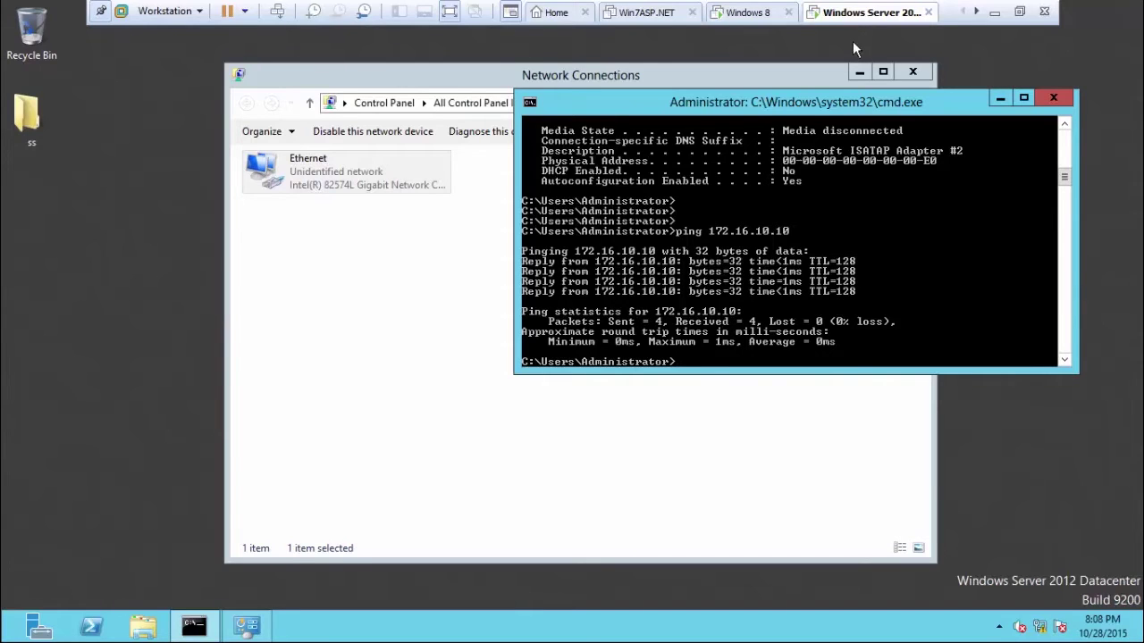
# Run hostname on the server to show WIN-DEVEC2PDCKQ, then bring up the Computer tile's options on the Start screen.
pyautogui.click(994, 12)
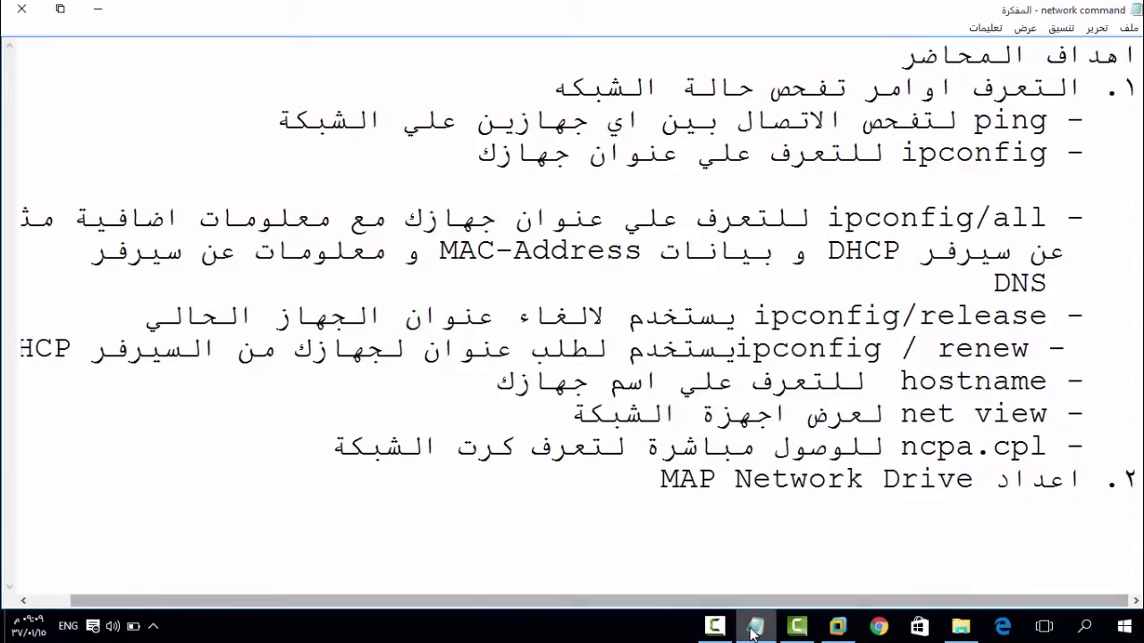
pyautogui.click(837, 627)
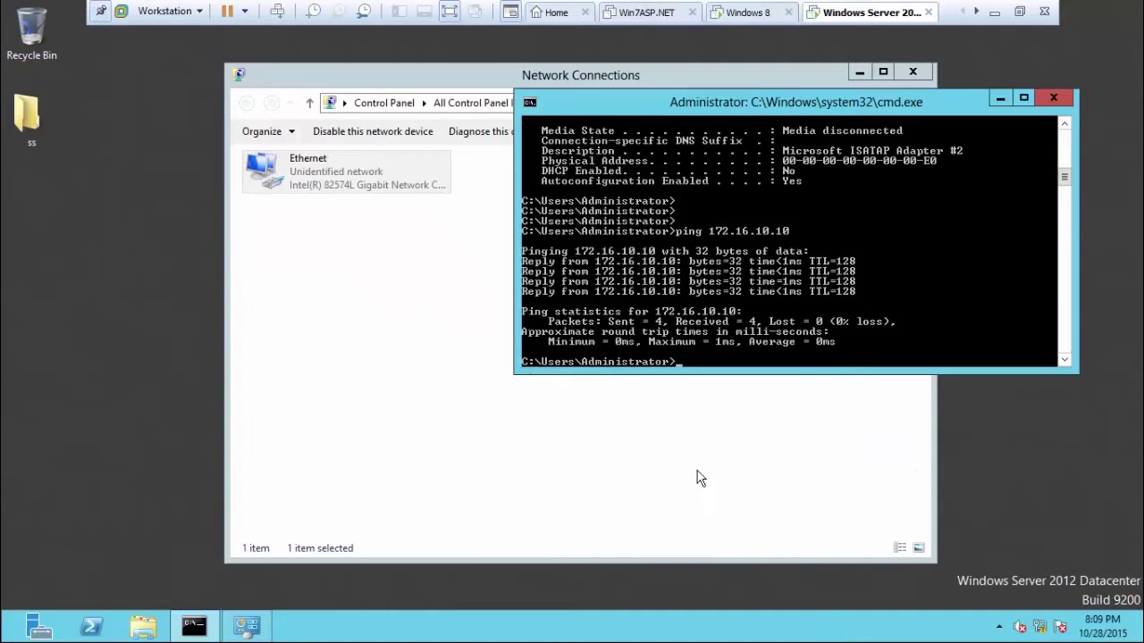
pyautogui.press('BackSpace')
pyautogui.write('hostname')
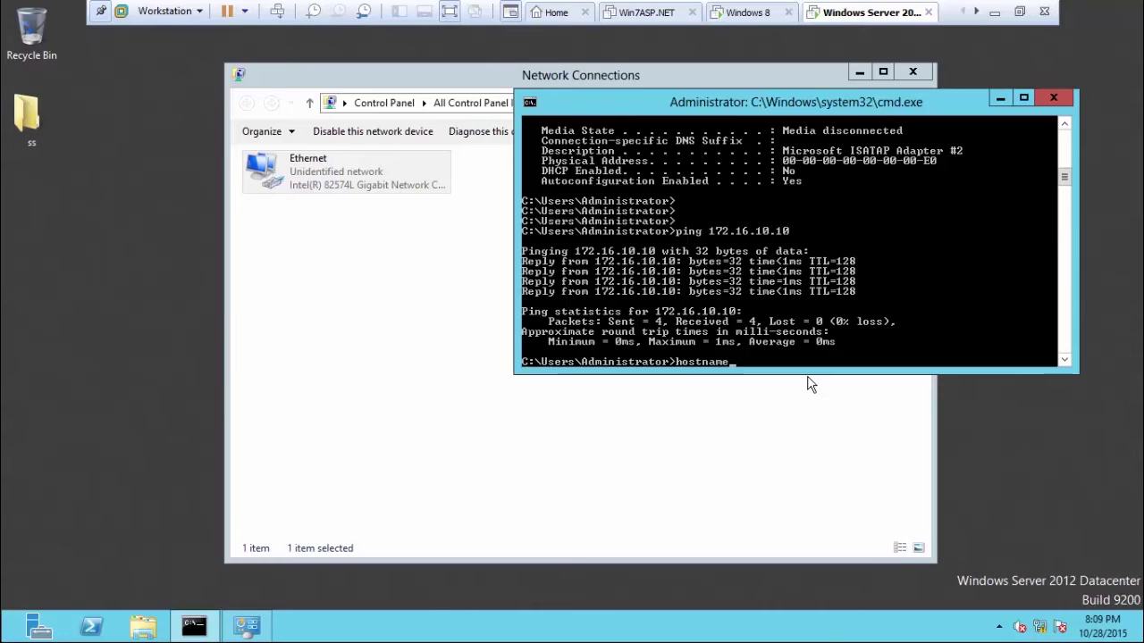
pyautogui.press('Return')
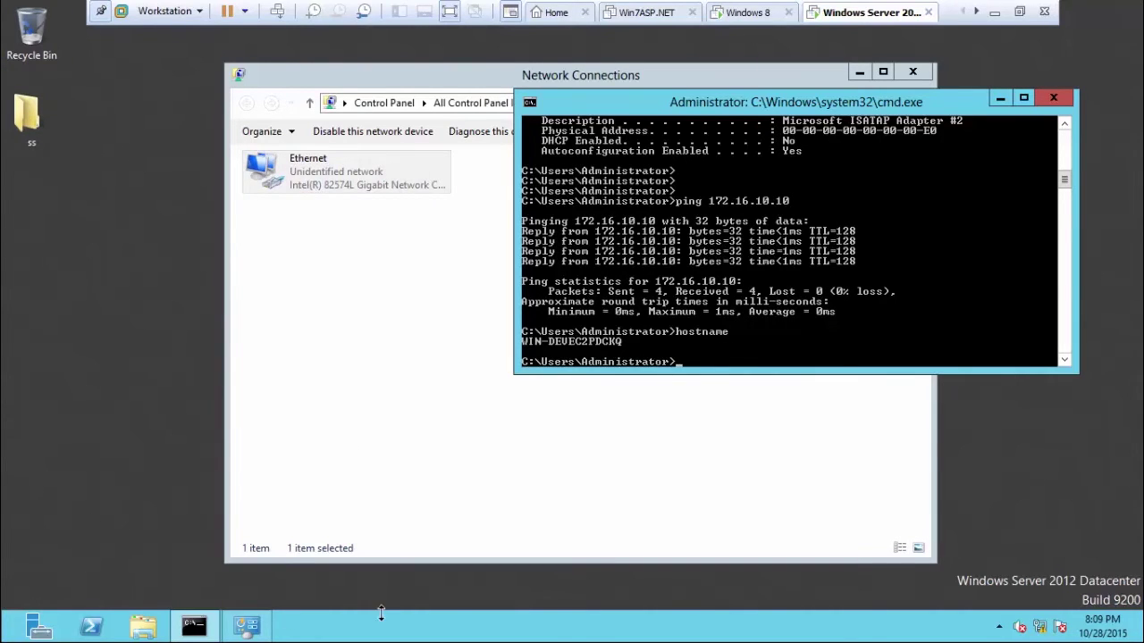
pyautogui.press('super')
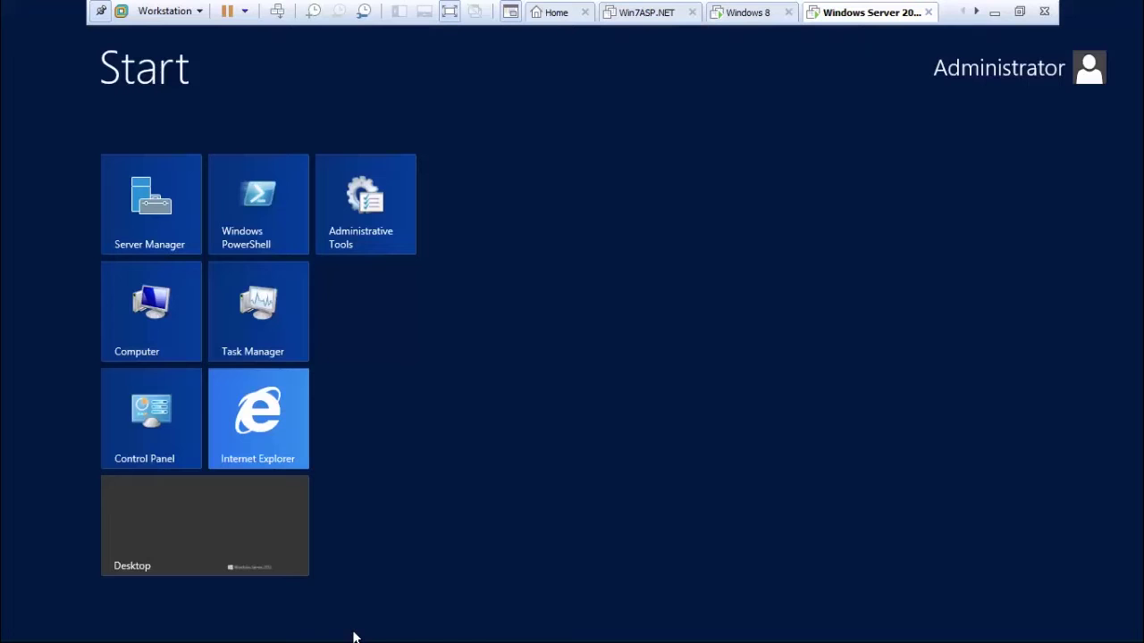
pyautogui.rightClick(161, 308)
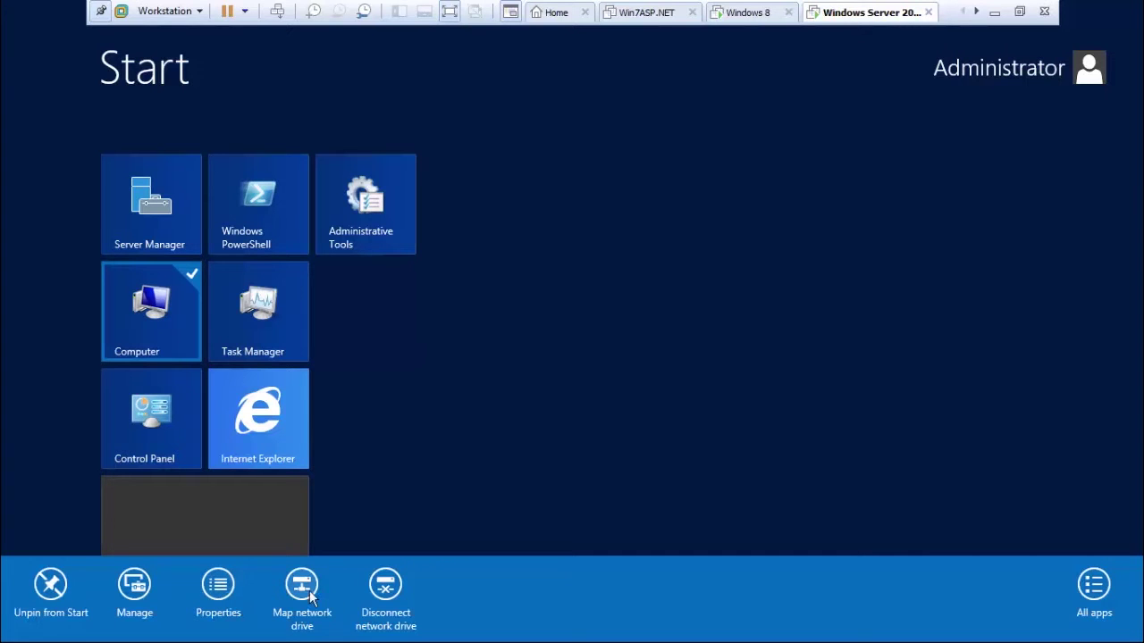
# View the Computer properties showing WIN-DEVEC2PDCKQ in WORKGROUP, then bring the cmd window forward.
pyautogui.click(223, 591)
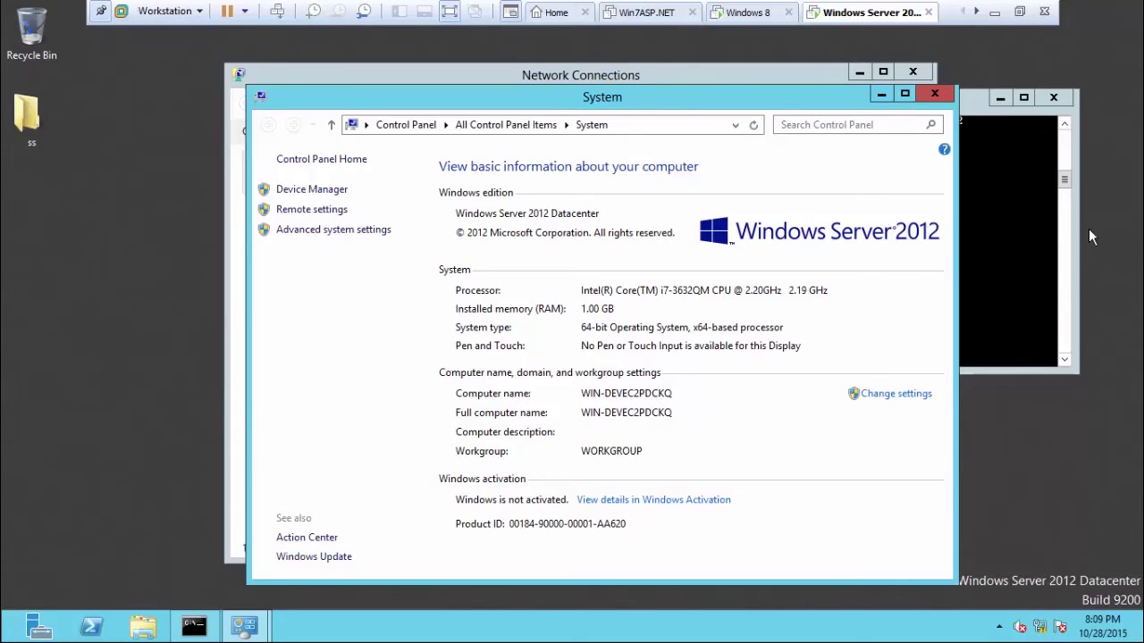
pyautogui.click(1009, 211)
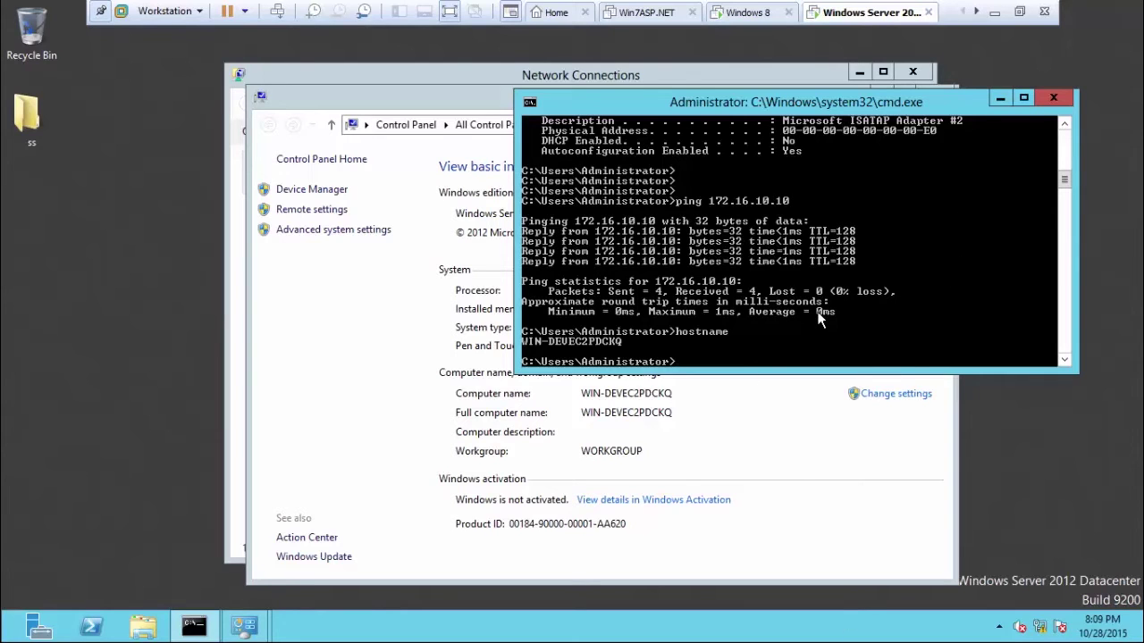
# Run ipconfig/release and then ipconfig/renew in the server console; both fail.
pyautogui.write('ipconfig/release')
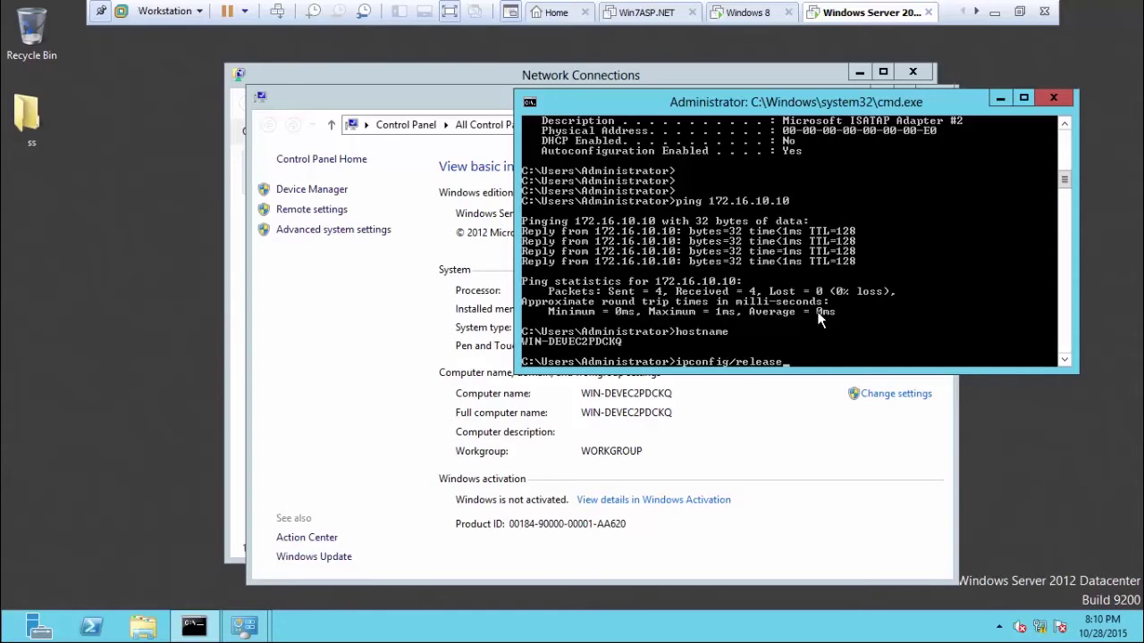
pyautogui.press('Return')
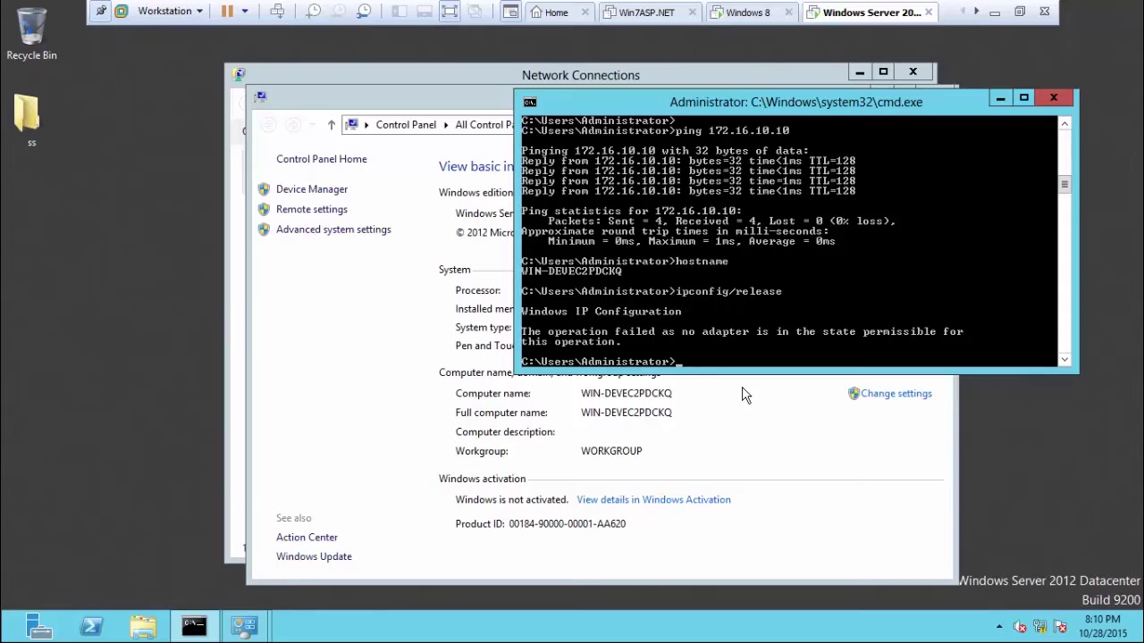
pyautogui.press('Up')
pyautogui.press('BackSpace')
pyautogui.press('BackSpace')
pyautogui.press('BackSpace')
pyautogui.press('BackSpace')
pyautogui.press('BackSpace')
pyautogui.press('BackSpace')
pyautogui.write('new')
pyautogui.press('Return')
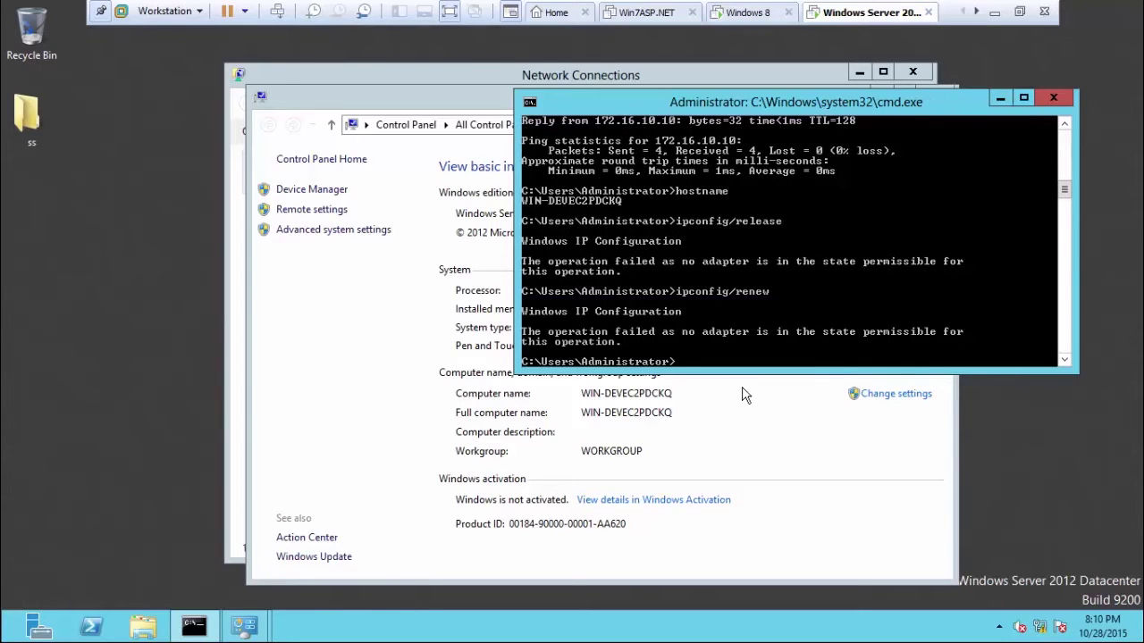
# Minimize the cmd and System windows, leaving Network Connections in front.
pyautogui.click(999, 100)
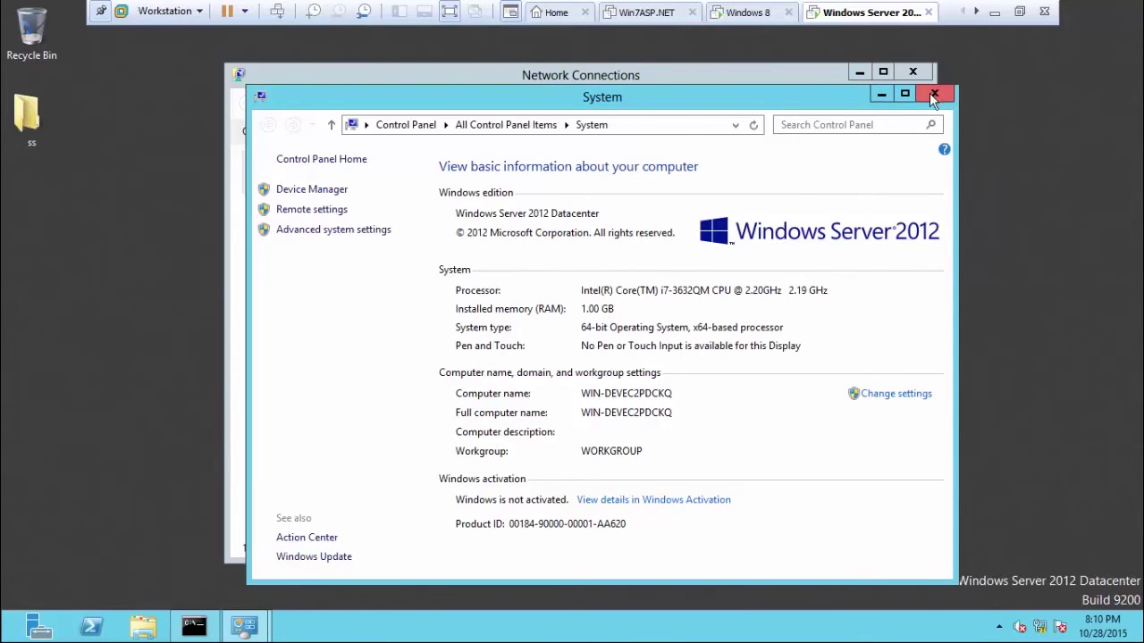
pyautogui.click(882, 96)
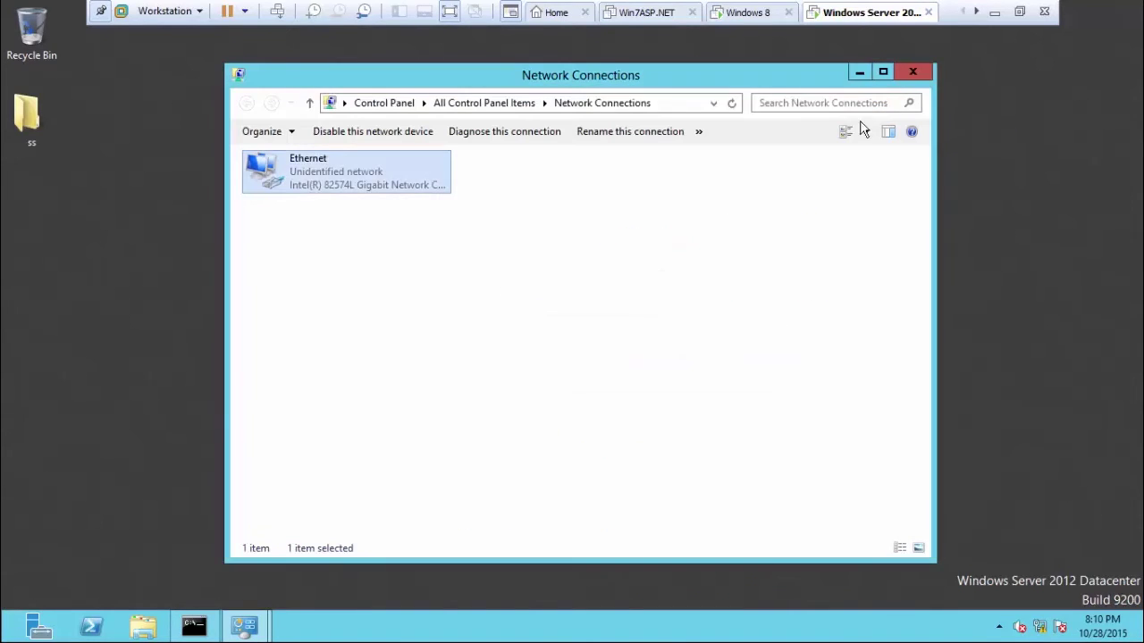
pyautogui.click(994, 13)
# Review the ipconfig notes, then run net view on the server, listing STUDENT and WIN-DEVEC2PDCKQ.
pyautogui.click(862, 214)
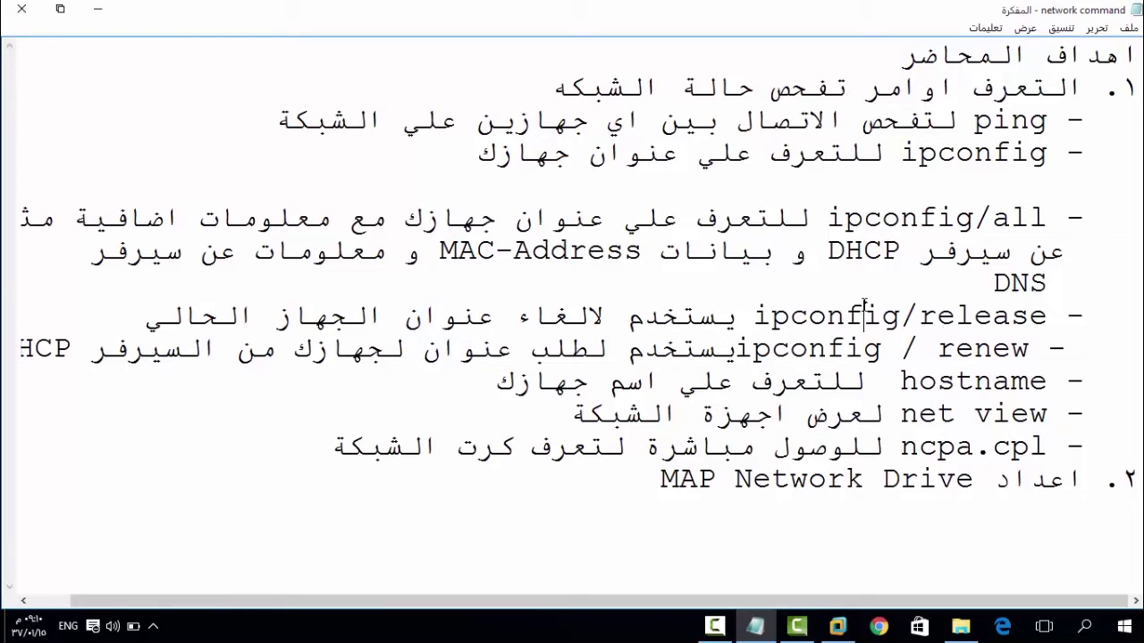
pyautogui.click(957, 315)
pyautogui.moveTo(811, 350); pyautogui.dragTo(955, 352)
pyautogui.click(955, 352)
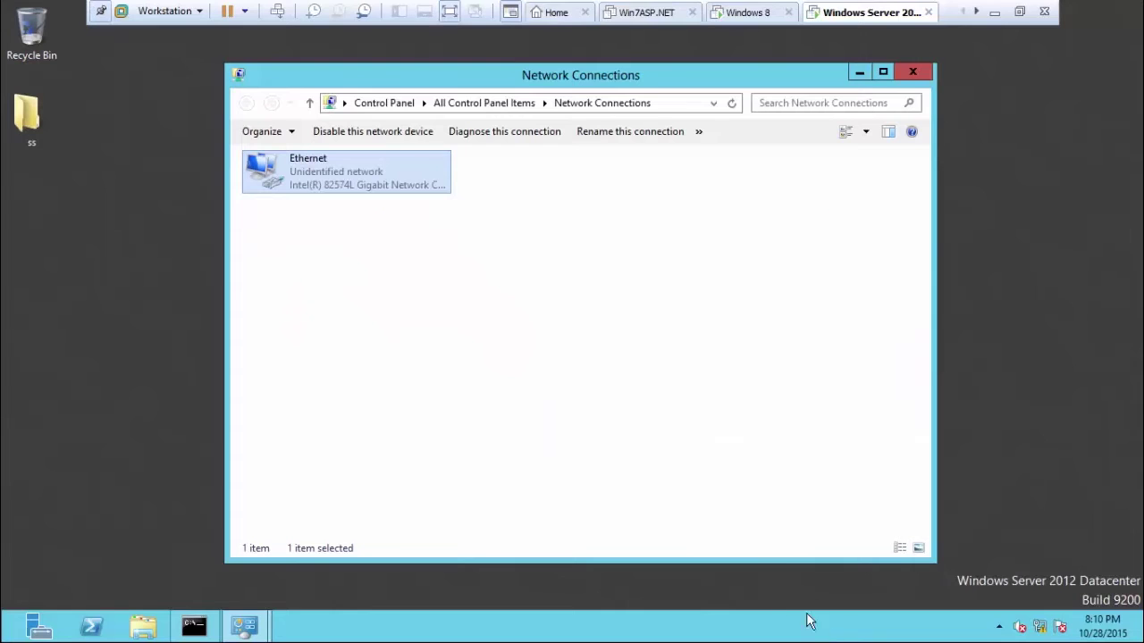
pyautogui.click(755, 626)
pyautogui.click(194, 625)
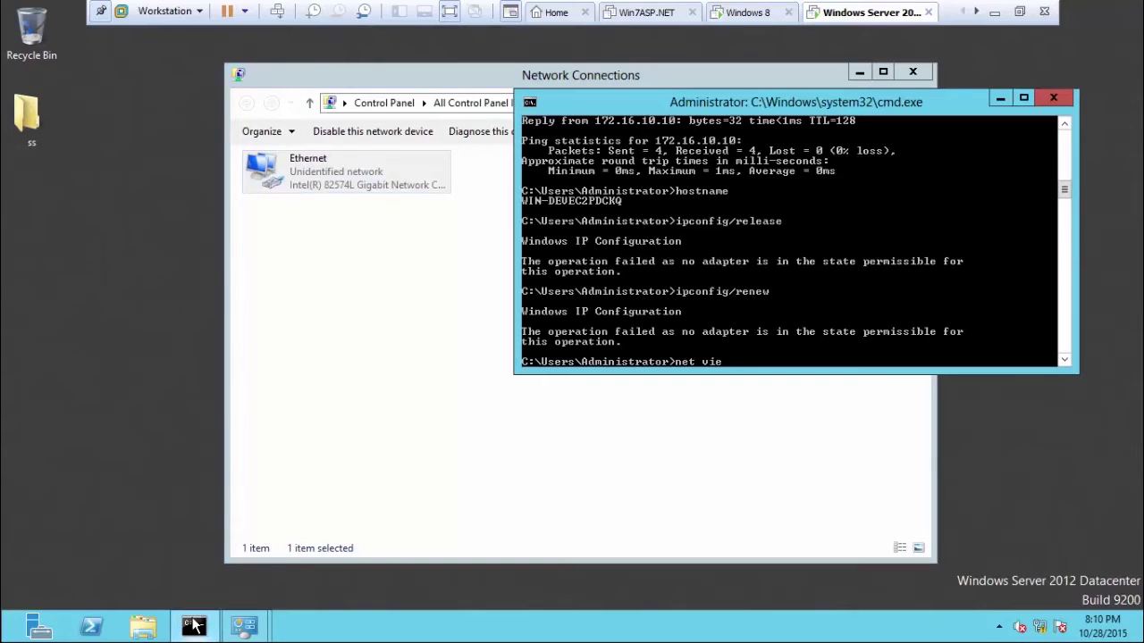
pyautogui.press('Return')
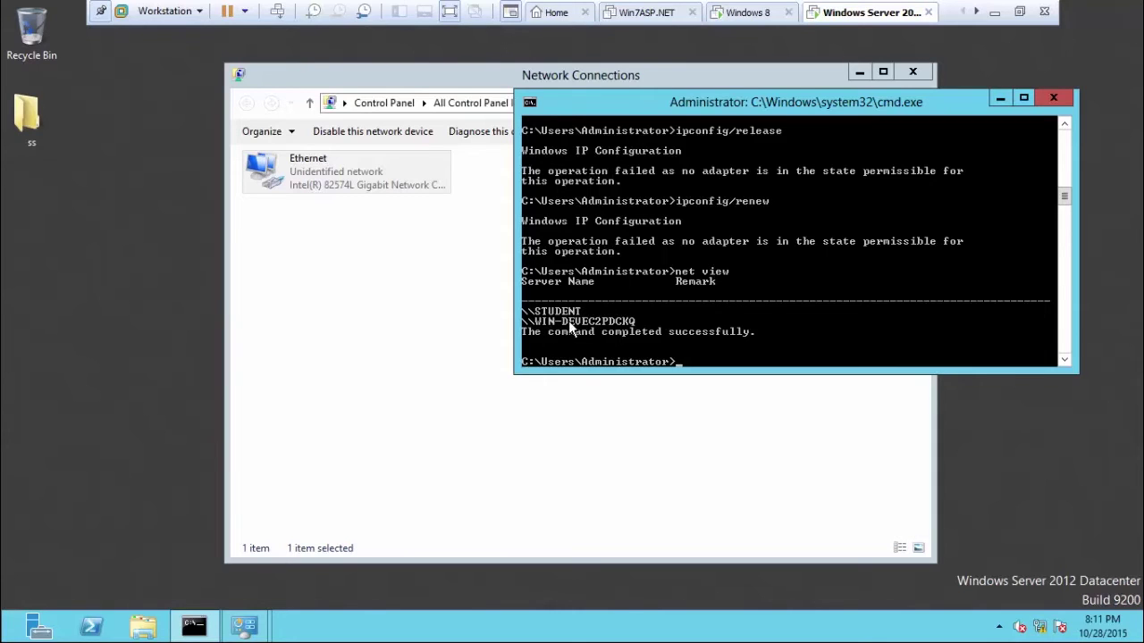
# On the Windows 8 VM, run hostname to show the computer name student.
pyautogui.click(751, 13)
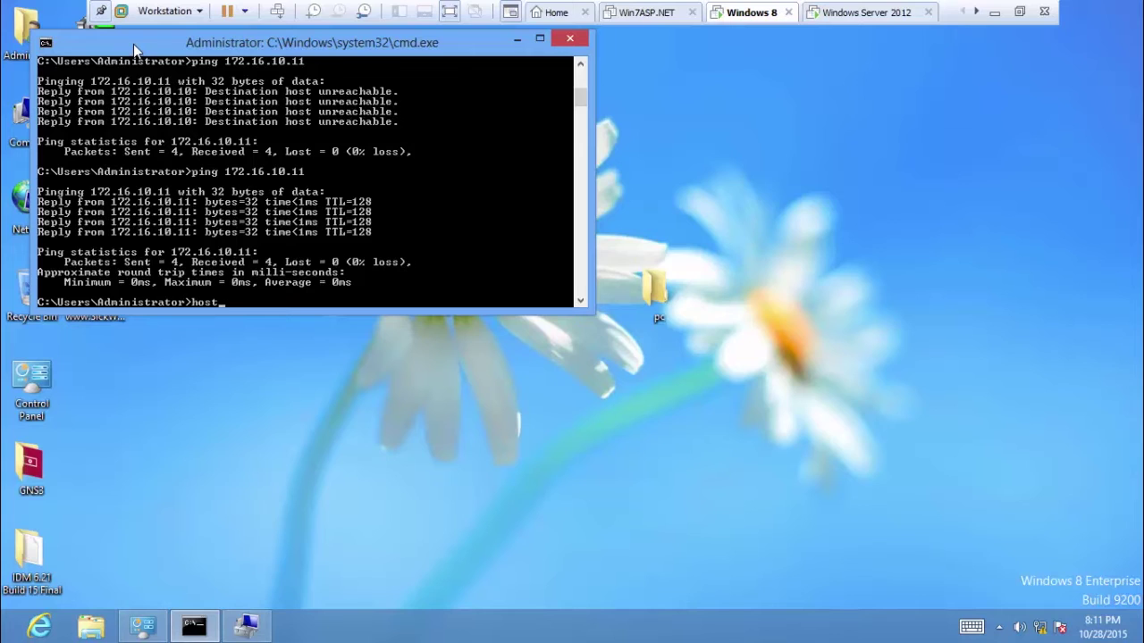
pyautogui.write('e')
pyautogui.press('Return')
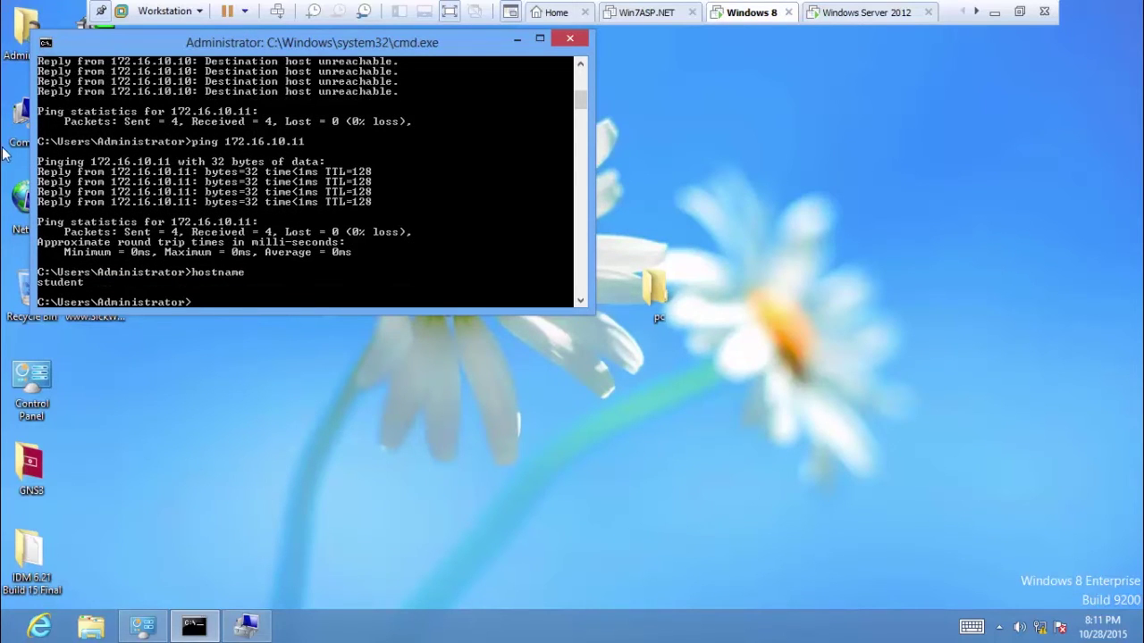
# Check the Computer properties confirming student in WORKGROUP, then close the System window.
pyautogui.click(18, 107)
pyautogui.rightClick(18, 107)
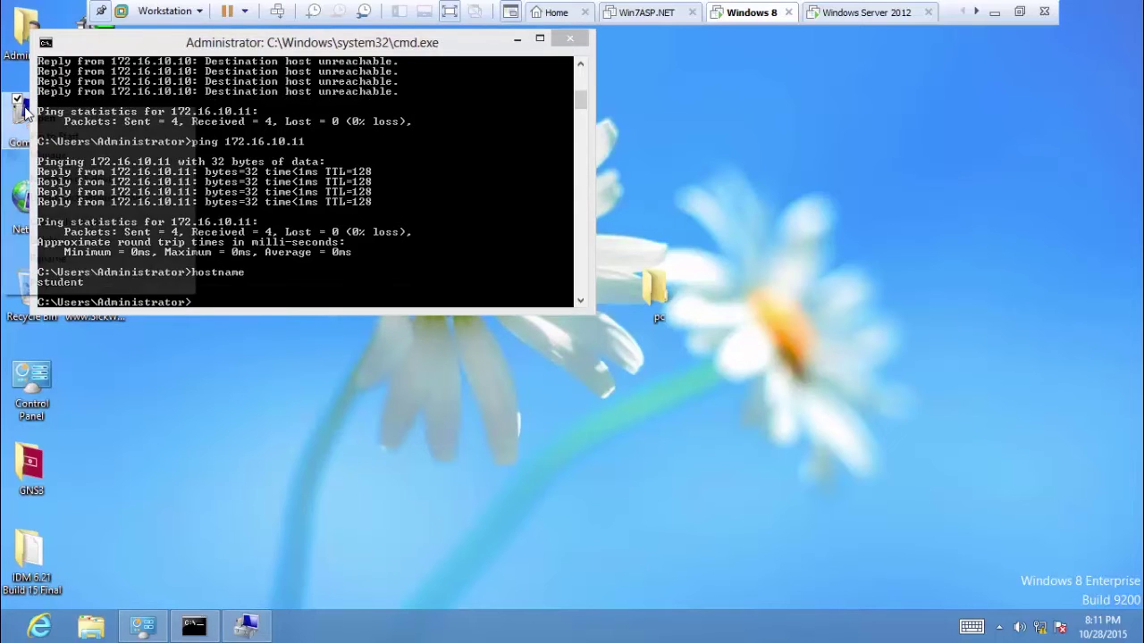
pyautogui.click(72, 283)
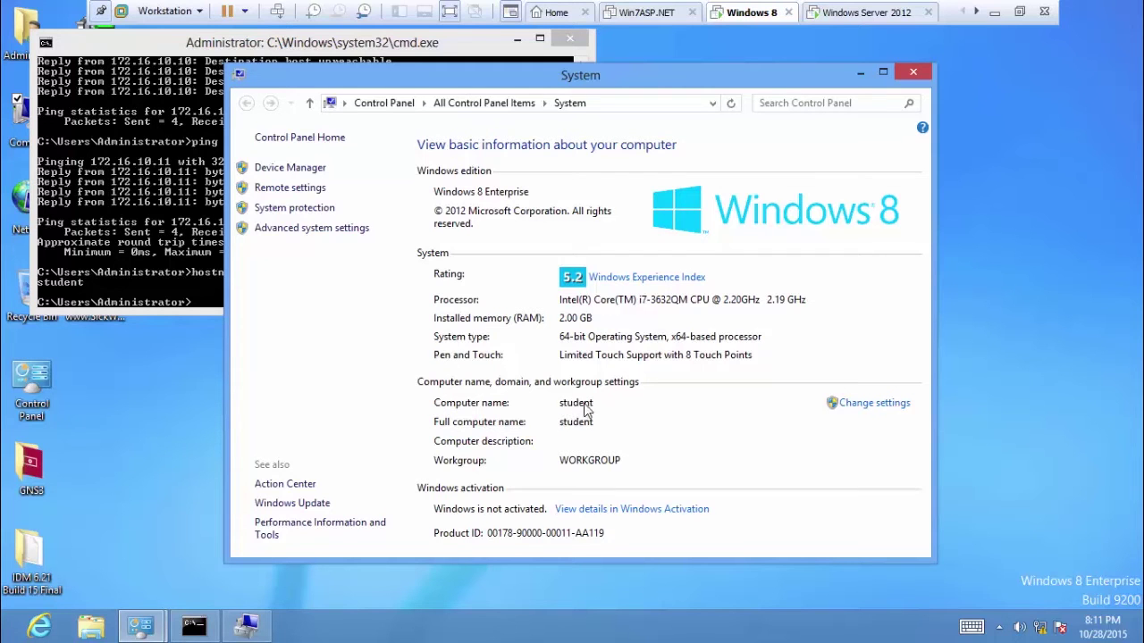
pyautogui.click(915, 73)
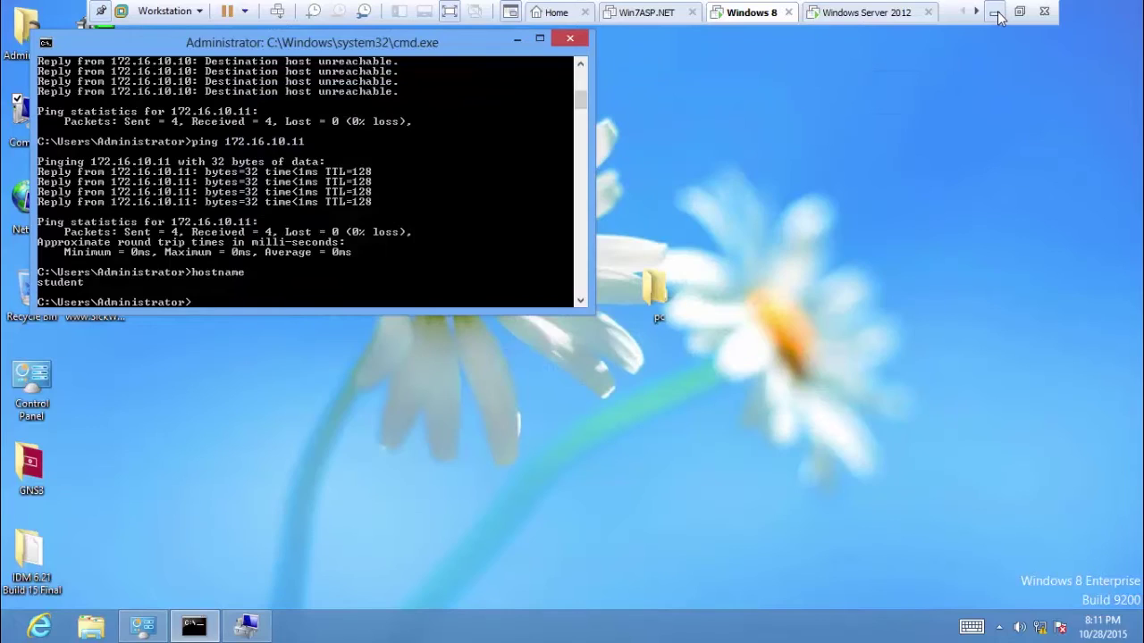
# Minimize the cmd window to leave a bare Windows 8 desktop.
pyautogui.click(994, 12)
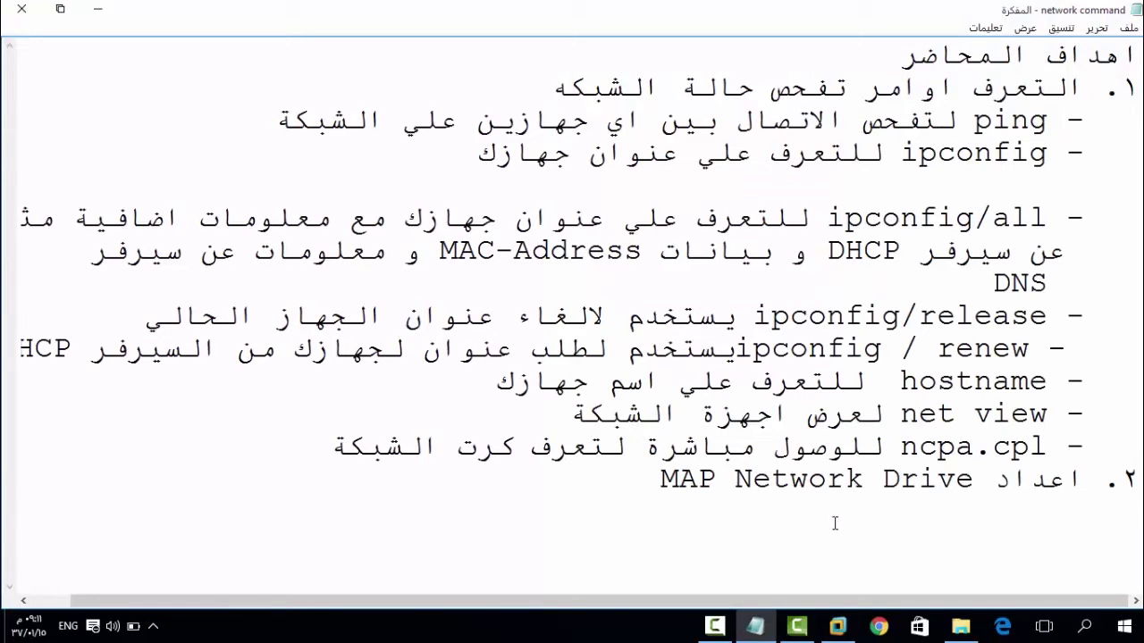
pyautogui.click(836, 628)
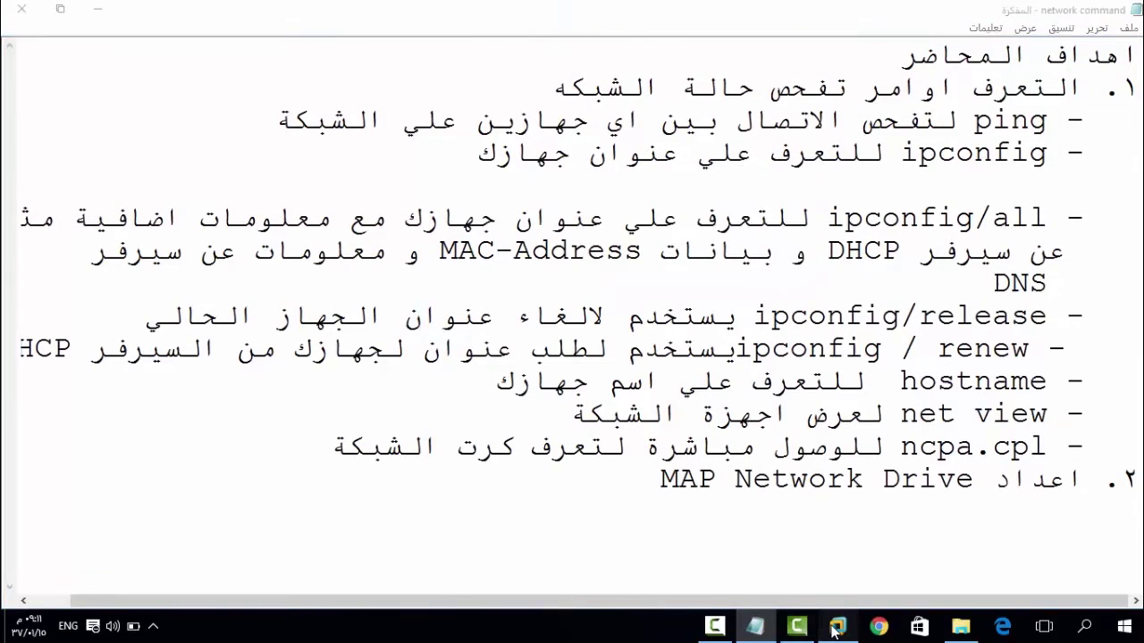
pyautogui.click(517, 39)
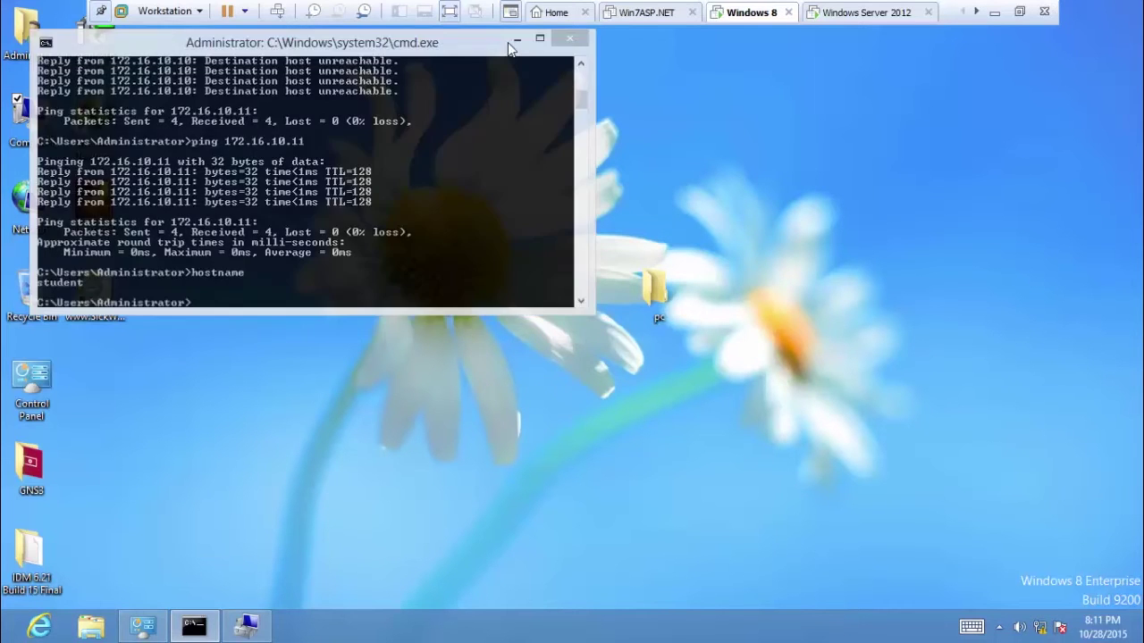
pyautogui.click(655, 287)
# Create a new desktop folder and name it test.
pyautogui.rightClick(532, 152)
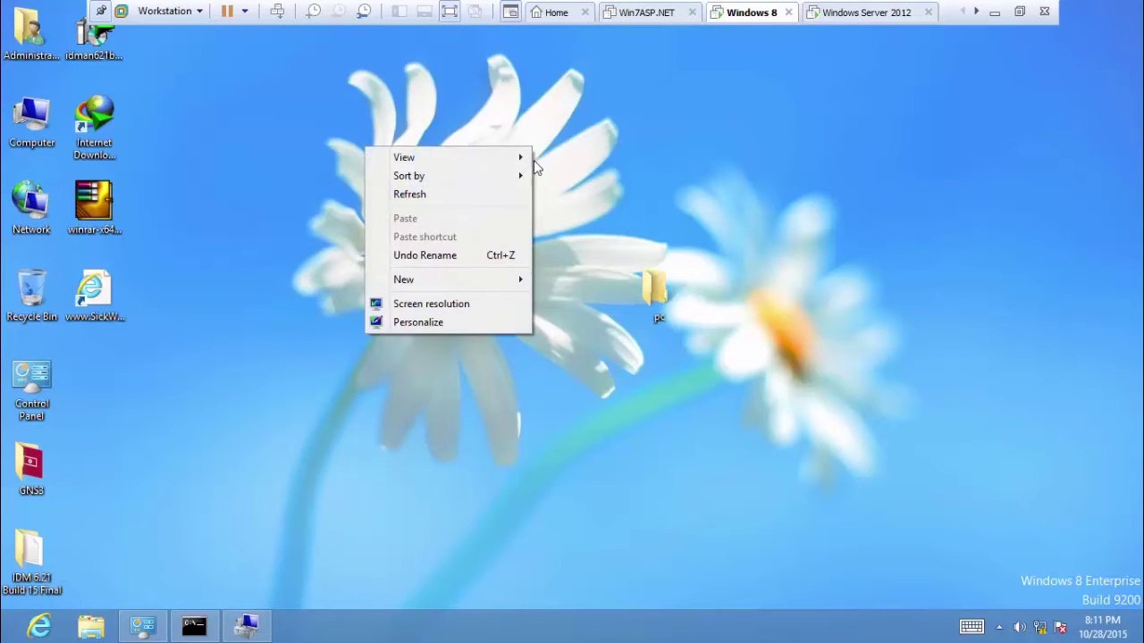
pyautogui.moveTo(511, 279)
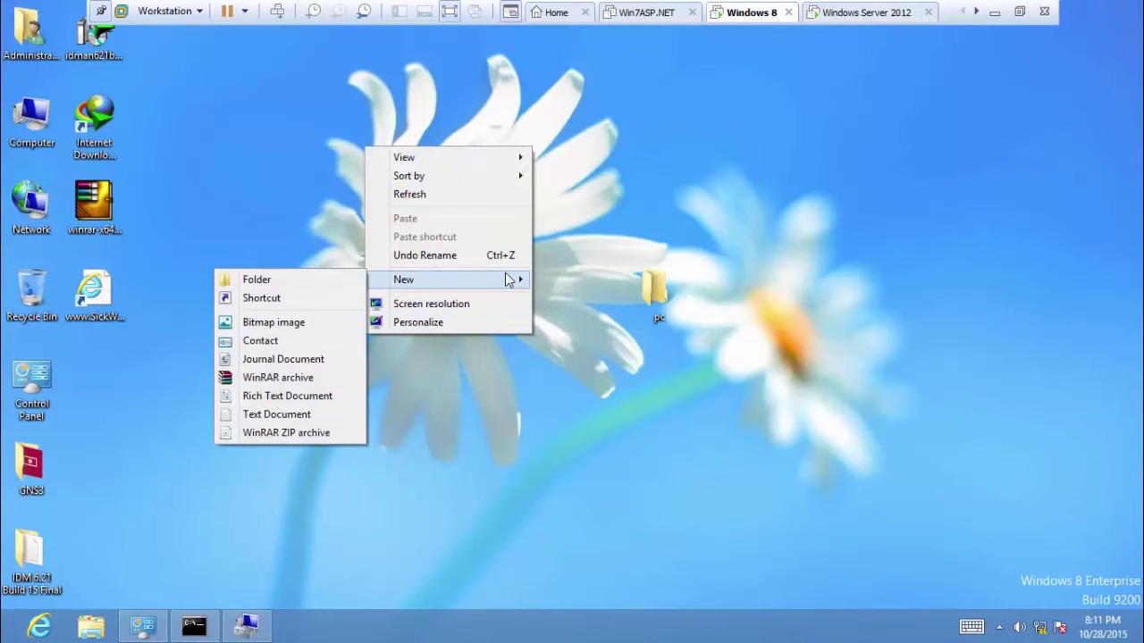
pyautogui.click(313, 286)
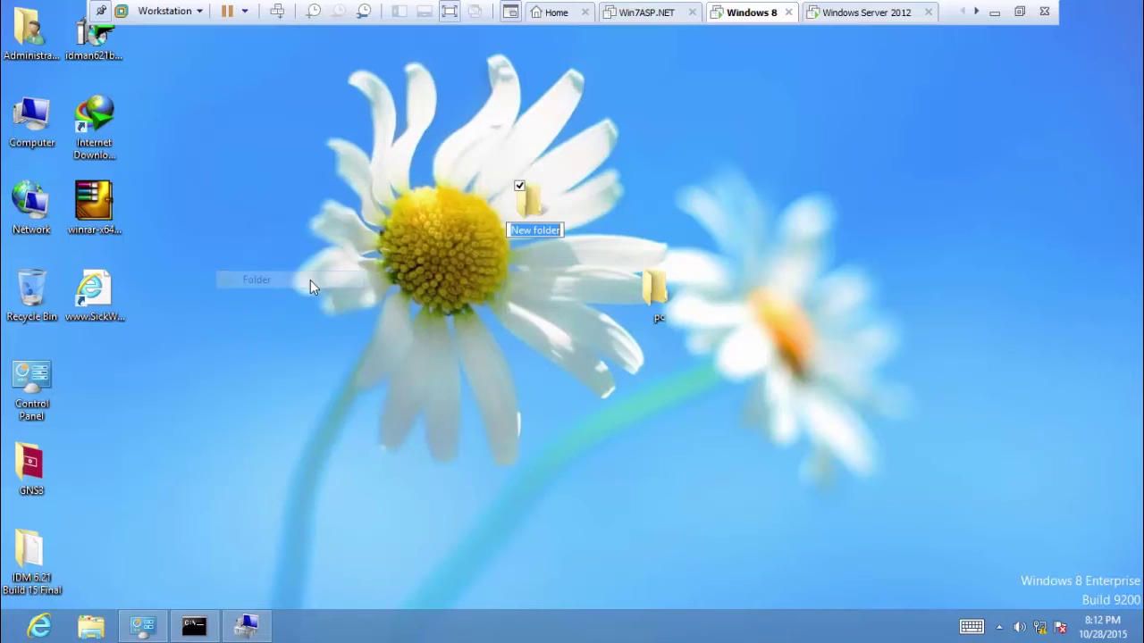
pyautogui.click(527, 207)
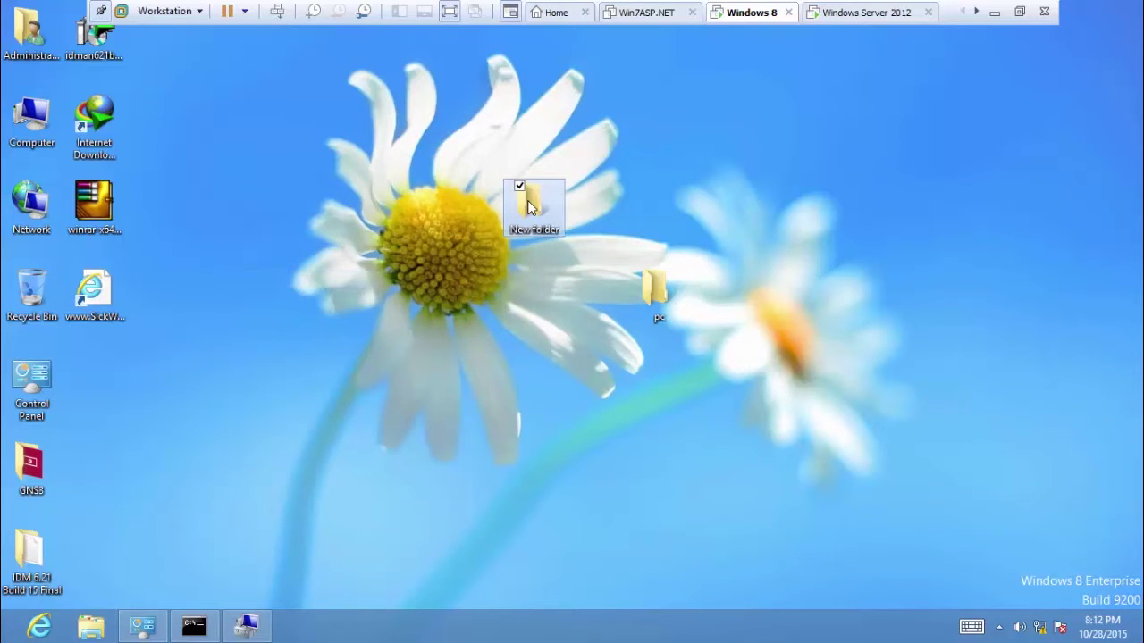
pyautogui.click(527, 208)
pyautogui.write('test')
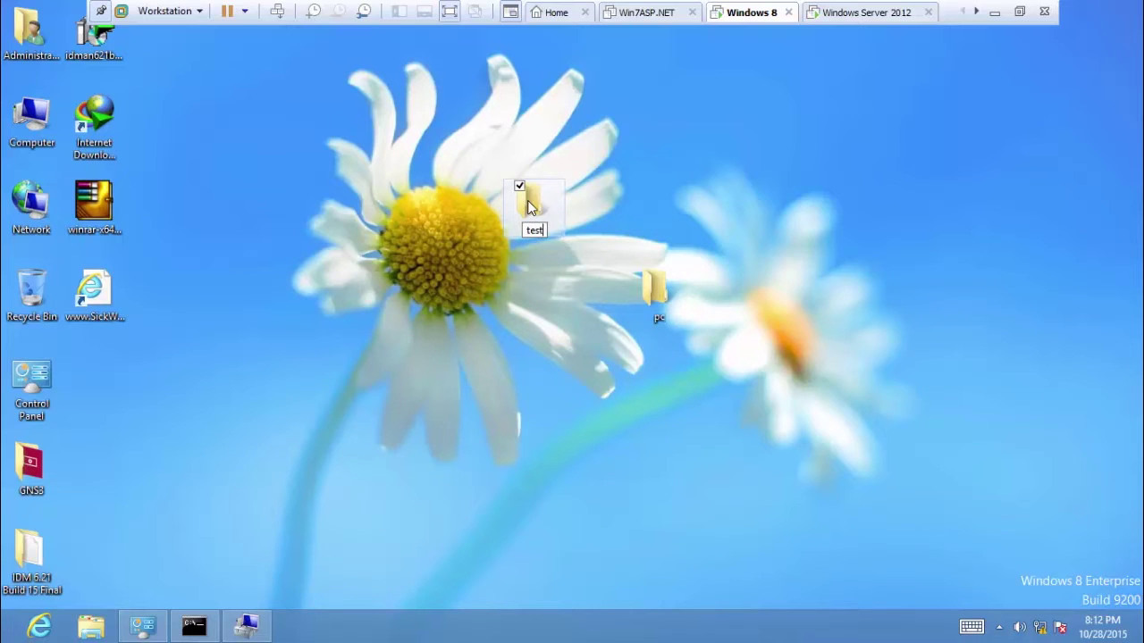
pyautogui.press('Return')
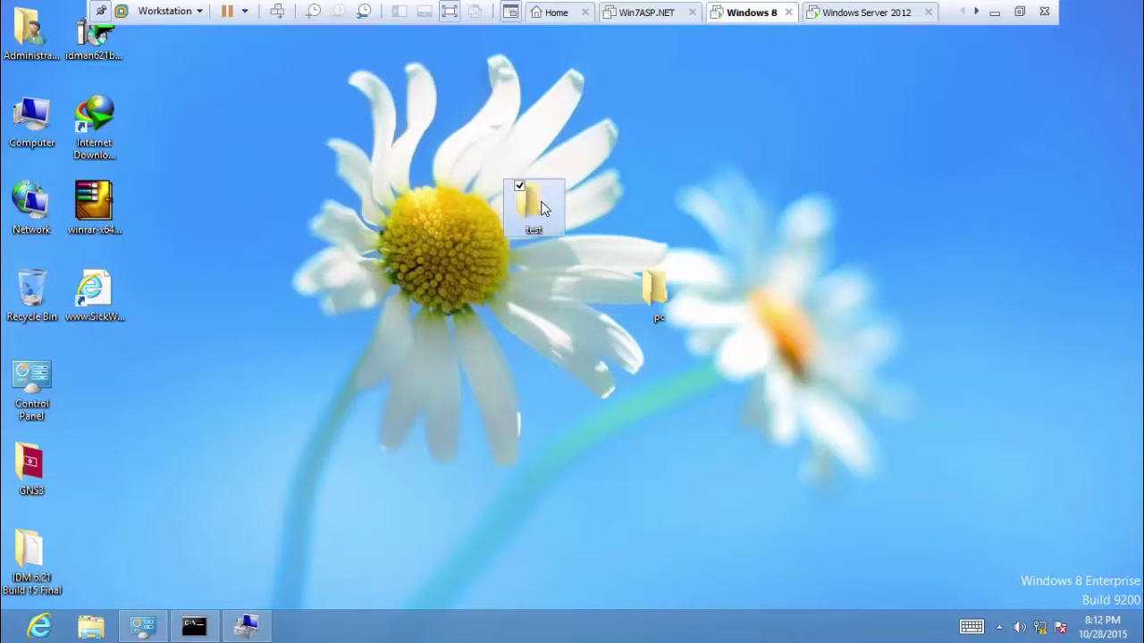
# Share the test folder via Advanced Sharing as \\STUDENT\test and close its properties.
pyautogui.rightClick(542, 208)
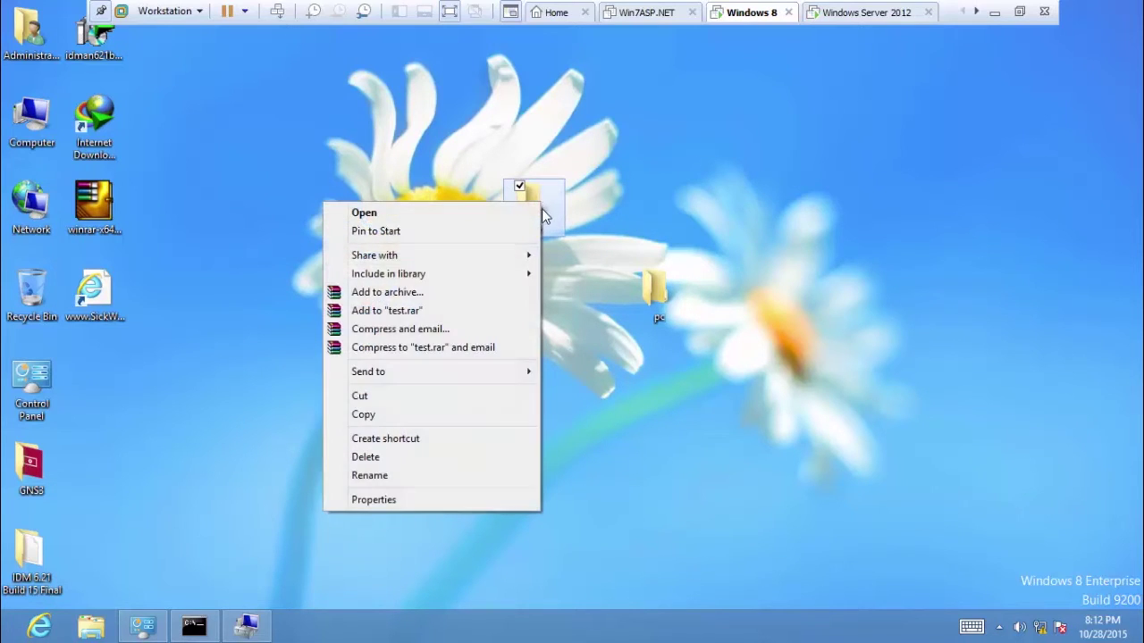
pyautogui.click(373, 500)
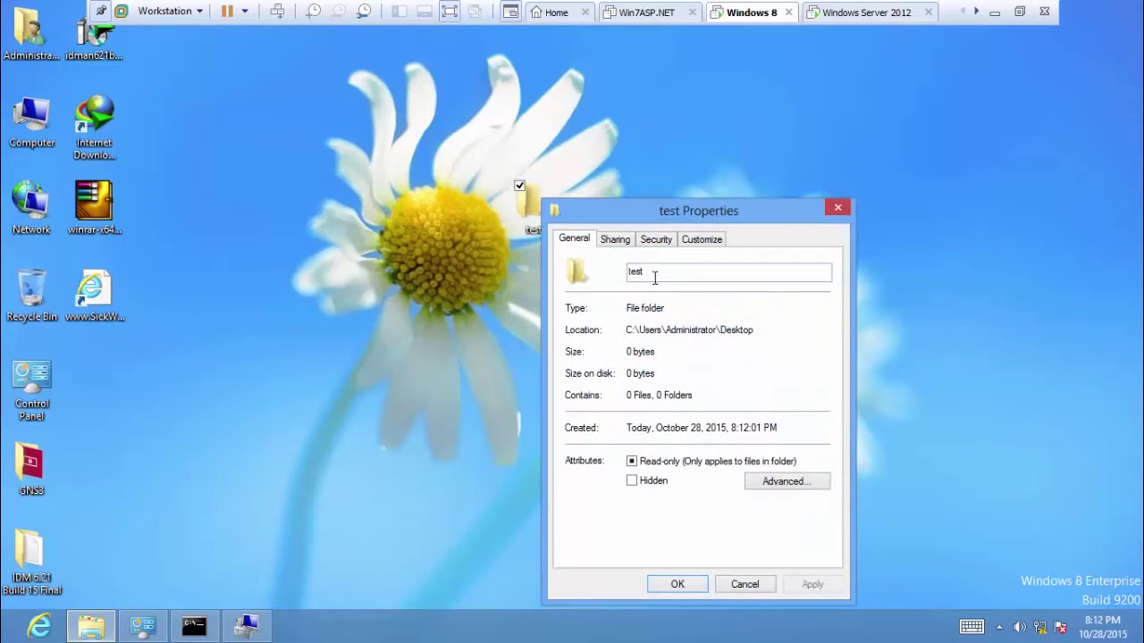
pyautogui.click(615, 241)
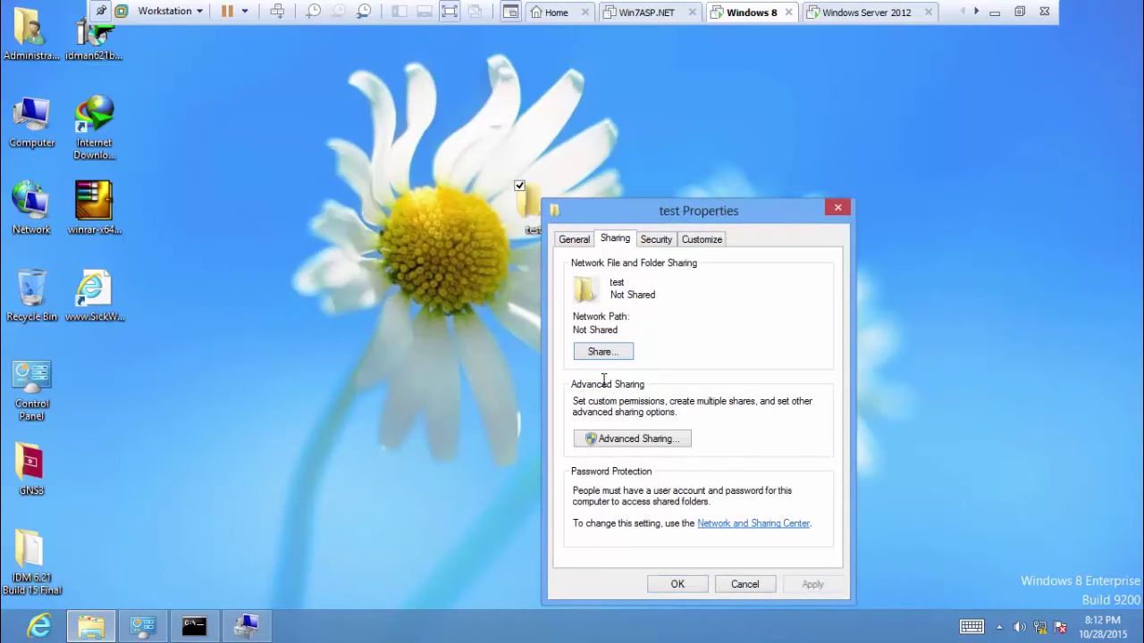
pyautogui.click(611, 439)
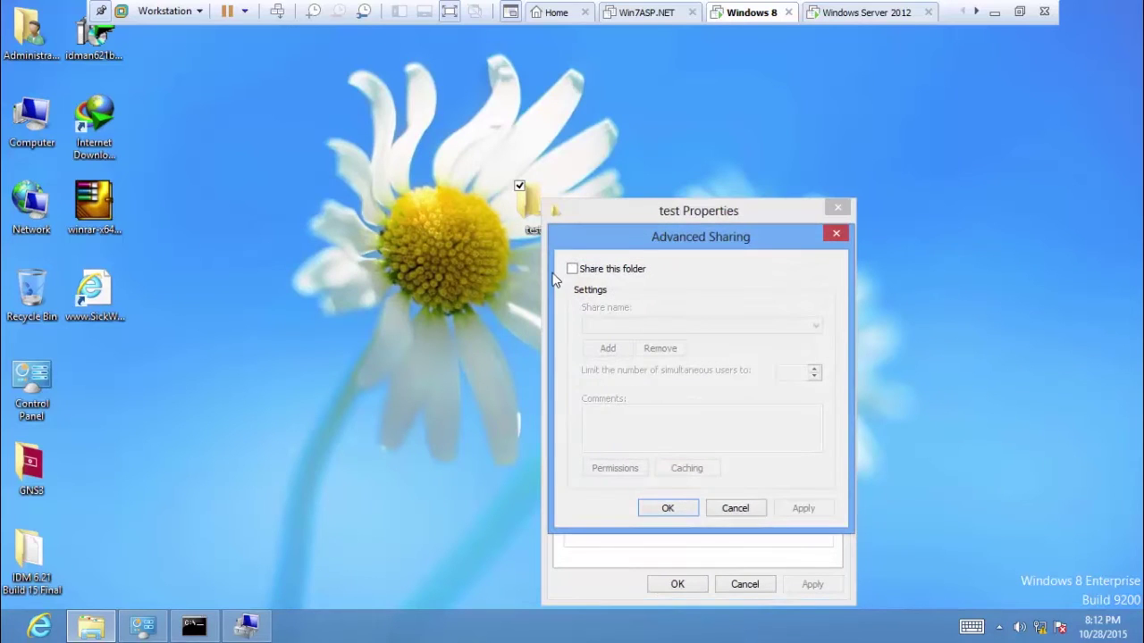
pyautogui.click(572, 269)
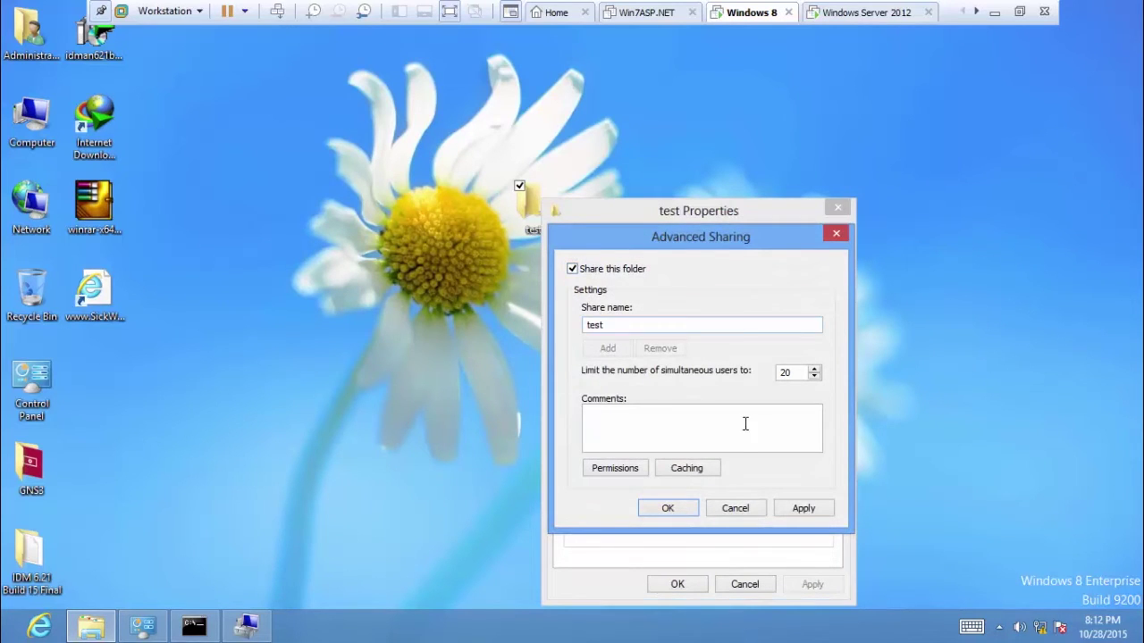
pyautogui.click(803, 509)
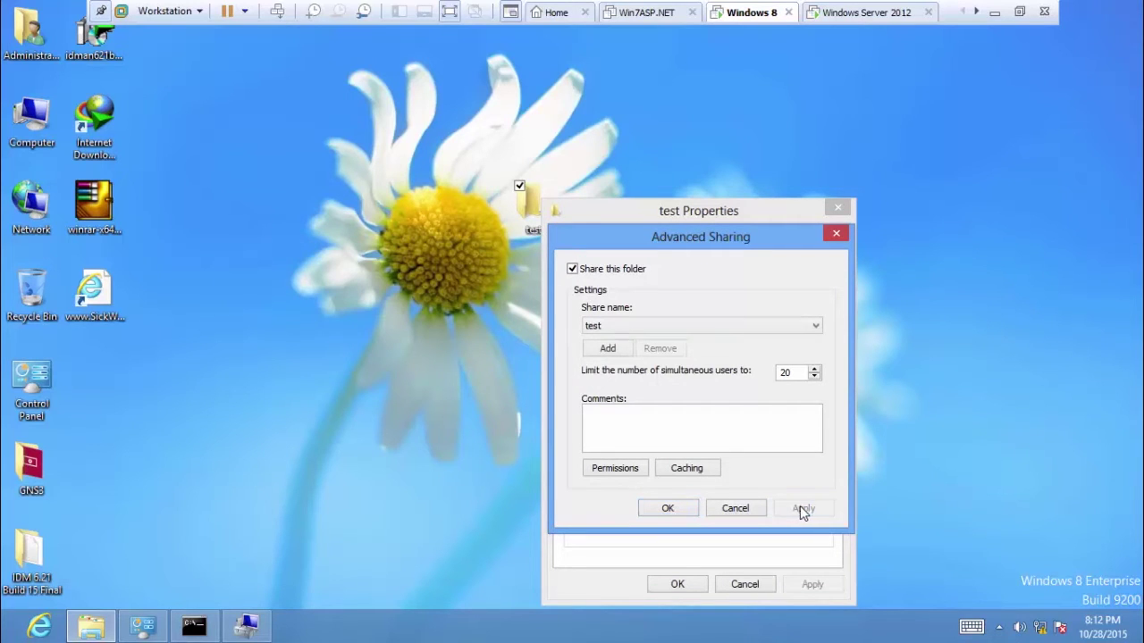
pyautogui.click(665, 509)
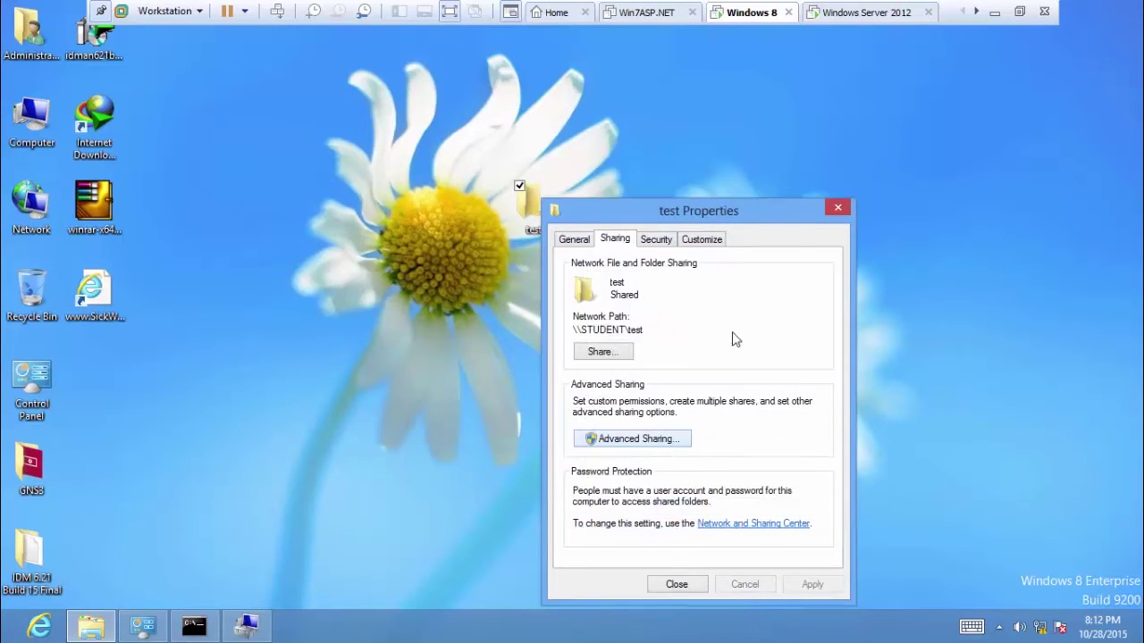
pyautogui.click(673, 591)
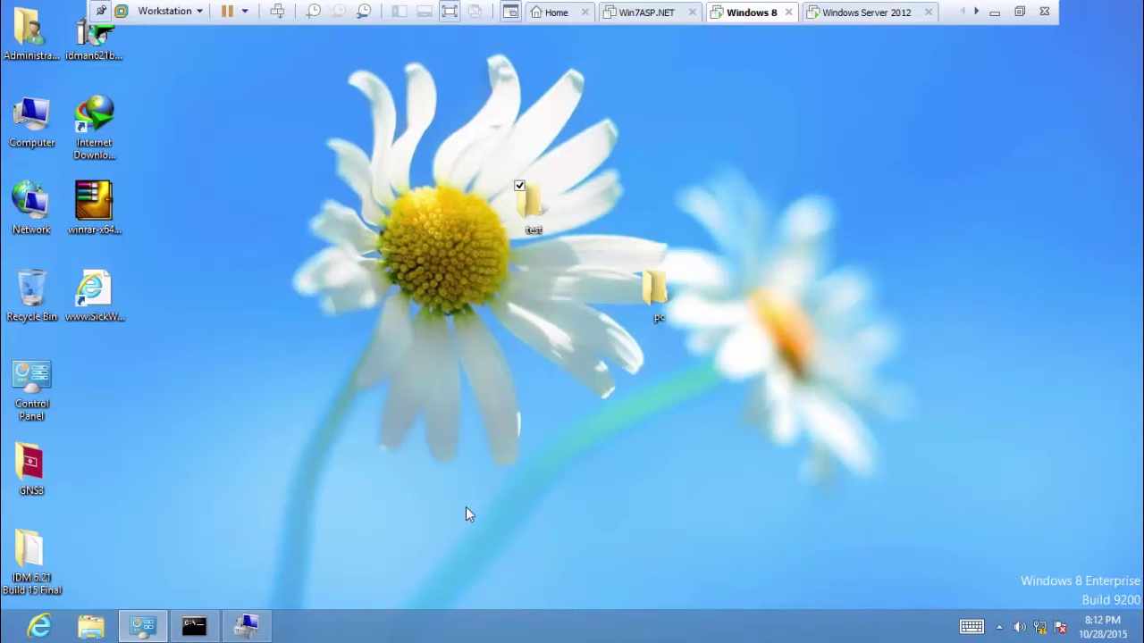
# From the Computer window, start Map network drive and choose drive letter Y:.
pyautogui.doubleClick(31, 116)
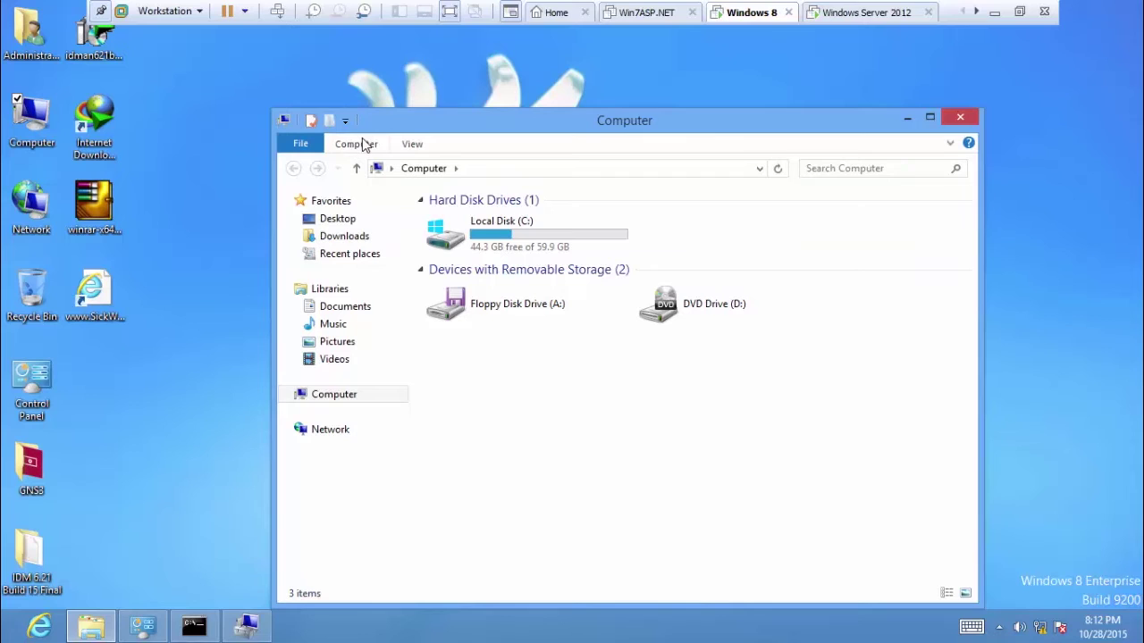
pyautogui.press('alt')
pyautogui.press('alt')
pyautogui.press('alt')
pyautogui.press('alt')
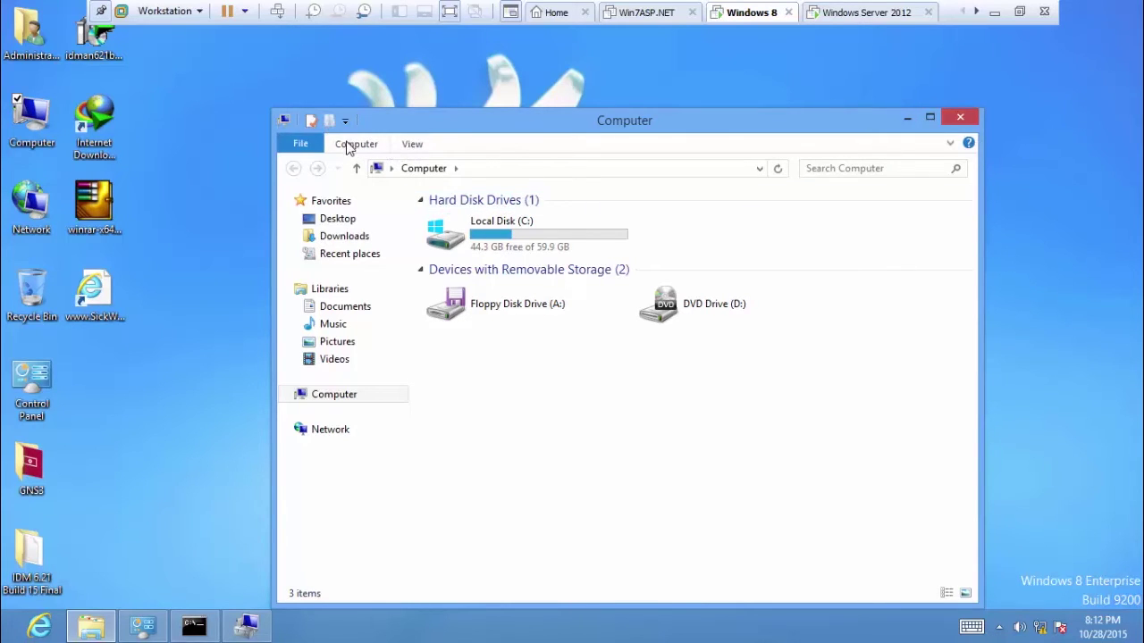
pyautogui.click(350, 145)
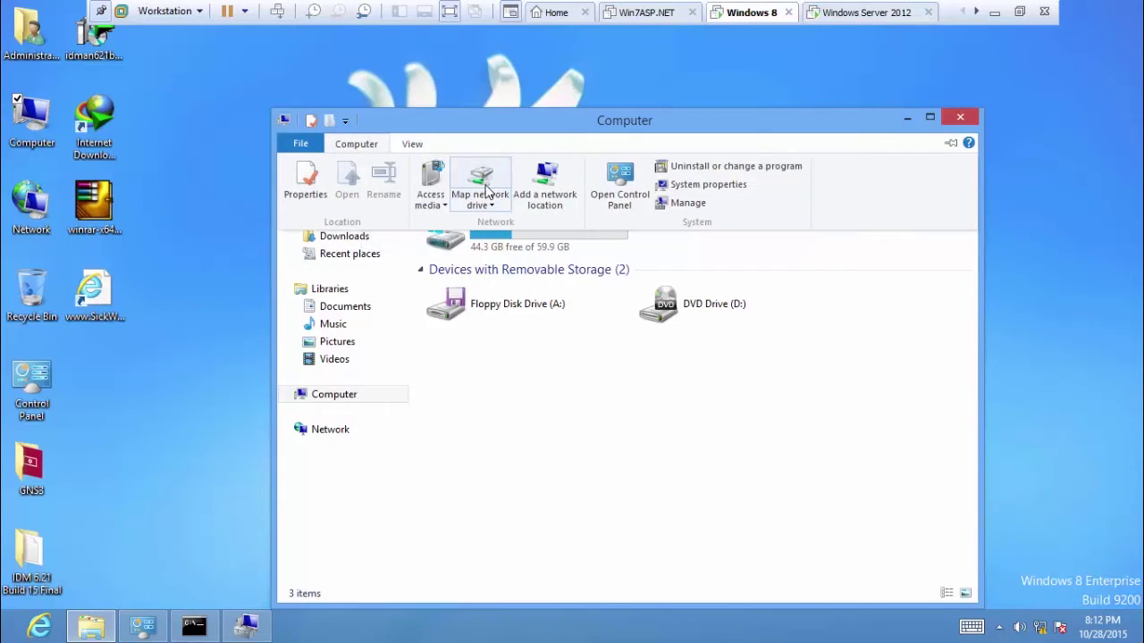
pyautogui.click(354, 147)
pyautogui.click(352, 149)
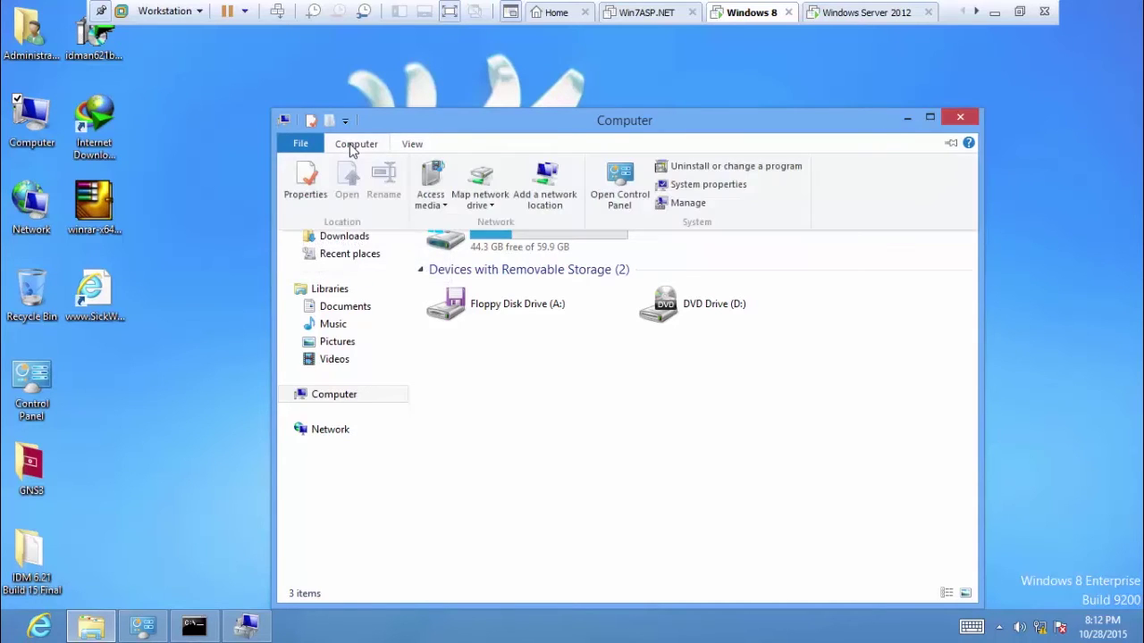
pyautogui.click(484, 183)
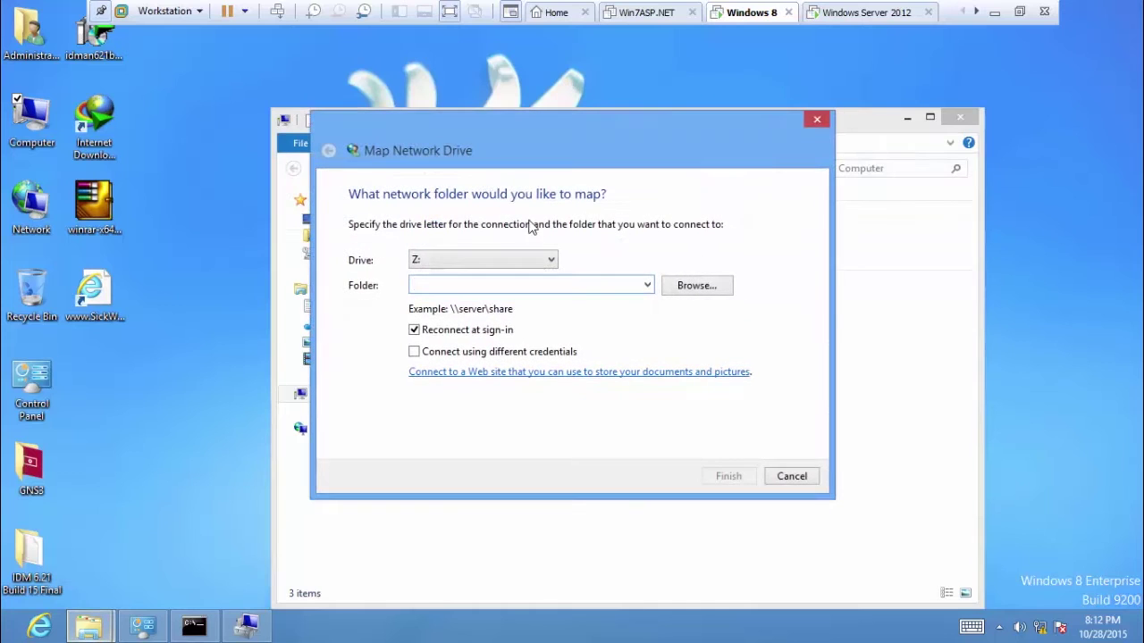
pyautogui.click(527, 261)
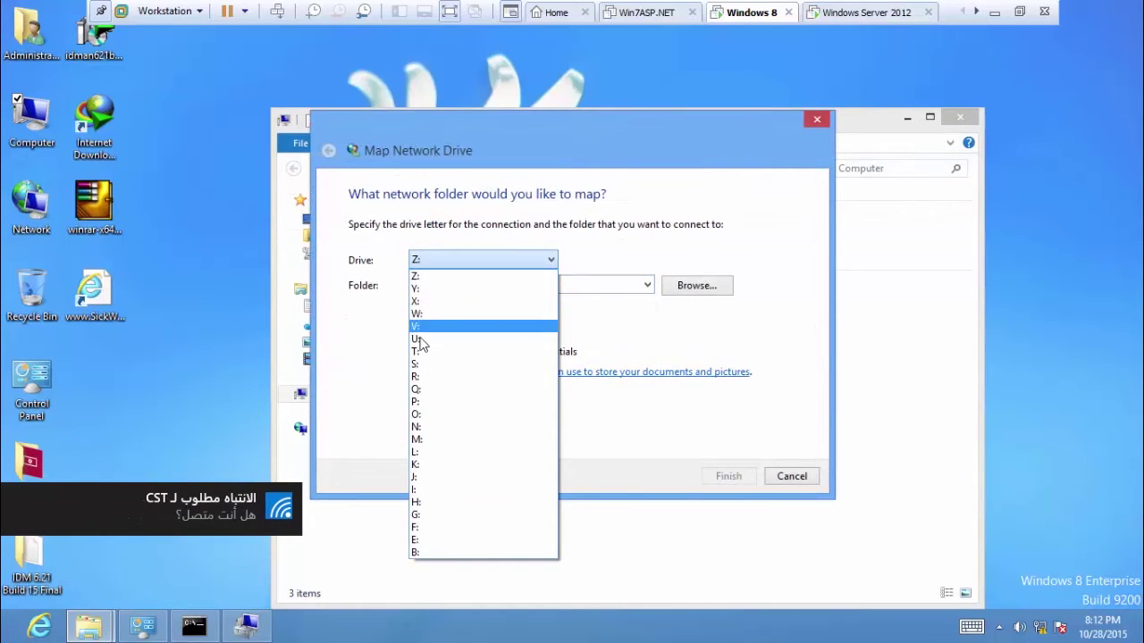
pyautogui.click(419, 290)
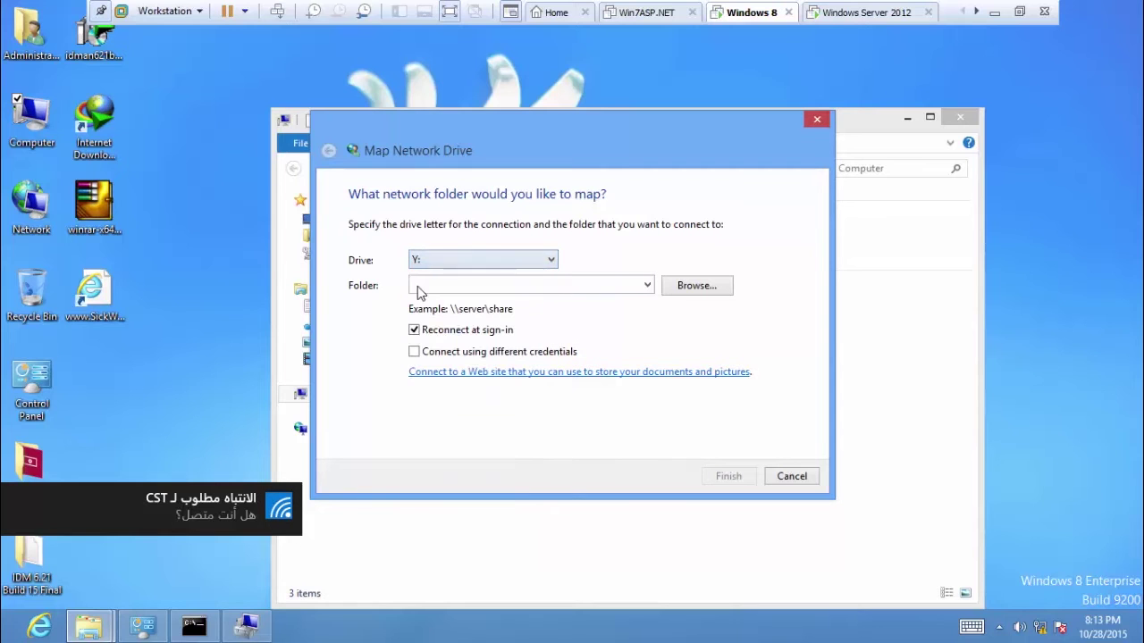
# Browse to WIN-DEVEC2PDCKQ and sign in with the server's network credentials.
pyautogui.click(706, 285)
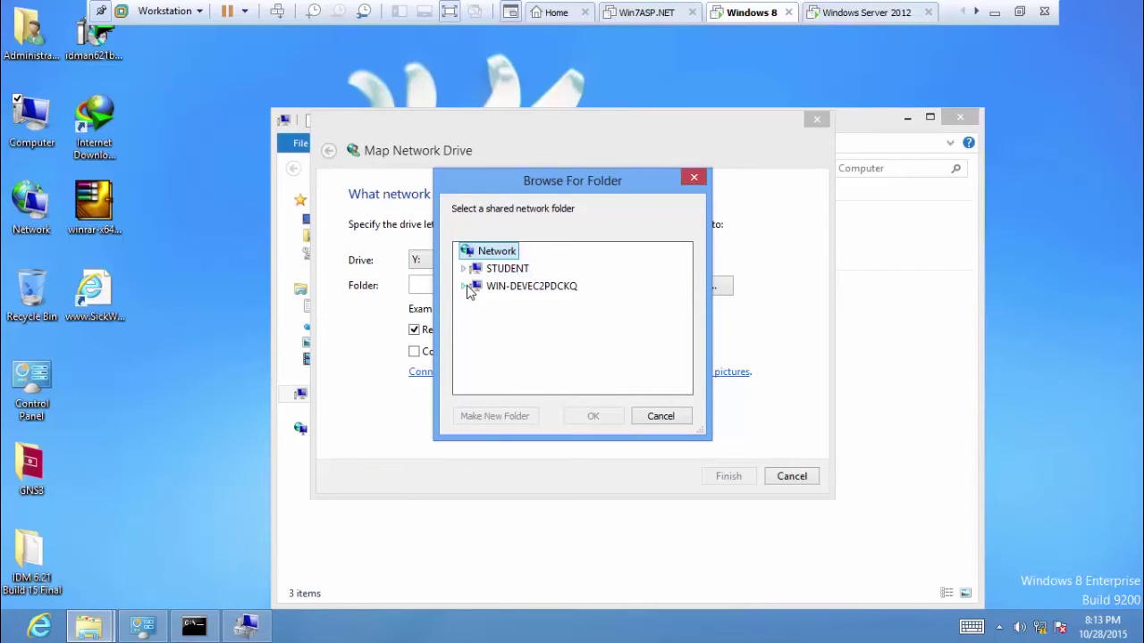
pyautogui.click(465, 286)
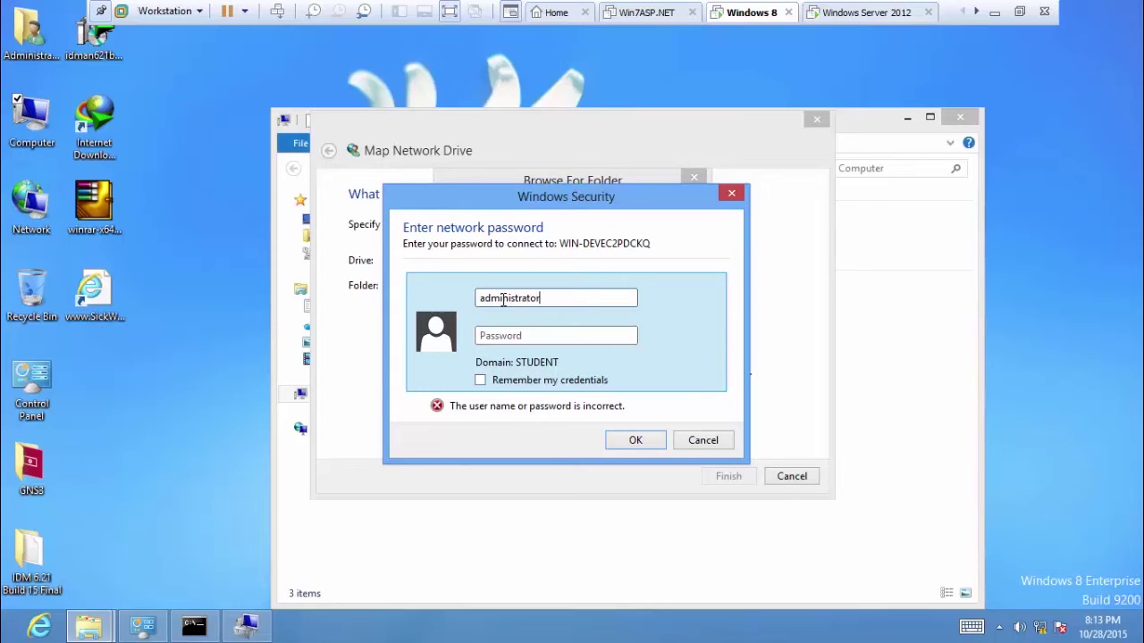
pyautogui.click(512, 337)
pyautogui.write('P')
pyautogui.press('BackSpace')
pyautogui.press('BackSpace')
pyautogui.press('BackSpace')
pyautogui.press('BackSpace')
pyautogui.click(498, 341)
pyautogui.click(649, 441)
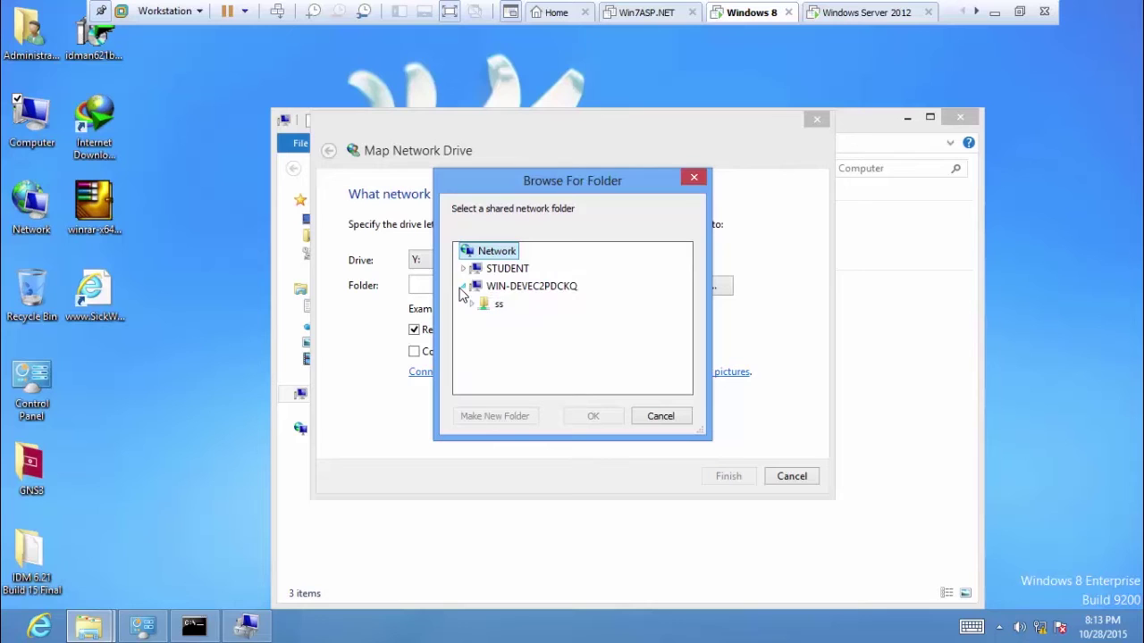
# Select the ss share on WIN-DEVEC2PDCKQ as the folder for drive Y: and finish.
pyautogui.click(883, 13)
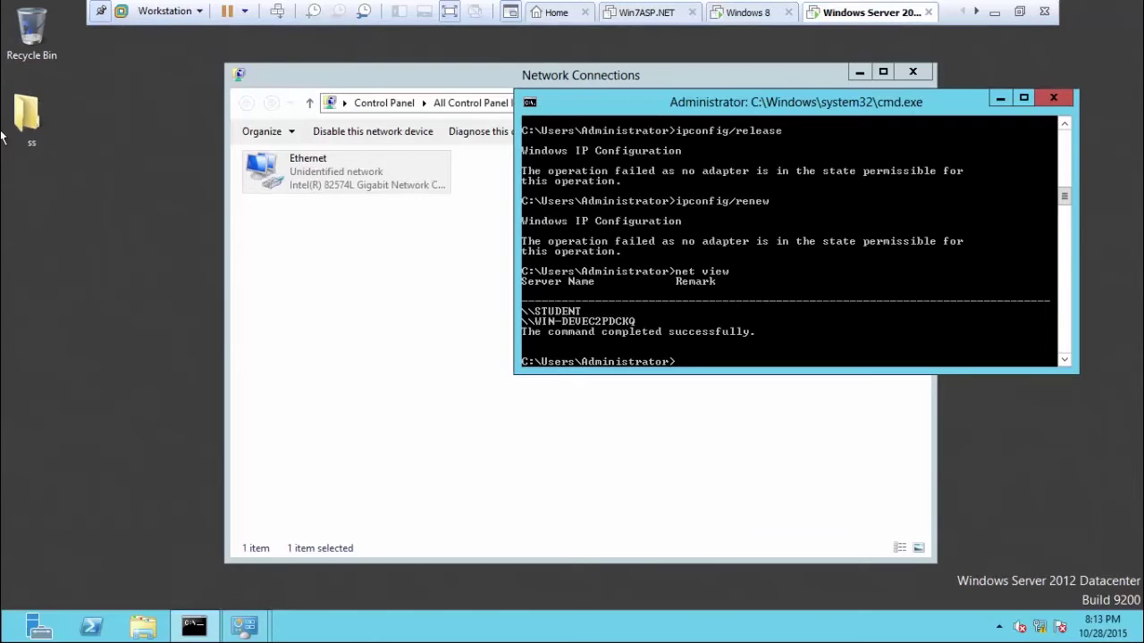
pyautogui.click(750, 16)
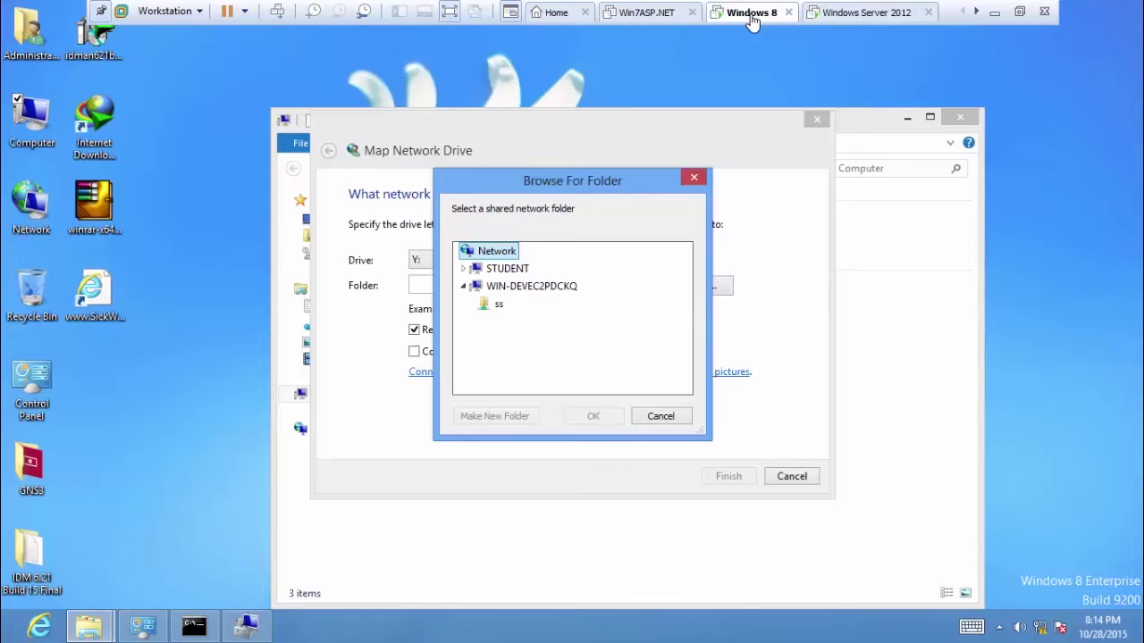
pyautogui.click(491, 305)
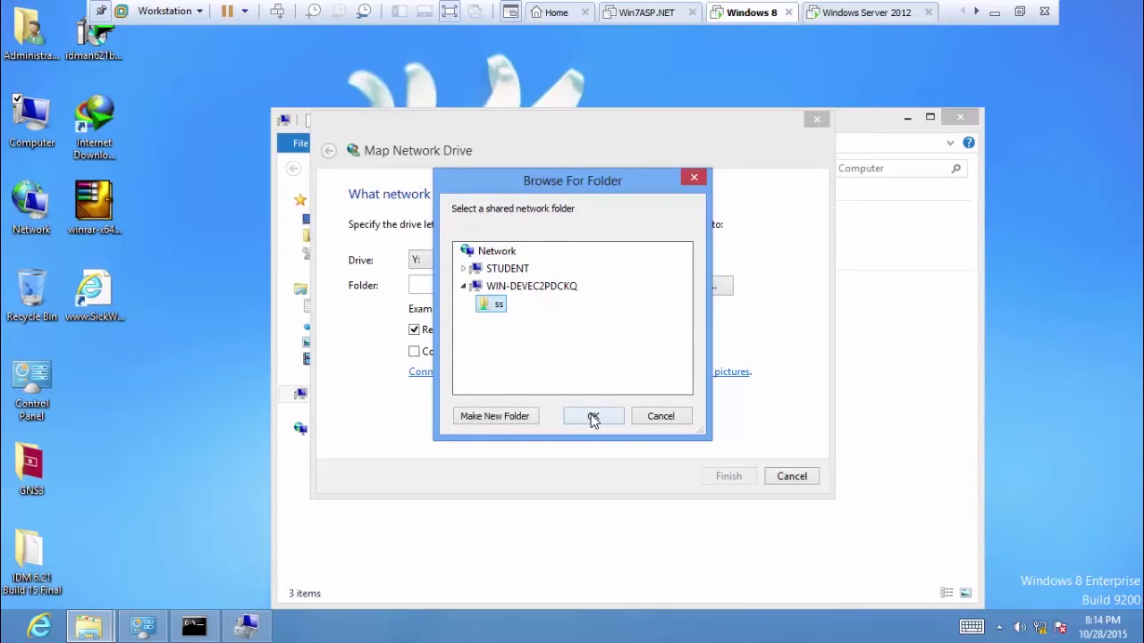
pyautogui.click(593, 418)
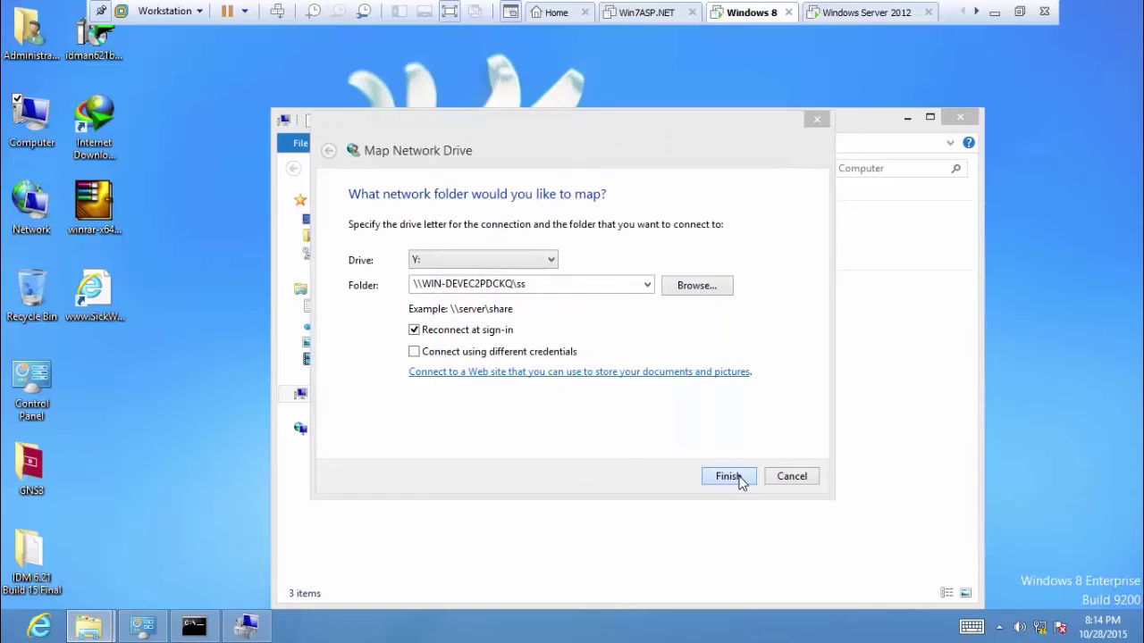
pyautogui.click(729, 476)
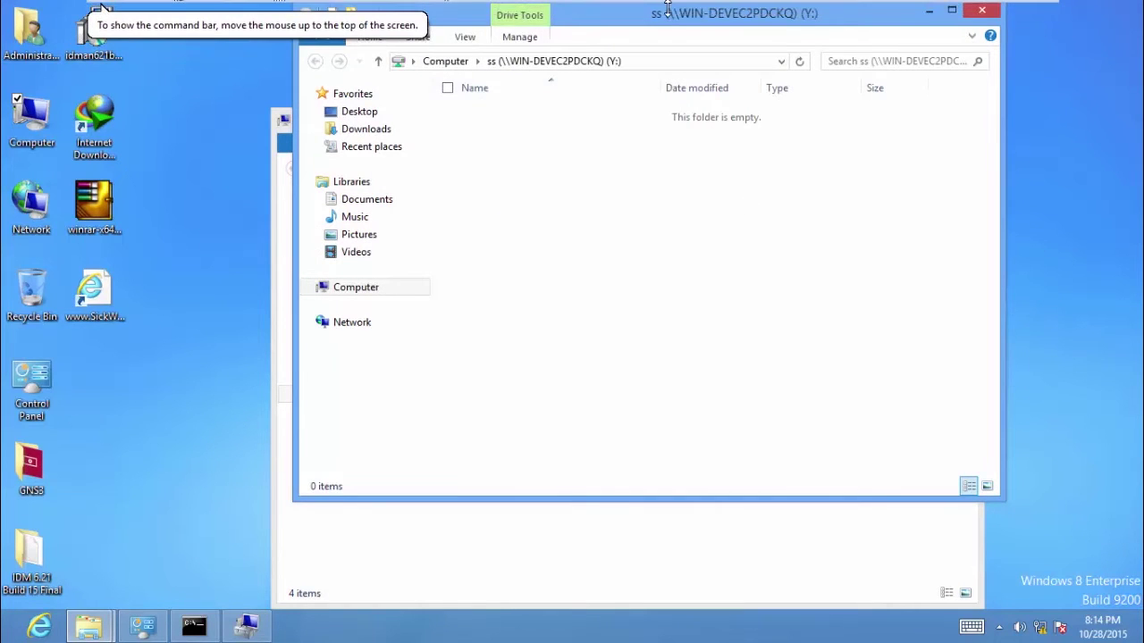
# Open the mapped ss (Y:) drive, minimize it, and select the test folder on the desktop.
pyautogui.click(983, 10)
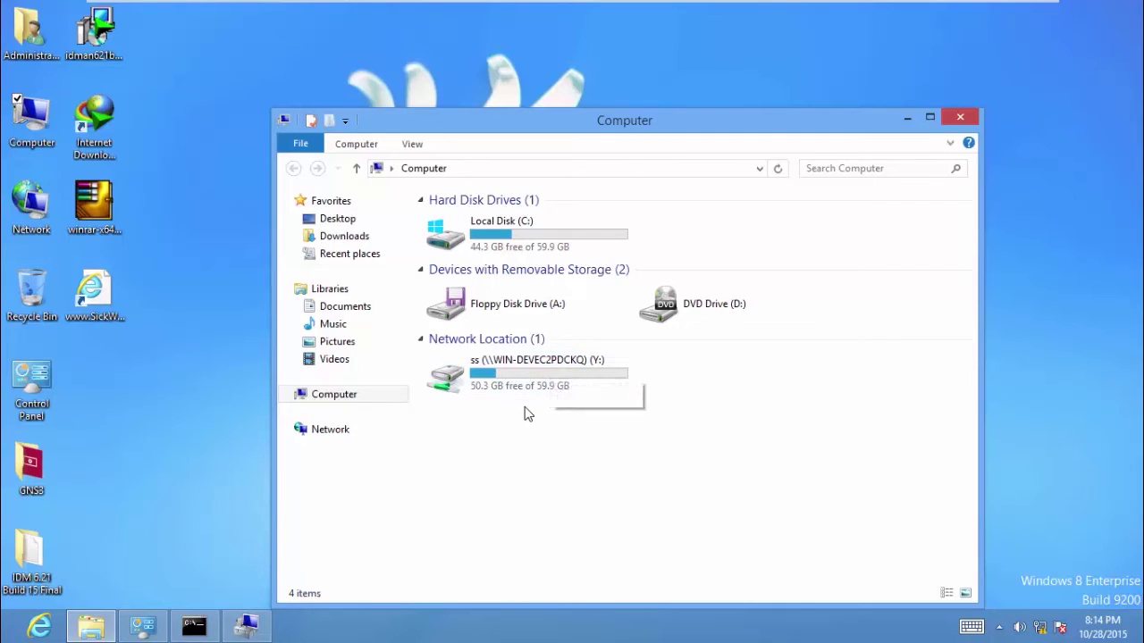
pyautogui.click(462, 385)
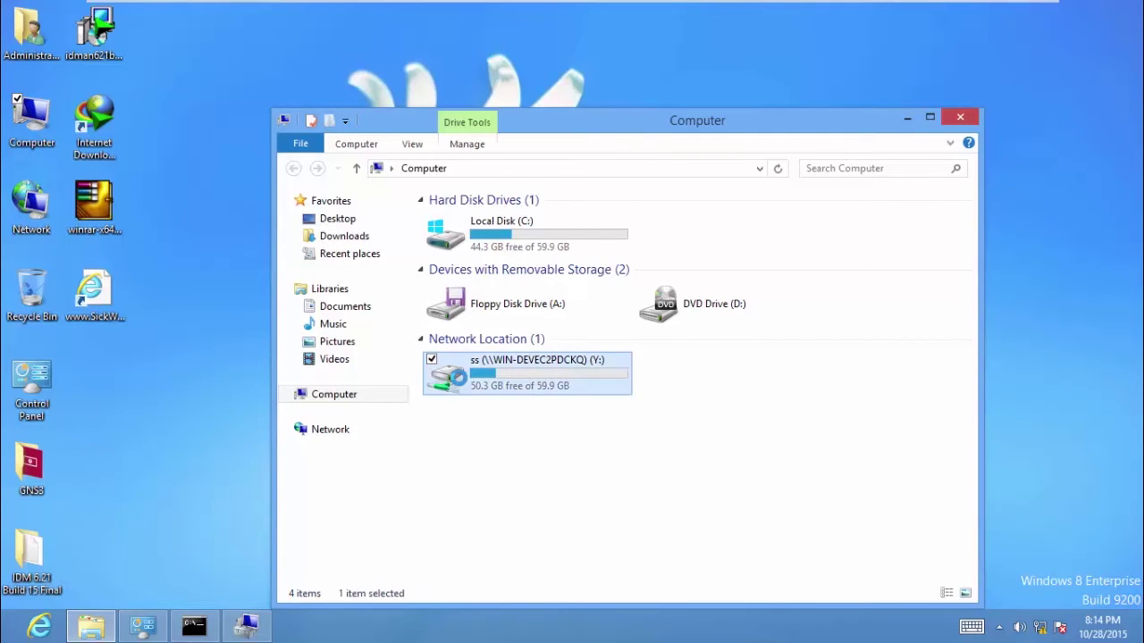
pyautogui.doubleClick(469, 384)
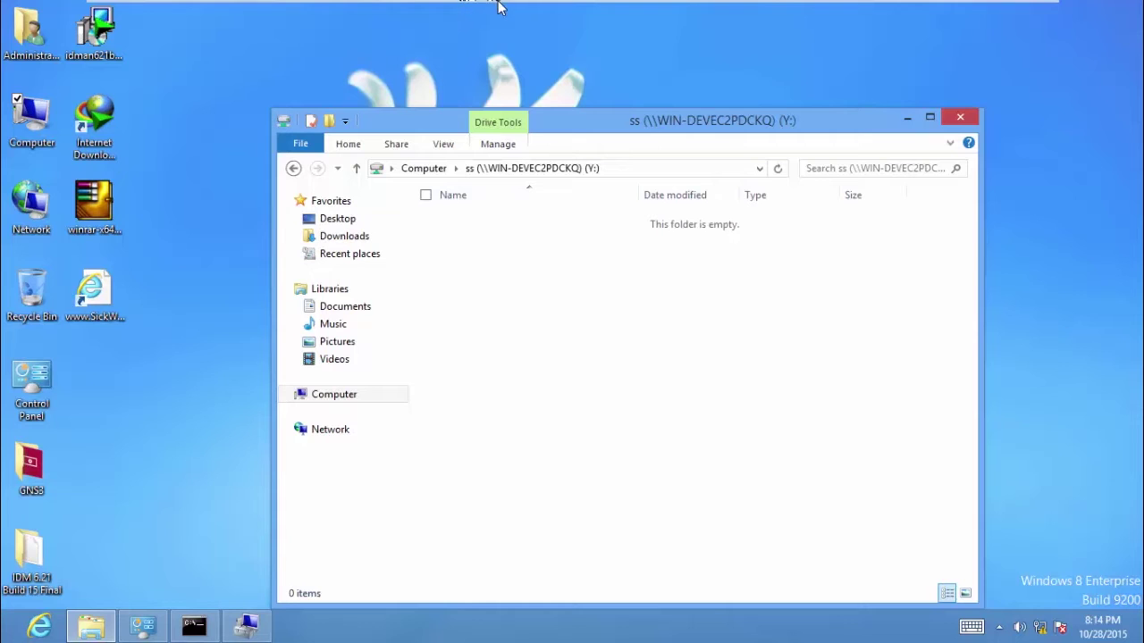
pyautogui.moveTo(499, 5)
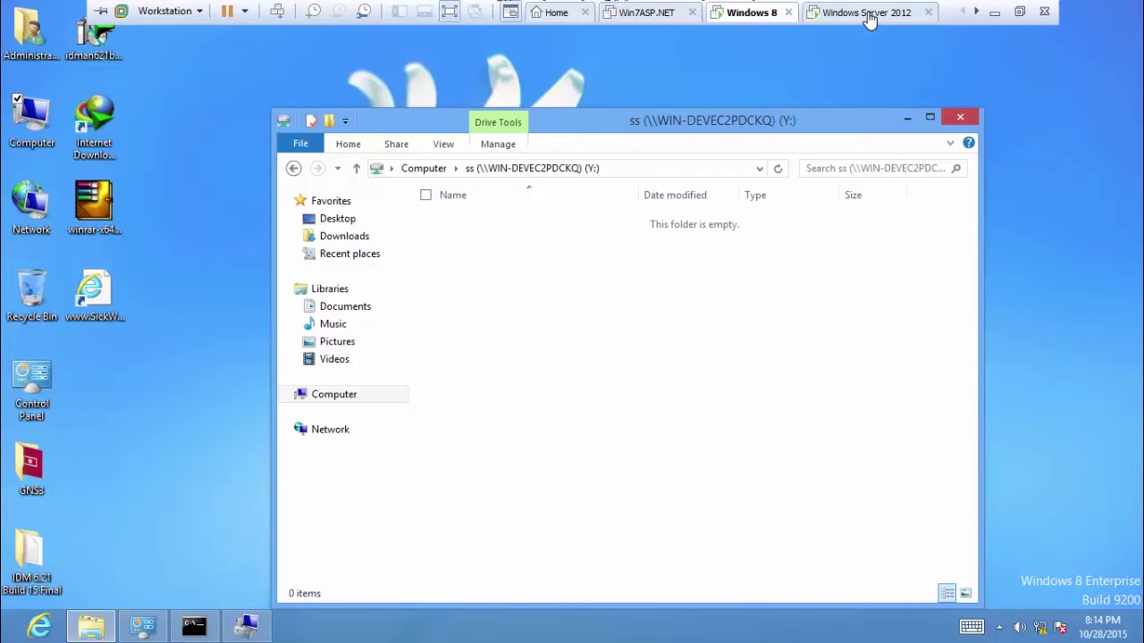
pyautogui.click(906, 119)
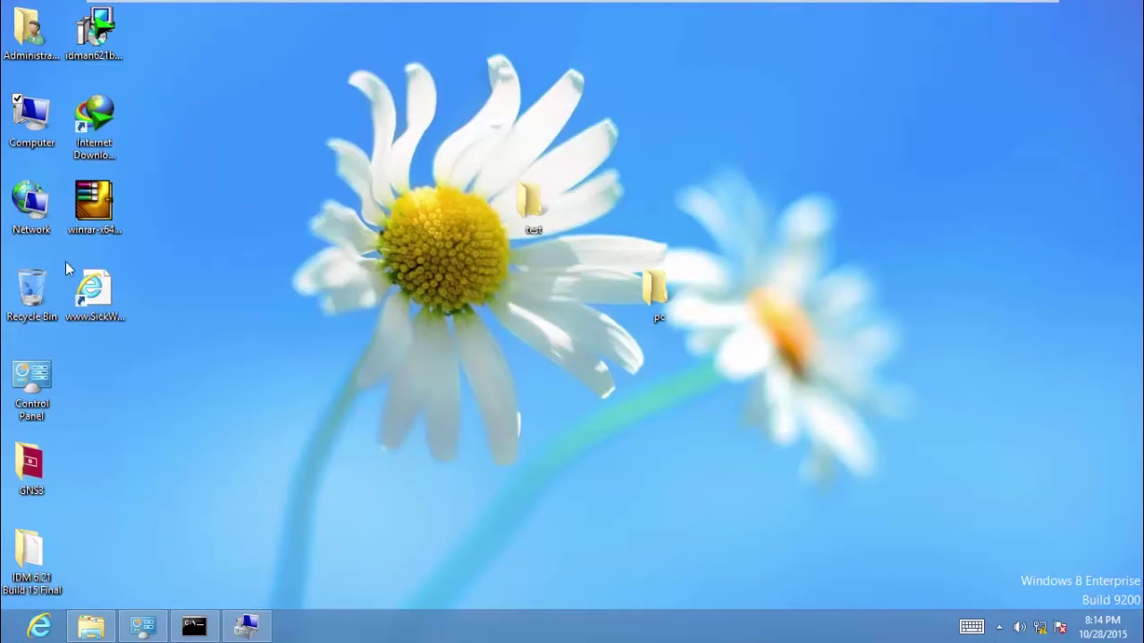
pyautogui.click(552, 199)
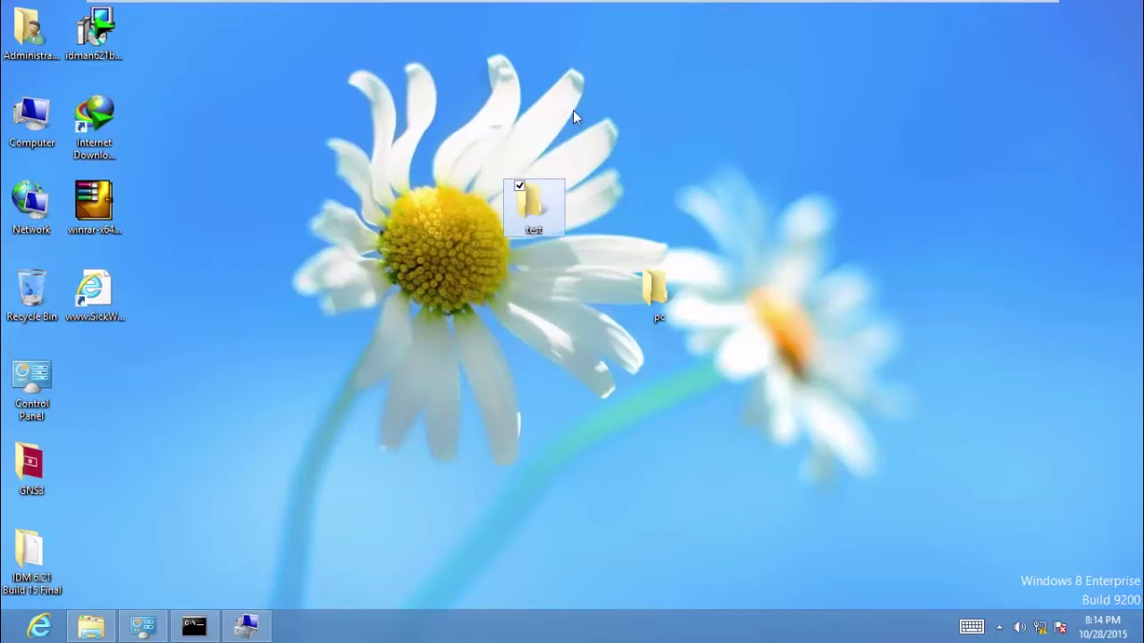
pyautogui.moveTo(545, 2)
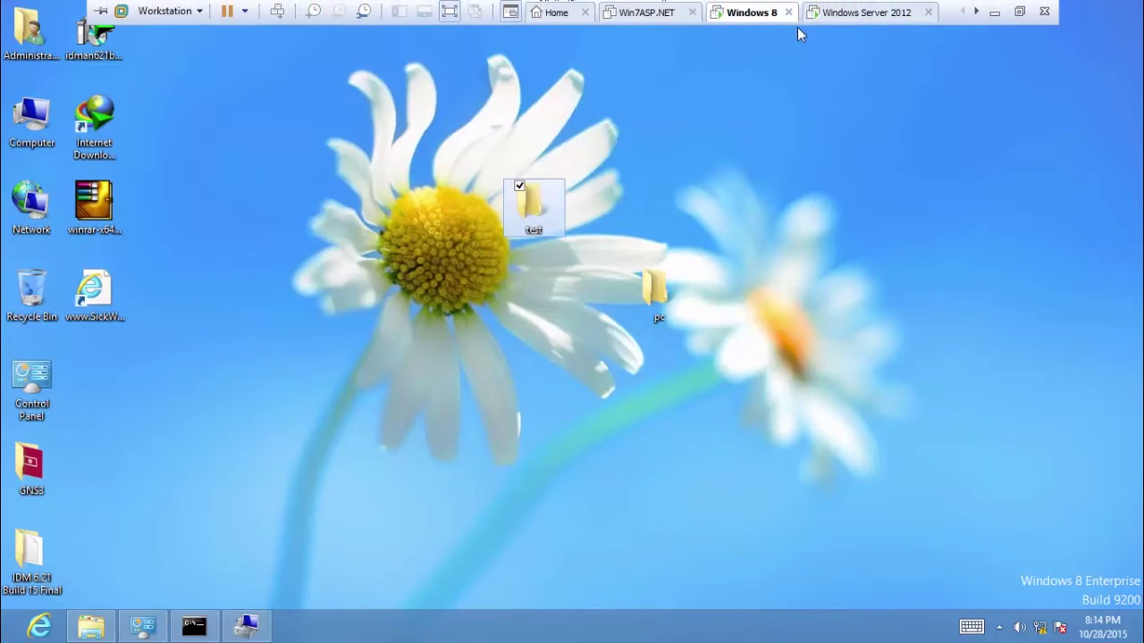
pyautogui.click(871, 12)
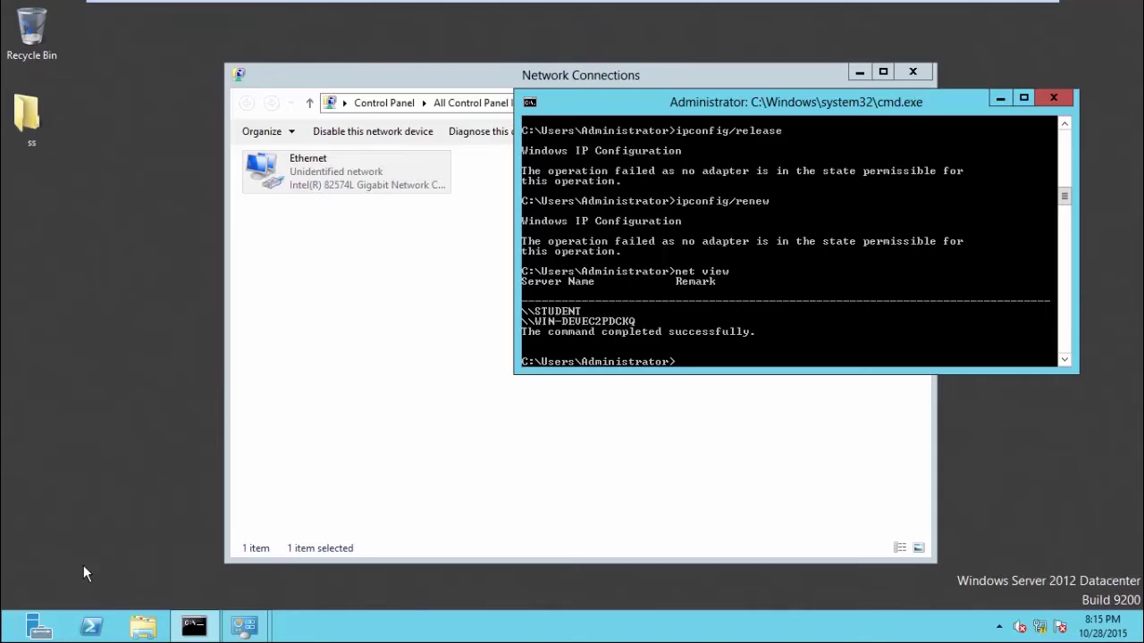
# On the server, open Computer and start Map network drive keeping drive letter Z:.
pyautogui.press('super')
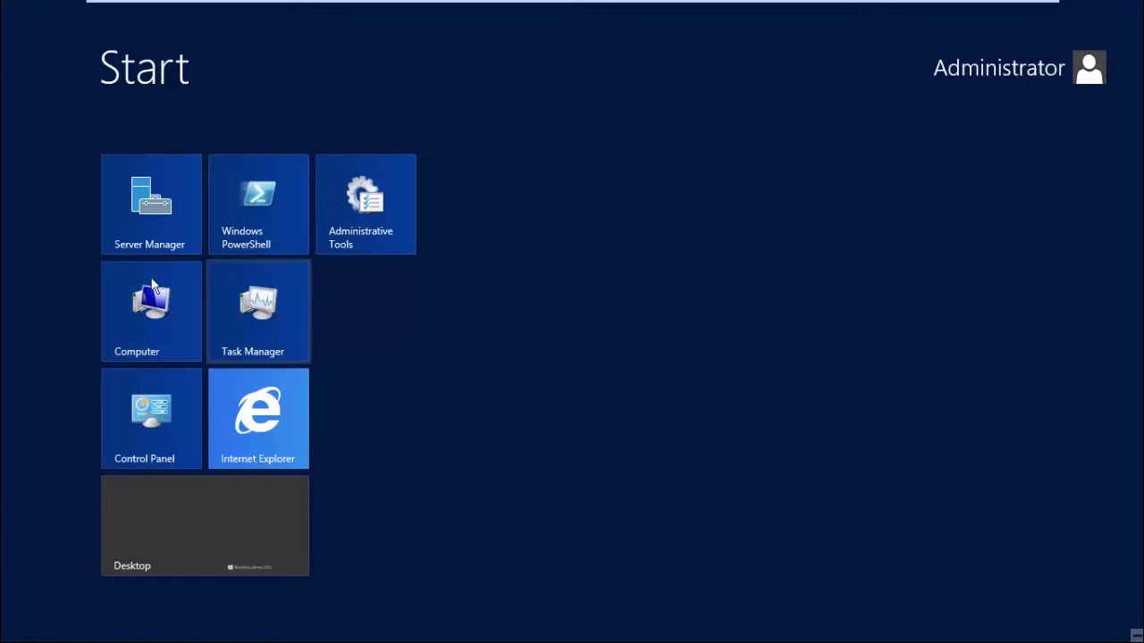
pyautogui.press('super')
pyautogui.press('super+e')
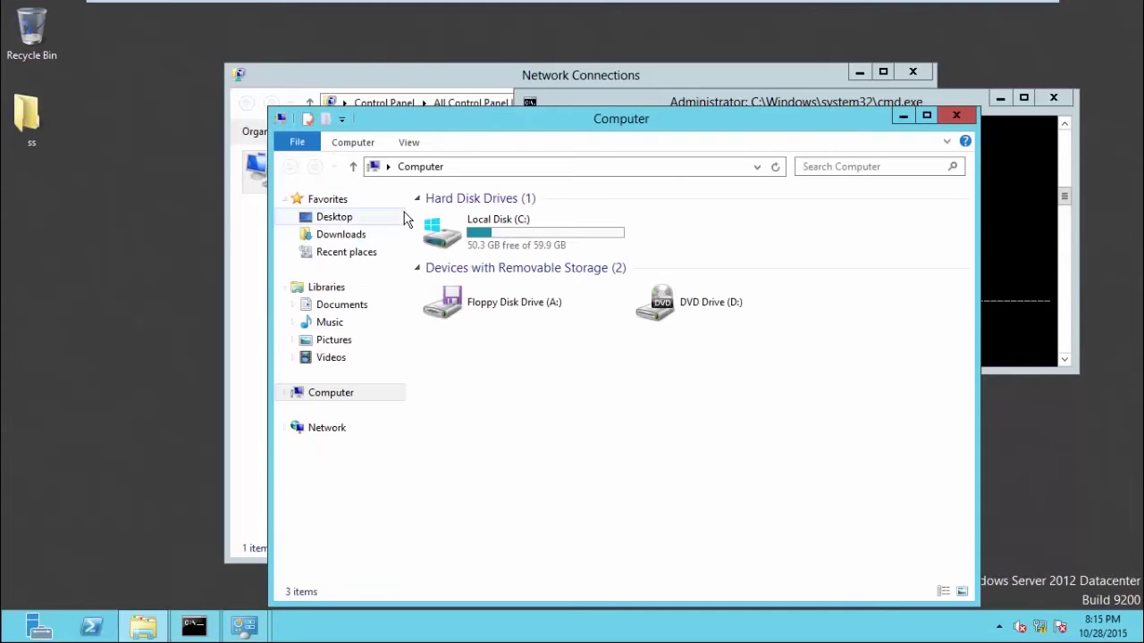
pyautogui.click(359, 143)
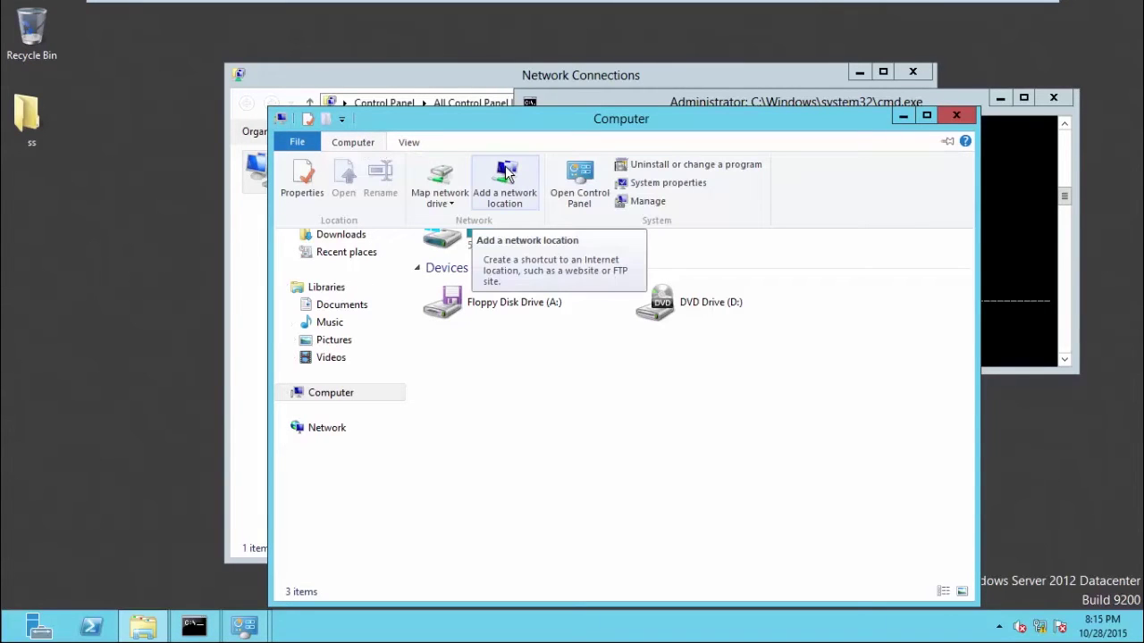
pyautogui.click(439, 186)
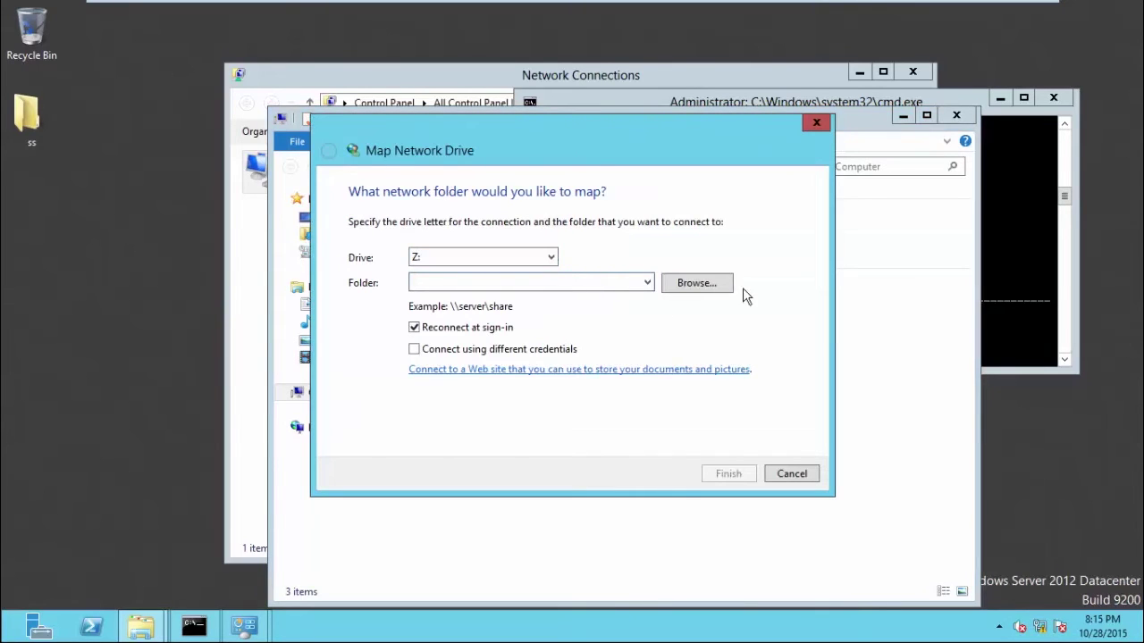
pyautogui.click(545, 258)
pyautogui.click(546, 258)
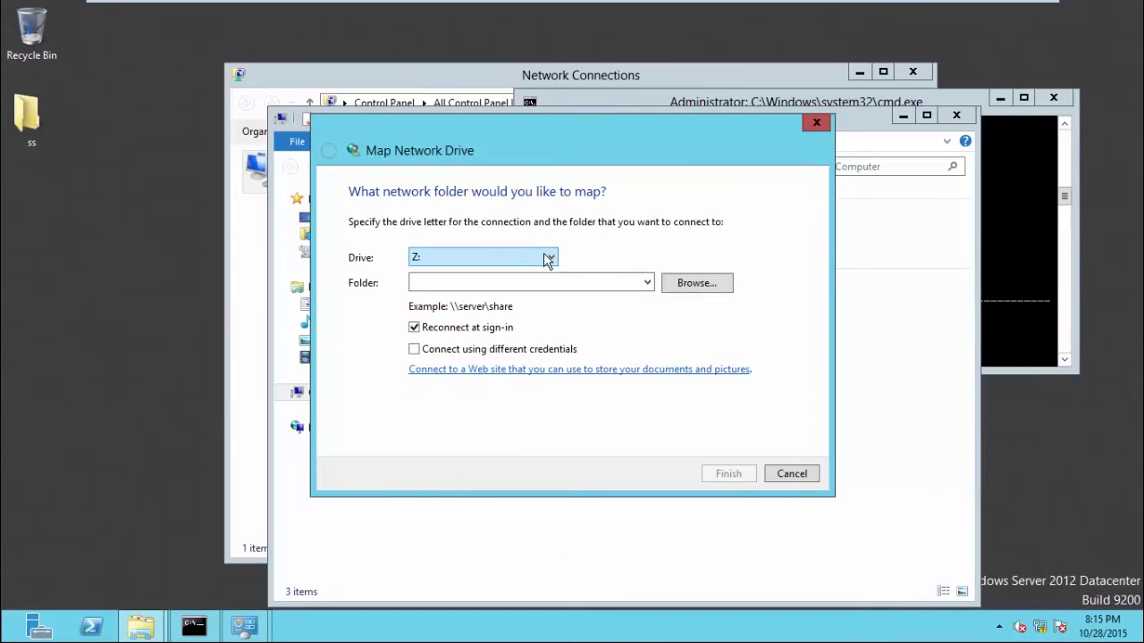
# Browse Network for a shared folder, dismiss the network discovery error, cancel, and browse again.
pyautogui.click(697, 283)
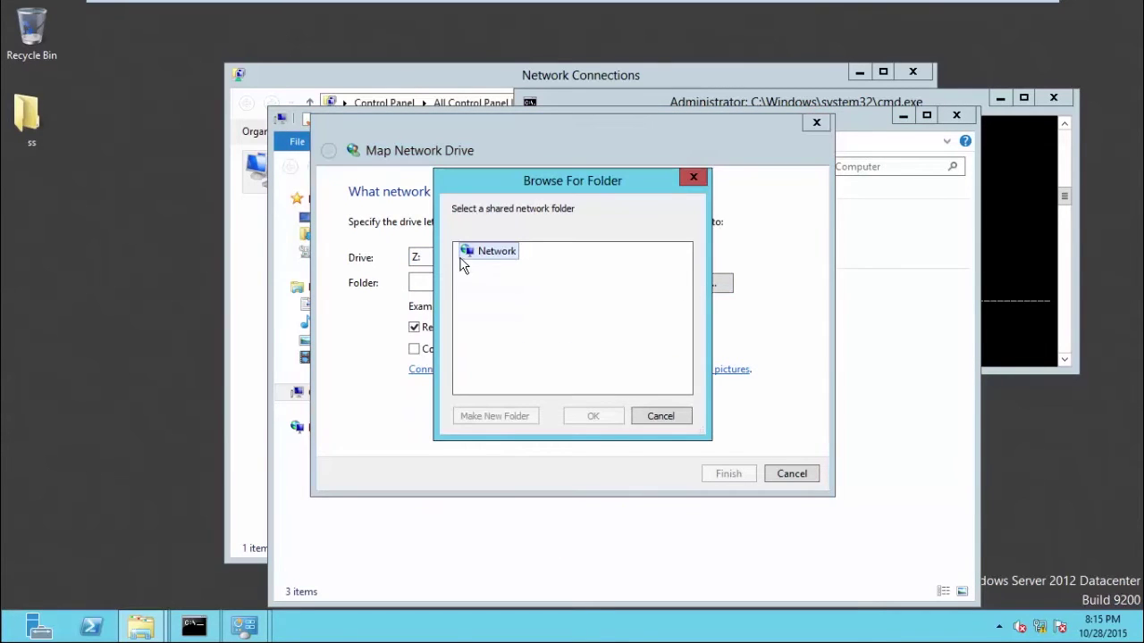
pyautogui.click(467, 254)
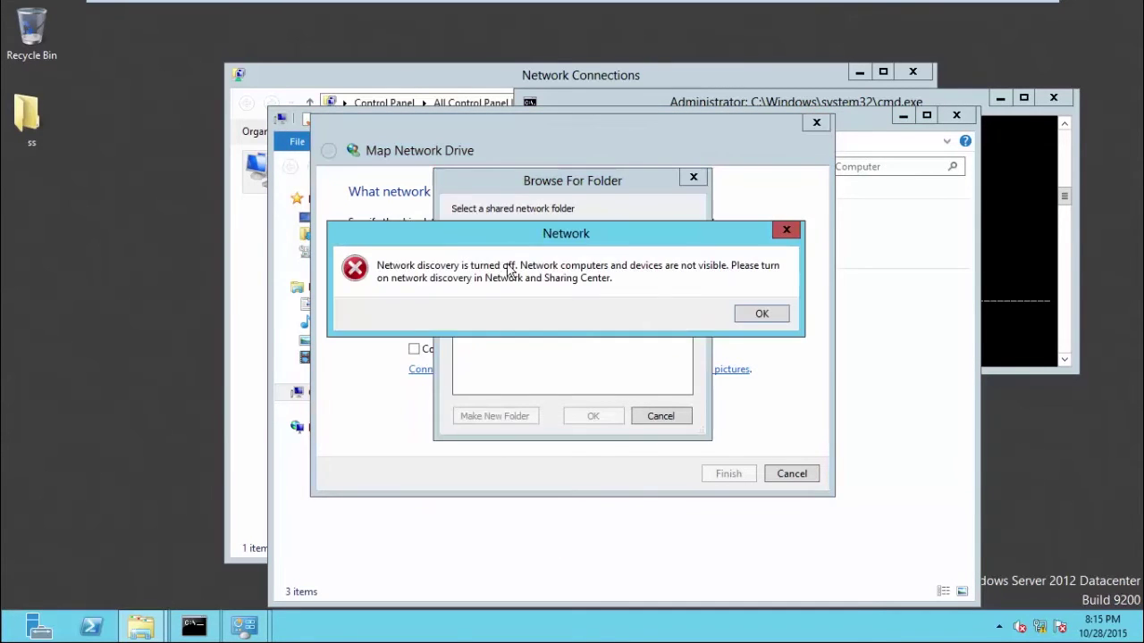
pyautogui.click(749, 313)
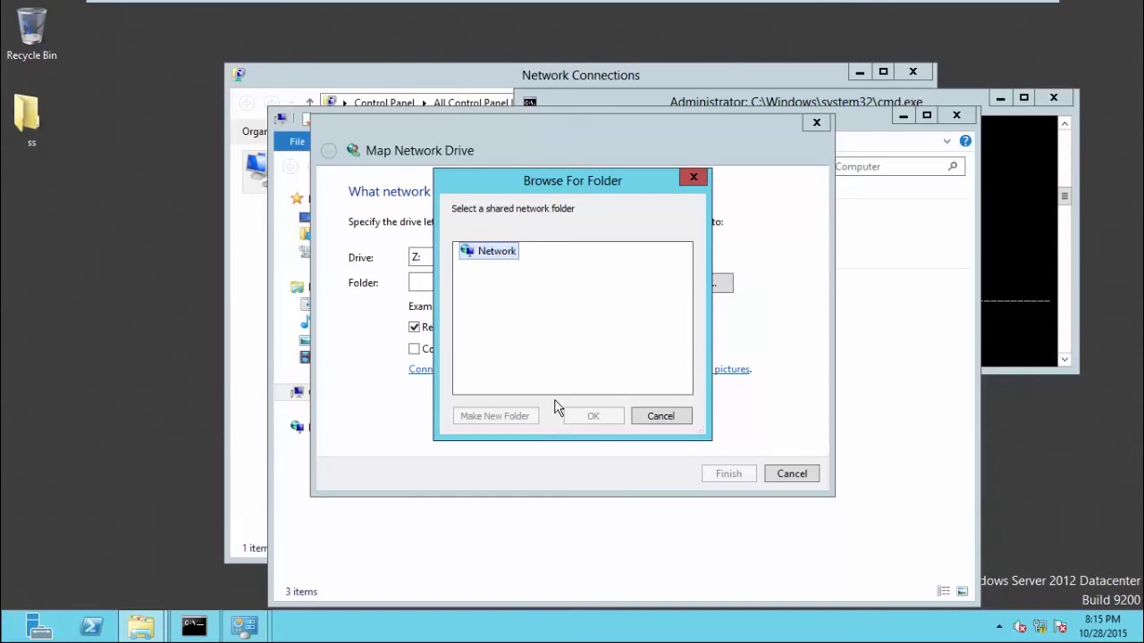
pyautogui.click(661, 417)
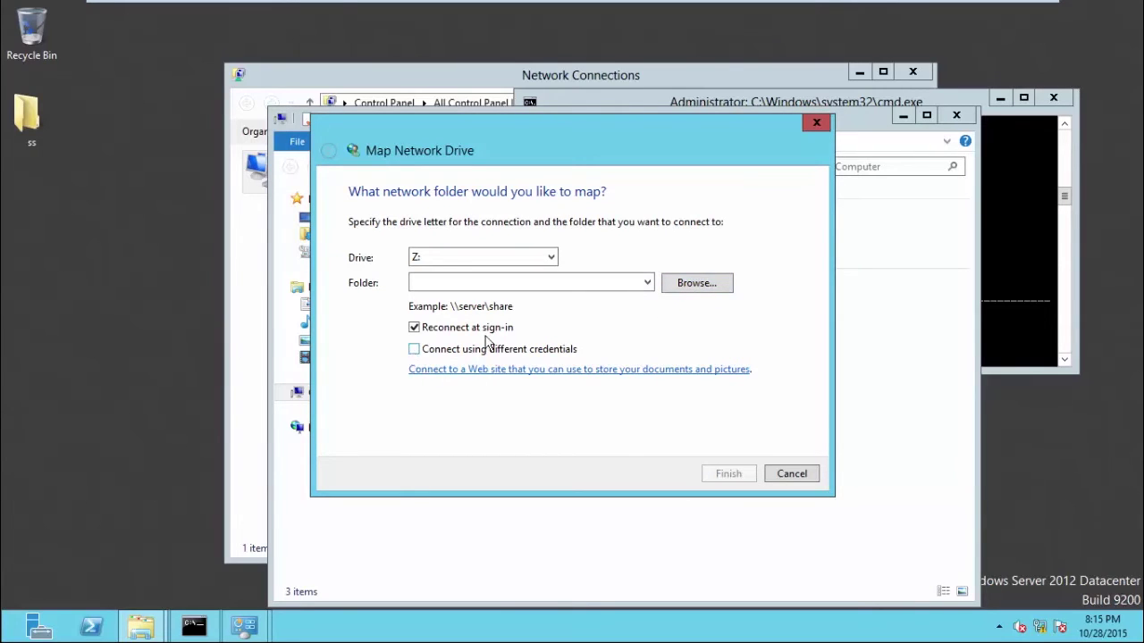
pyautogui.click(696, 284)
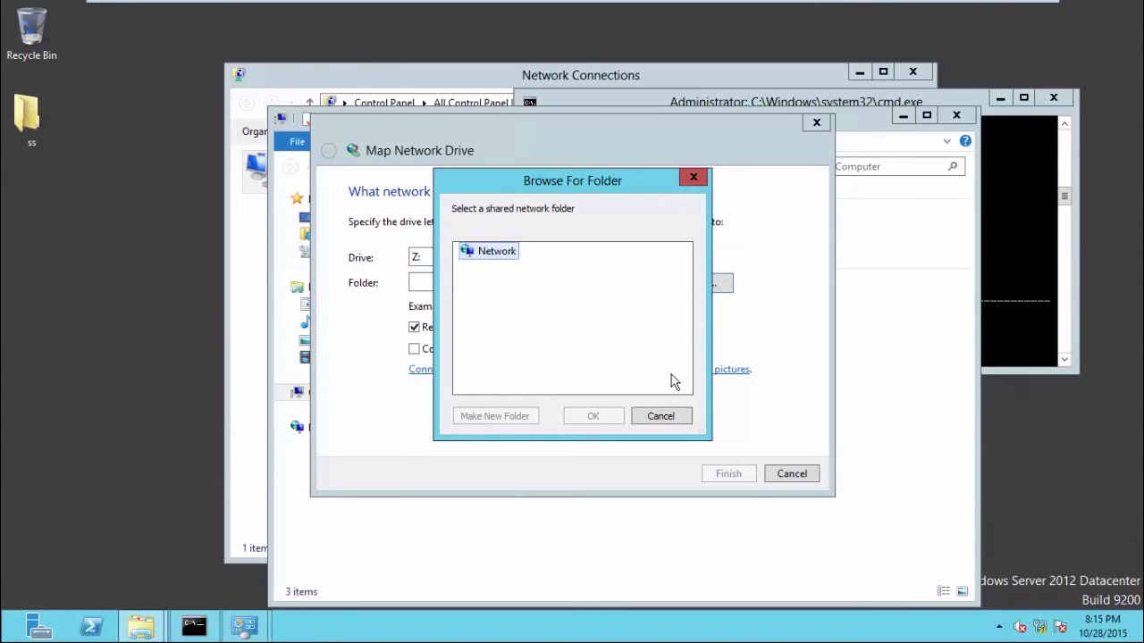
# After Network fails to expand again, launch services.msc from Run and minimize VMware to the host.
pyautogui.click(496, 252)
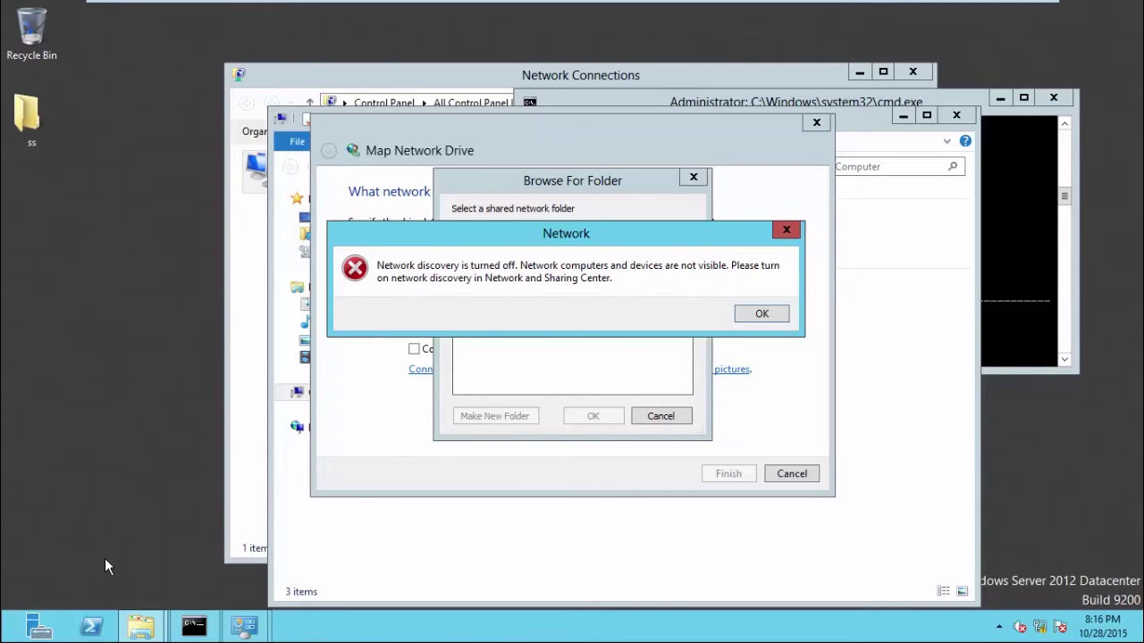
pyautogui.press('super+r')
pyautogui.write('se')
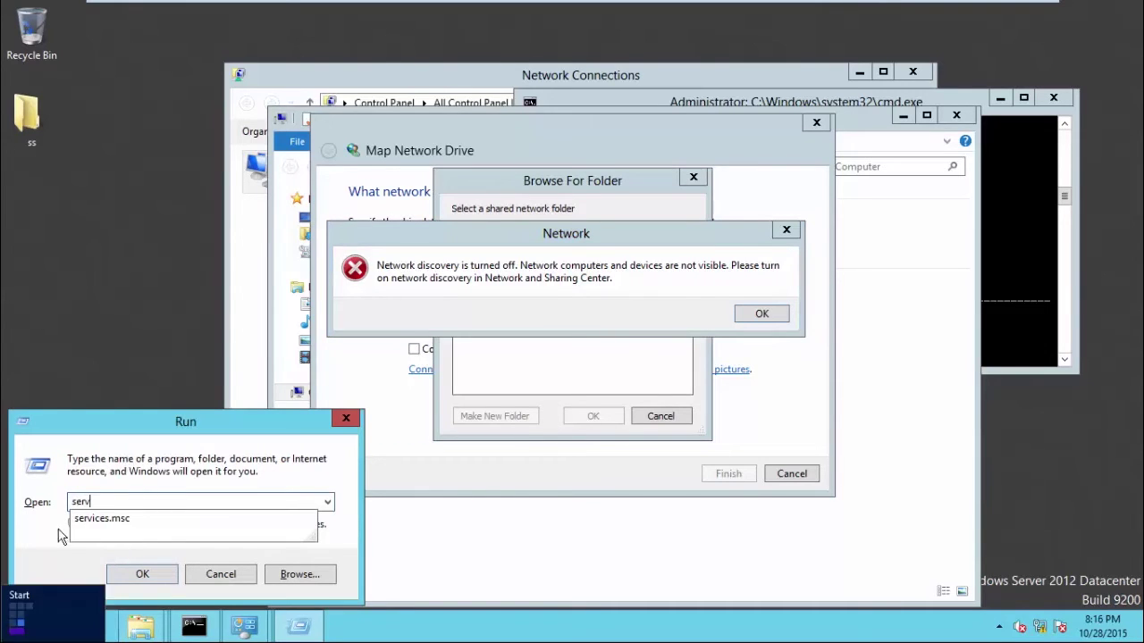
pyautogui.click(103, 518)
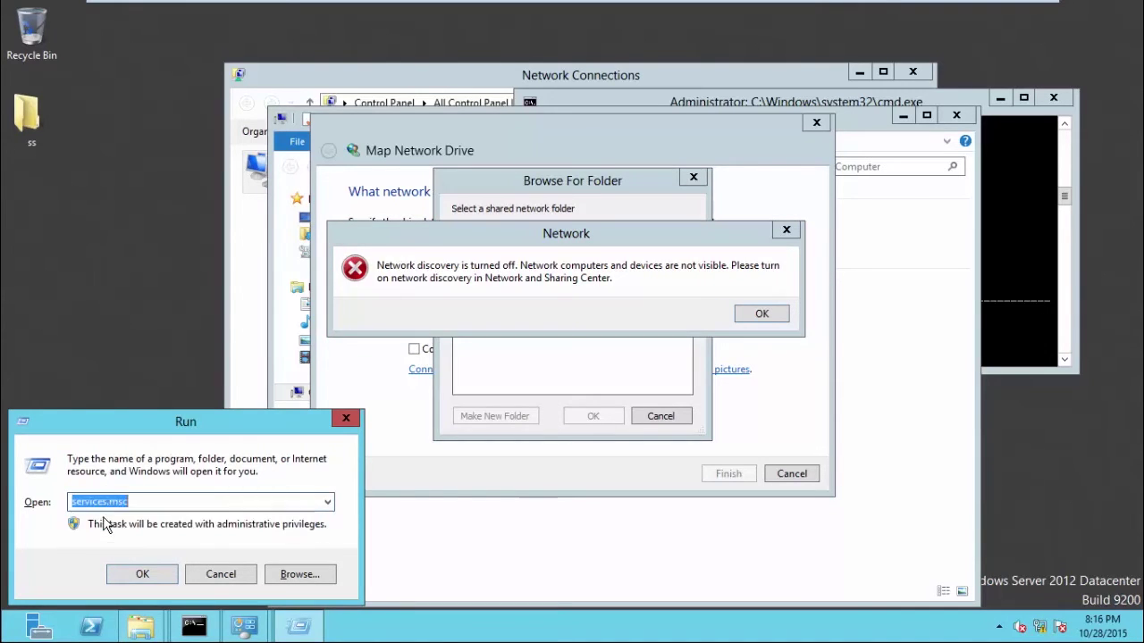
pyautogui.click(143, 575)
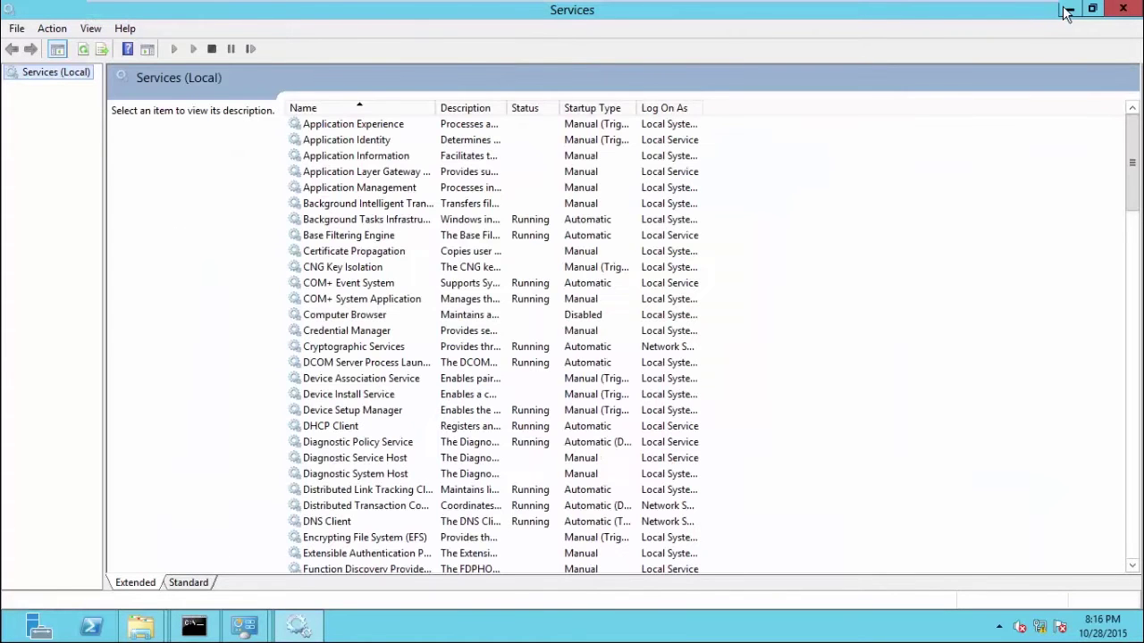
pyautogui.moveTo(1068, 4)
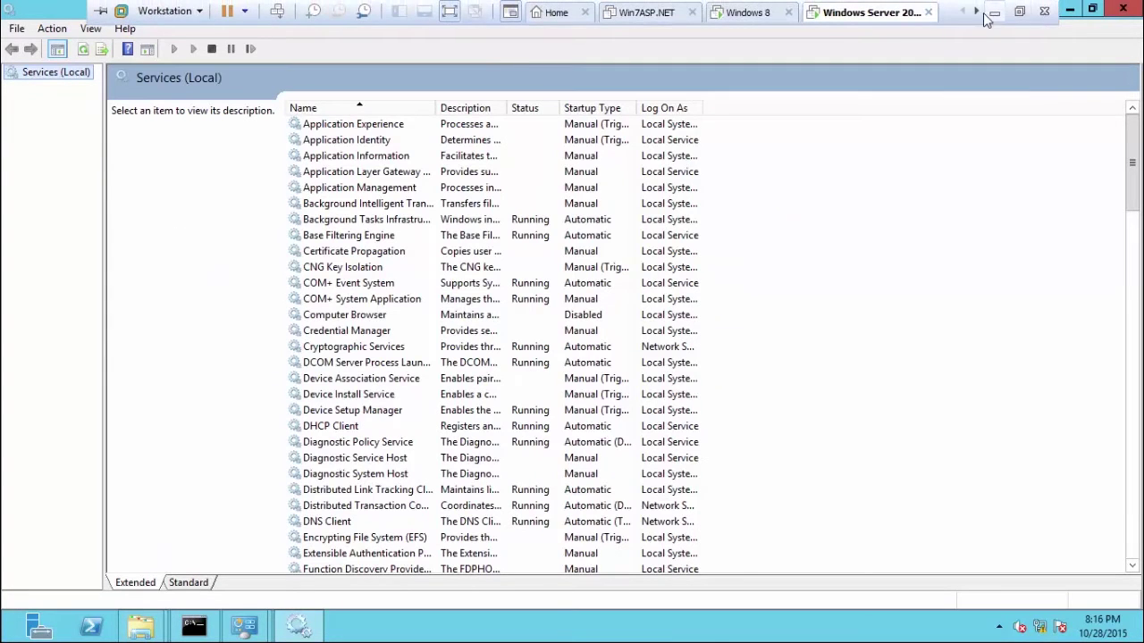
pyautogui.click(988, 17)
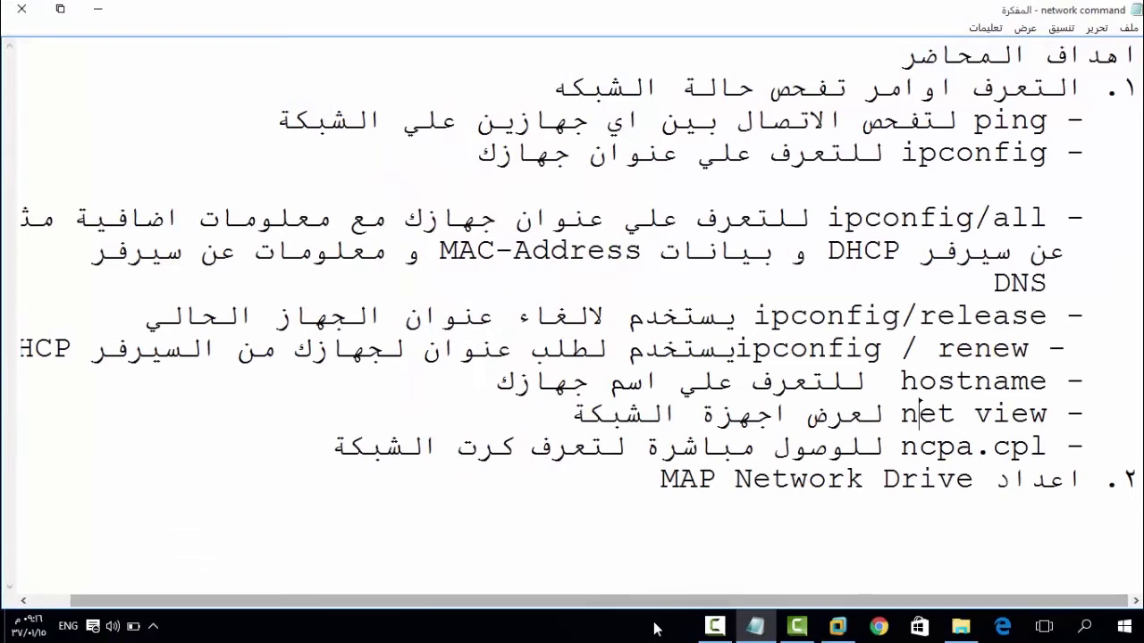
# Look over the Notepad network command notes, then go back to the Windows 7 VM.
pyautogui.click(714, 628)
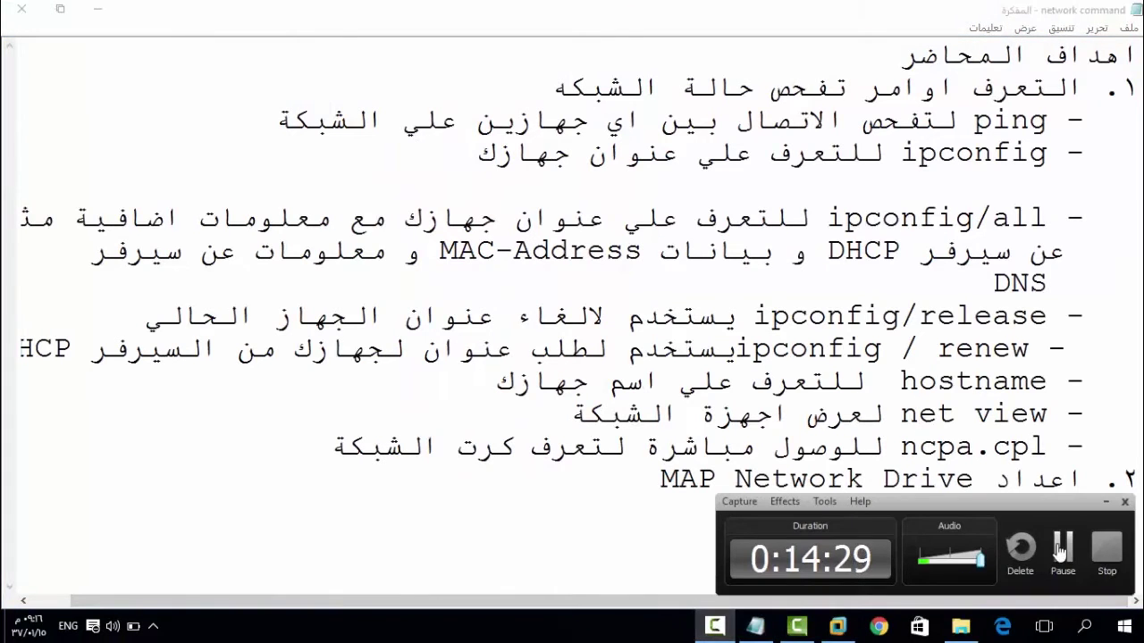
pyautogui.click(1070, 552)
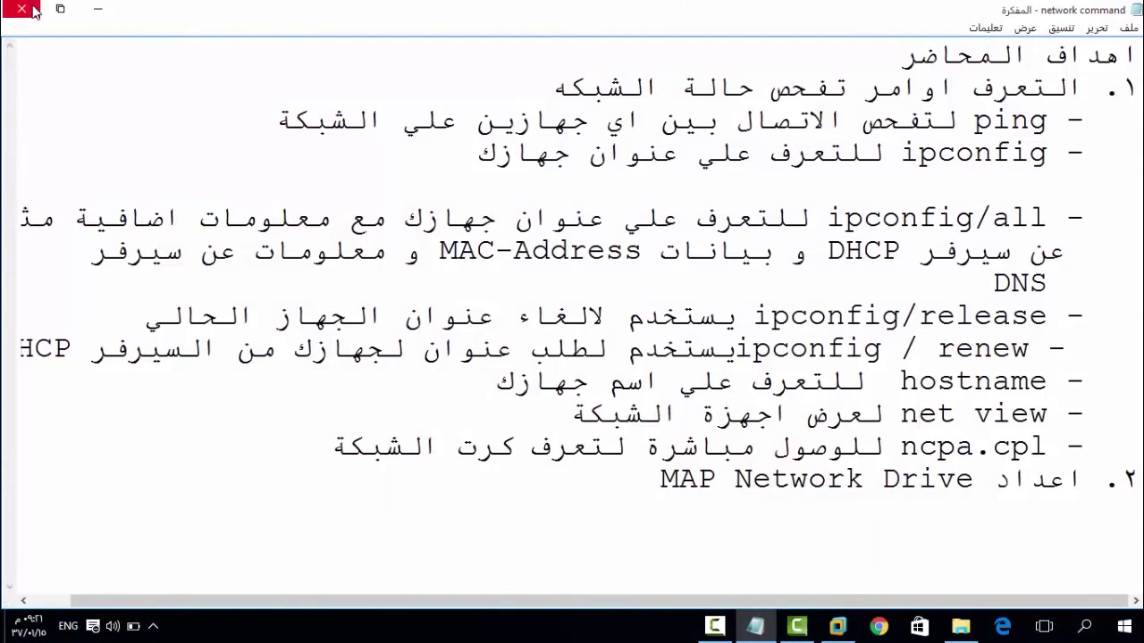
pyautogui.click(837, 626)
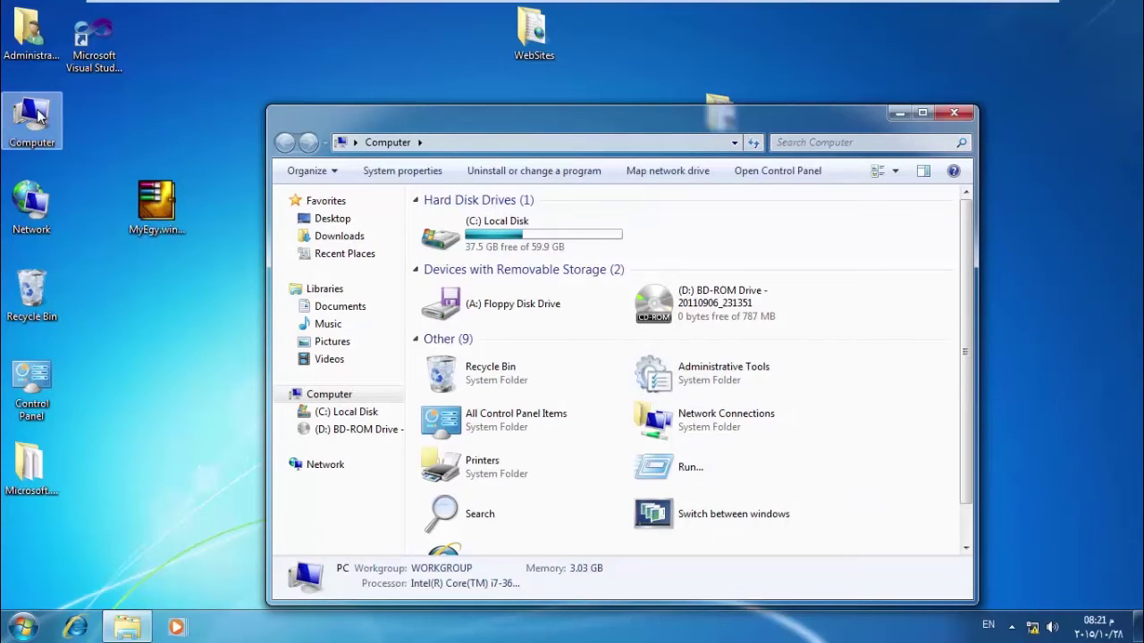
# On the Windows 7 VM, start Map Network Drive with letter X: and browse for a share.
pyautogui.click(954, 115)
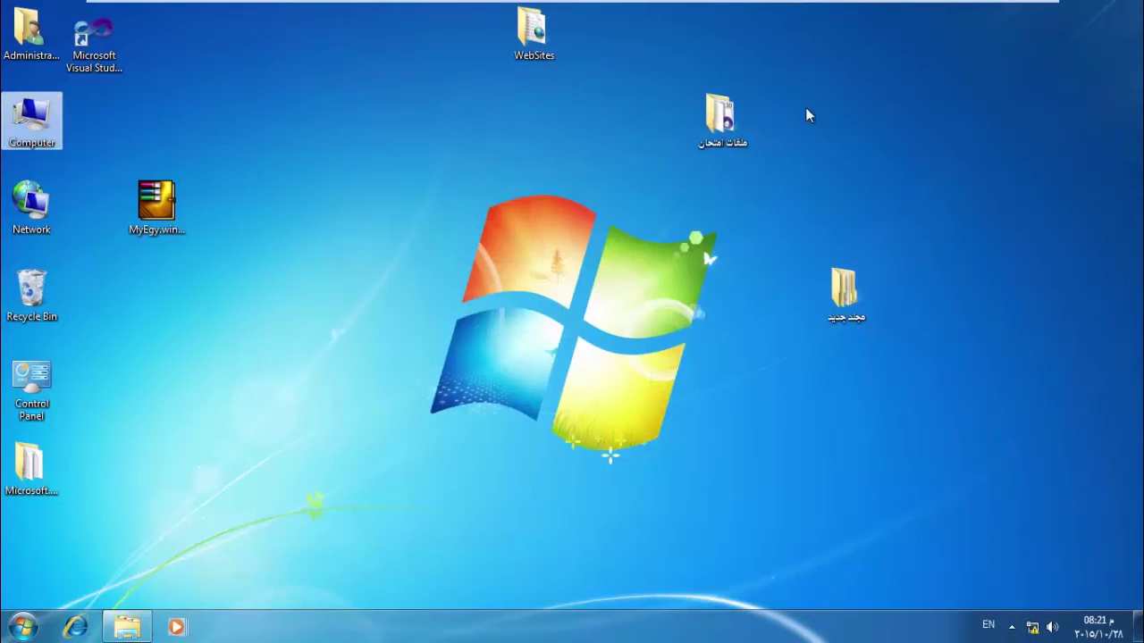
pyautogui.doubleClick(53, 108)
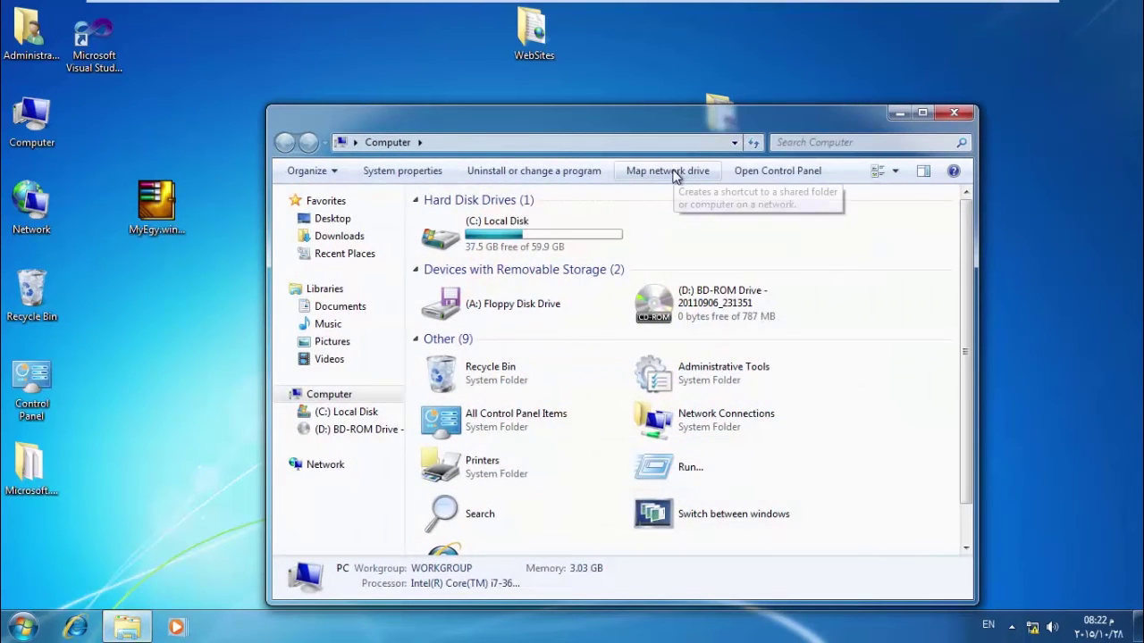
pyautogui.click(676, 170)
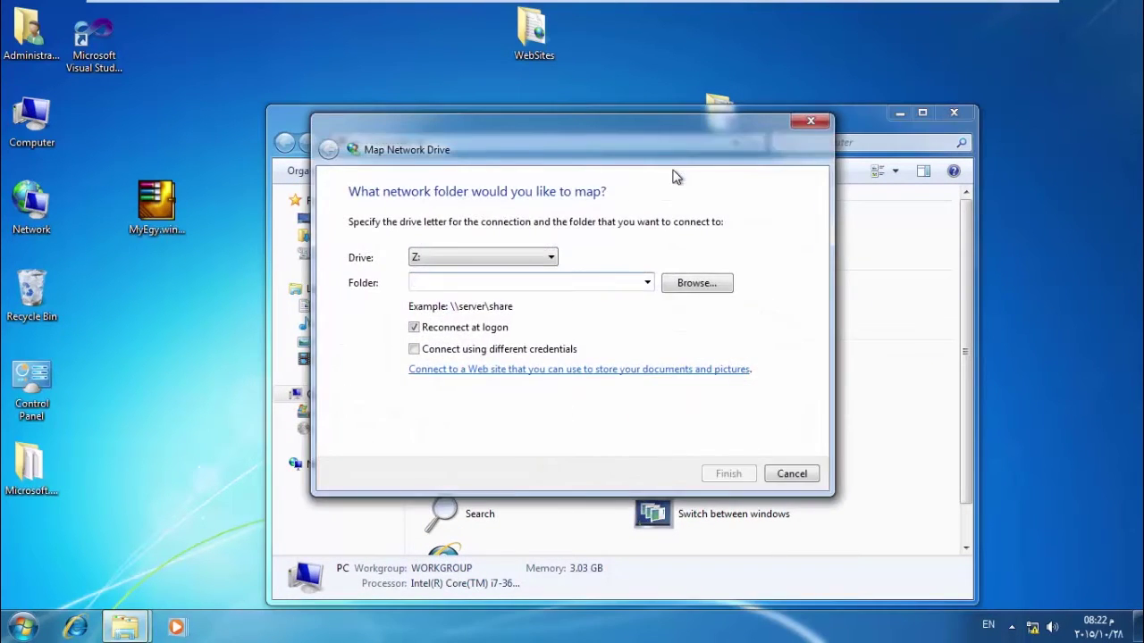
pyautogui.click(496, 264)
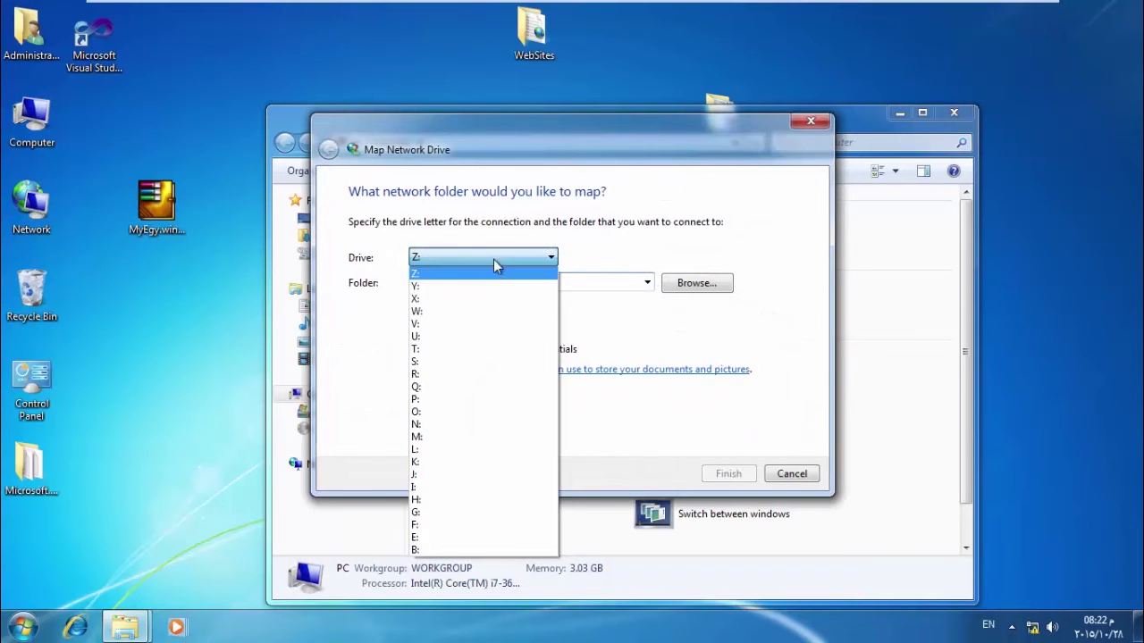
pyautogui.click(460, 299)
pyautogui.click(693, 284)
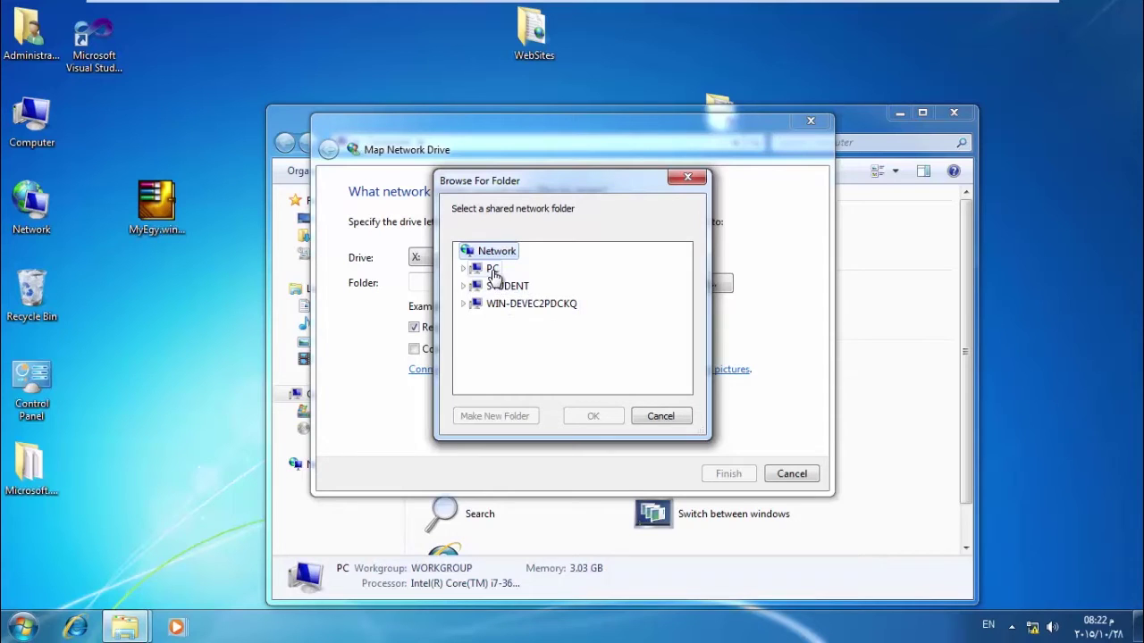
# Expand STUDENT and submit network credentials, which fail to log on.
pyautogui.click(464, 288)
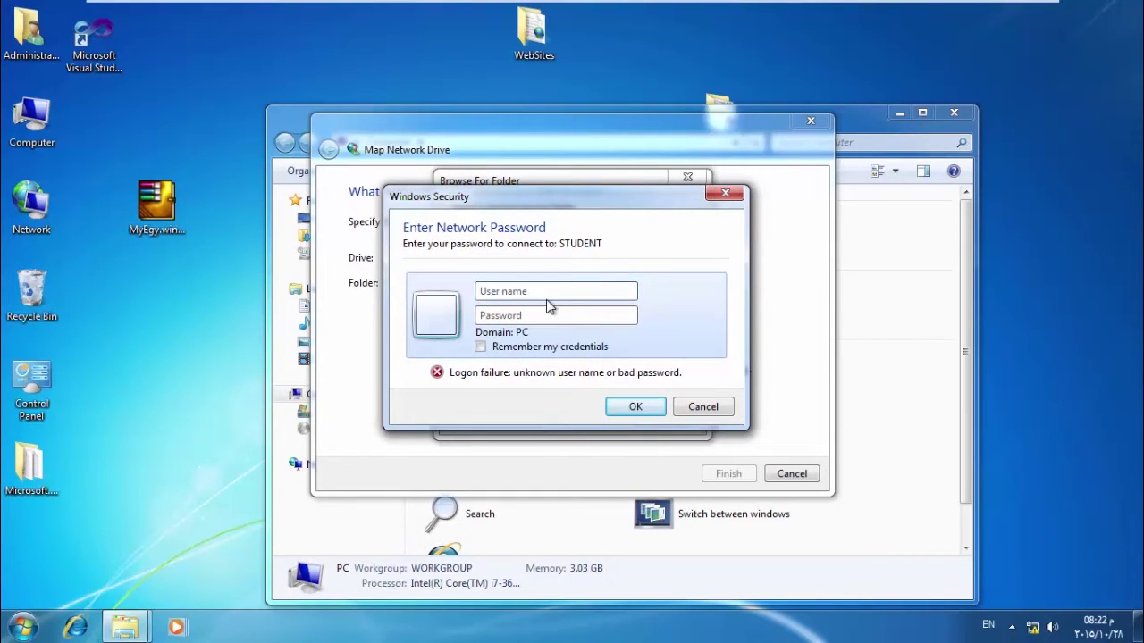
pyautogui.moveTo(536, 7)
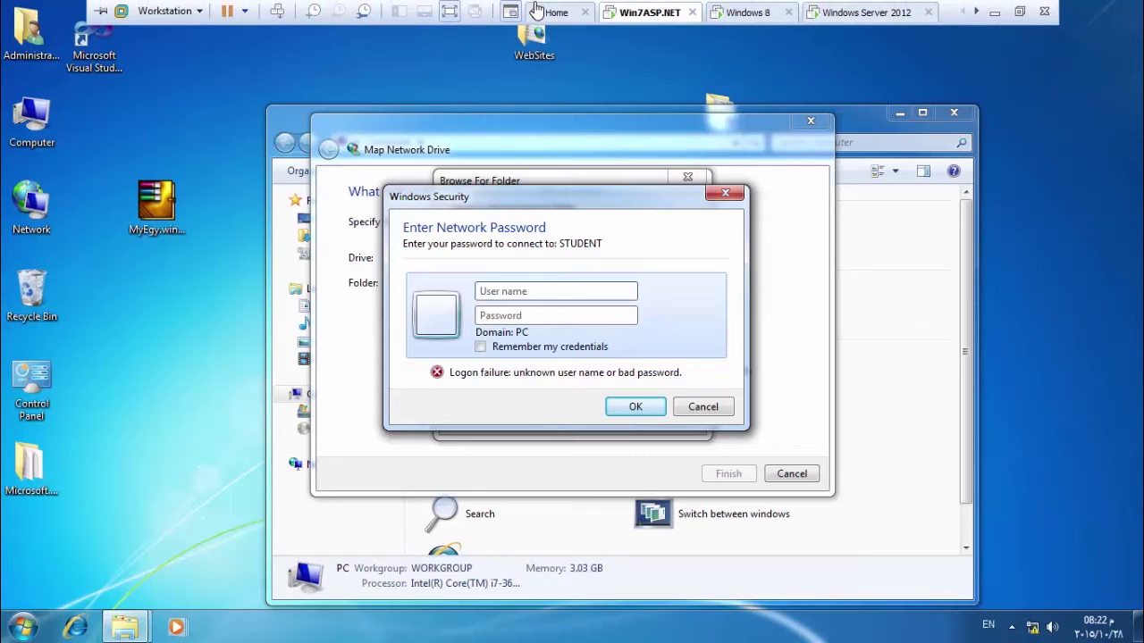
pyautogui.click(553, 295)
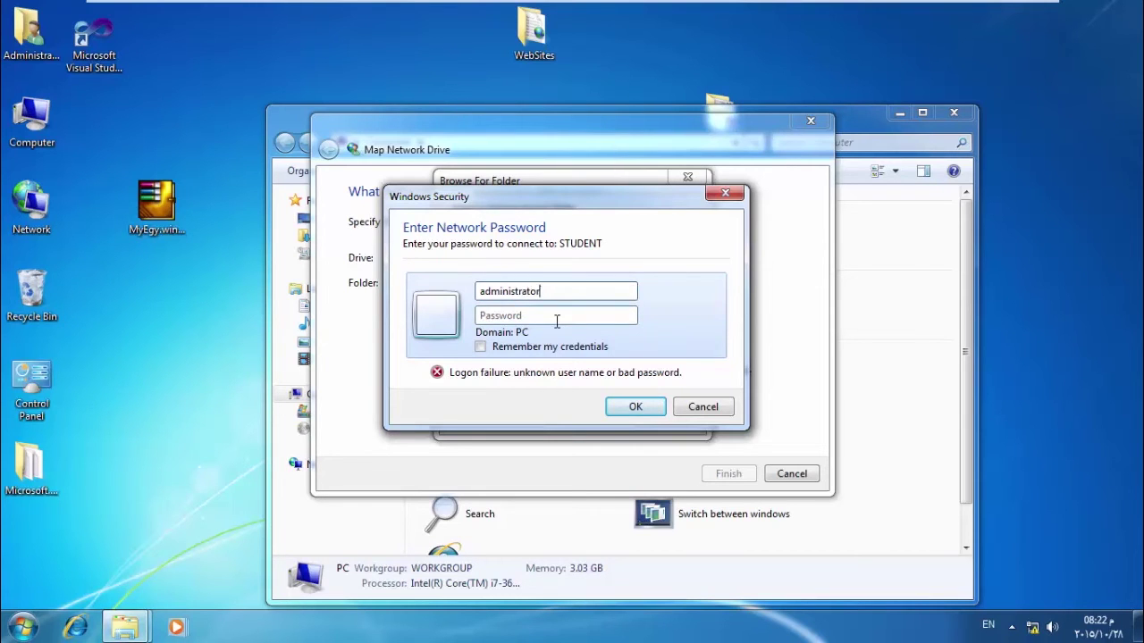
pyautogui.click(638, 408)
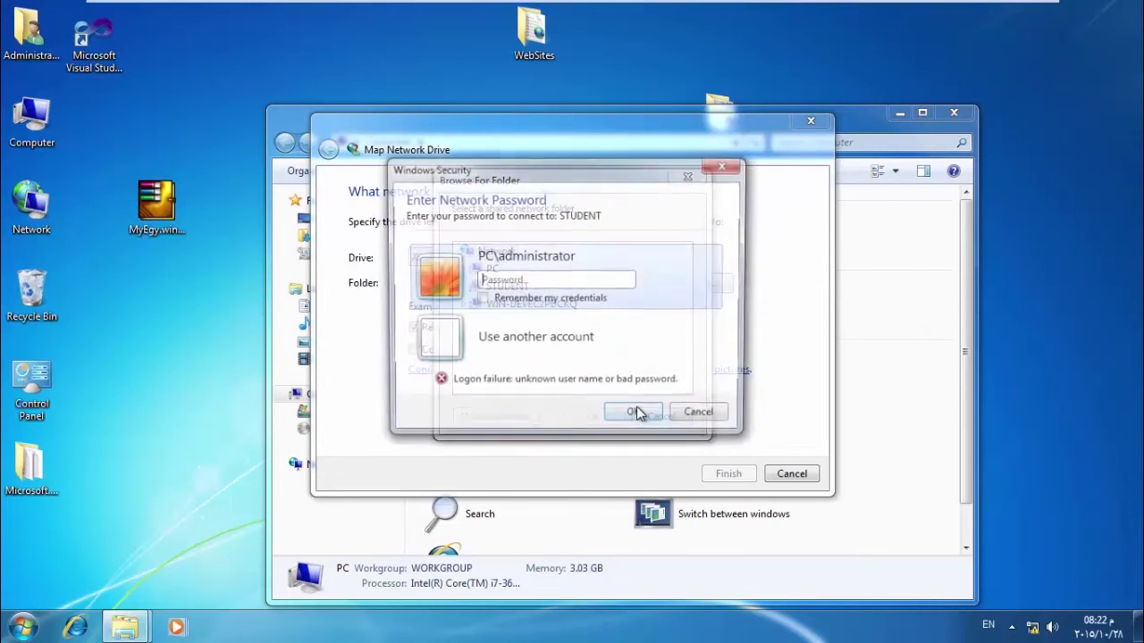
# Switch to the Windows 8 VM and bring up the Computer icon's context menu.
pyautogui.moveTo(367, 5)
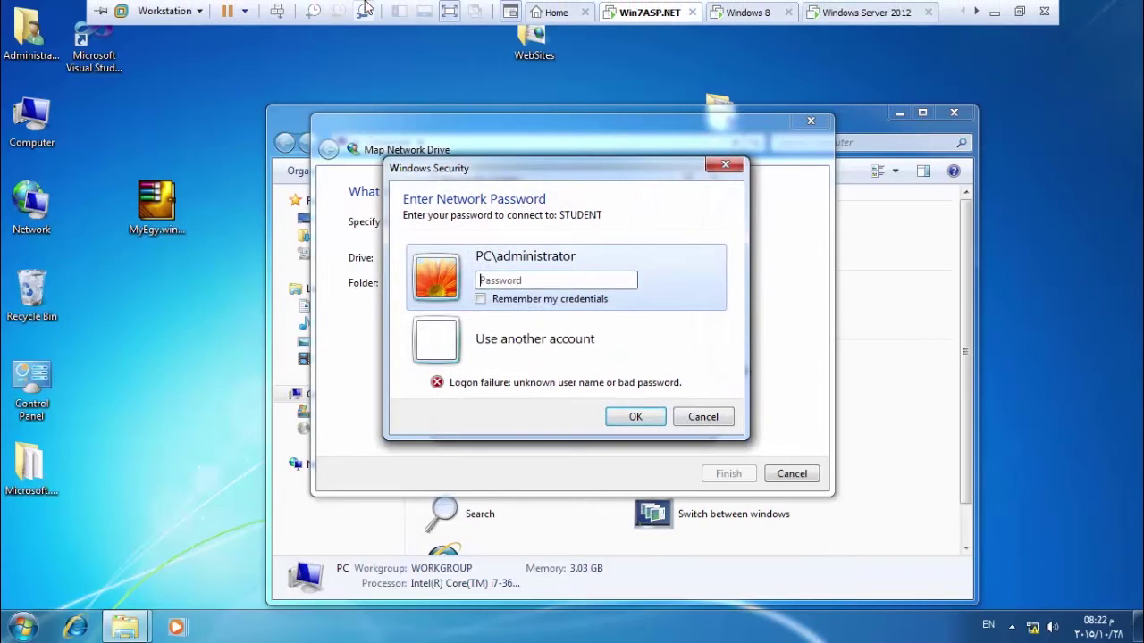
pyautogui.click(739, 14)
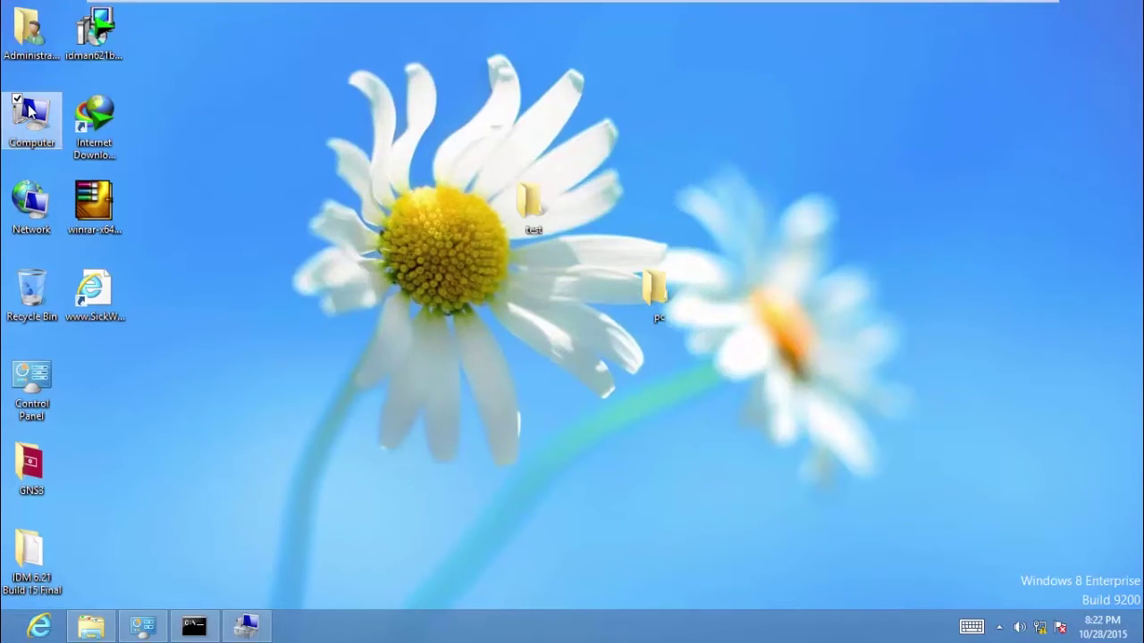
pyautogui.rightClick(30, 109)
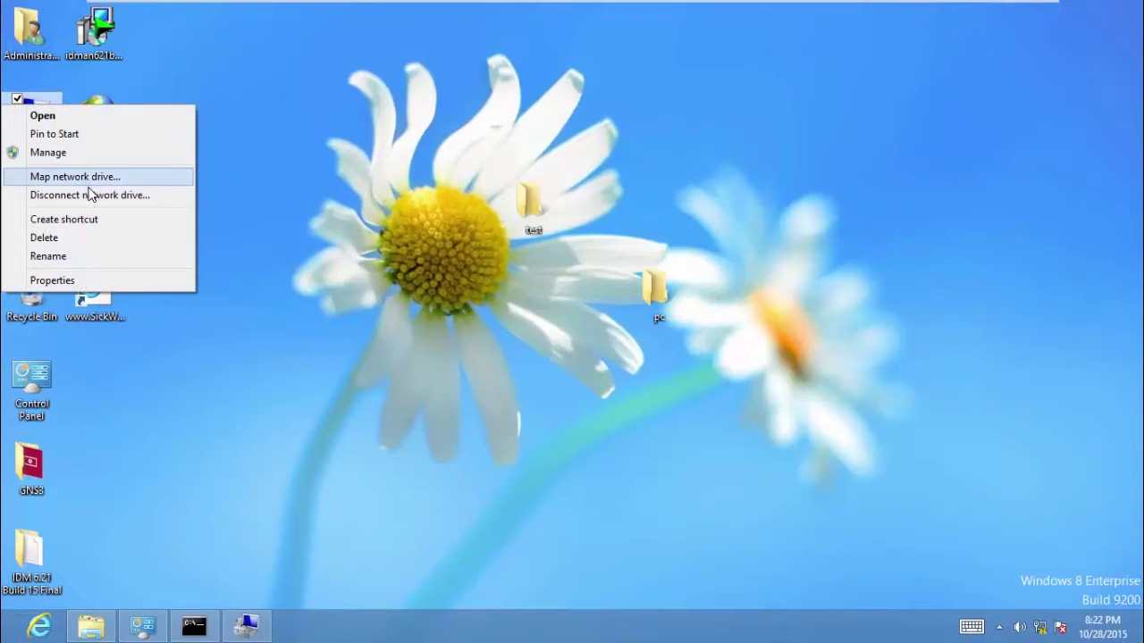
# Set a new Administrator password via Computer Management > Local Users and Groups > Users on Windows 8.
pyautogui.click(59, 156)
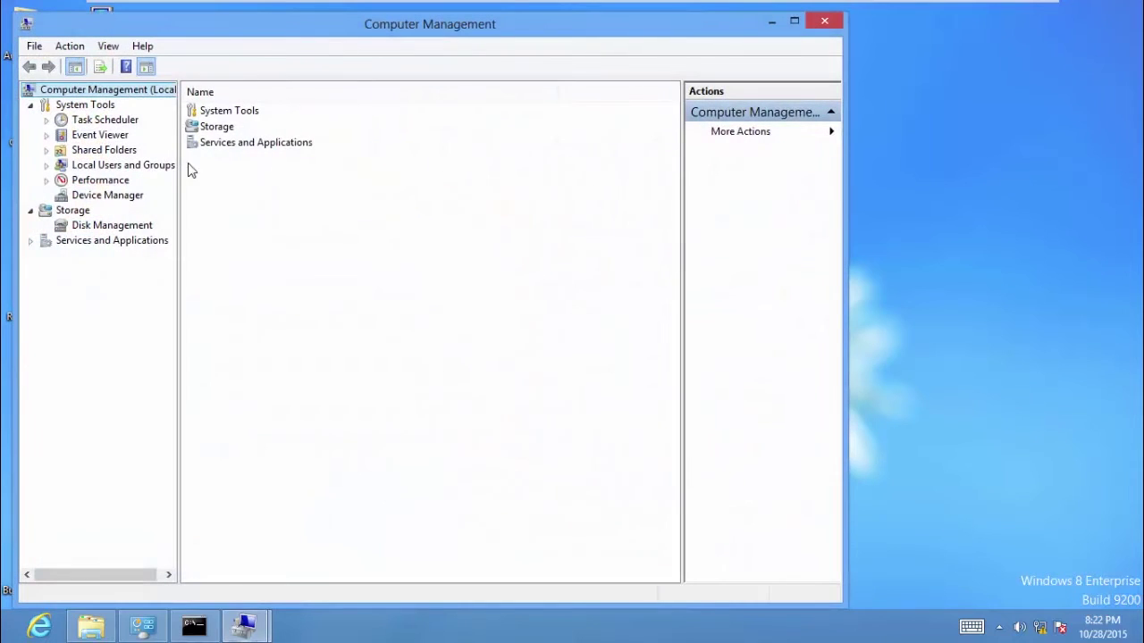
pyautogui.click(47, 166)
pyautogui.click(90, 180)
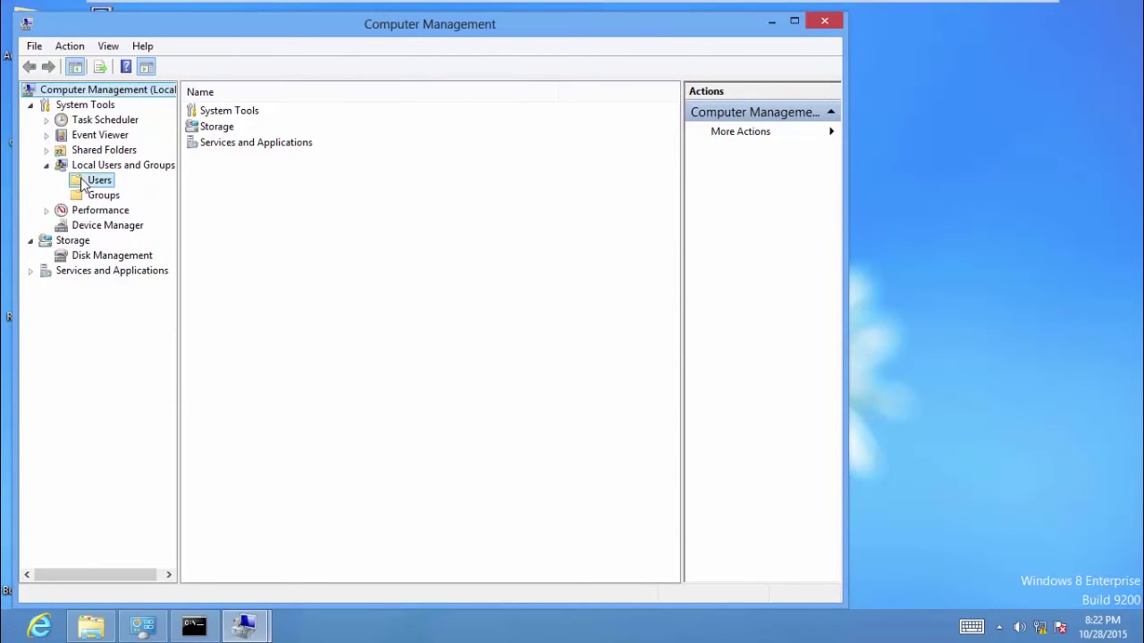
pyautogui.rightClick(238, 113)
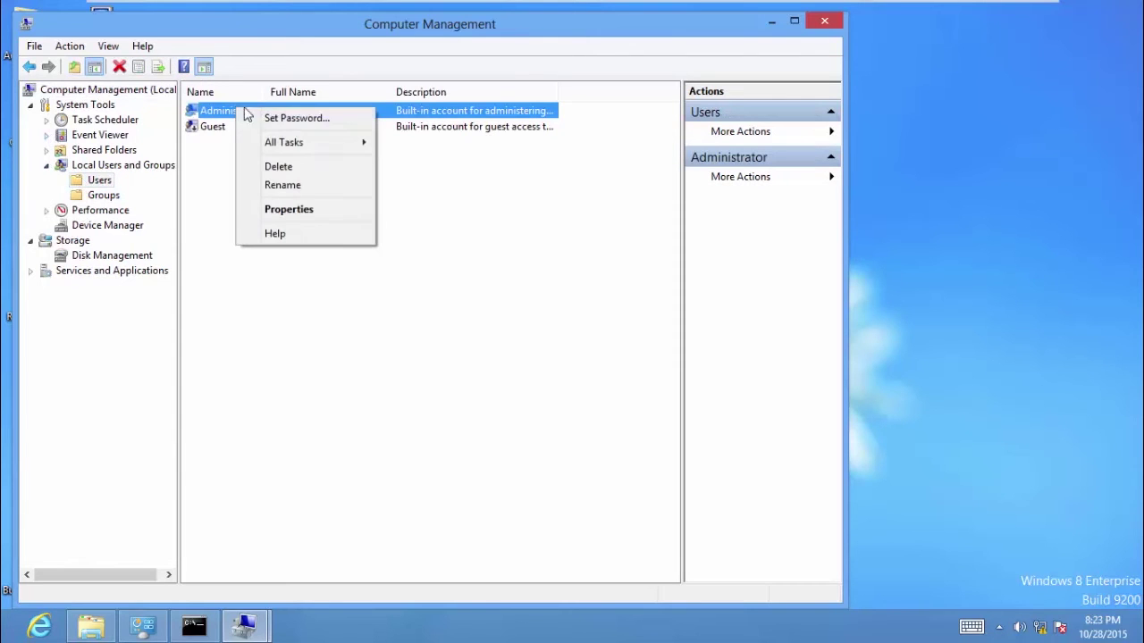
pyautogui.click(282, 122)
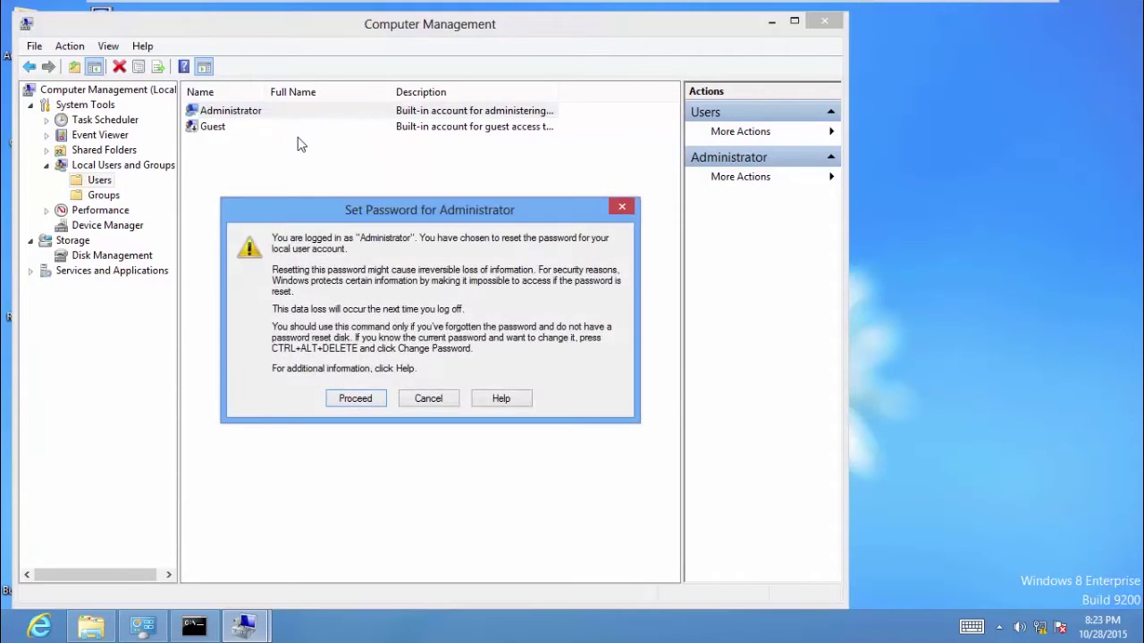
pyautogui.click(364, 401)
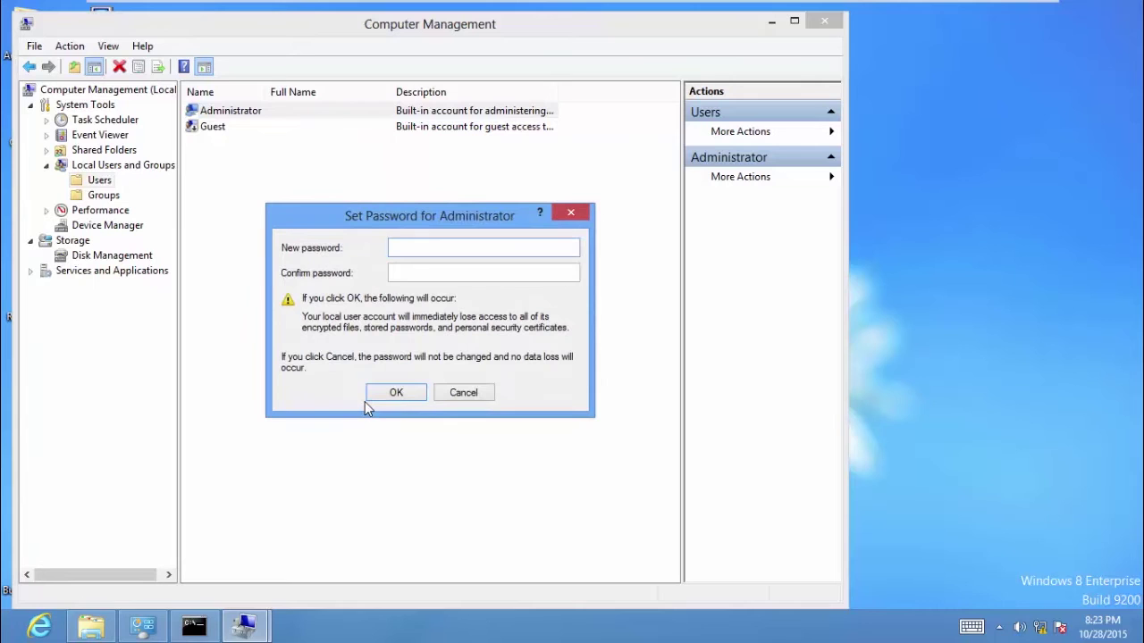
pyautogui.write('••')
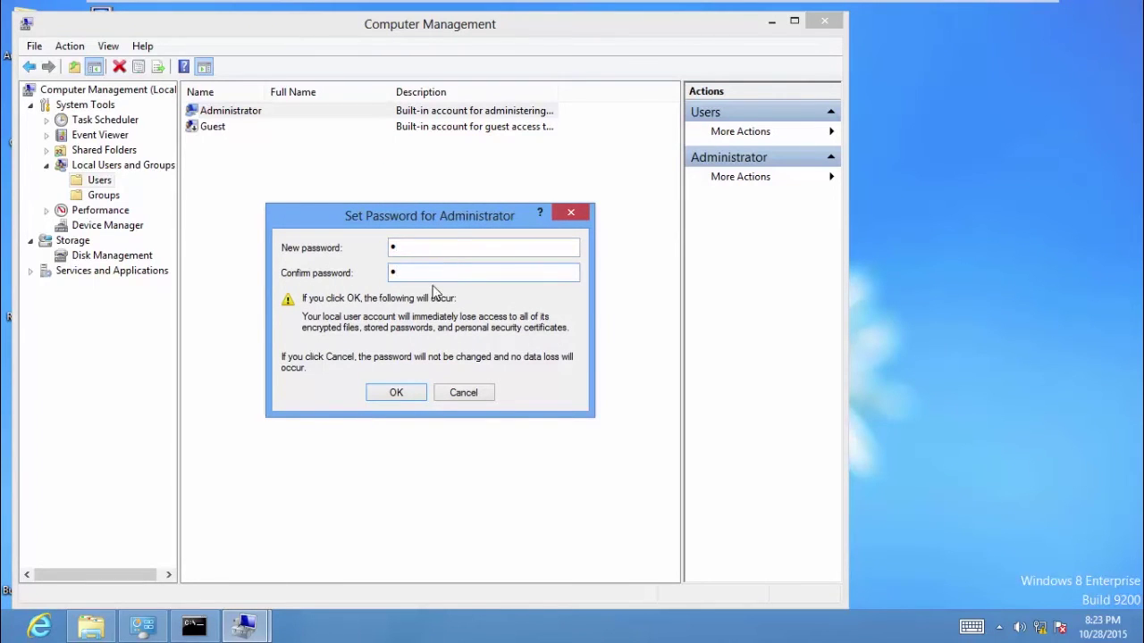
pyautogui.click(396, 393)
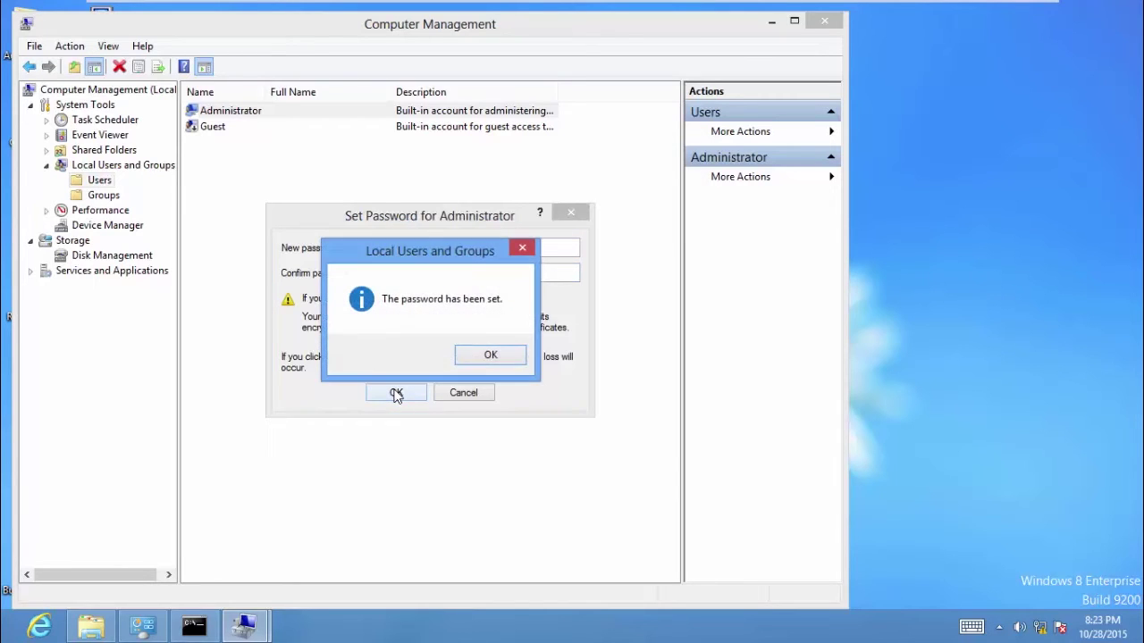
pyautogui.click(491, 356)
pyautogui.moveTo(720, 3)
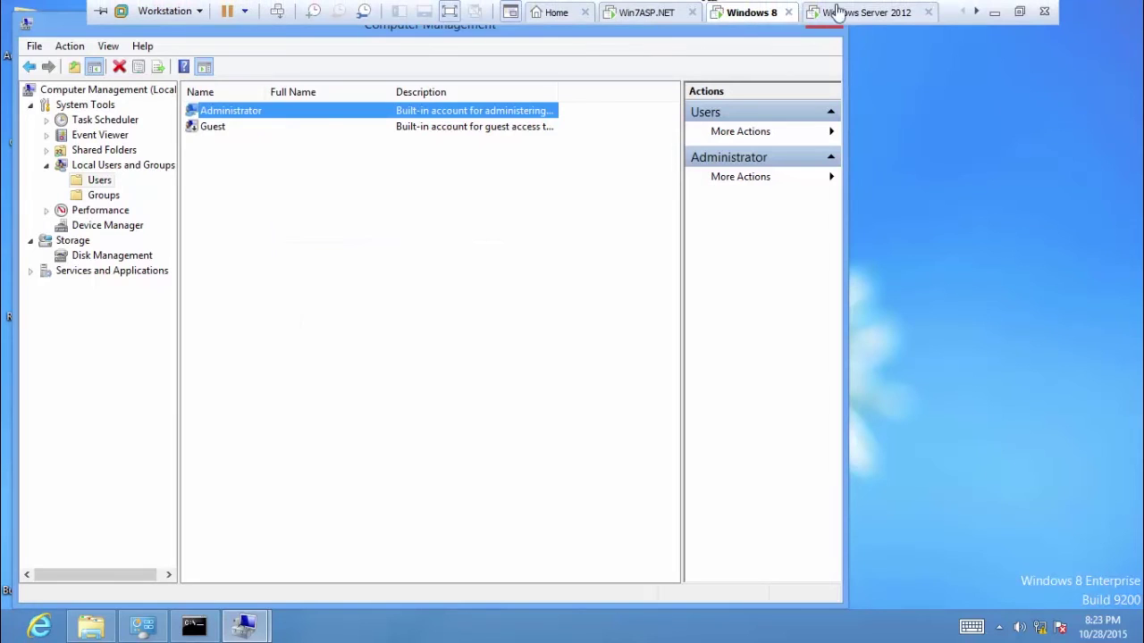
# On Win7ASP.NET, sign in to STUDENT with the network password in Windows Security.
pyautogui.click(646, 13)
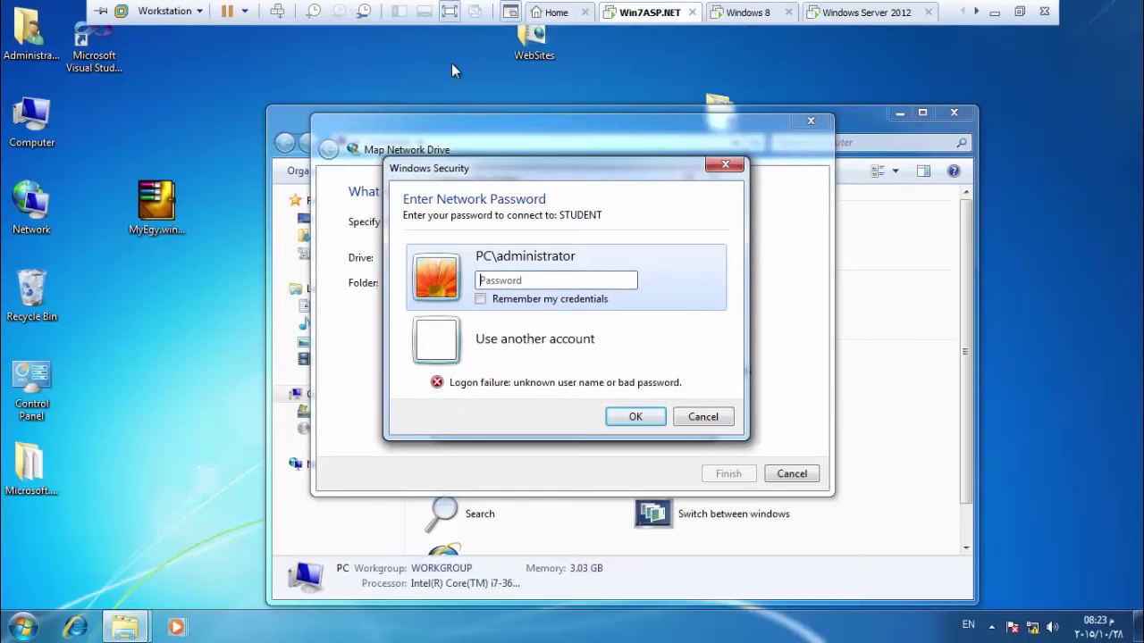
pyautogui.click(506, 280)
pyautogui.write('1')
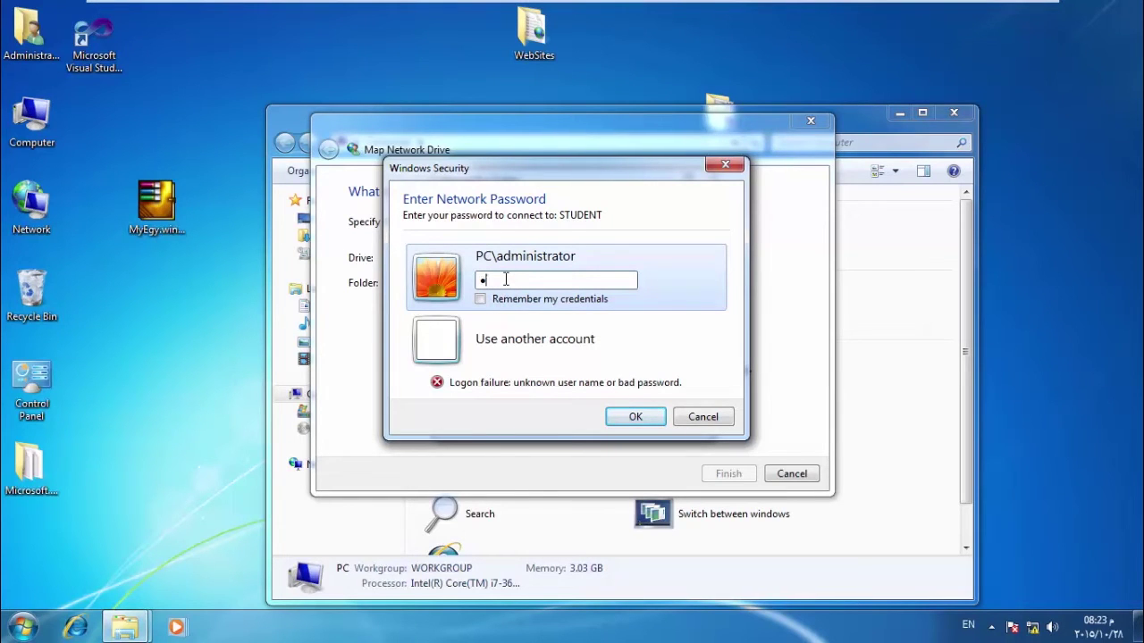
pyautogui.click(638, 421)
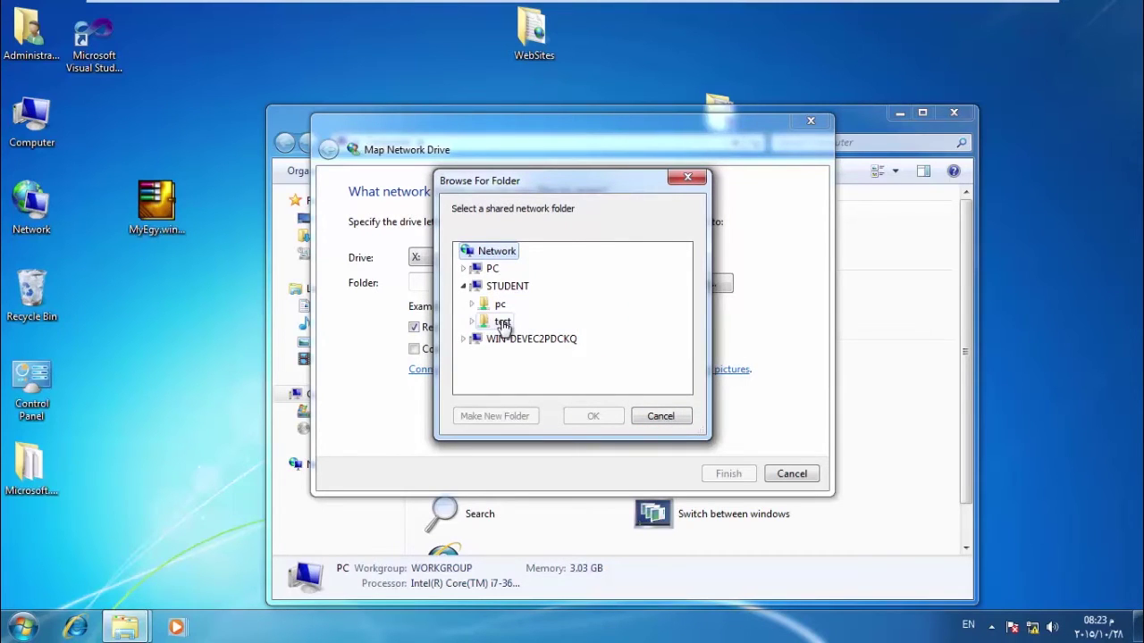
# Pick STUDENT's test folder in Browse For Folder and minimize the VM to the host.
pyautogui.click(502, 322)
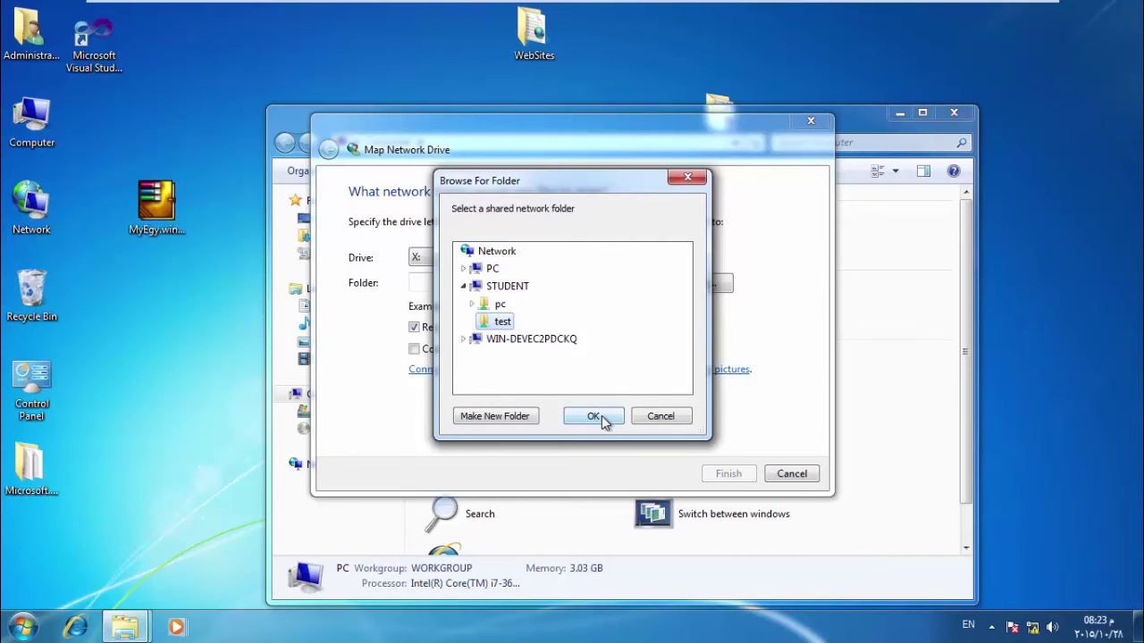
pyautogui.moveTo(950, 7)
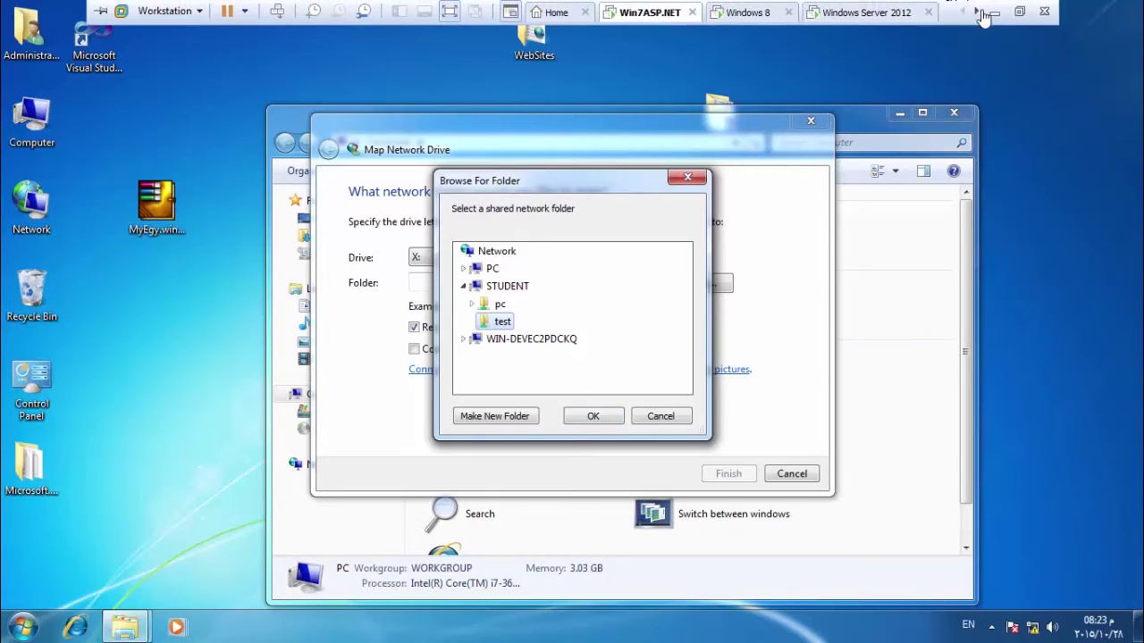
pyautogui.click(994, 12)
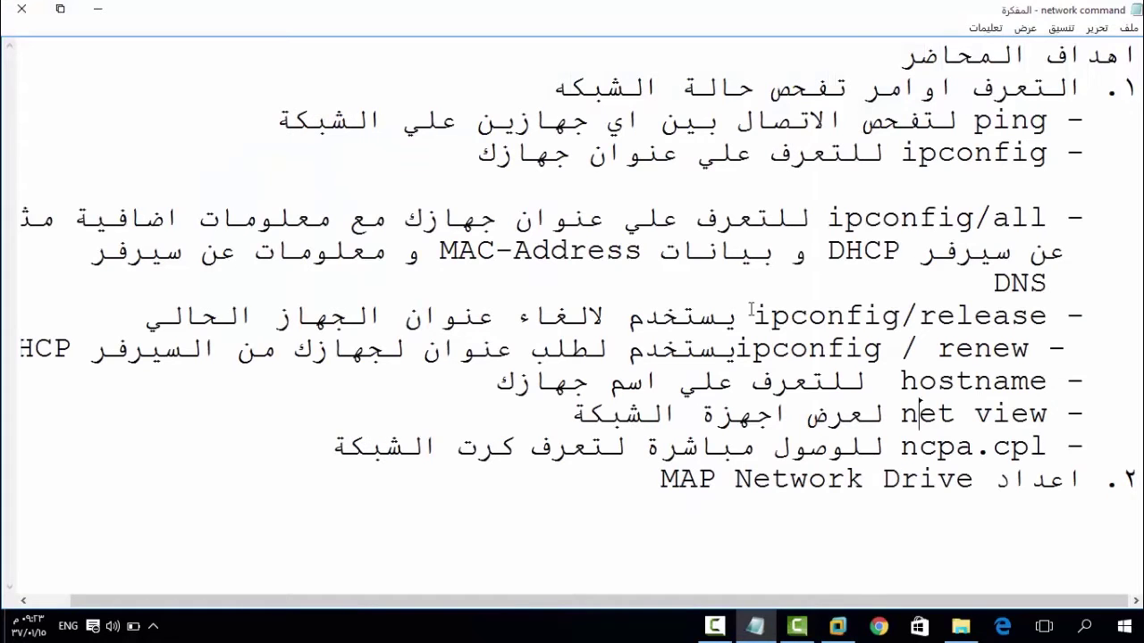
# Bring the Notepad network notes back up, then return to the Windows 7 VM.
pyautogui.moveTo(709, 625)
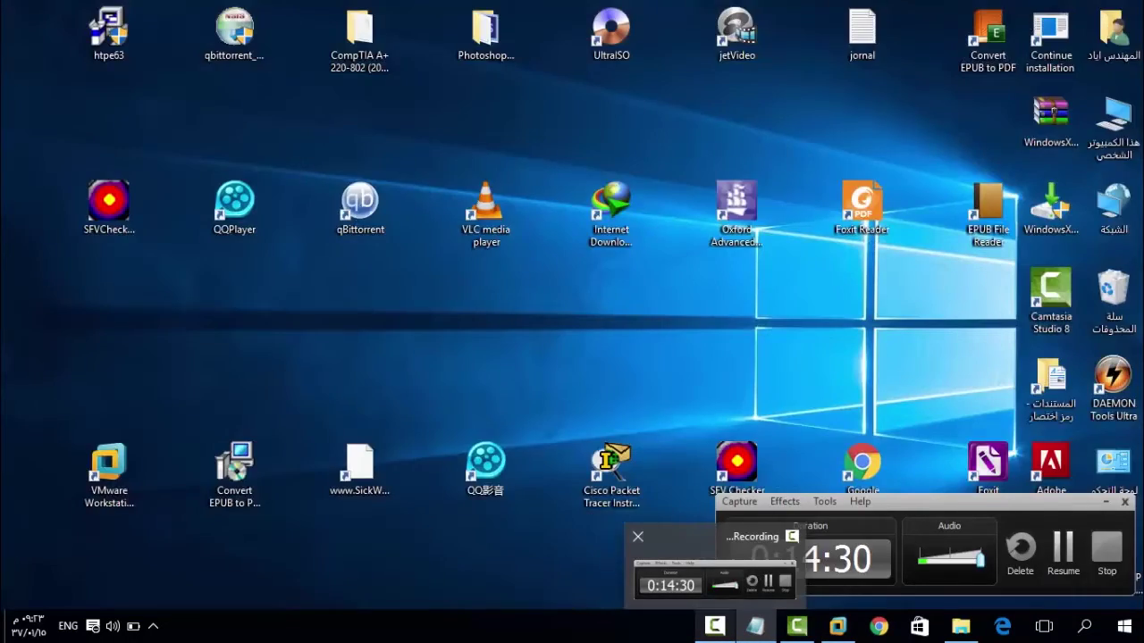
pyautogui.click(715, 625)
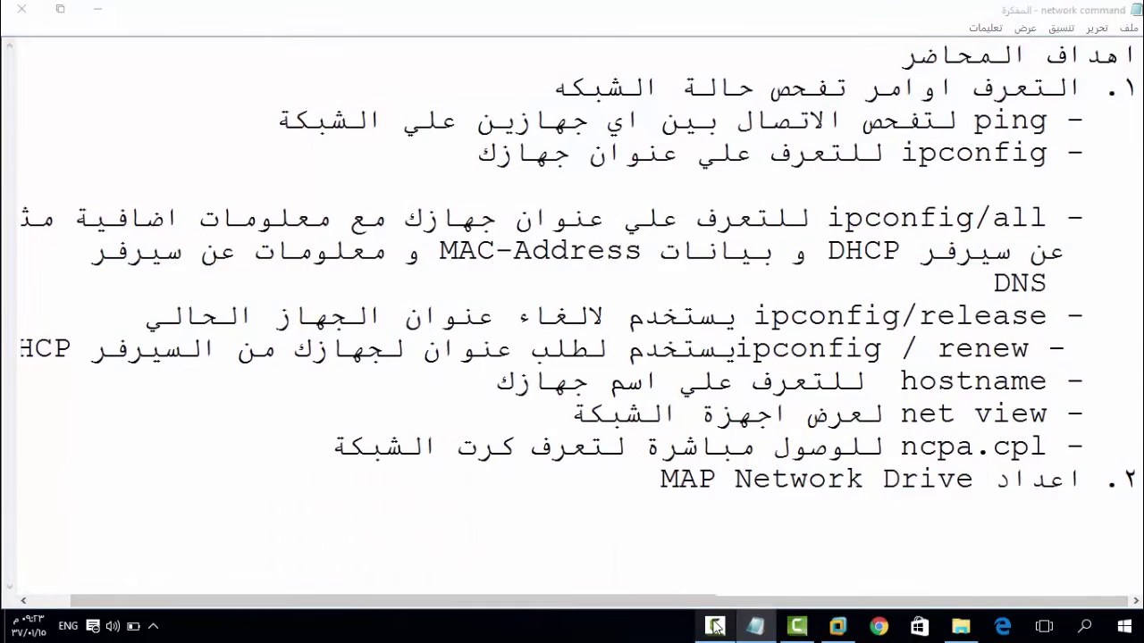
pyautogui.click(715, 626)
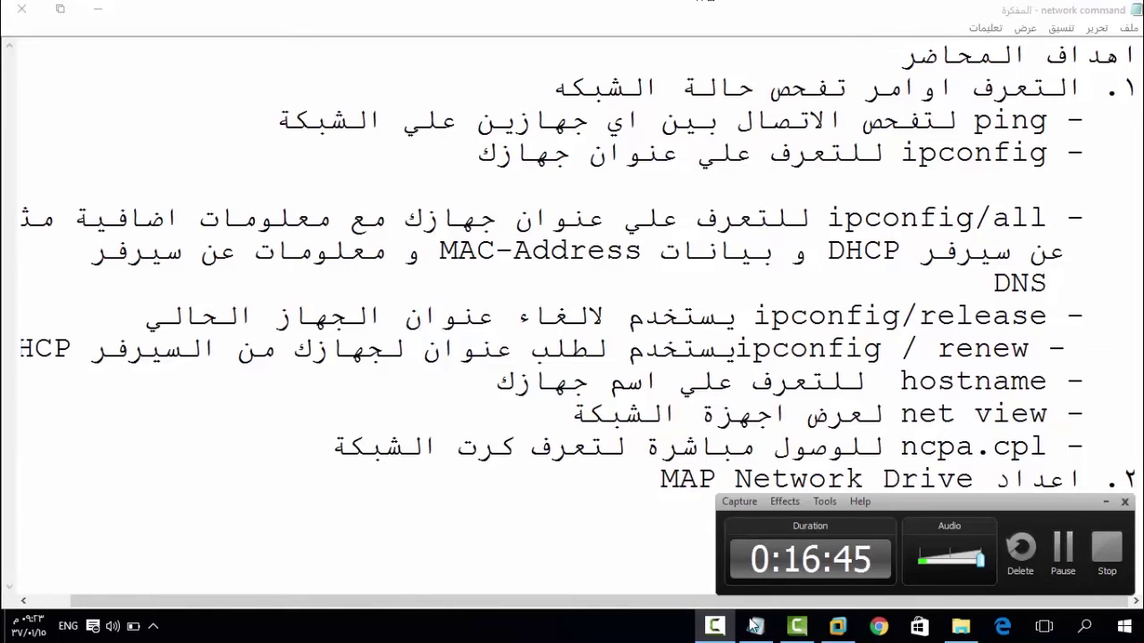
pyautogui.click(837, 626)
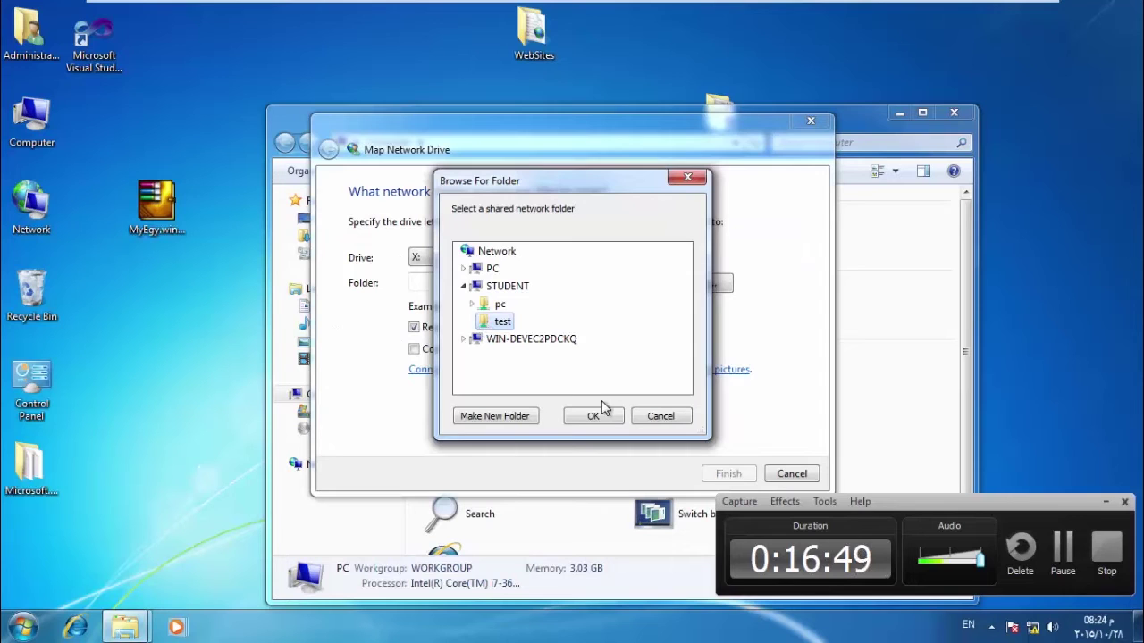
# Confirm \\STUDENT\test and finish mapping it as X:, close the X: window, and maximize Computer.
pyautogui.click(594, 417)
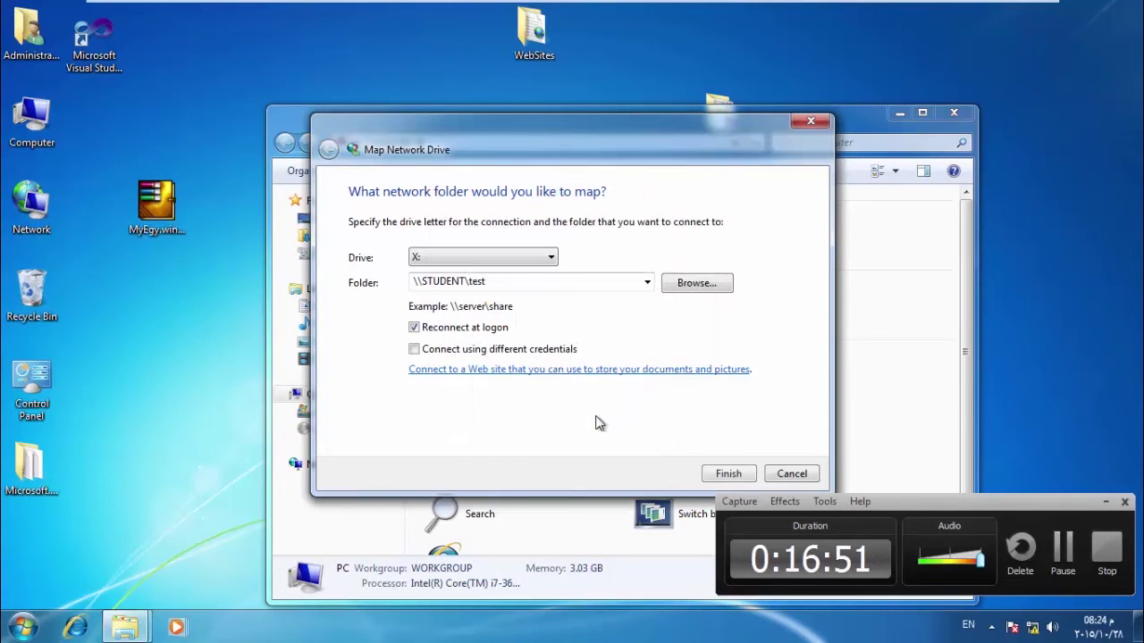
pyautogui.click(725, 474)
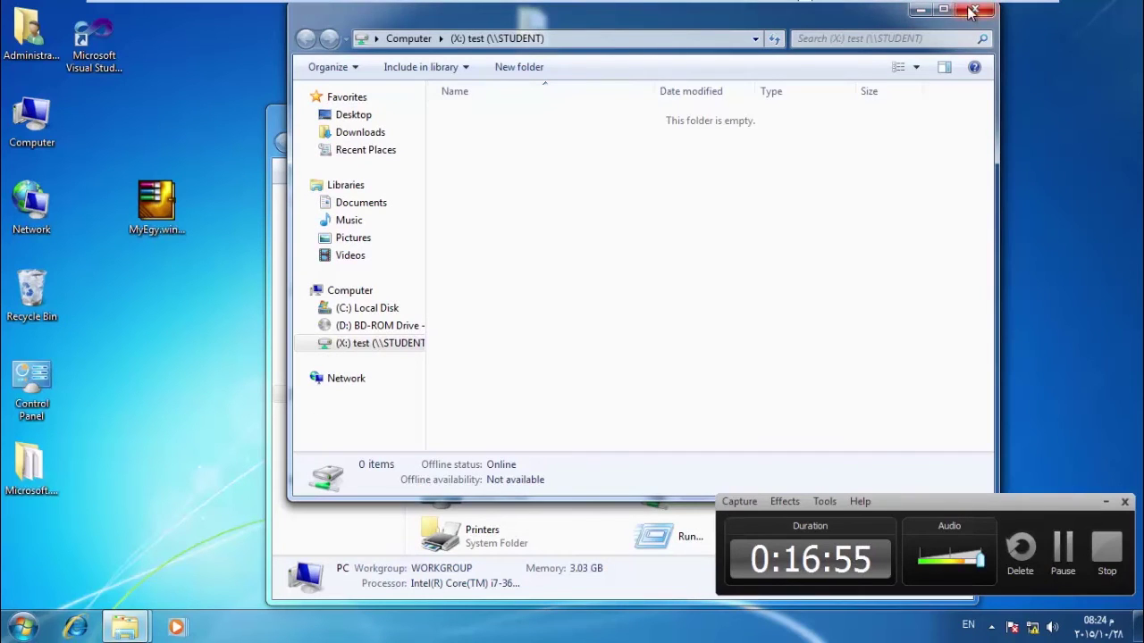
pyautogui.click(975, 9)
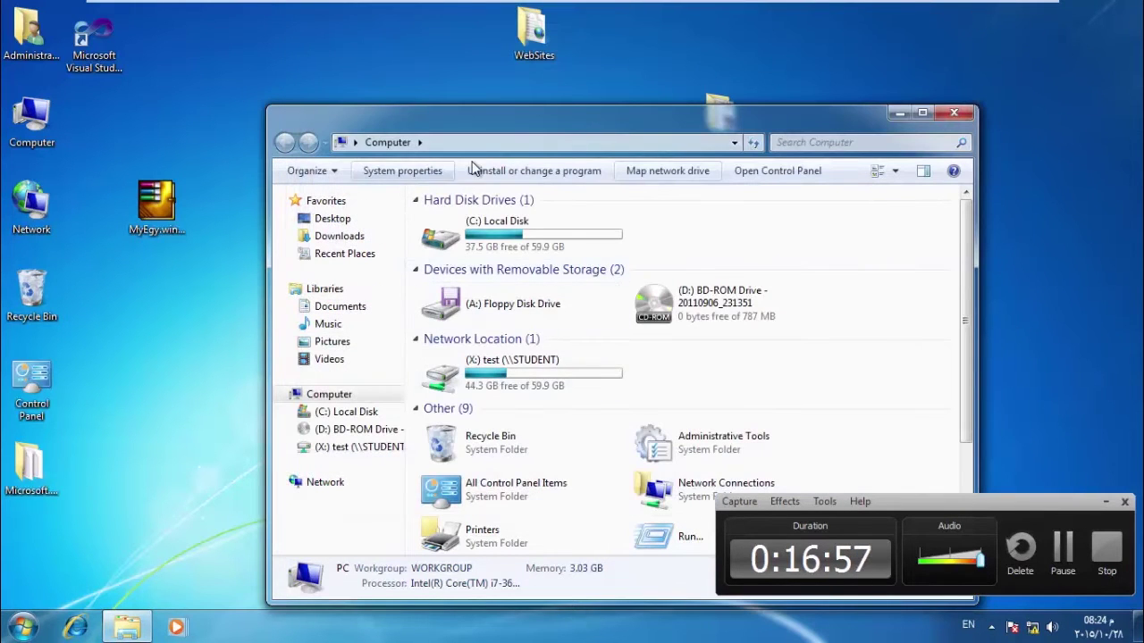
pyautogui.doubleClick(536, 122)
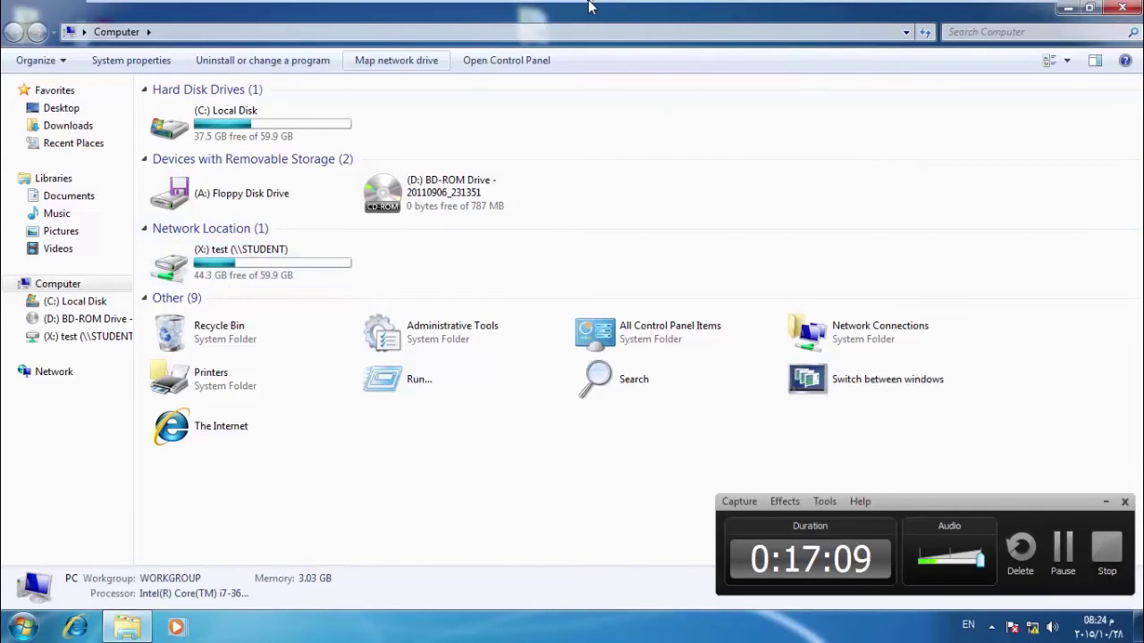
# On the Windows 8 VM, close Computer Management and select the desktop test folder.
pyautogui.moveTo(588, 4)
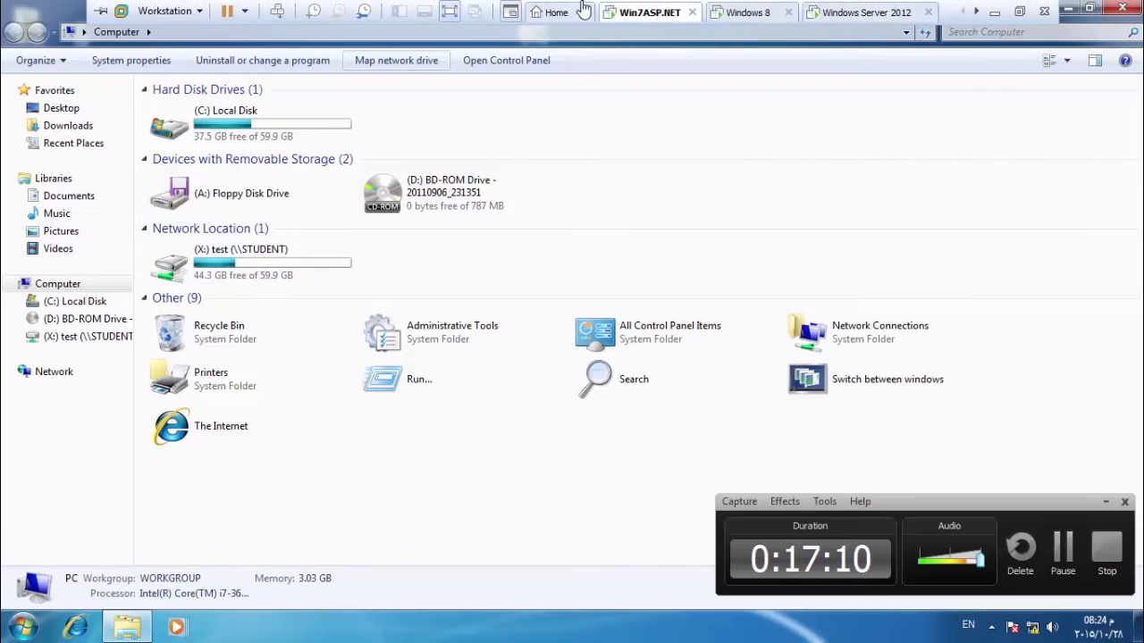
pyautogui.click(751, 14)
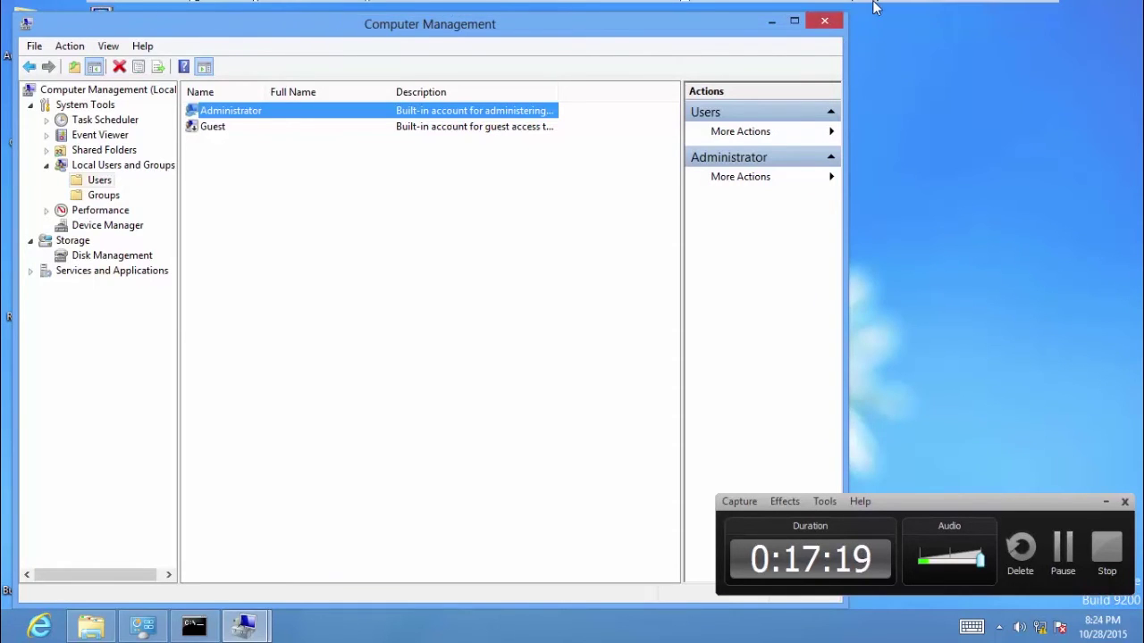
pyautogui.click(824, 21)
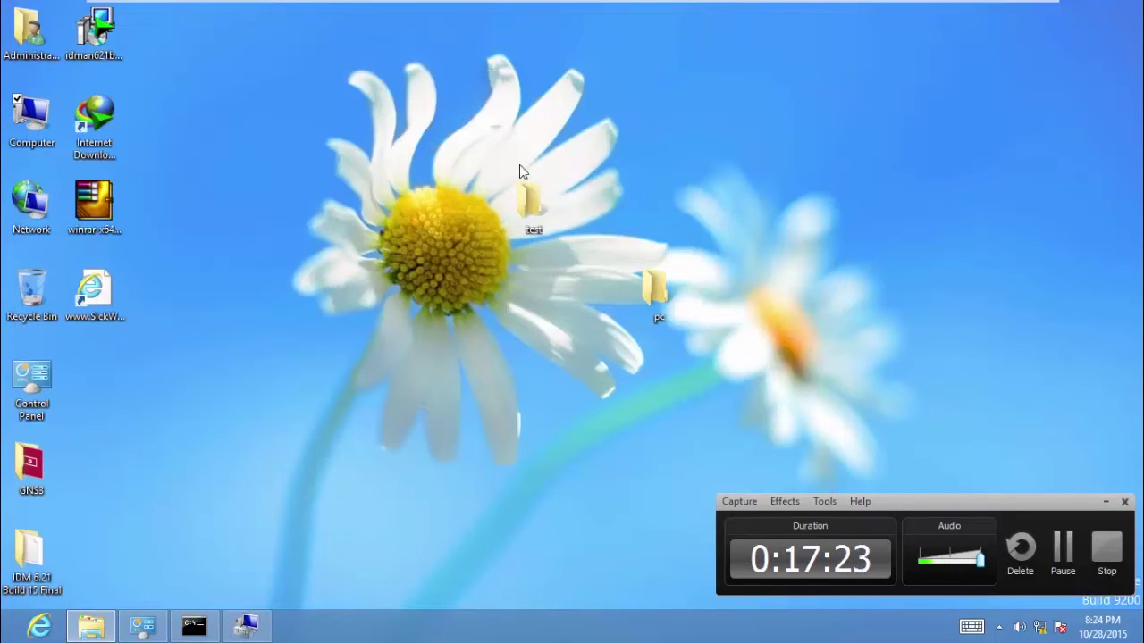
pyautogui.click(528, 202)
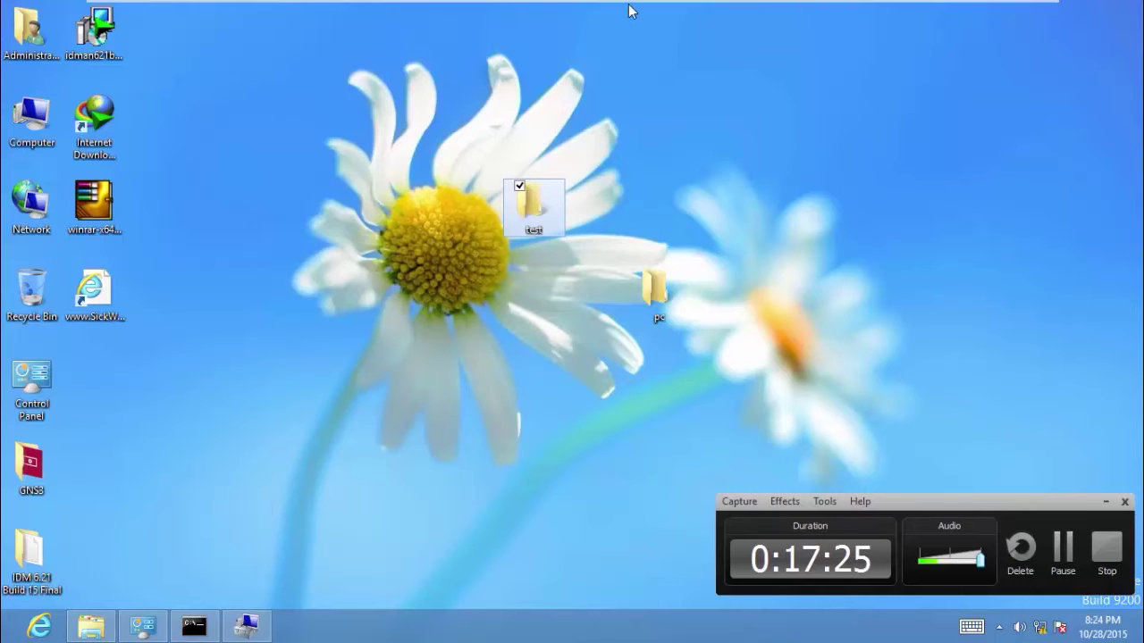
# Scroll the VM tab bar and switch to the Win7ASP.NET machine.
pyautogui.moveTo(628, 3)
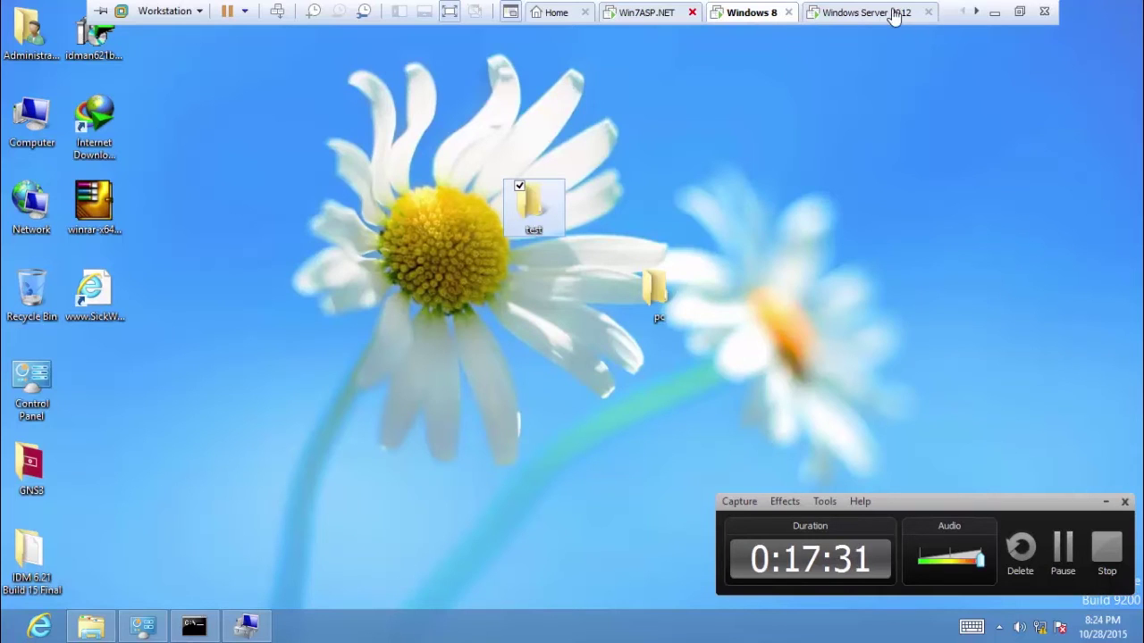
pyautogui.click(975, 13)
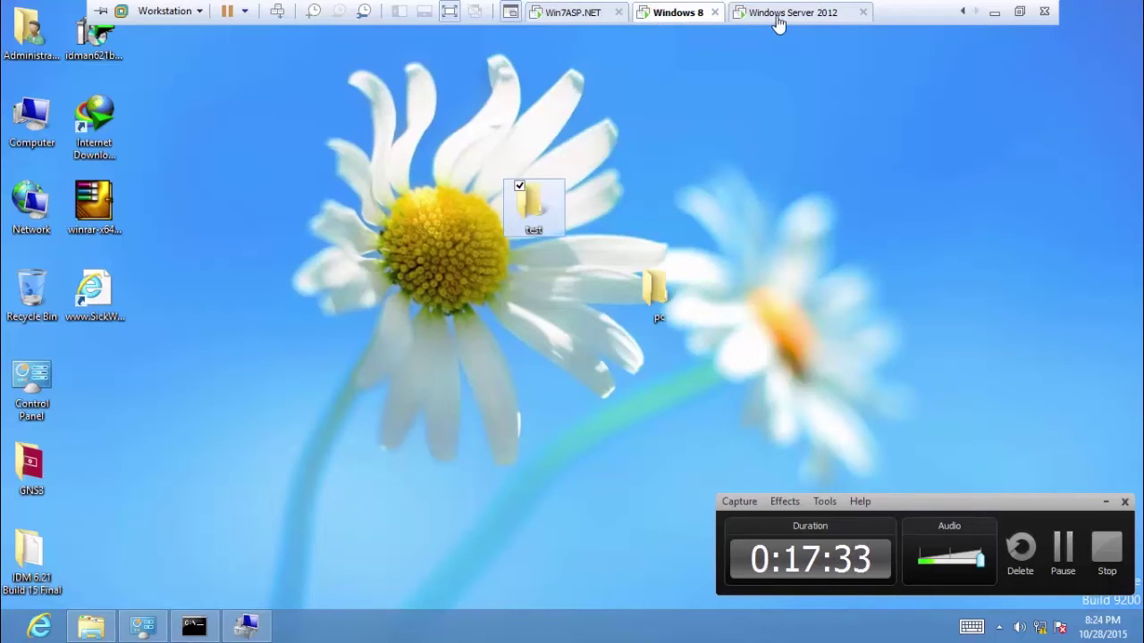
pyautogui.click(579, 14)
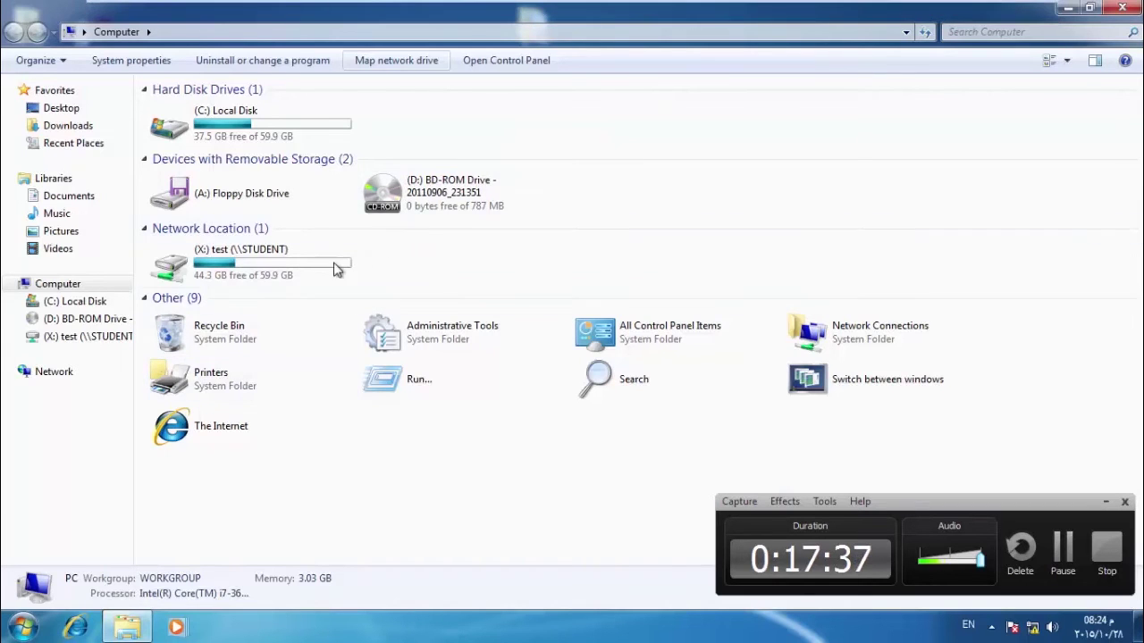
# Open the empty X: test drive, minimize its window, and minimize the VM to the host.
pyautogui.click(286, 268)
pyautogui.doubleClick(285, 265)
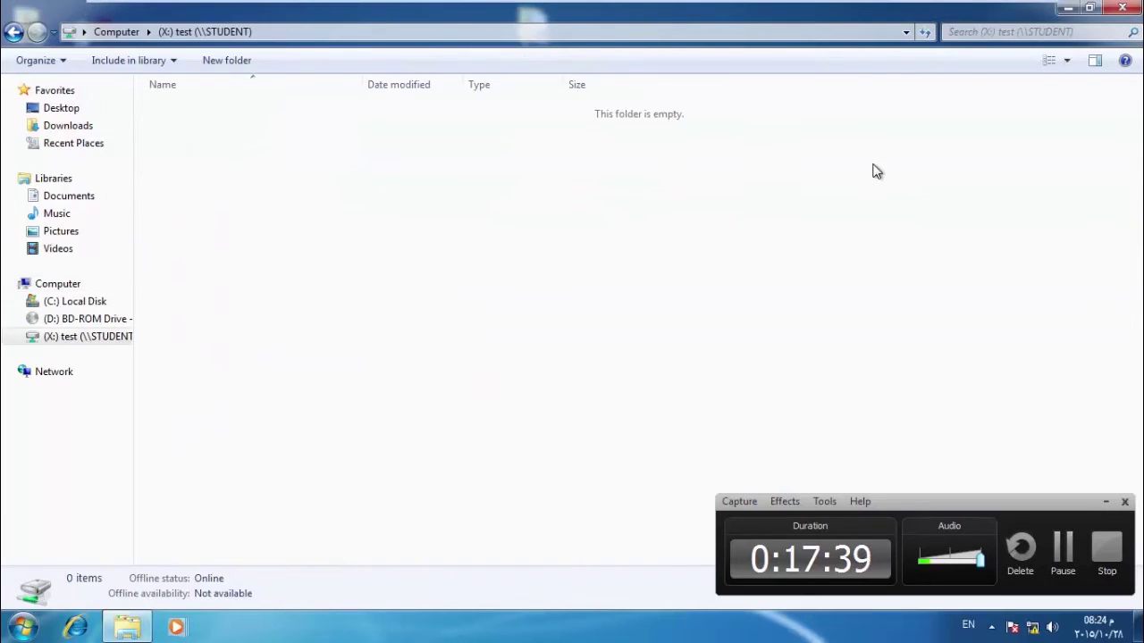
pyautogui.click(1065, 8)
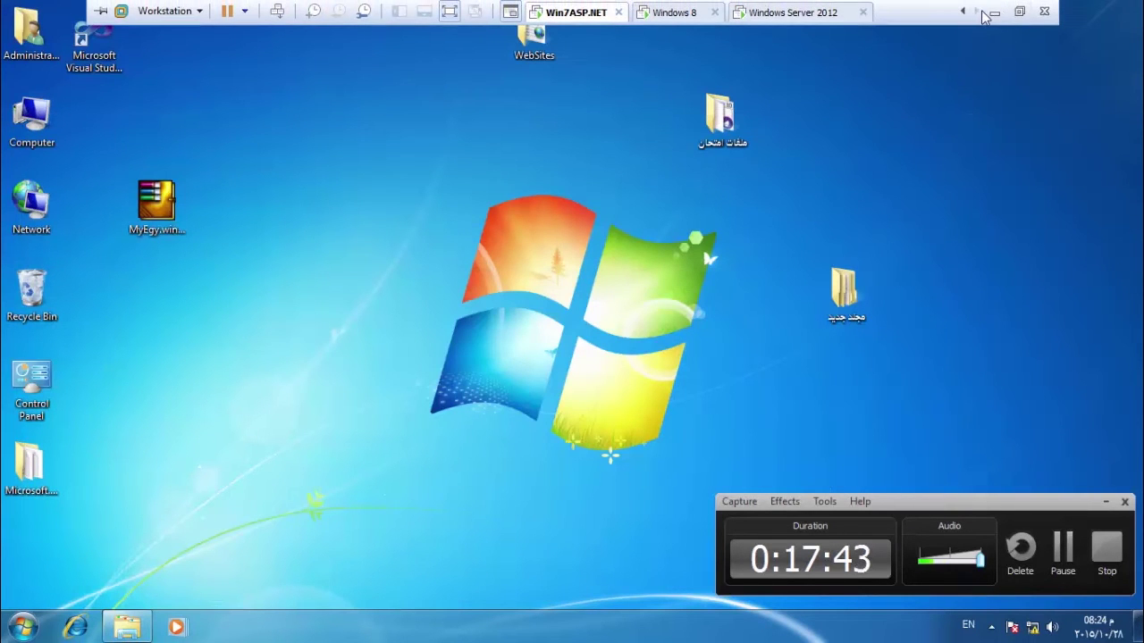
pyautogui.click(993, 13)
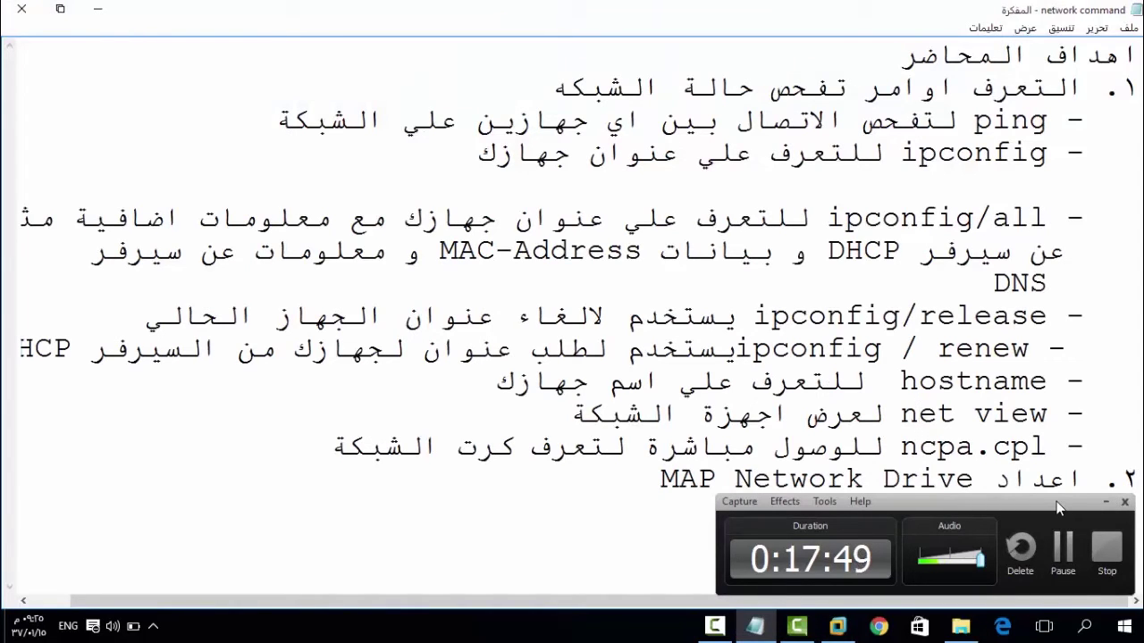
# Go over the hostname, net view, ncpa.cpl and MAP Network Drive notes, then return to VMware.
pyautogui.click(1105, 547)
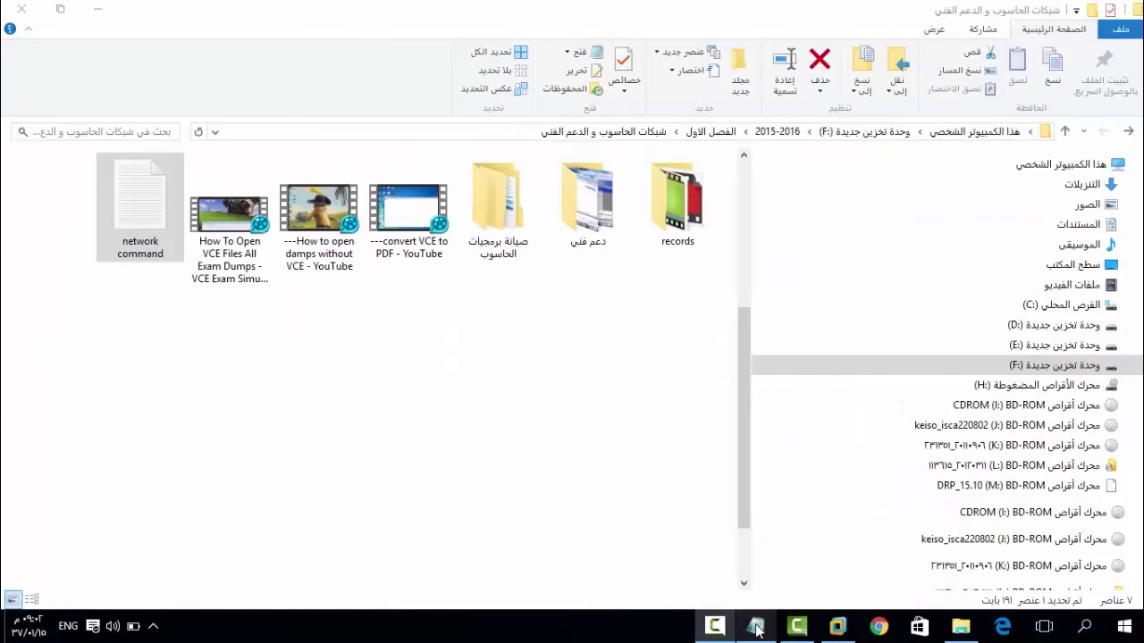
pyautogui.click(755, 628)
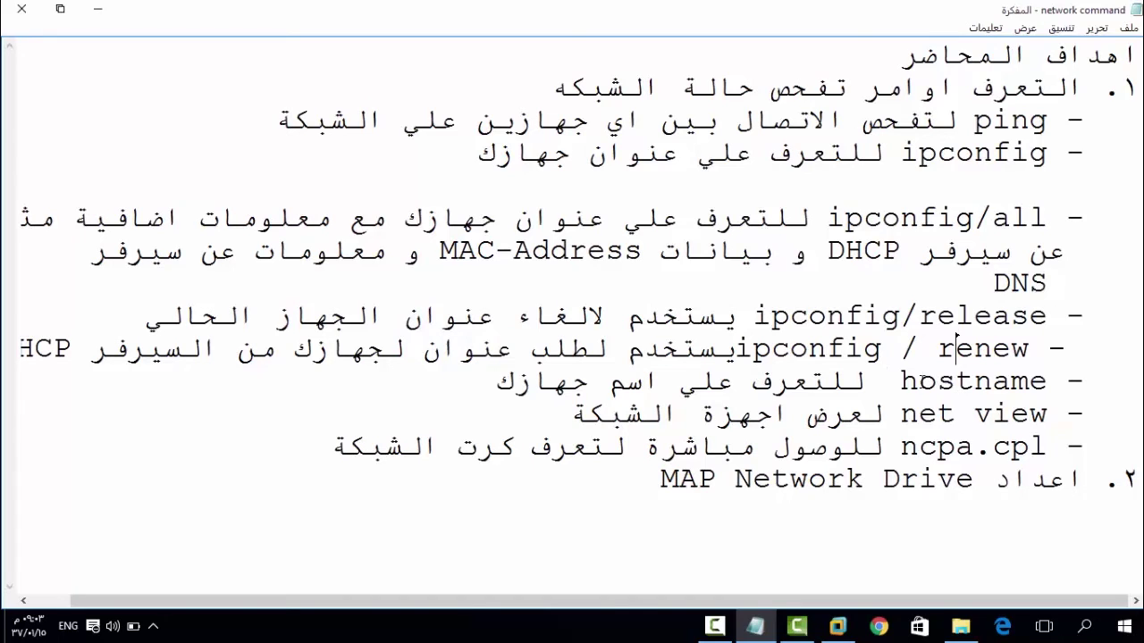
pyautogui.click(921, 382)
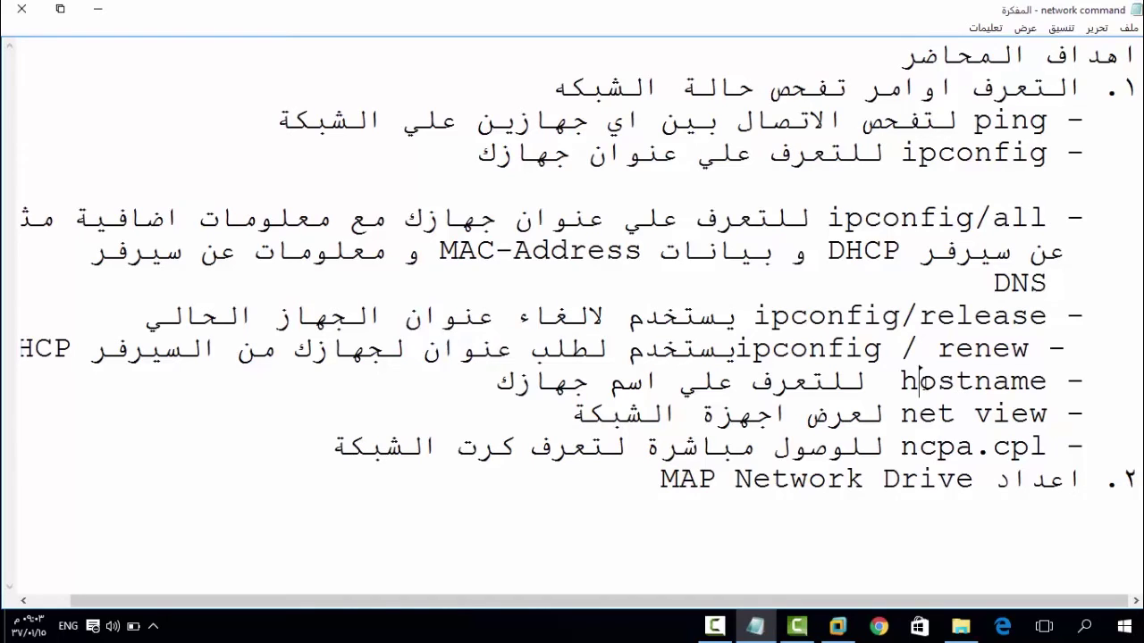
pyautogui.click(1012, 381)
pyautogui.press('End')
pyautogui.click(922, 448)
pyautogui.click(684, 479)
pyautogui.click(847, 631)
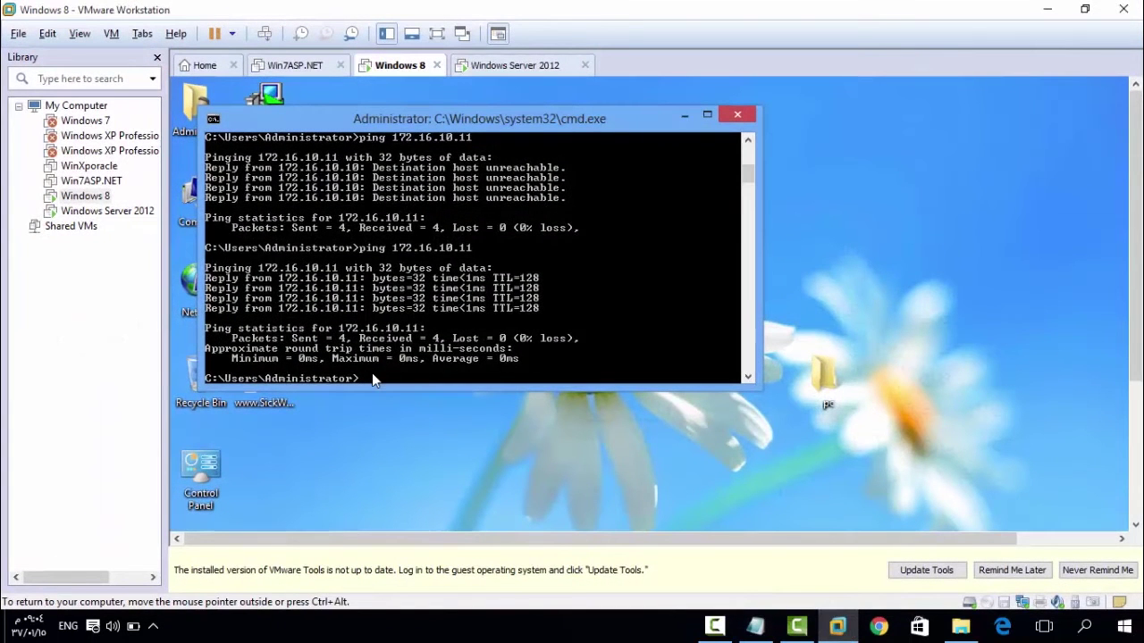
# Bring up the Windows Server 2012 VM in full screen.
pyautogui.click(514, 66)
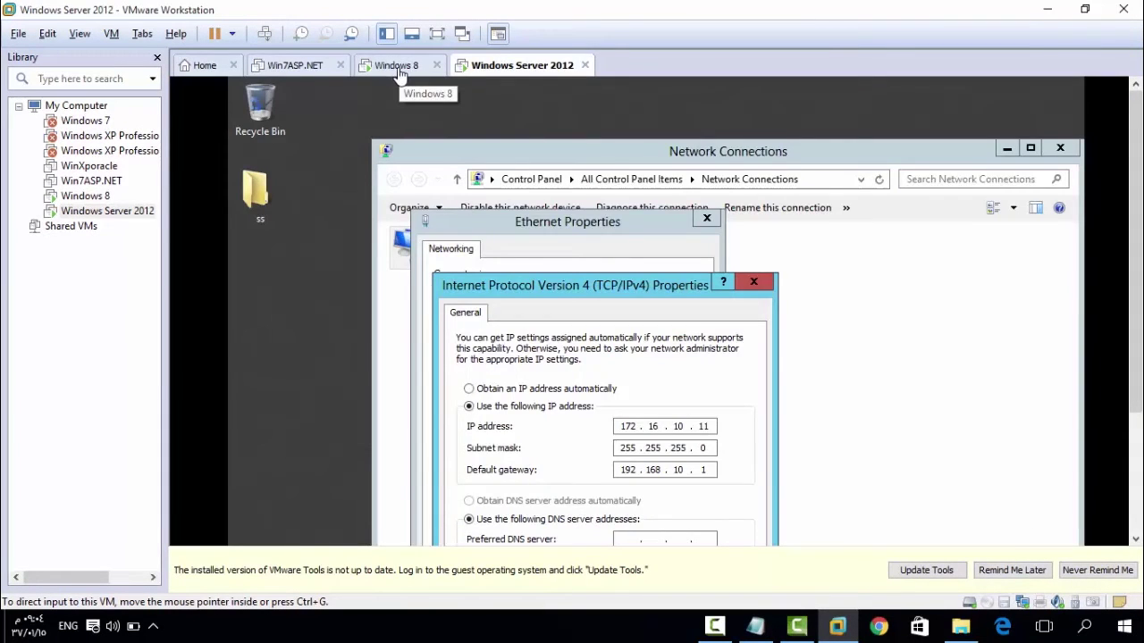
pyautogui.click(397, 69)
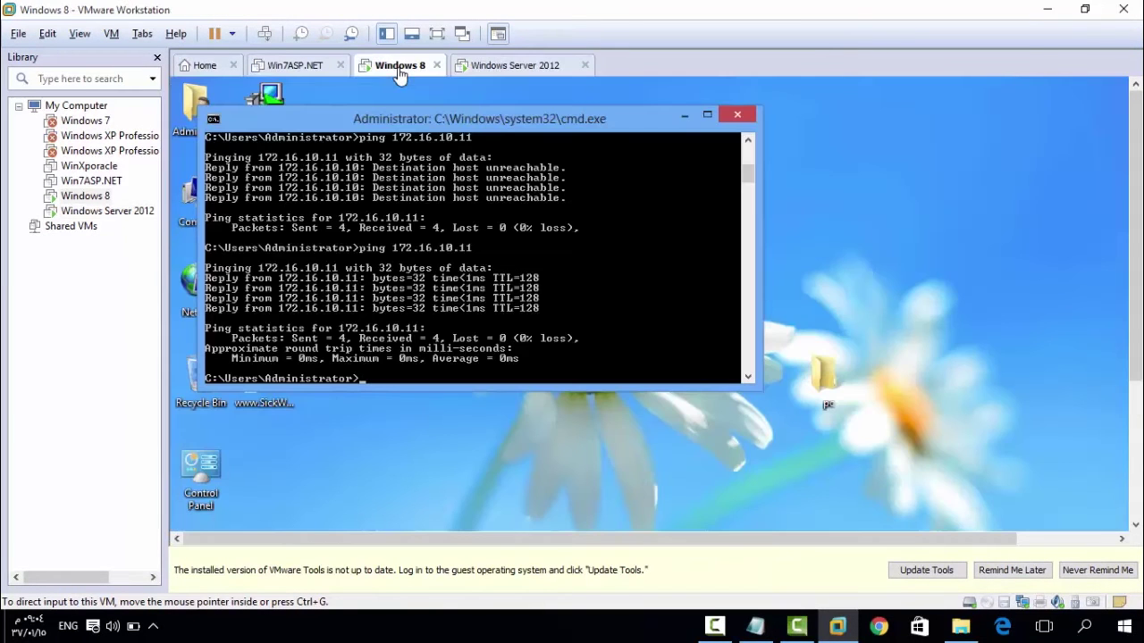
pyautogui.click(532, 63)
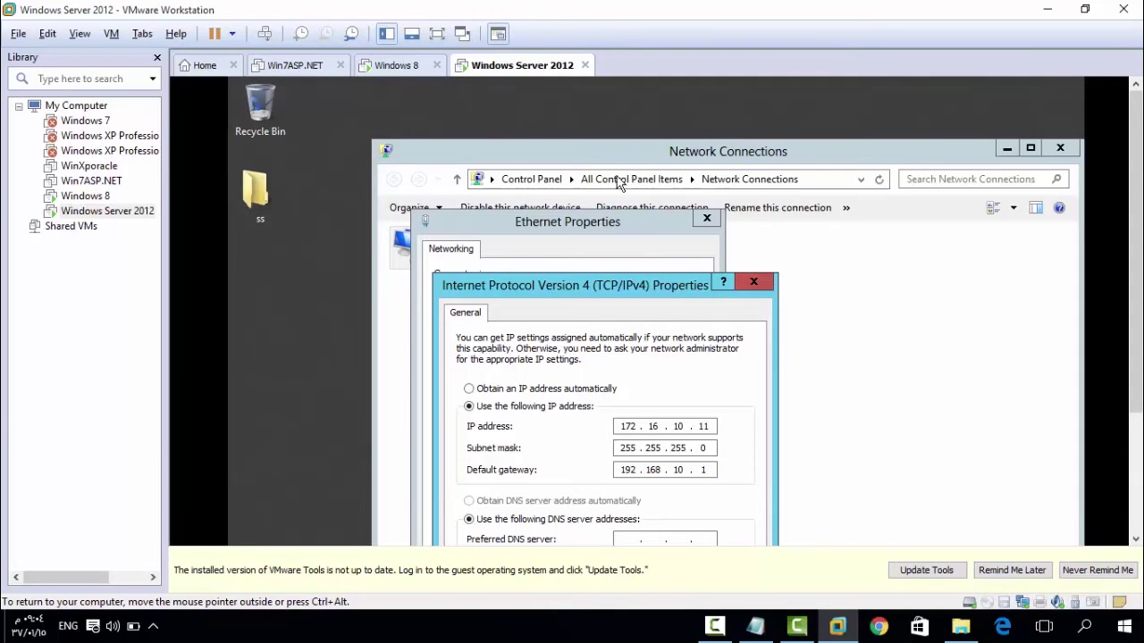
pyautogui.click(436, 34)
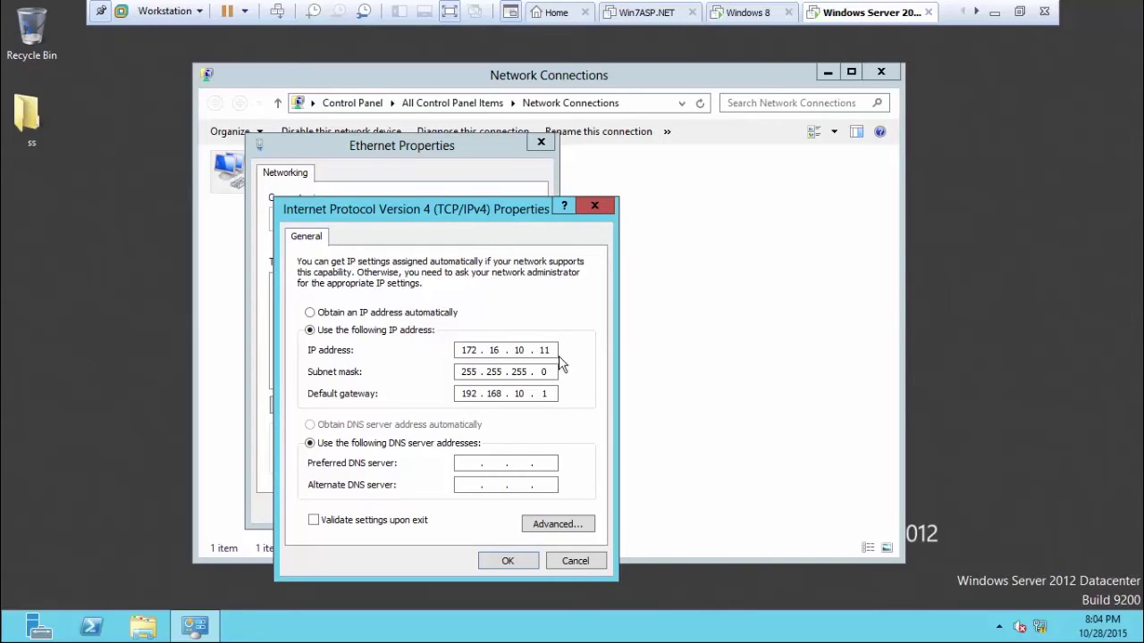
# Save the 172.16.10.11 static IPv4 settings despite the gateway warning, then close Network Connections.
pyautogui.click(510, 561)
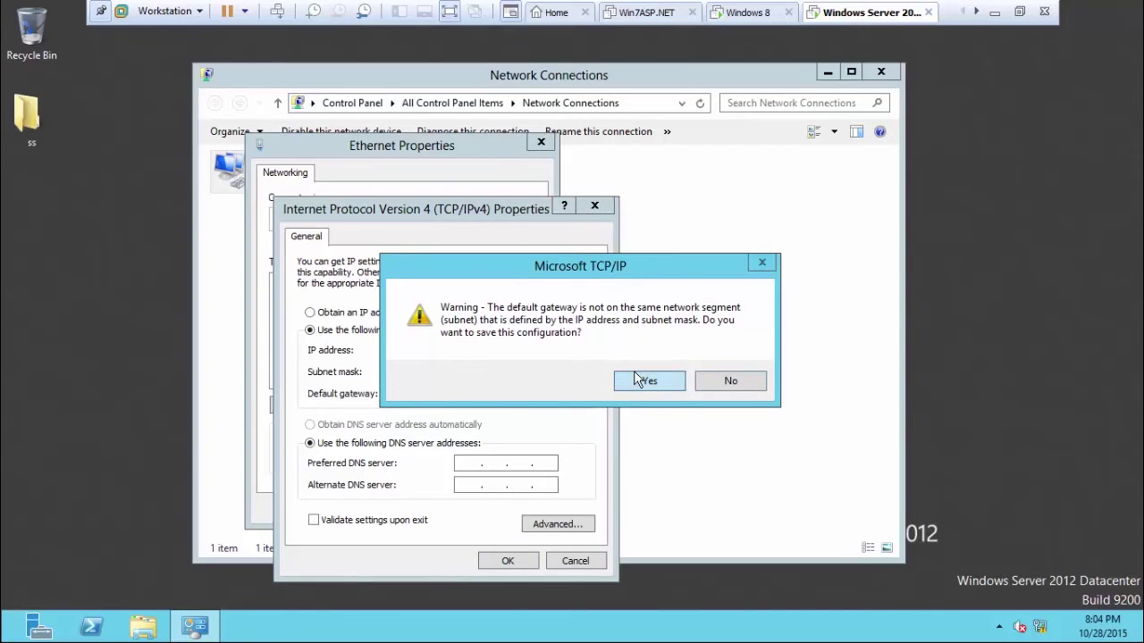
pyautogui.click(637, 381)
pyautogui.click(447, 508)
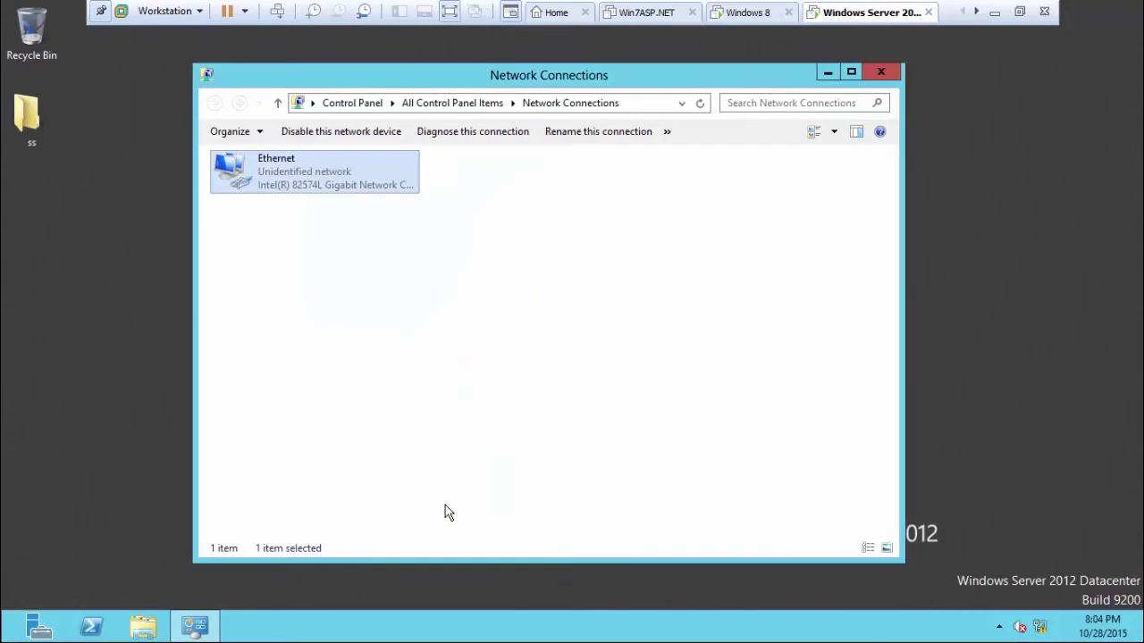
pyautogui.click(881, 71)
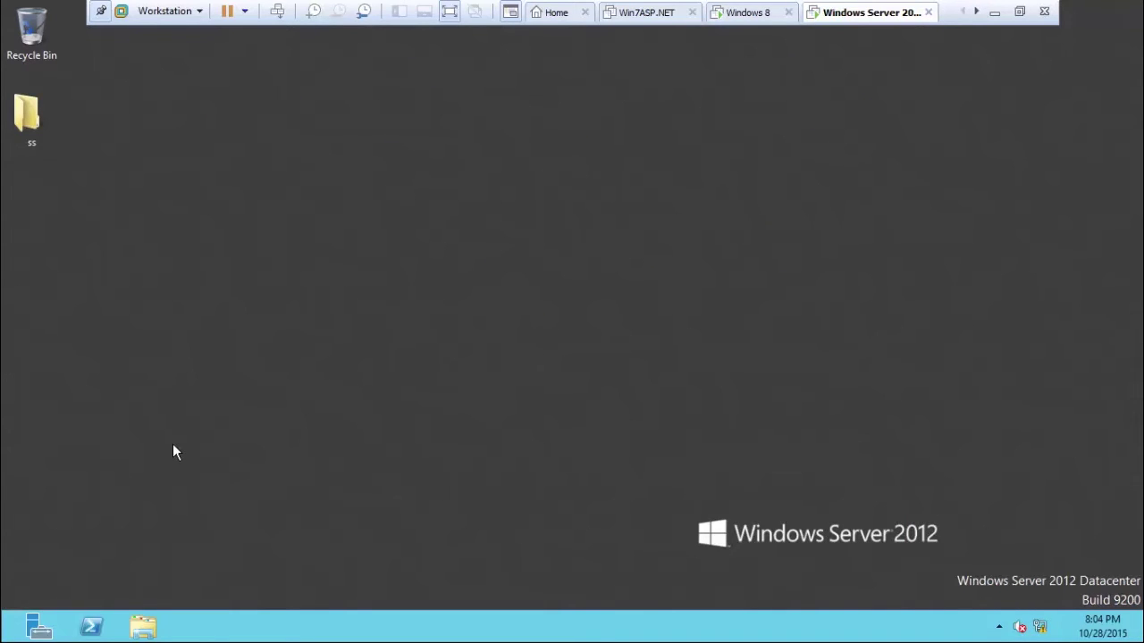
# Run ipconfig in a server command prompt, confirming 172.16.10.11, 255.255.255.0 and gateway 192.168.10.1.
pyautogui.press('super+r')
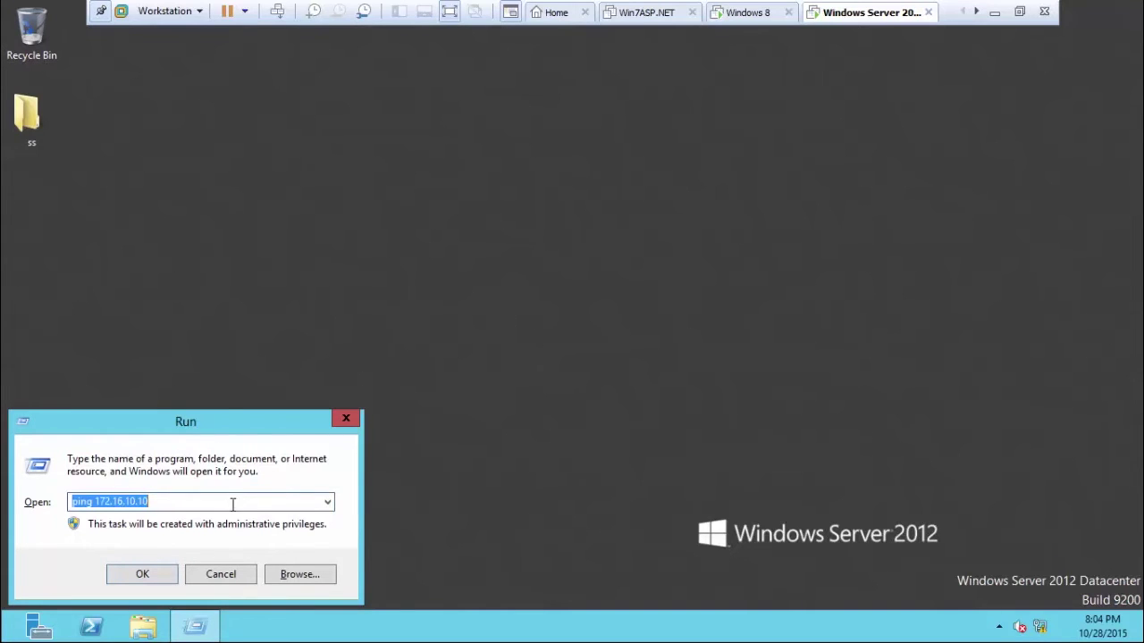
pyautogui.write('cmd')
pyautogui.press('Return')
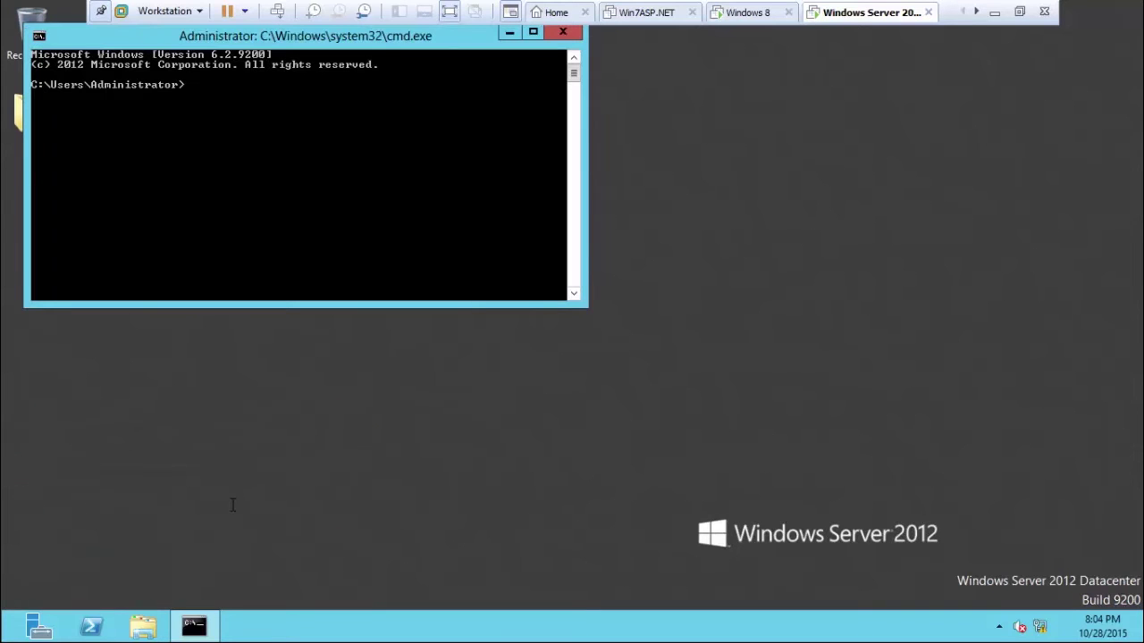
pyautogui.write('ipconfig')
pyautogui.press('Return')
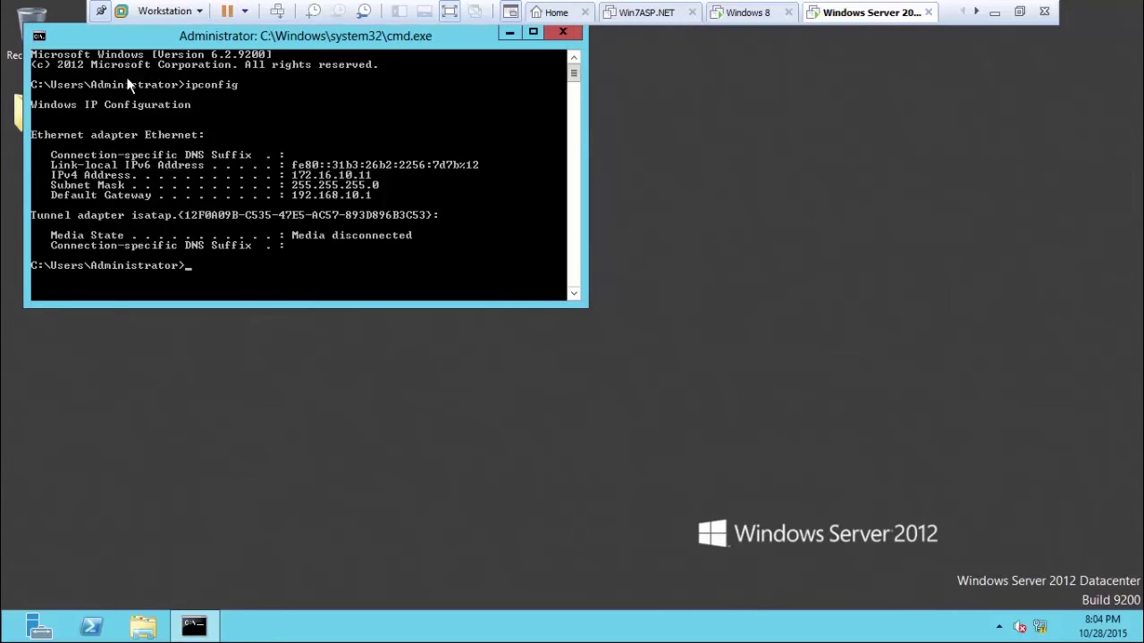
pyautogui.moveTo(151, 42); pyautogui.dragTo(539, 86)
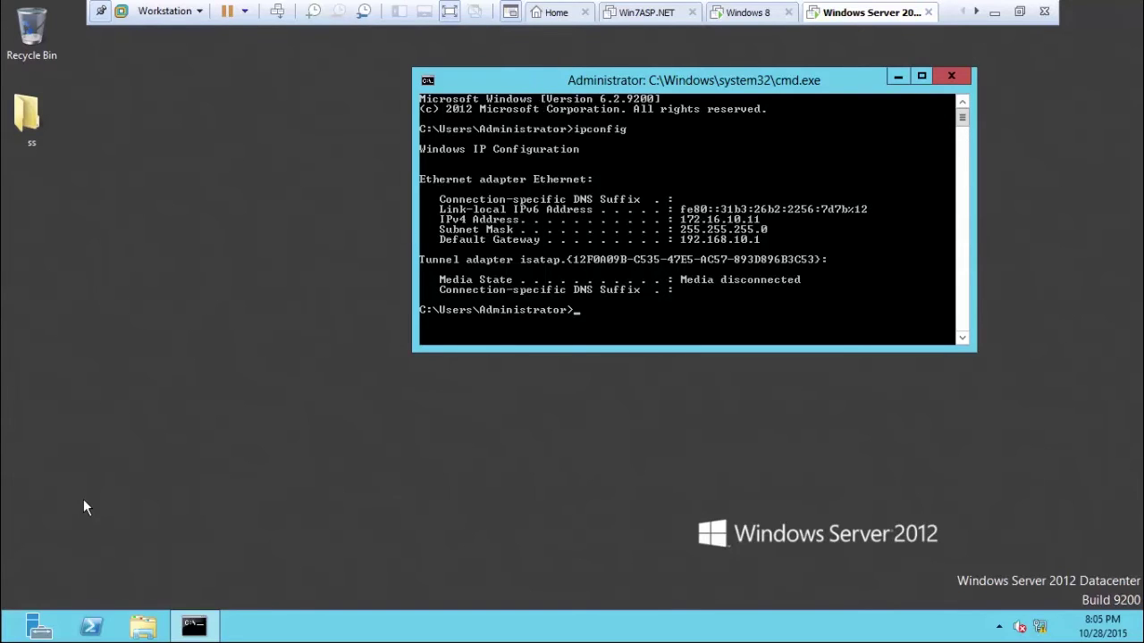
pyautogui.press('super+r')
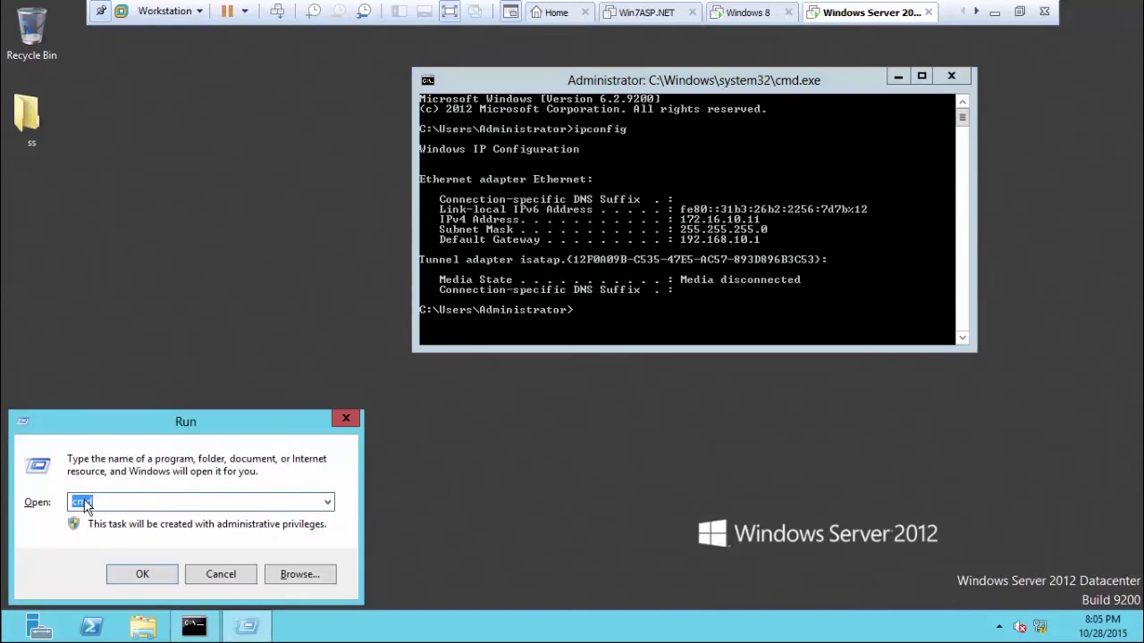
# Open Network Connections with ncpa.cpl after the mistyped cmdpa.cpl fails, and select Ethernet.
pyautogui.write('cmd')
pyautogui.write('pa.cpl')
pyautogui.press('Return')
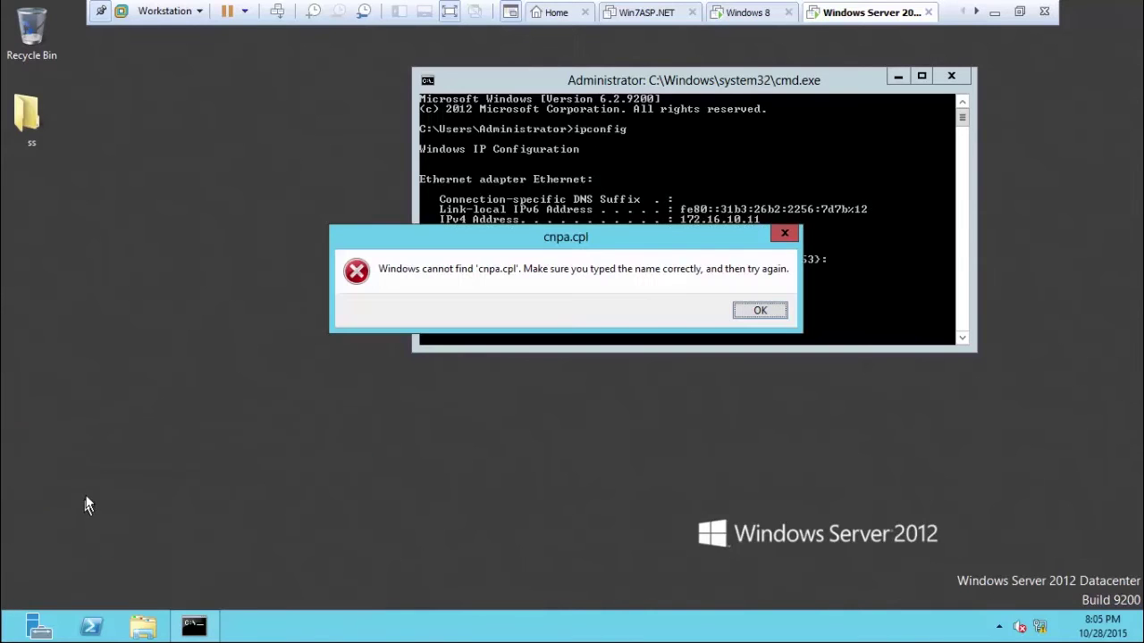
pyautogui.click(762, 310)
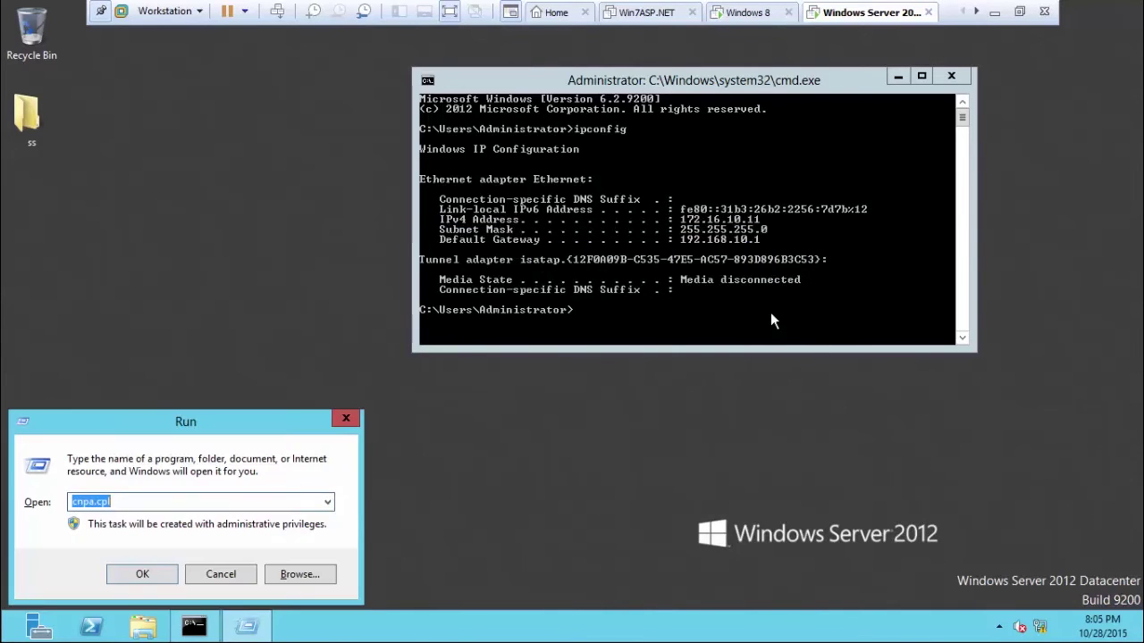
pyautogui.write('nc')
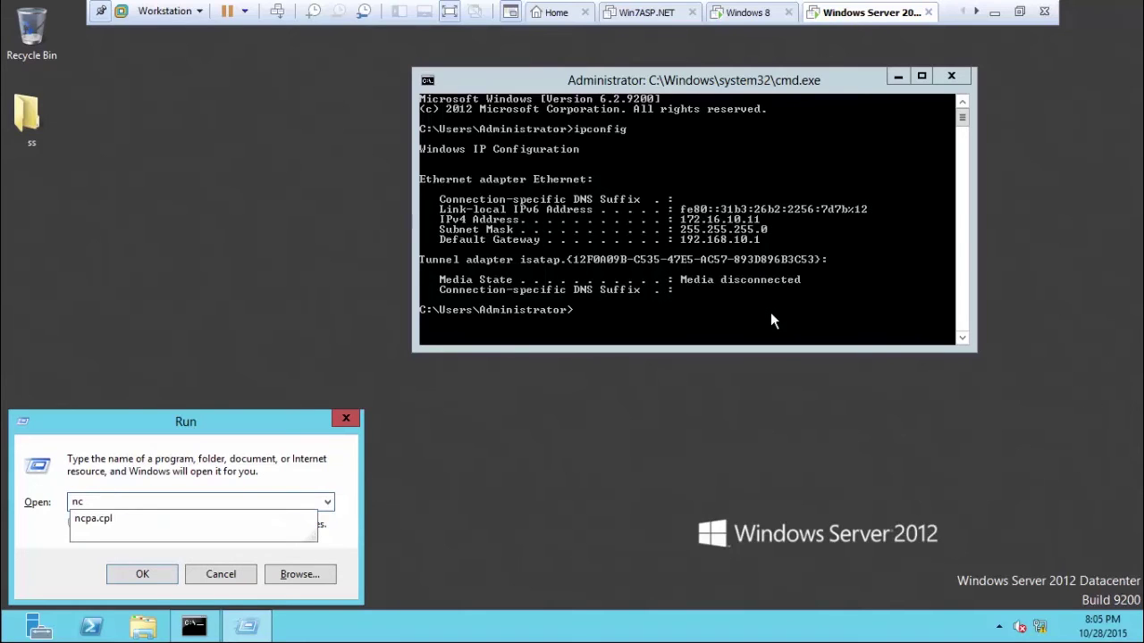
pyautogui.write('pa.cpl')
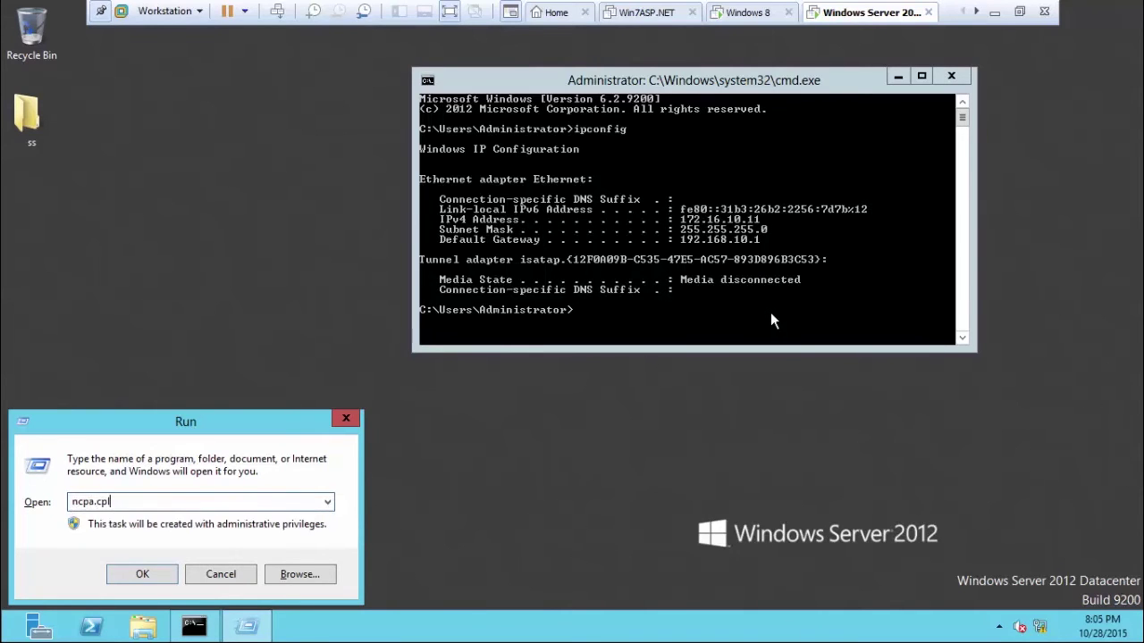
pyautogui.press('Return')
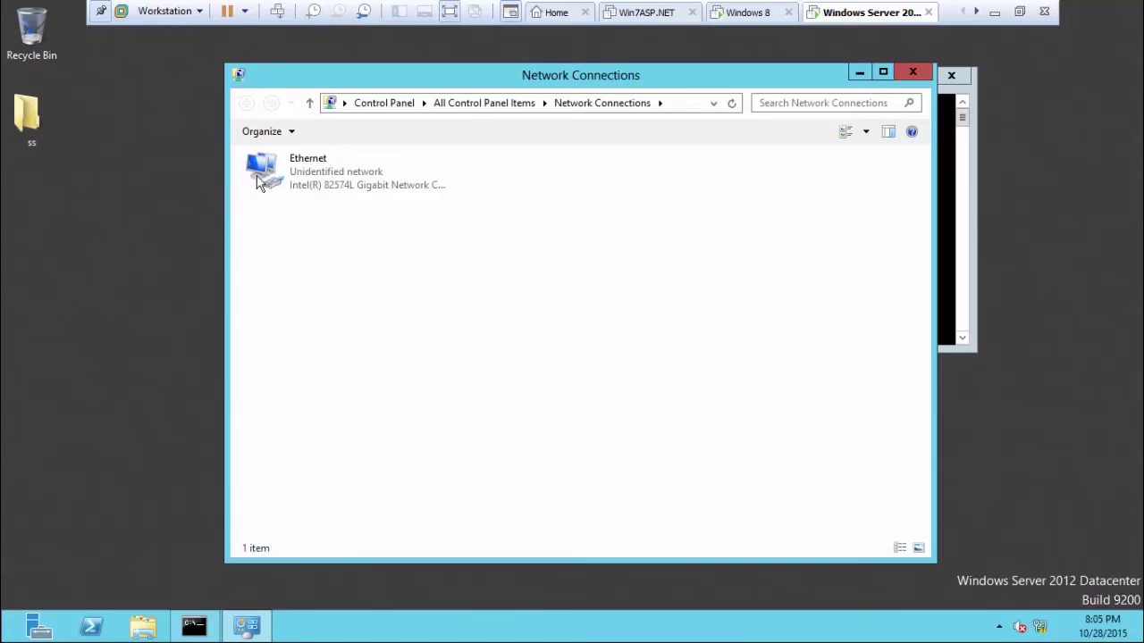
pyautogui.click(260, 180)
# Open the IPv4 properties of the server's Ethernet adapter.
pyautogui.rightClick(289, 171)
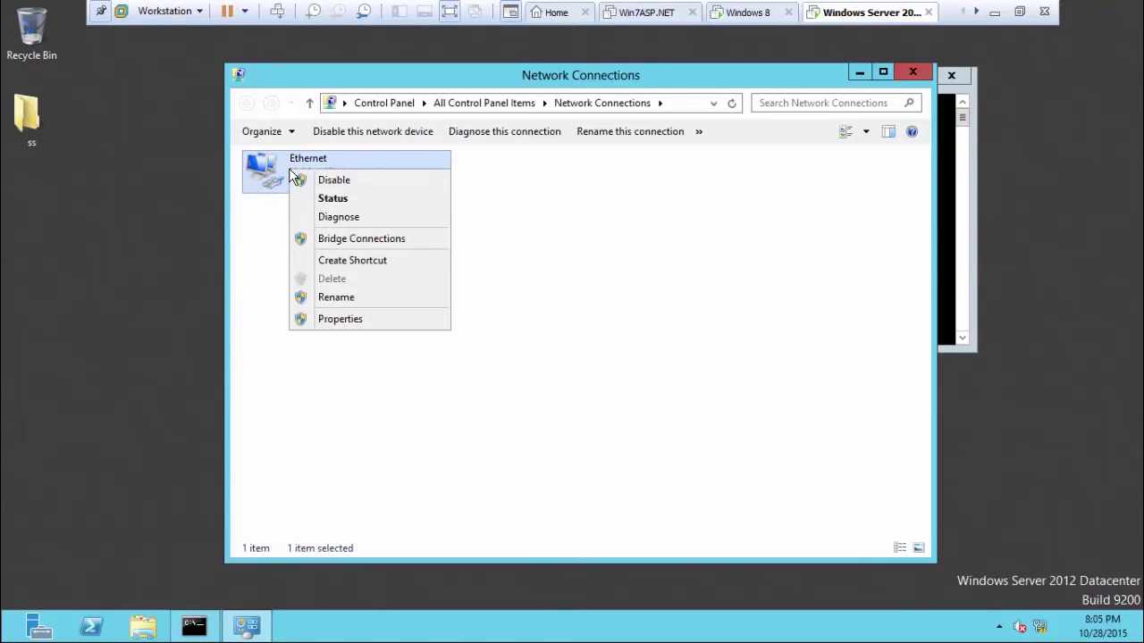
pyautogui.click(342, 320)
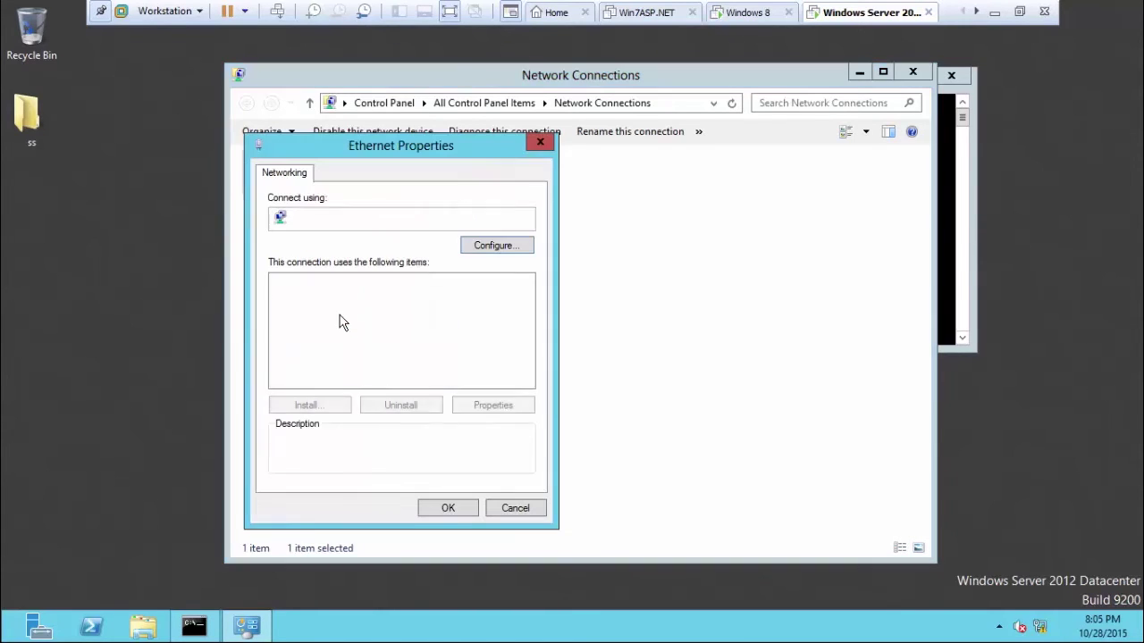
pyautogui.doubleClick(394, 379)
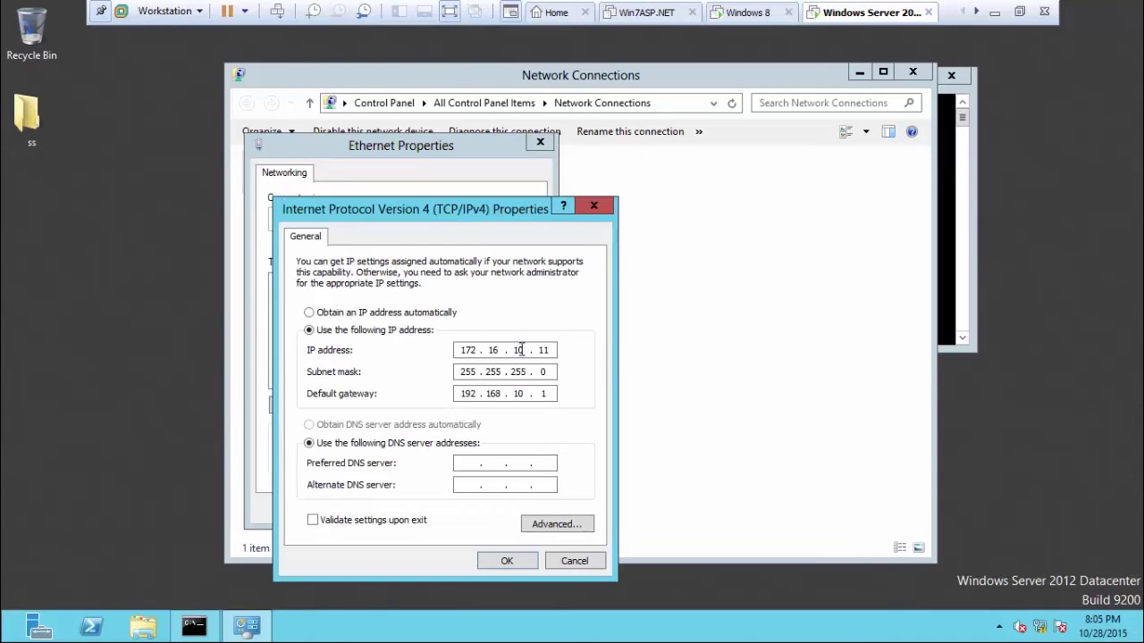
# Move the command prompt aside and begin entering preferred DNS server 172.16.
pyautogui.click(954, 184)
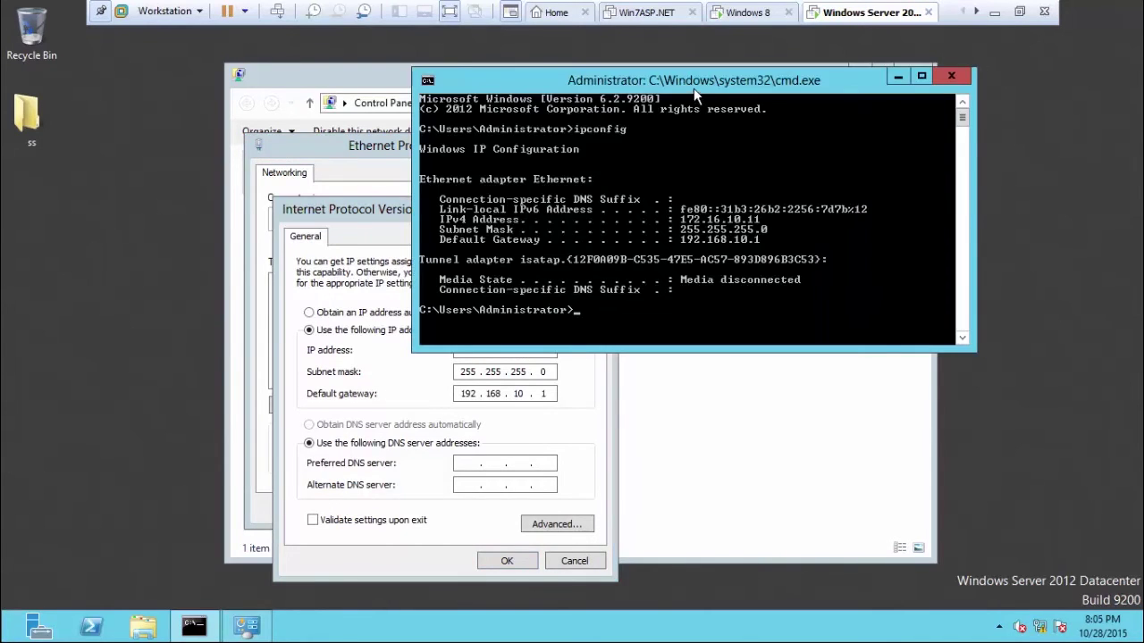
pyautogui.moveTo(695, 93); pyautogui.dragTo(928, 112)
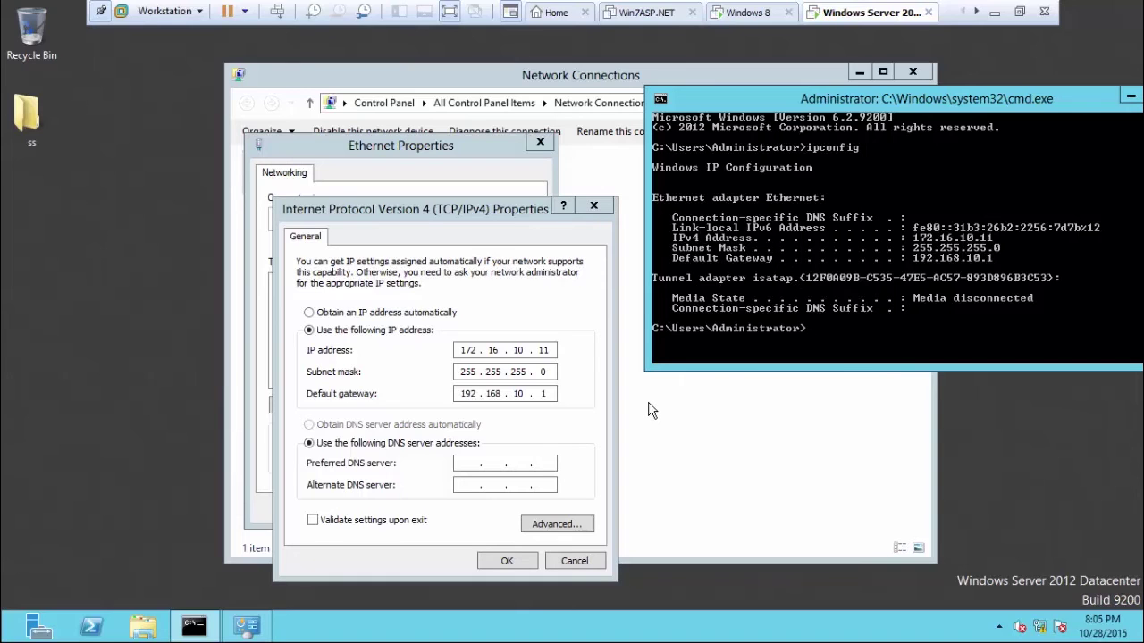
pyautogui.moveTo(768, 94); pyautogui.dragTo(637, 98)
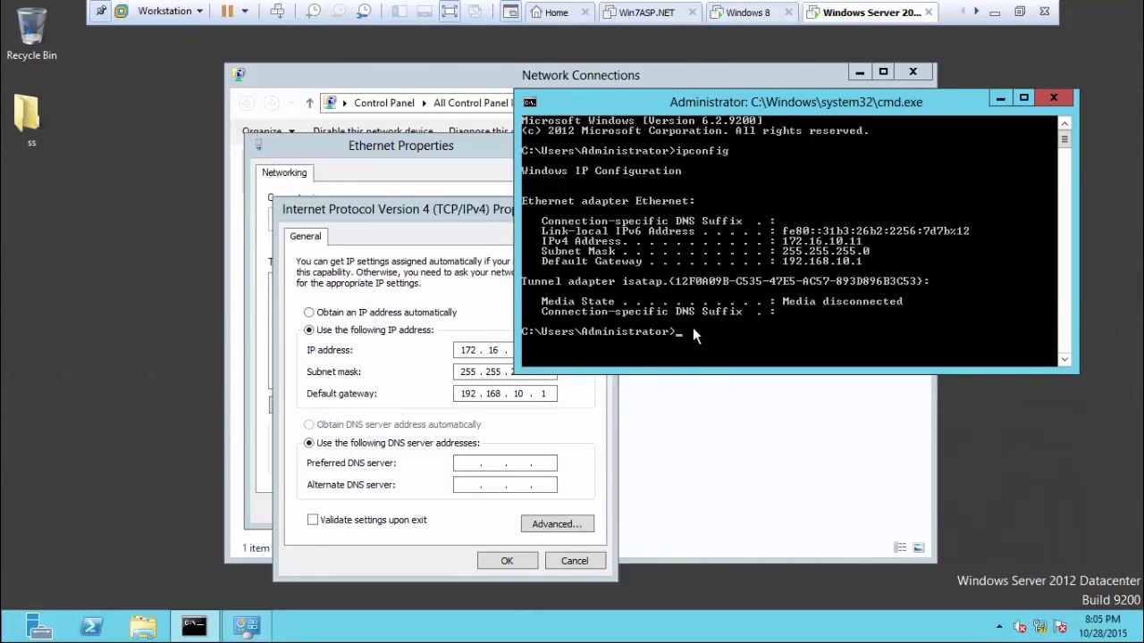
pyautogui.click(470, 462)
pyautogui.write('1')
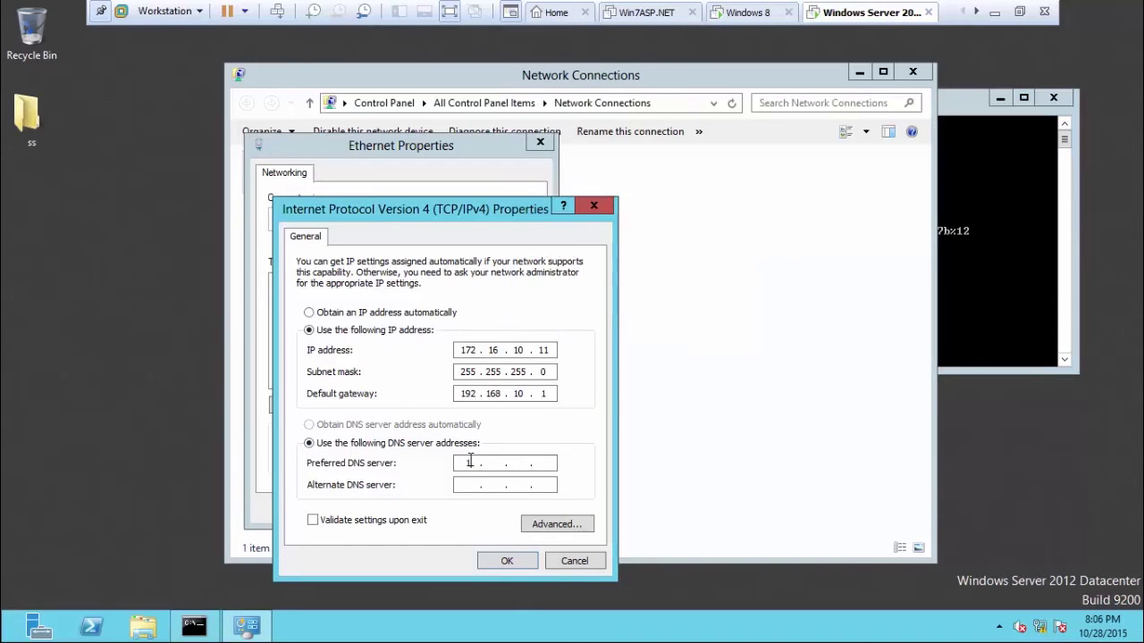
pyautogui.write('72 . 16')
# Enter preferred DNS 172.16.10.11 and alternate DNS 172.16.10.12.
pyautogui.click(520, 463)
pyautogui.write('10')
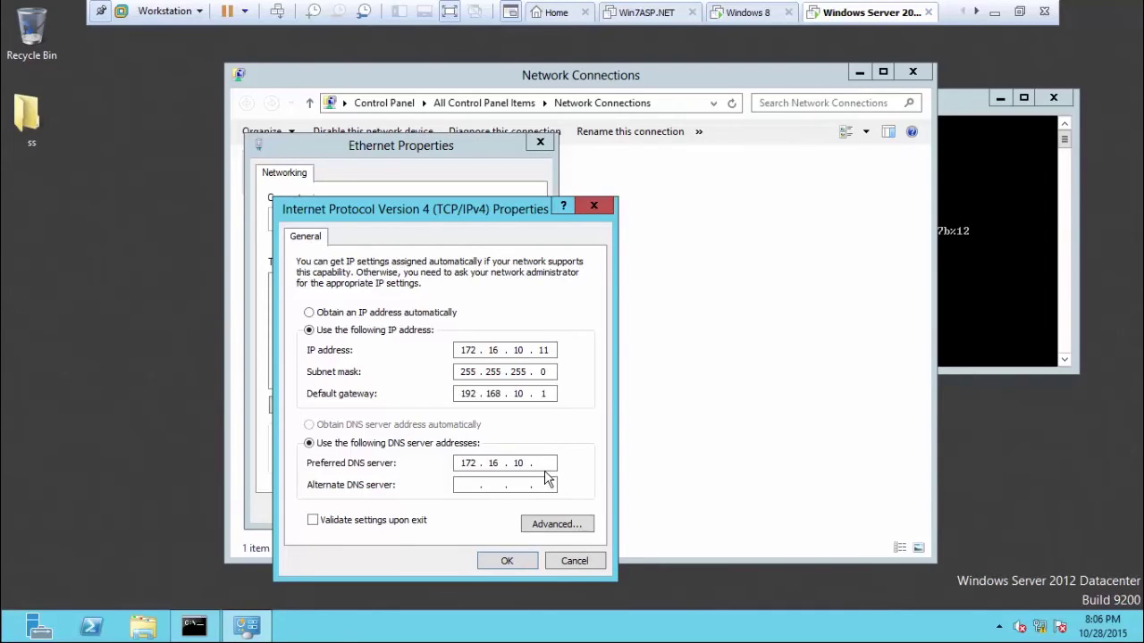
pyautogui.write('1')
pyautogui.press('BackSpace')
pyautogui.write('11')
pyautogui.click(467, 486)
pyautogui.write('172.16.10.12')
# Save the IPv4 settings, accepting the gateway warning, and close Ethernet Properties.
pyautogui.click(504, 561)
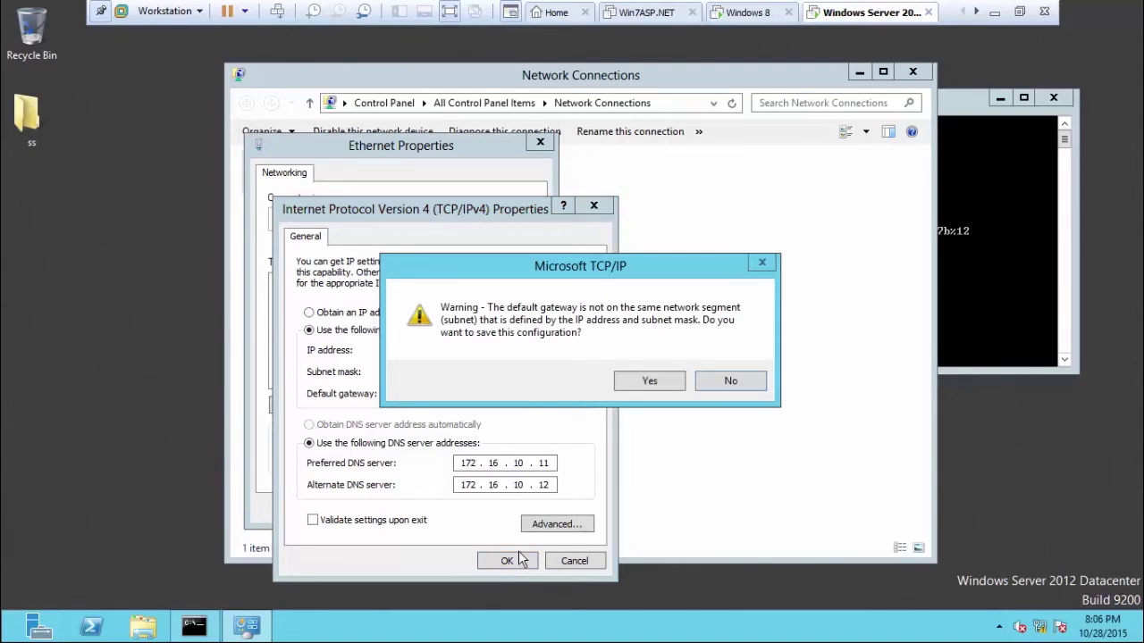
pyautogui.click(650, 381)
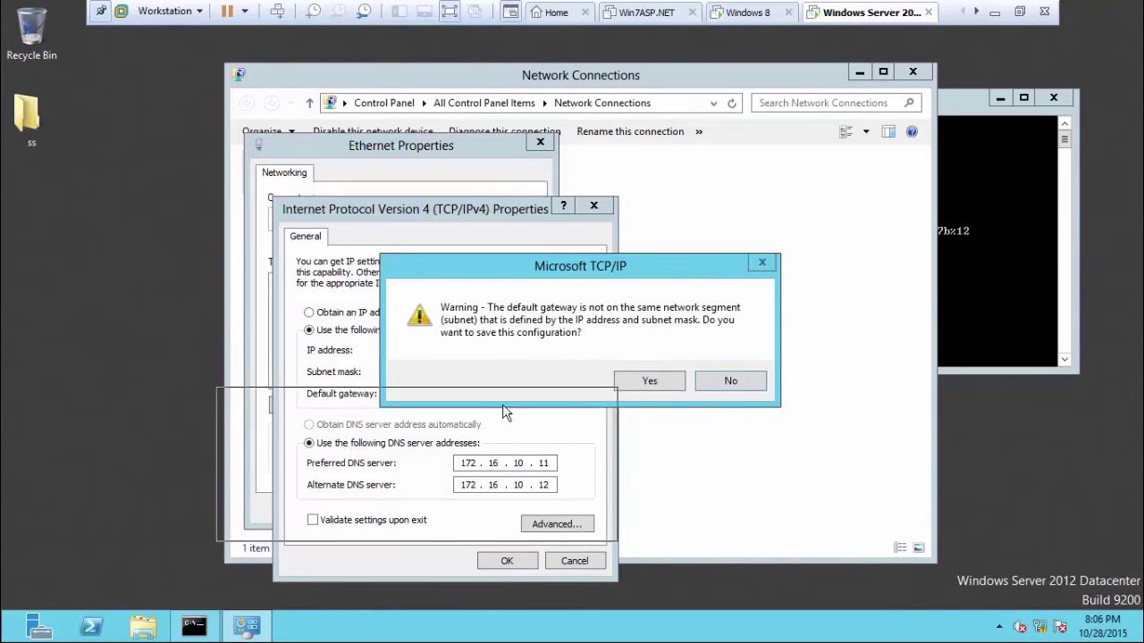
pyautogui.moveTo(505, 412); pyautogui.dragTo(479, 456)
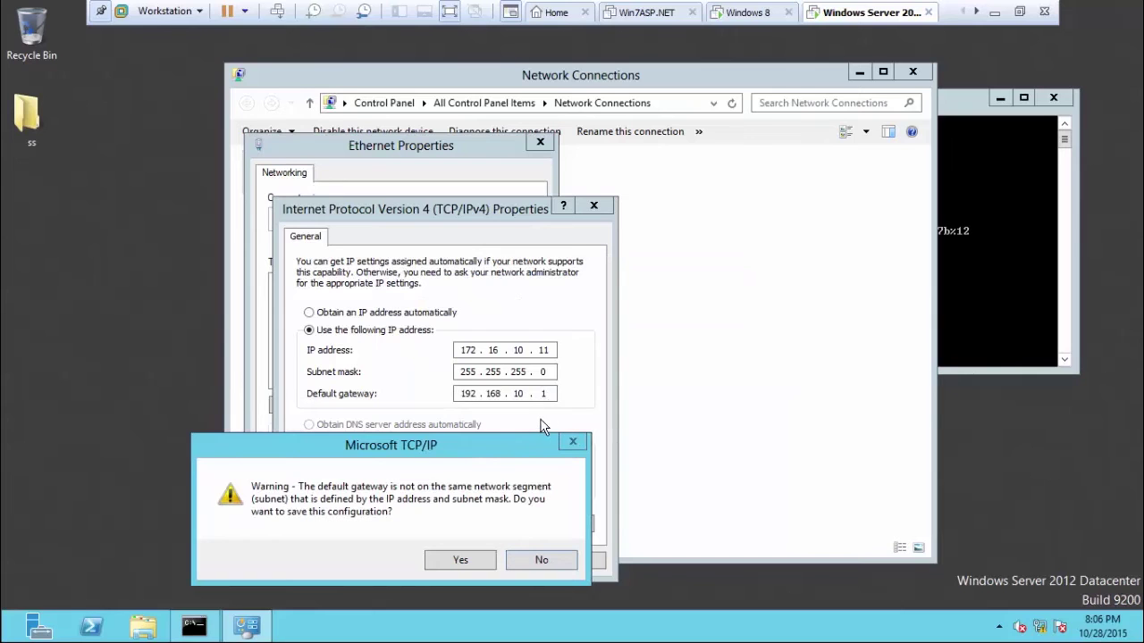
pyautogui.click(460, 561)
pyautogui.click(436, 508)
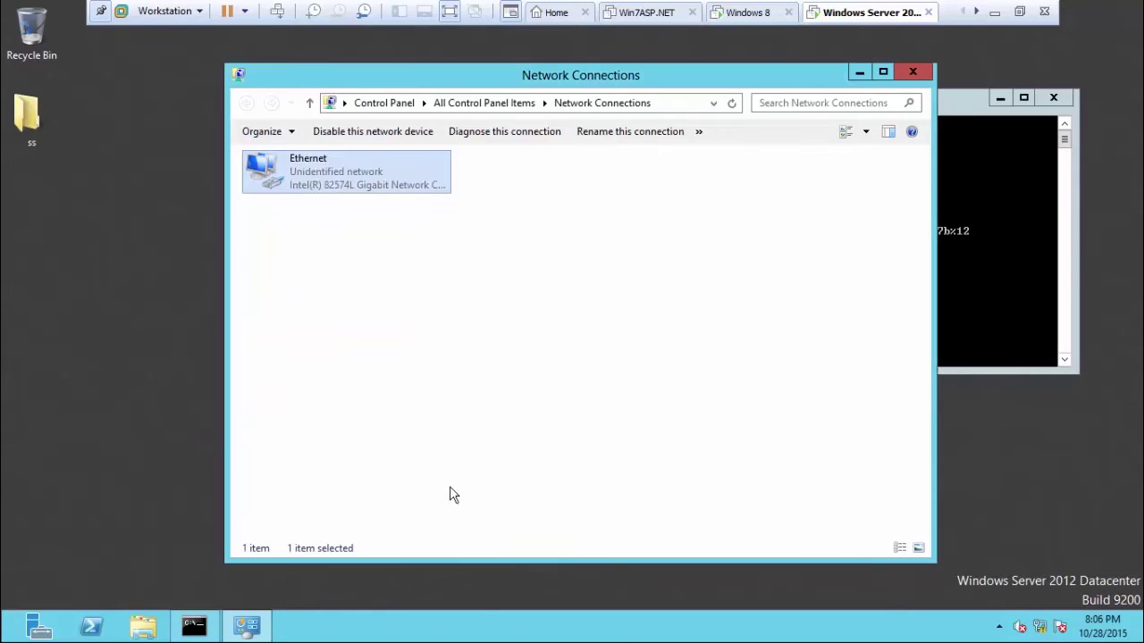
# Run ipconfig /all in the server's command prompt.
pyautogui.click(955, 156)
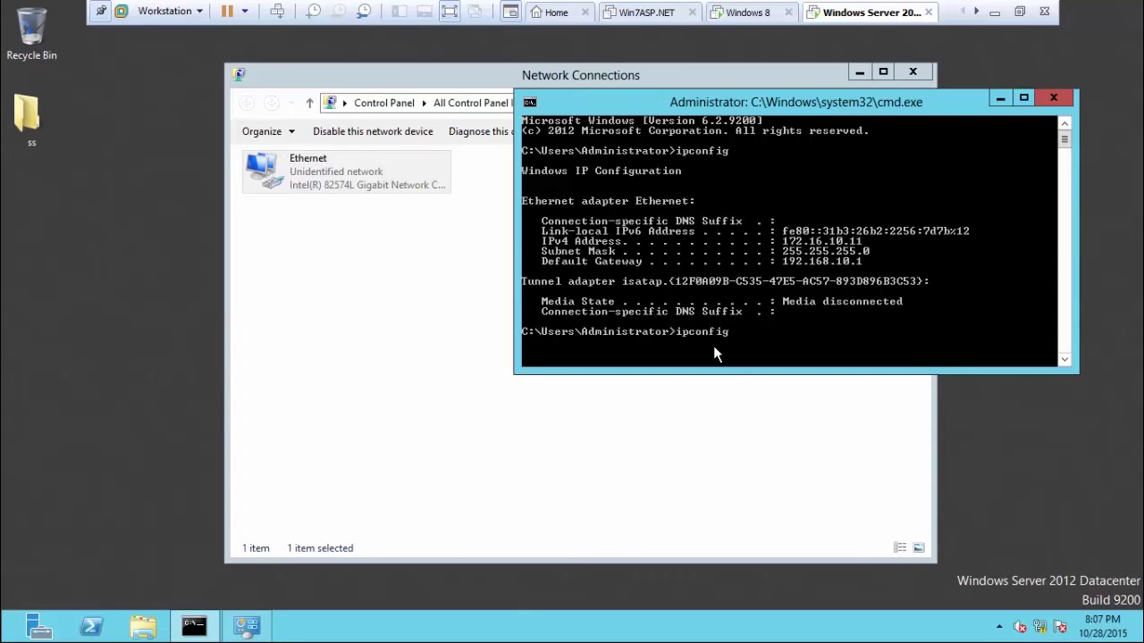
pyautogui.write('all')
pyautogui.press('BackSpace')
pyautogui.press('BackSpace')
pyautogui.press('BackSpace')
pyautogui.write('all')
pyautogui.press('Return')
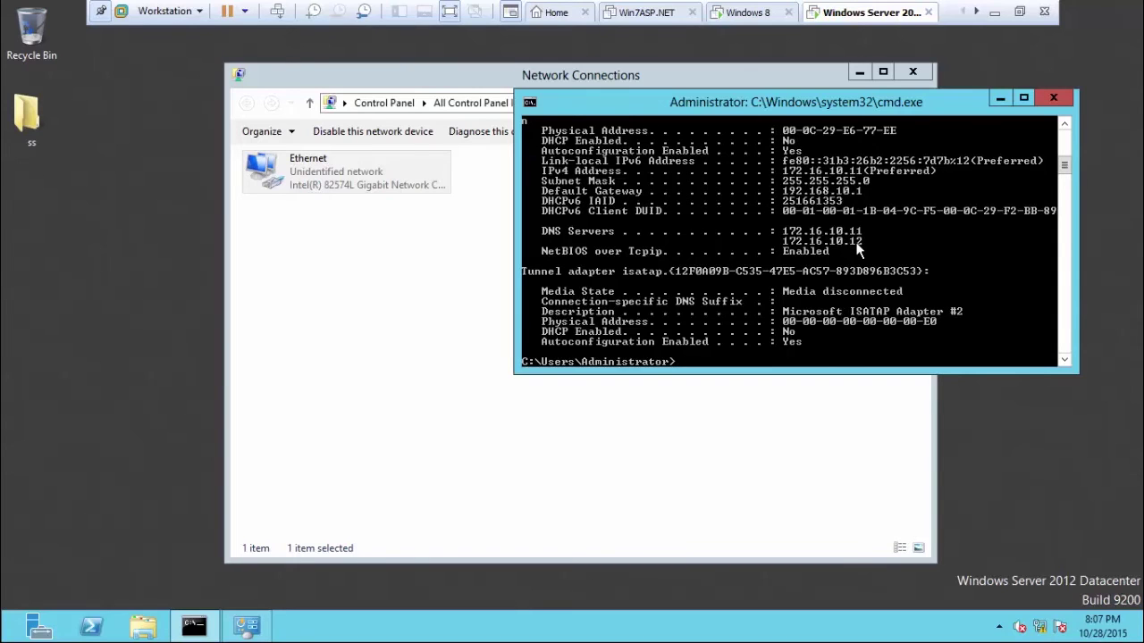
# Scroll through the output to check DHCP disabled, IPv4 172.16.10.11 and gateway 192.168.10.1.
pyautogui.click(1064, 125)
pyautogui.click(1064, 125)
pyautogui.click(1065, 126)
pyautogui.click(1064, 125)
pyautogui.click(1065, 125)
pyautogui.click(1065, 126)
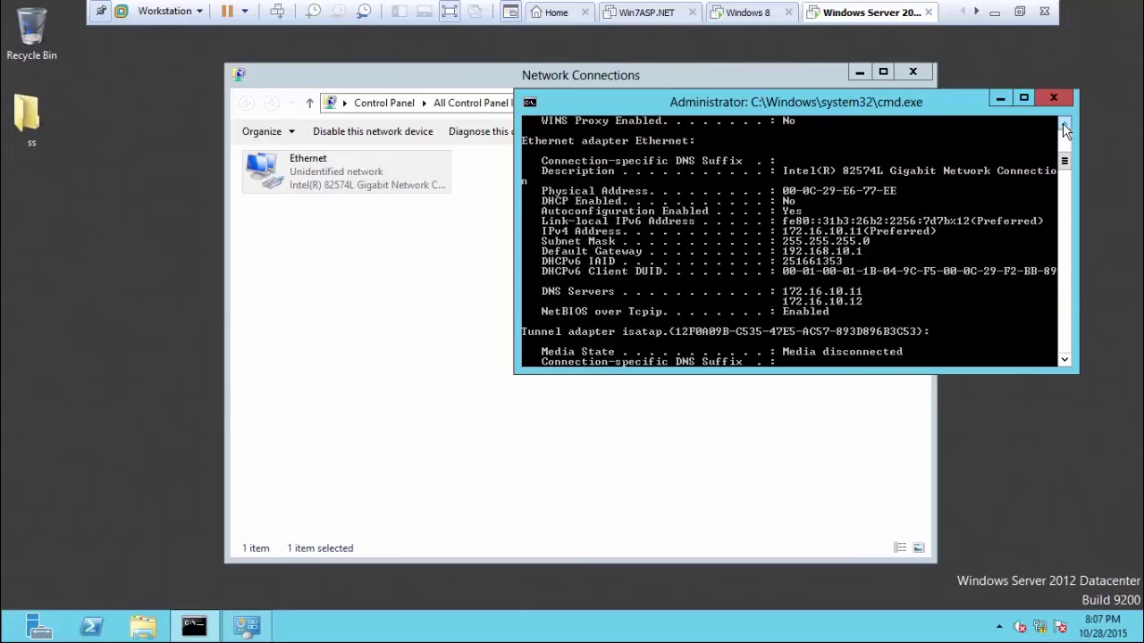
pyautogui.click(1064, 125)
pyautogui.click(1065, 125)
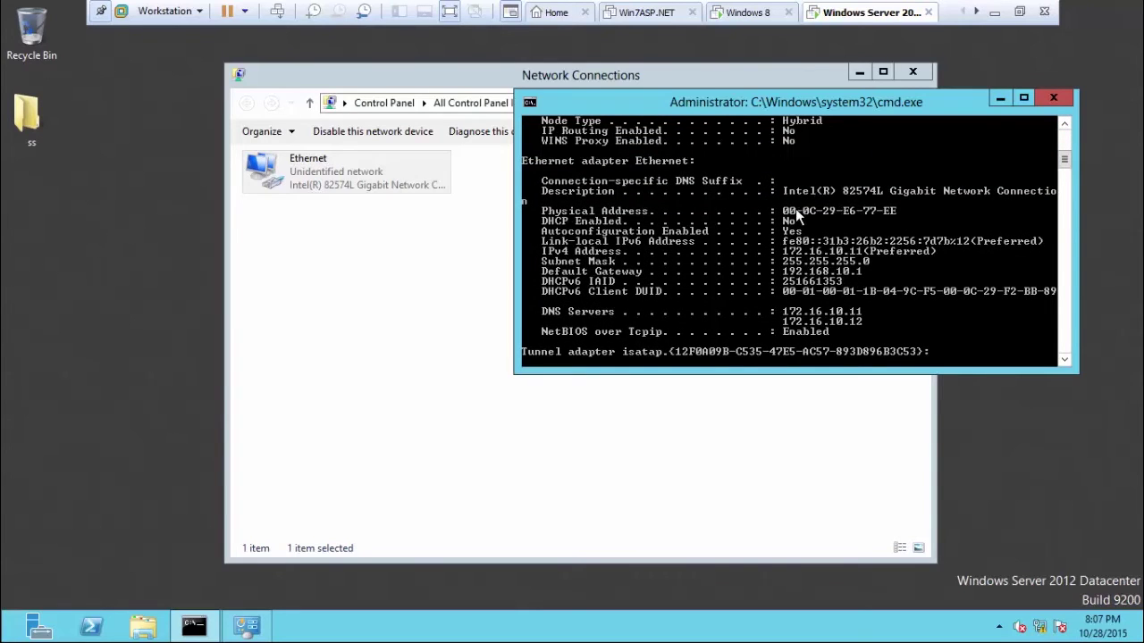
pyautogui.click(1064, 126)
pyautogui.click(1064, 125)
pyautogui.click(1064, 126)
pyautogui.click(1064, 126)
pyautogui.click(1065, 125)
pyautogui.click(1064, 125)
pyautogui.click(1064, 125)
pyautogui.click(1065, 125)
pyautogui.click(1064, 125)
pyautogui.click(1065, 125)
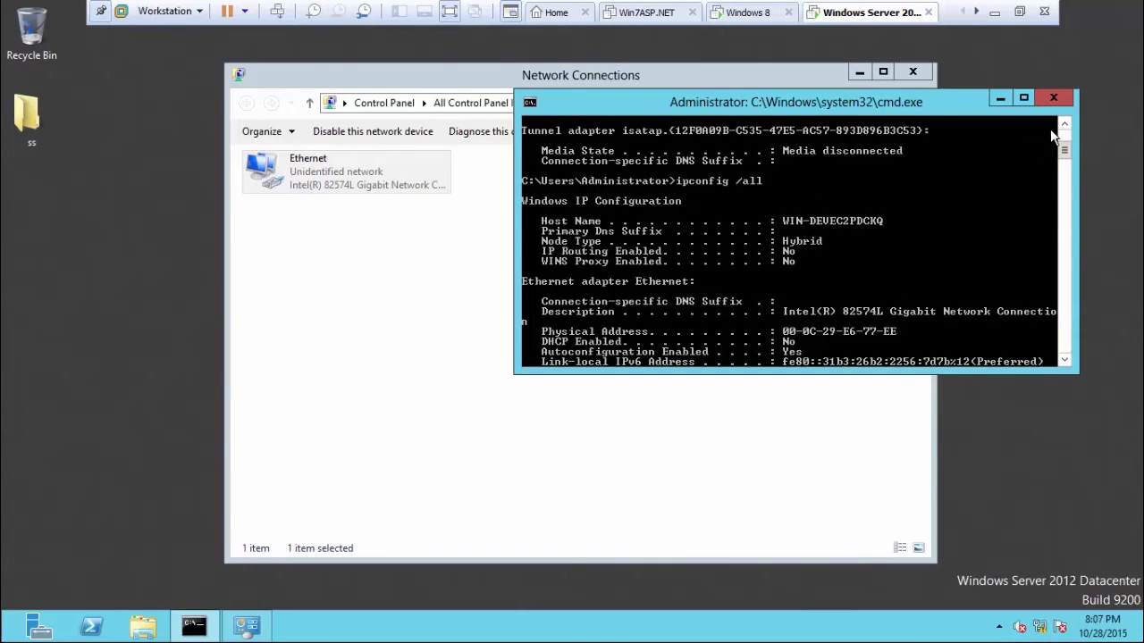
pyautogui.scroll(3, 1063, 127)
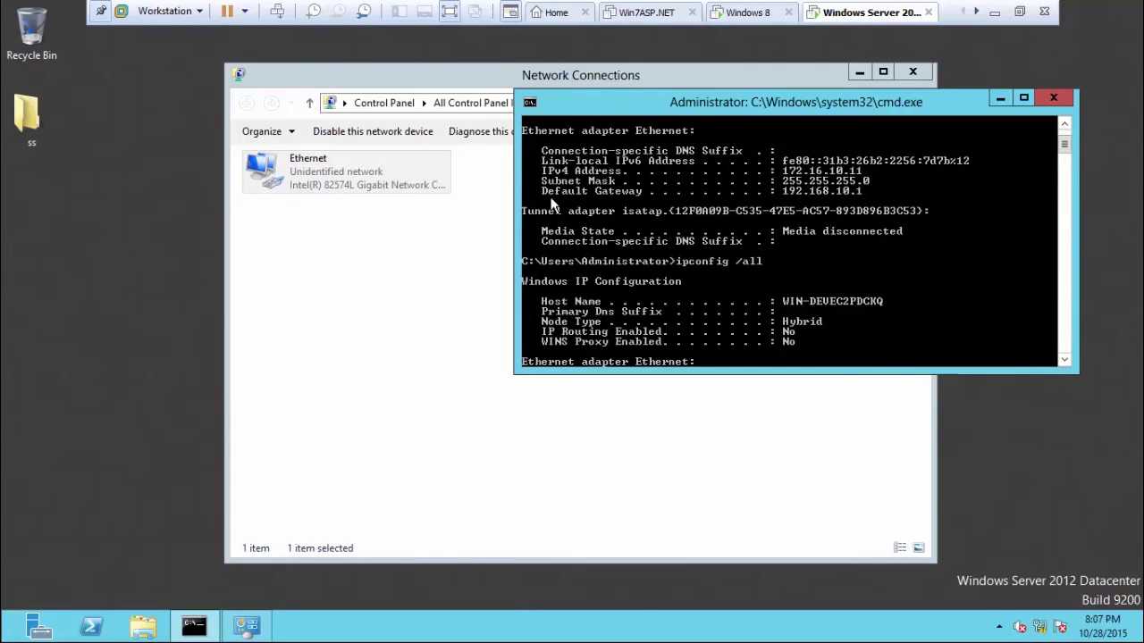
pyautogui.click(1065, 123)
pyautogui.click(1066, 123)
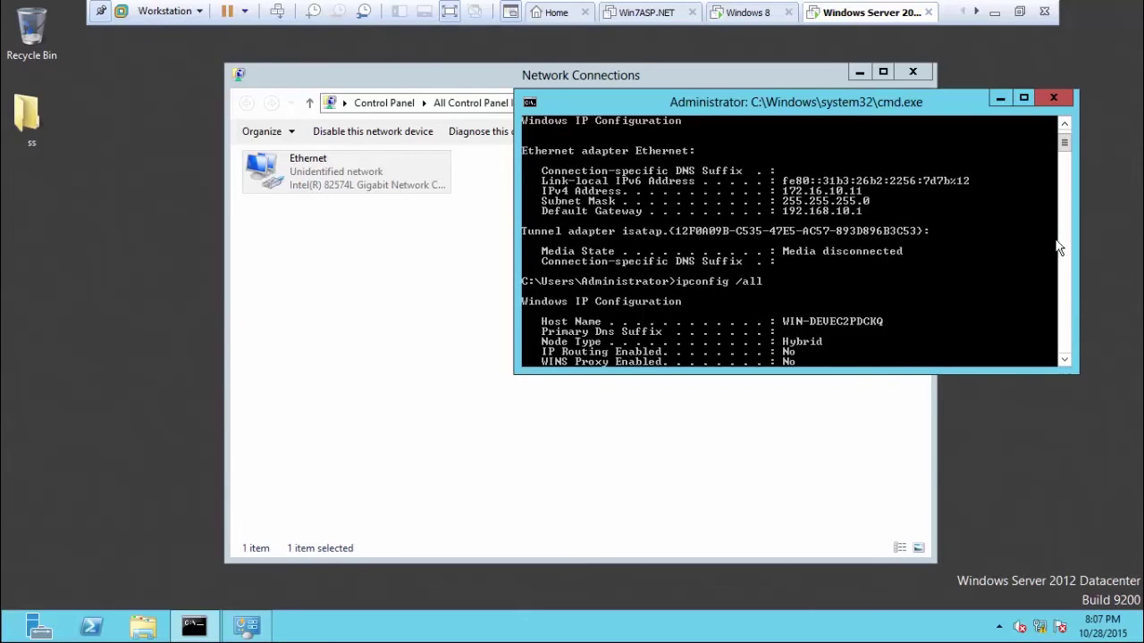
pyautogui.click(1064, 124)
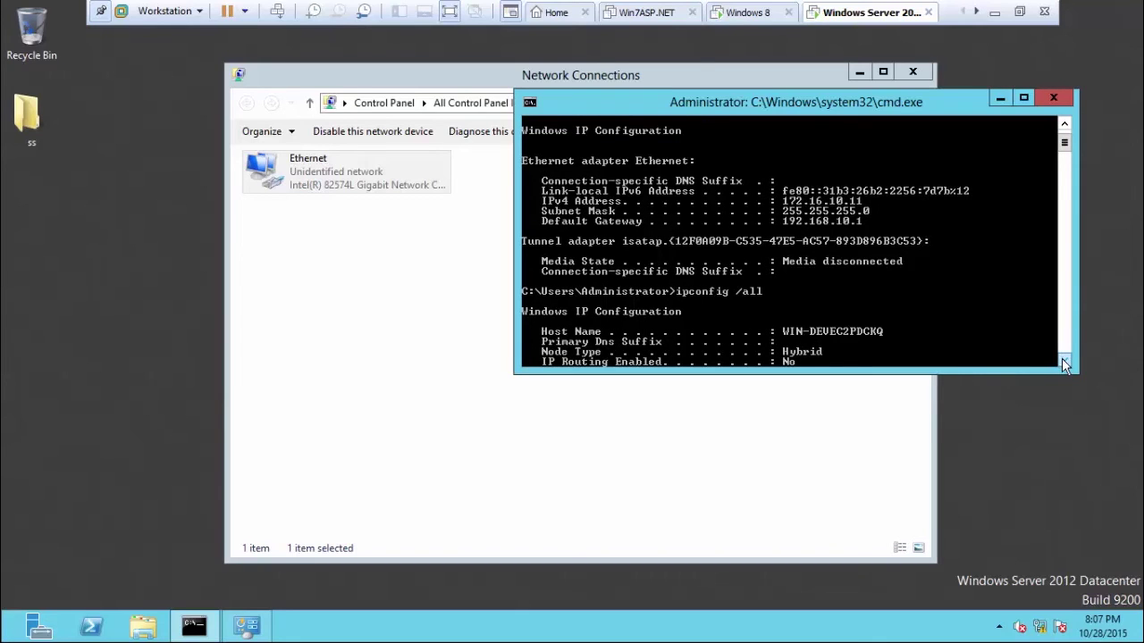
pyautogui.click(1063, 362)
pyautogui.click(1063, 362)
pyautogui.click(1063, 361)
pyautogui.click(1063, 362)
pyautogui.click(1063, 362)
pyautogui.click(1063, 362)
pyautogui.click(1063, 362)
pyautogui.click(1064, 362)
pyautogui.click(1064, 362)
pyautogui.click(1064, 362)
pyautogui.click(1063, 362)
pyautogui.click(1063, 362)
pyautogui.click(1064, 362)
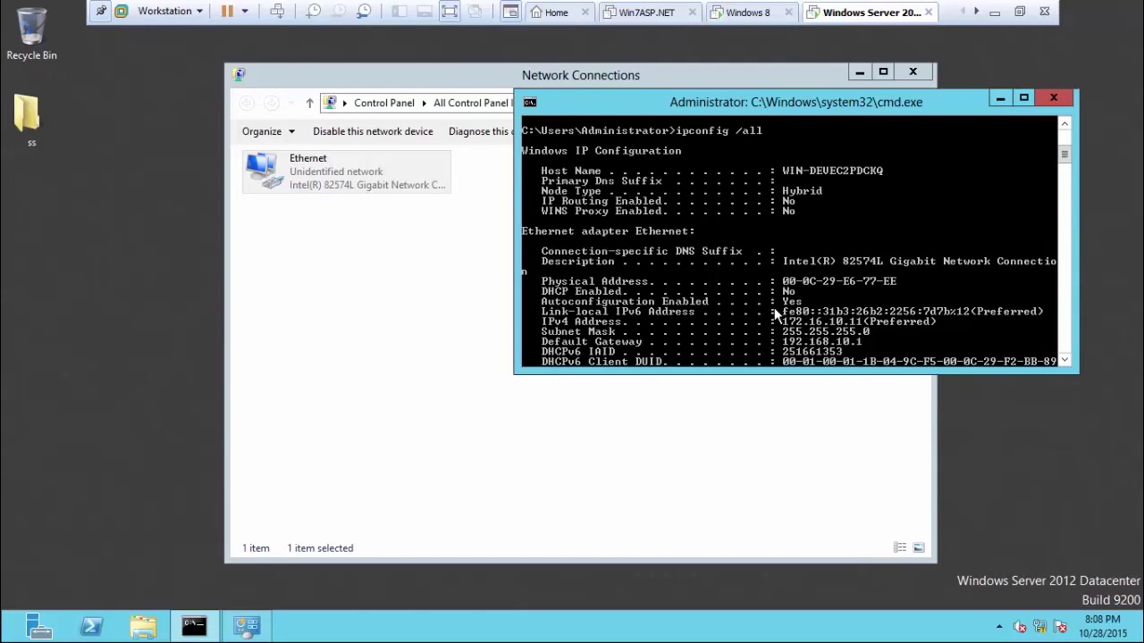
pyautogui.press('Return')
pyautogui.press('Return')
pyautogui.press('Return')
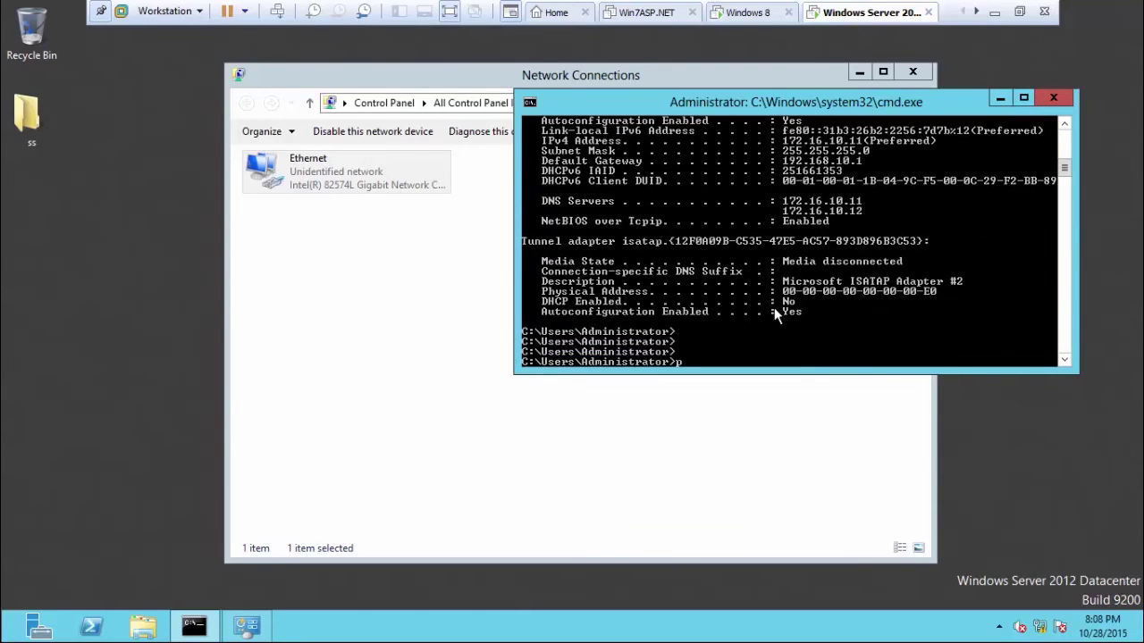
# Ping 172.16.10.10 from the server, getting four replies with 0% loss.
pyautogui.write('ping 1')
pyautogui.write('92.')
pyautogui.press('BackSpace')
pyautogui.press('BackSpace')
pyautogui.press('BackSpace')
pyautogui.write('72.16.10.10')
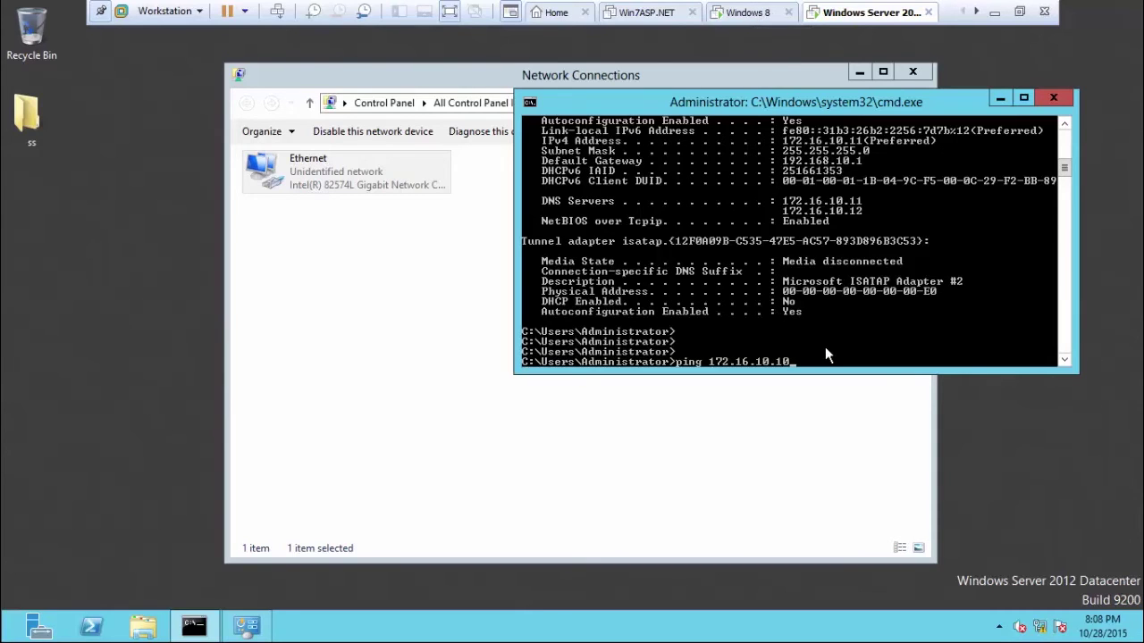
pyautogui.press('Return')
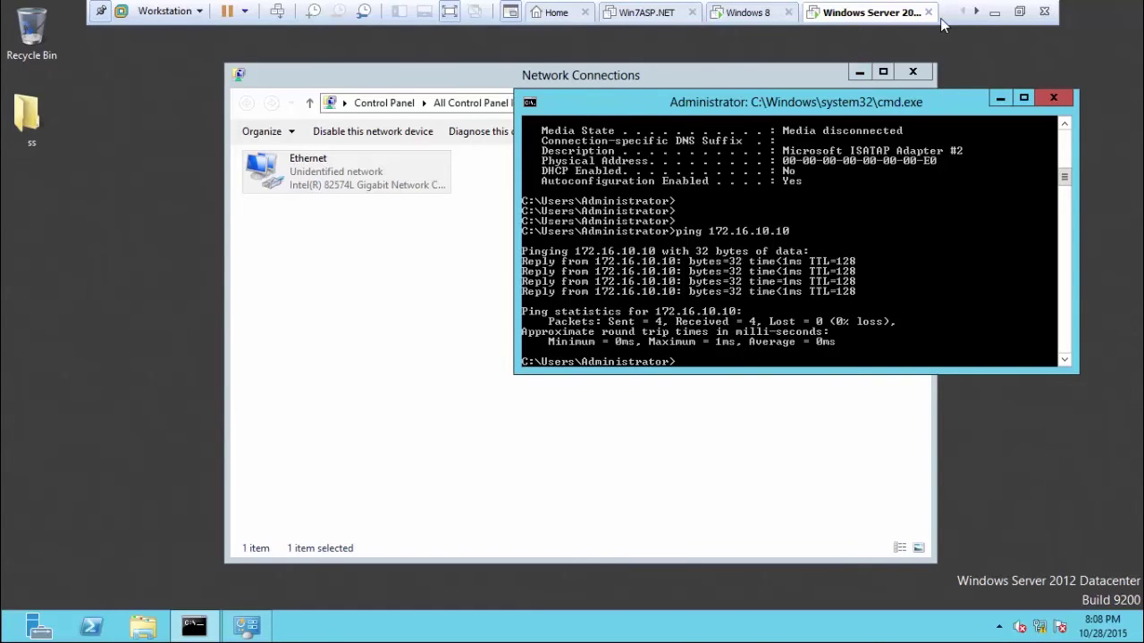
pyautogui.click(1004, 13)
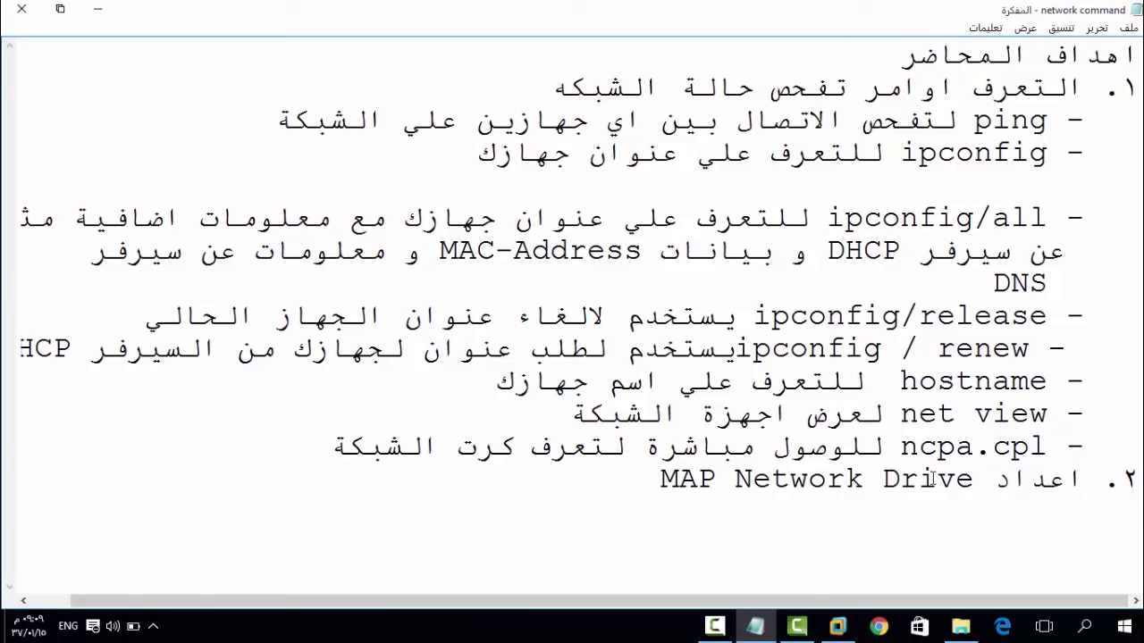
pyautogui.click(903, 382)
pyautogui.click(837, 627)
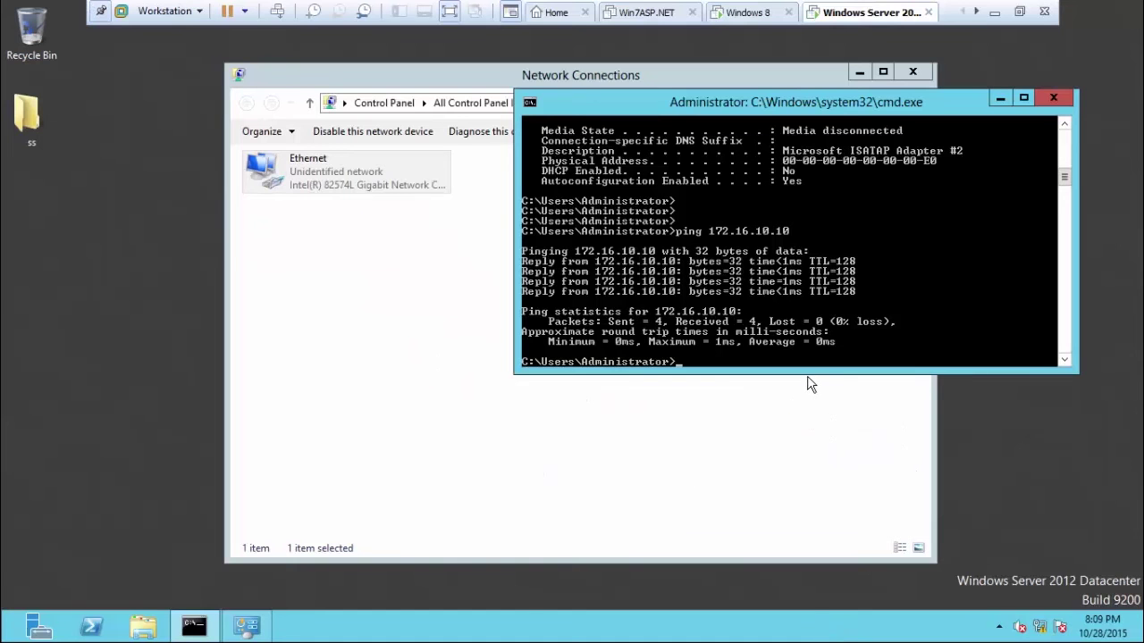
# Show computer name WIN-DEVEC2PDCKQ with hostname and in Computer's System properties window.
pyautogui.write('hostname')
pyautogui.press('Return')
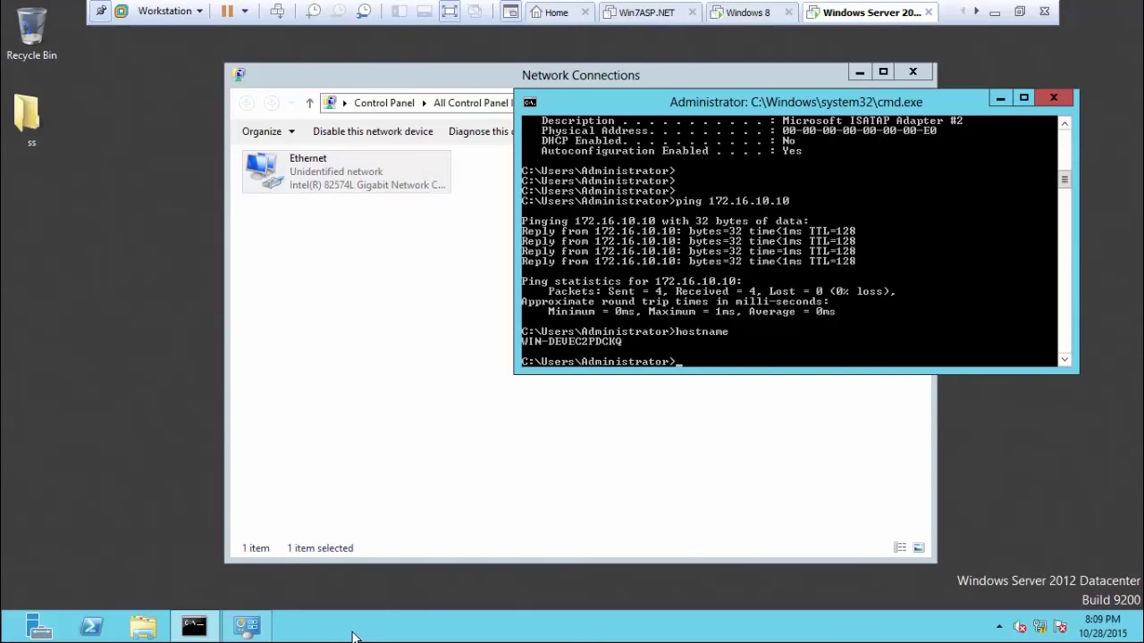
pyautogui.press('super')
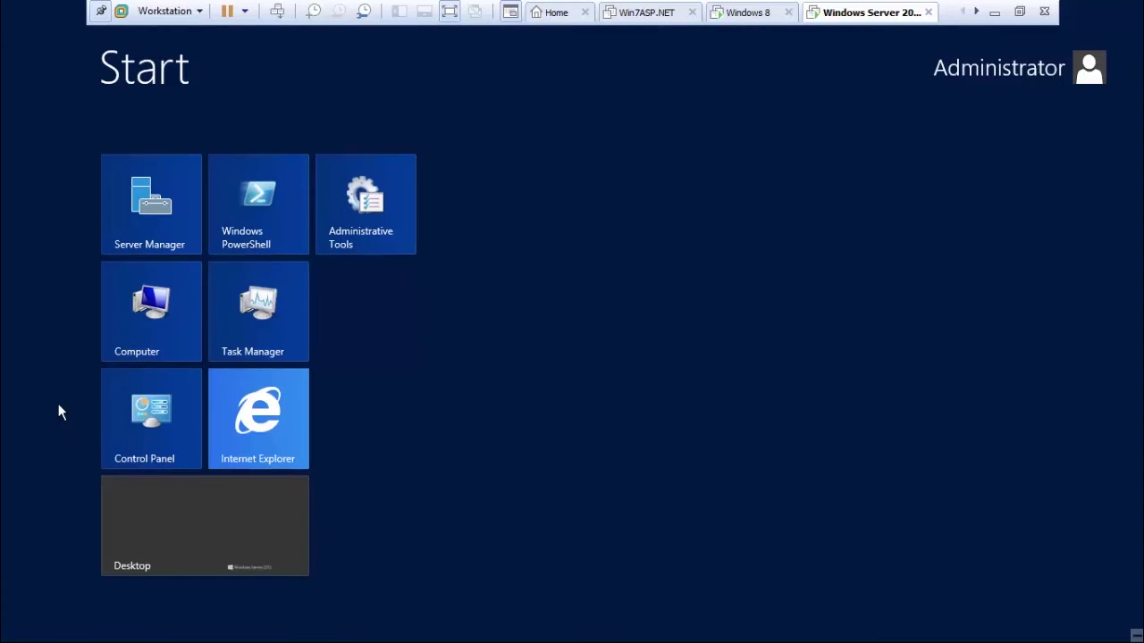
pyautogui.rightClick(163, 309)
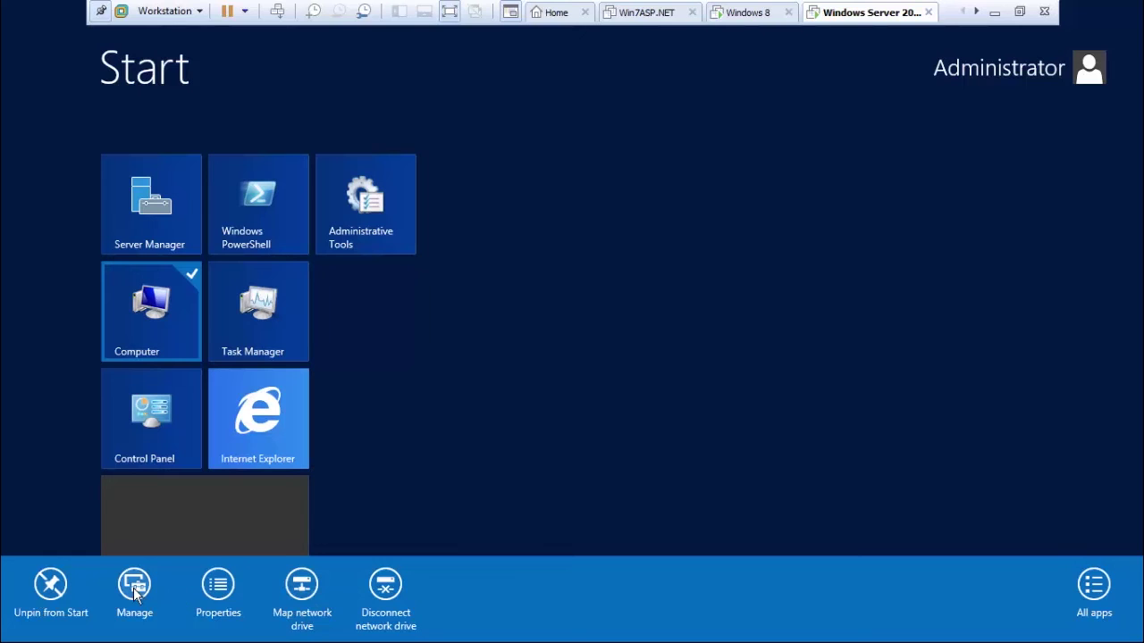
pyautogui.click(224, 586)
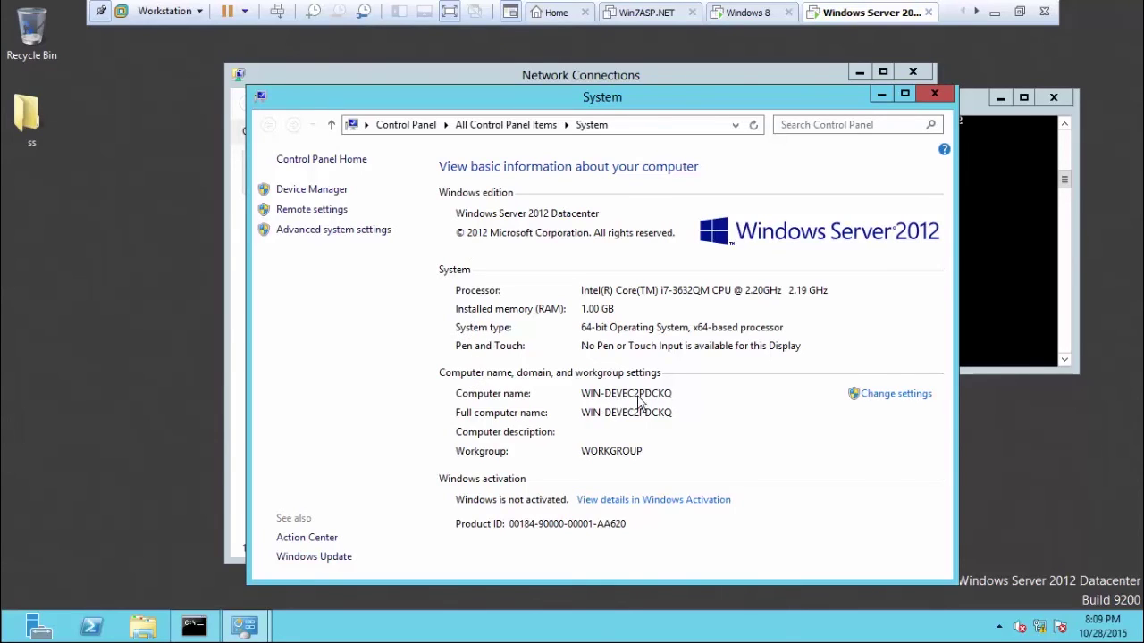
pyautogui.click(1010, 212)
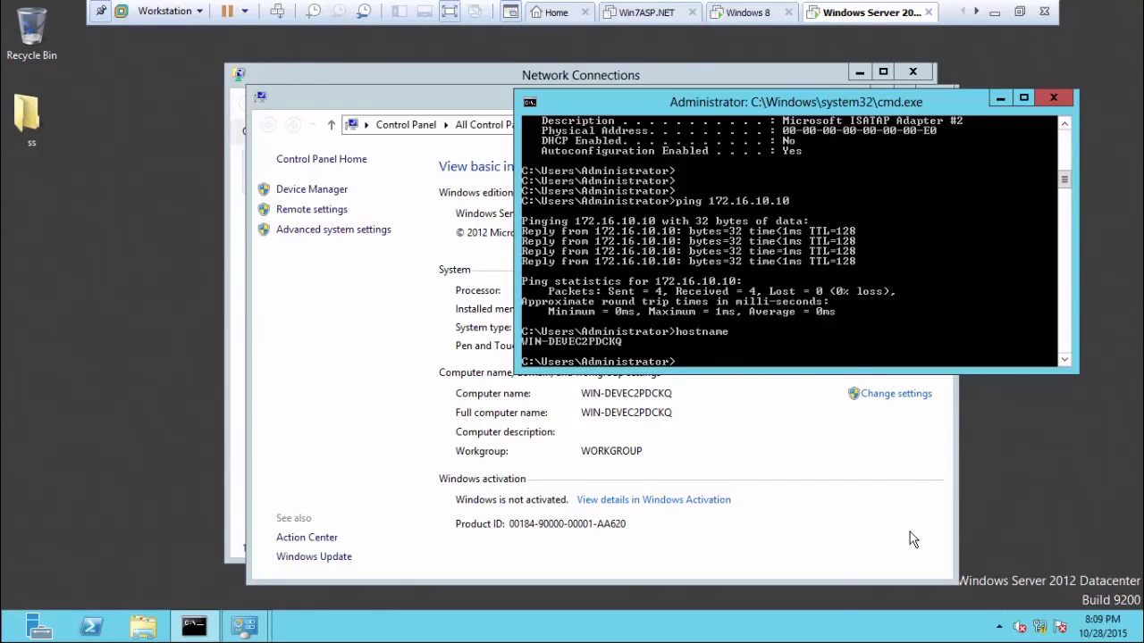
# Try ipconfig/release and ipconfig/renew on the server, both of which fail.
pyautogui.write('ipconfig/release')
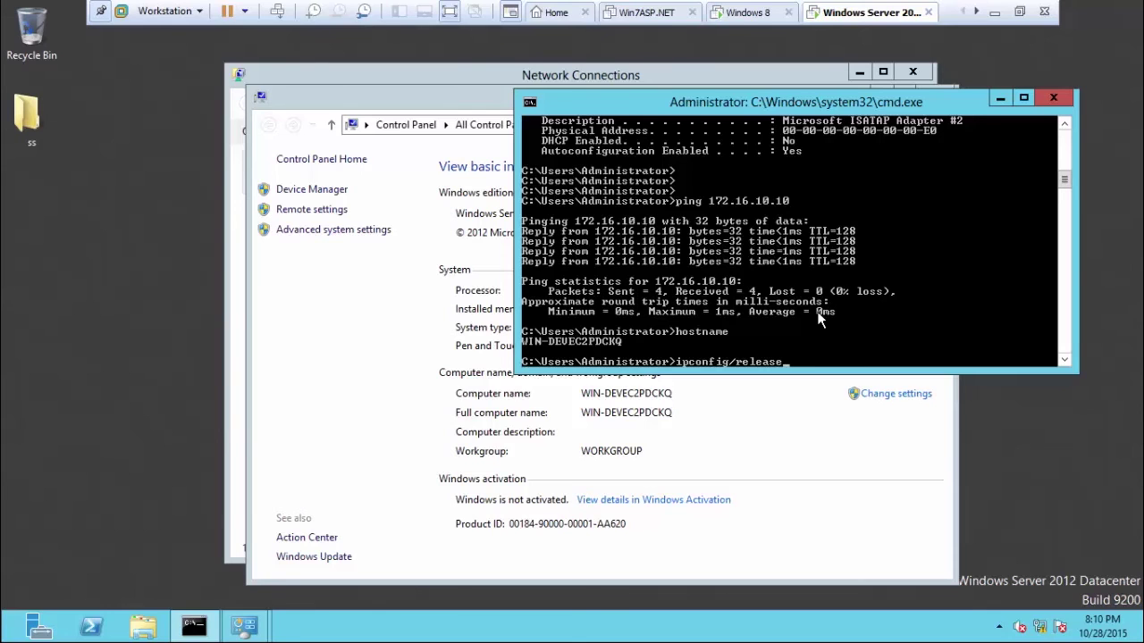
pyautogui.press('Return')
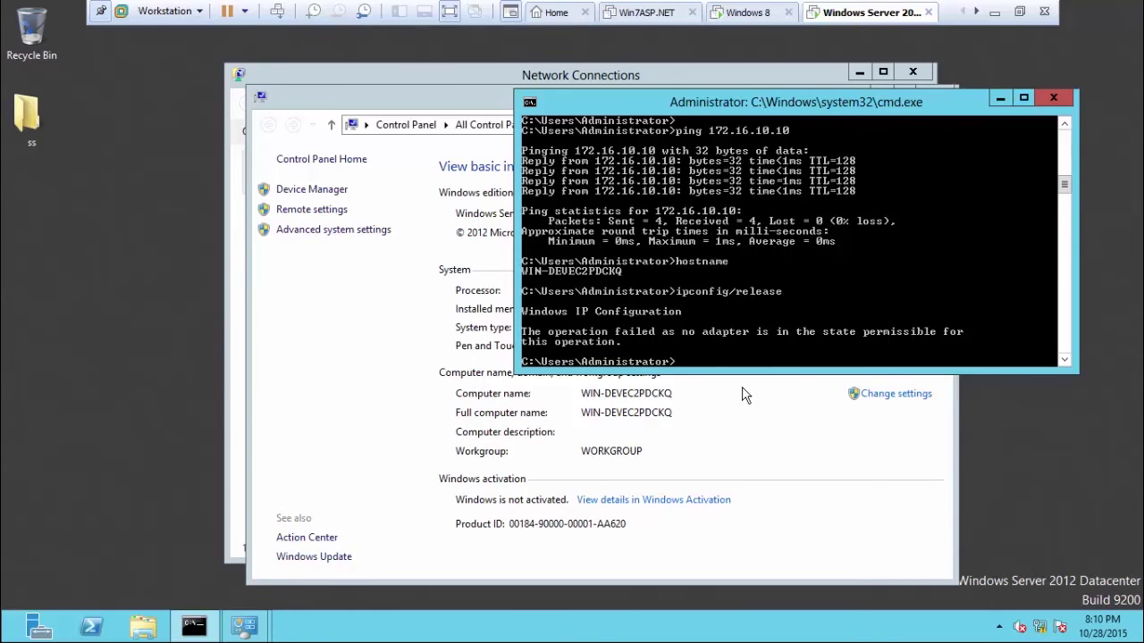
pyautogui.press('Up')
pyautogui.write('\\\\')
pyautogui.press('BackSpace')
pyautogui.press('BackSpace')
pyautogui.press('BackSpace')
pyautogui.press('BackSpace')
pyautogui.press('BackSpace')
pyautogui.press('BackSpace')
pyautogui.press('BackSpace')
pyautogui.press('BackSpace')
pyautogui.write('new')
pyautogui.press('Return')
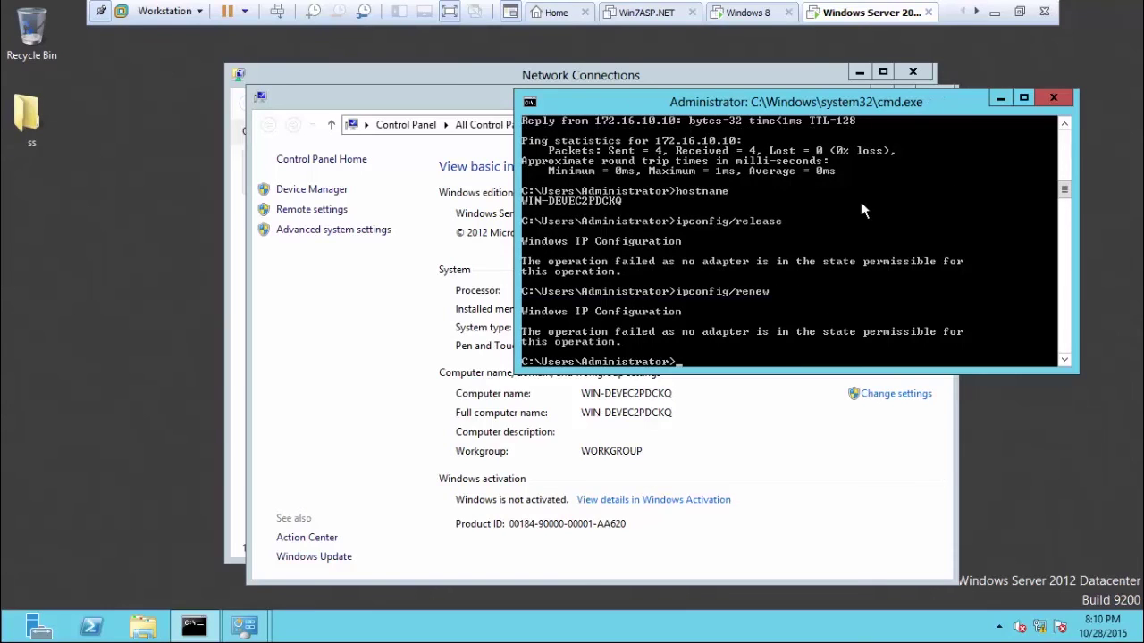
# Minimize the command prompt, System window and the VM to reveal the host notes.
pyautogui.click(1000, 102)
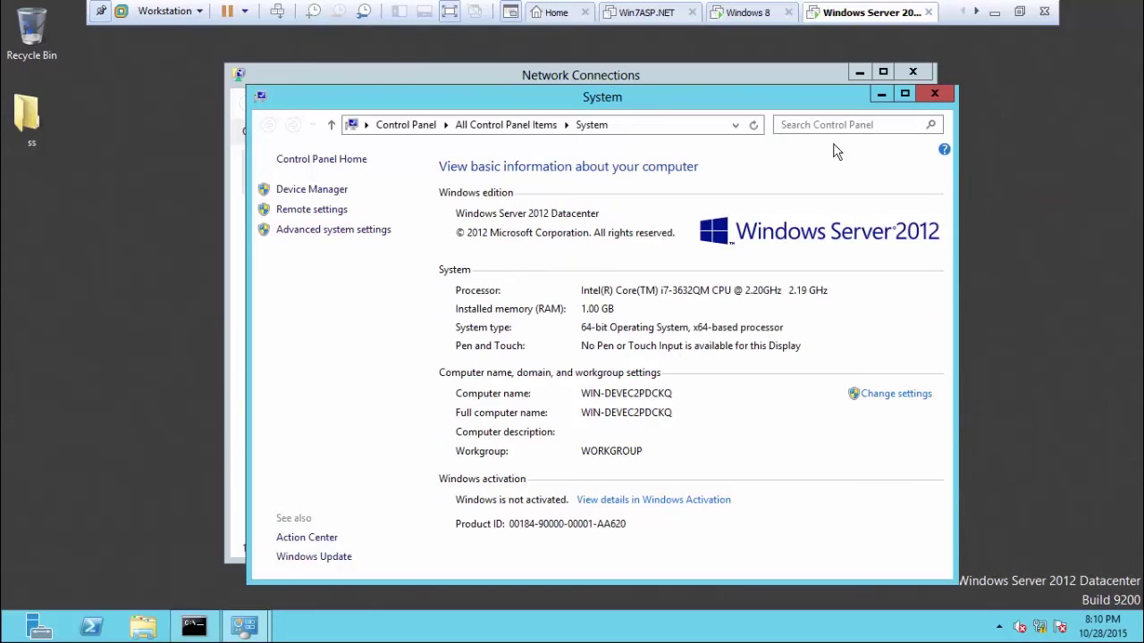
pyautogui.click(881, 94)
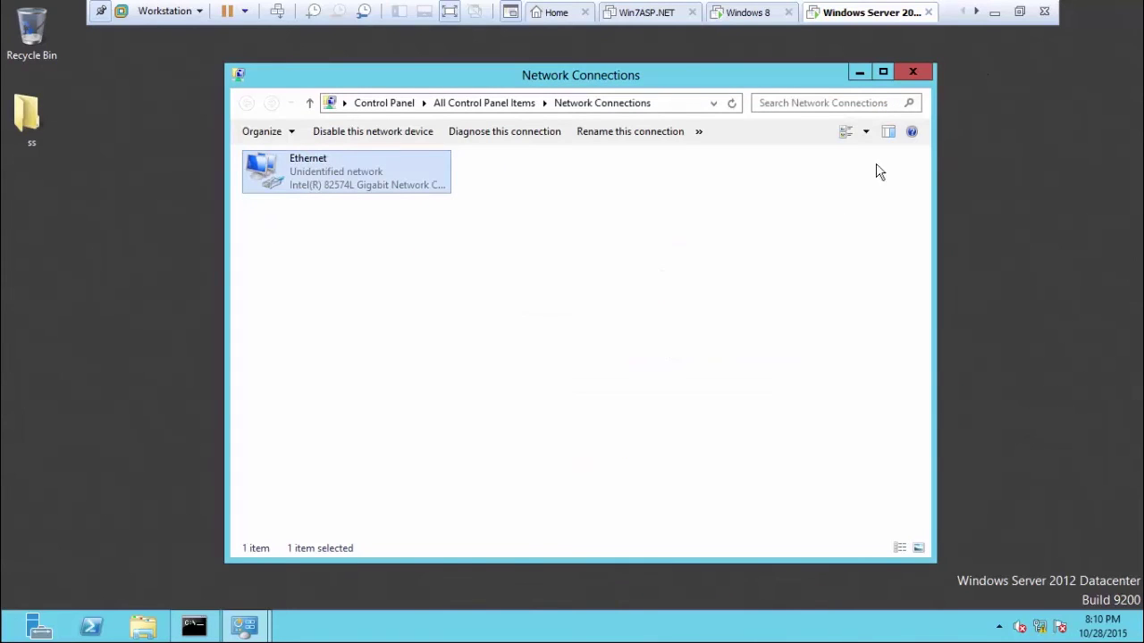
pyautogui.click(994, 12)
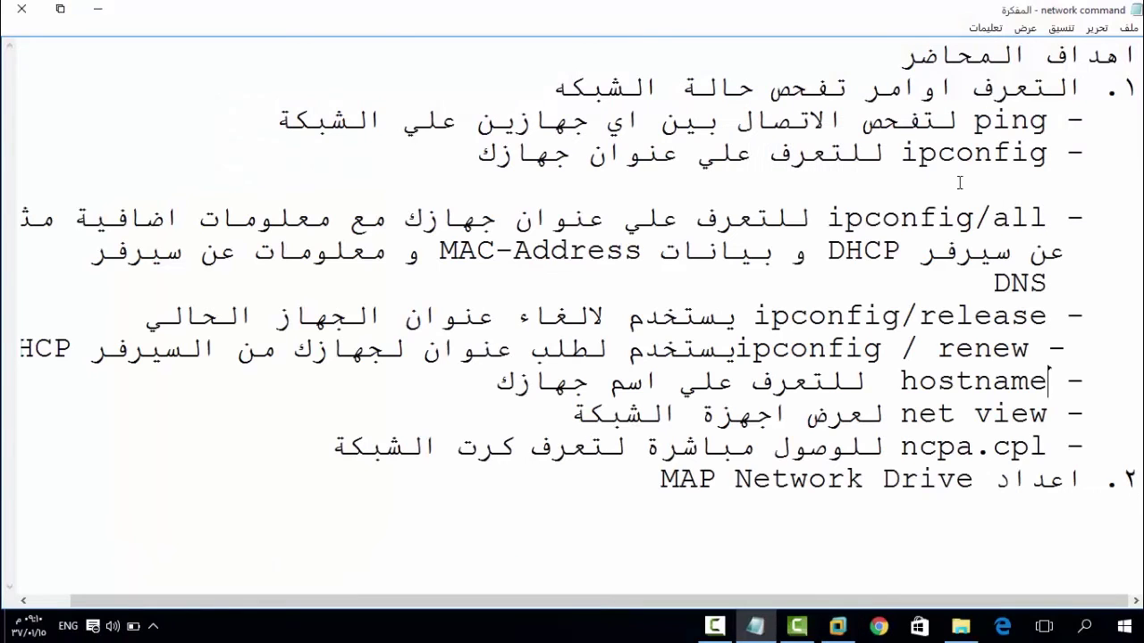
# Go over the ipconfig/all, release, renew and net view notes, then return to the server's command prompt.
pyautogui.click(862, 216)
pyautogui.click(864, 309)
pyautogui.click(958, 308)
pyautogui.moveTo(812, 353); pyautogui.dragTo(942, 351)
pyautogui.click(954, 350)
pyautogui.click(921, 416)
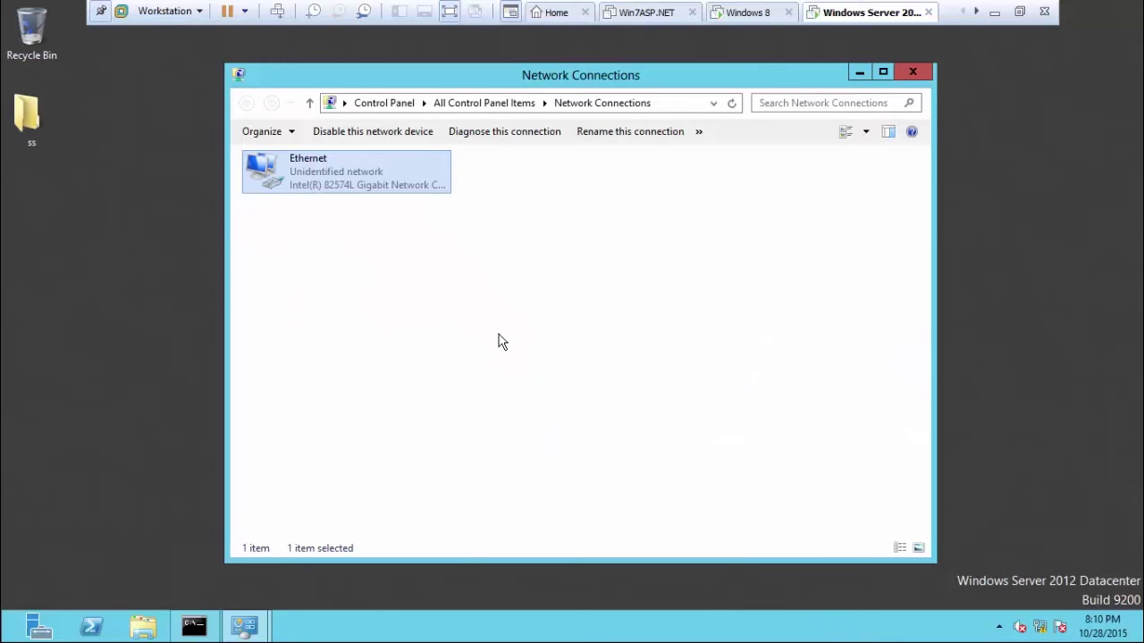
pyautogui.click(194, 626)
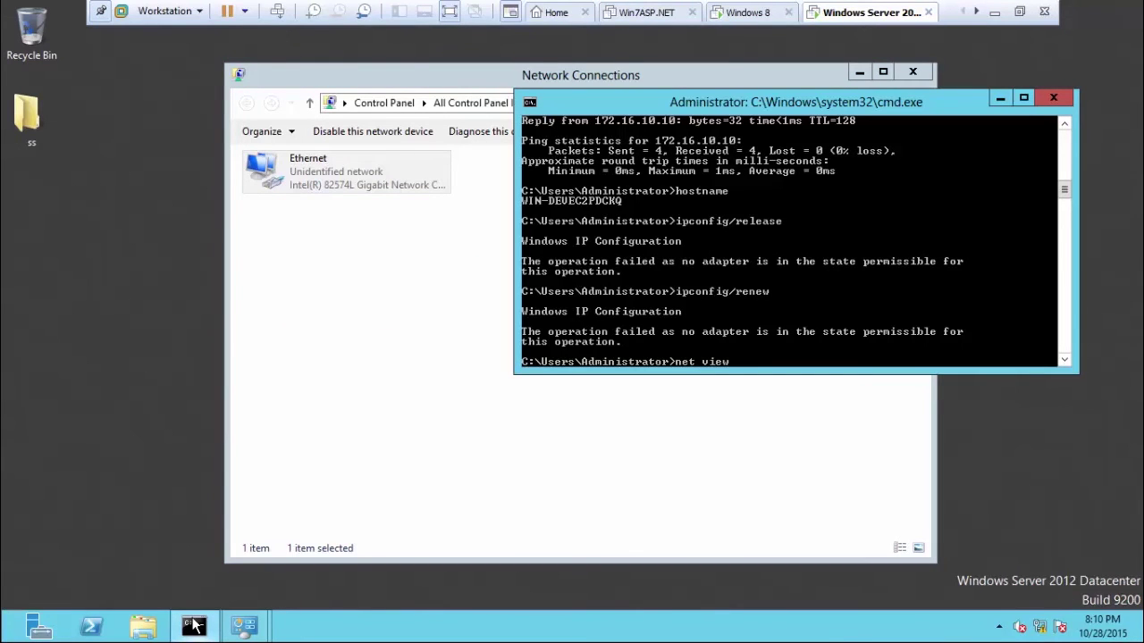
# Run net view, listing STUDENT and WIN-DEVEC2PDCKQ, then switch to the Windows 8 VM.
pyautogui.press('Return')
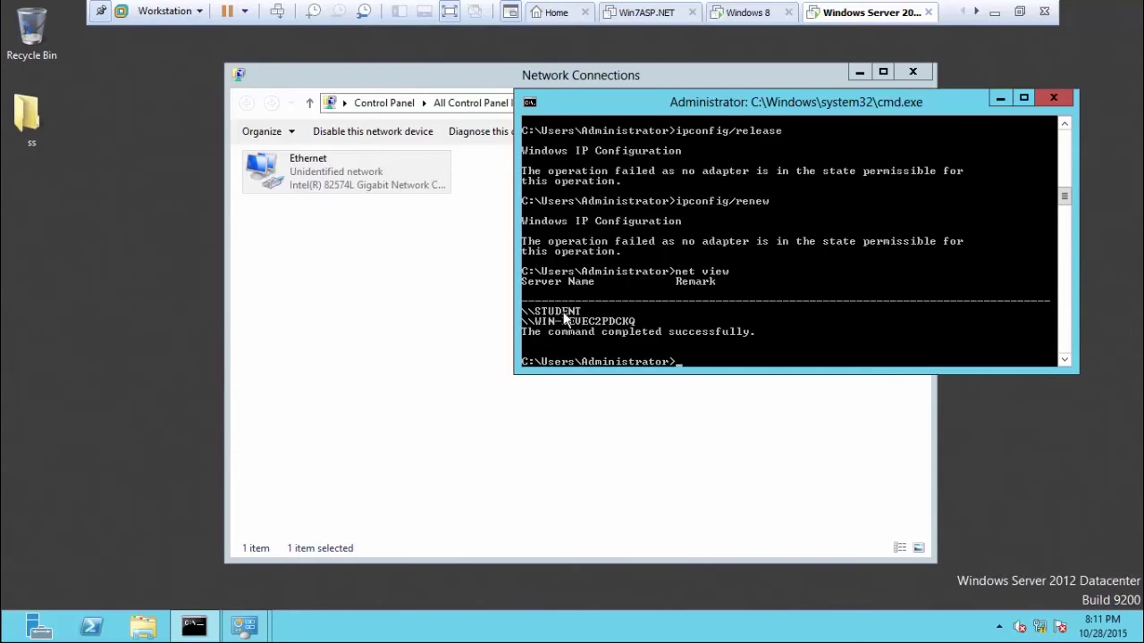
pyautogui.click(754, 16)
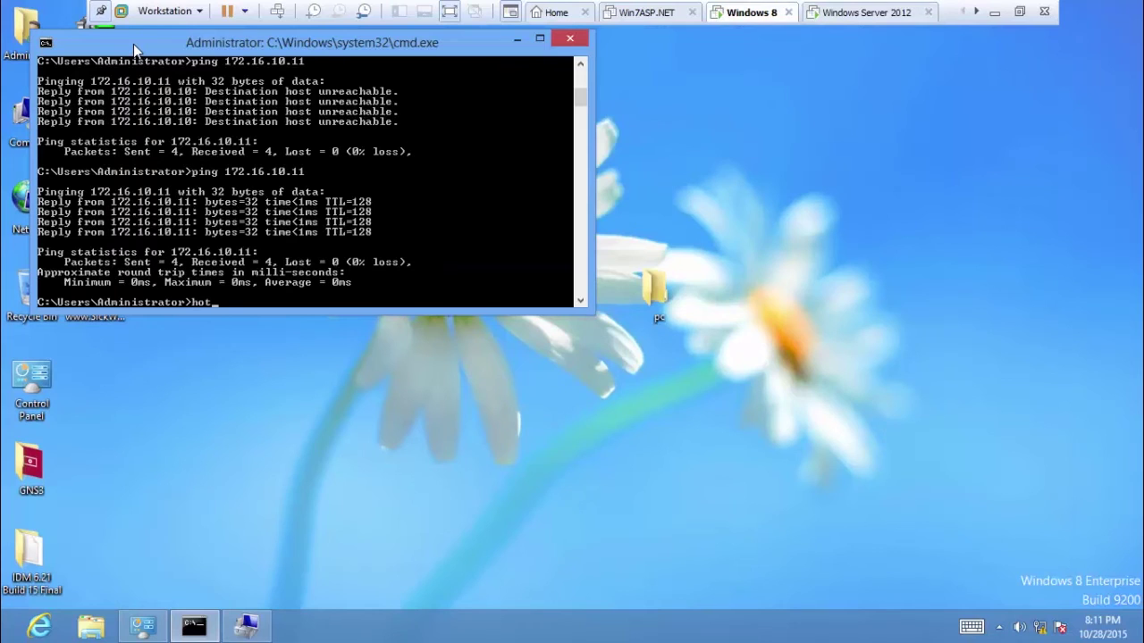
# Confirm the Windows 8 computer name is student with hostname and the System window, then close it.
pyautogui.write('e')
pyautogui.press('Return')
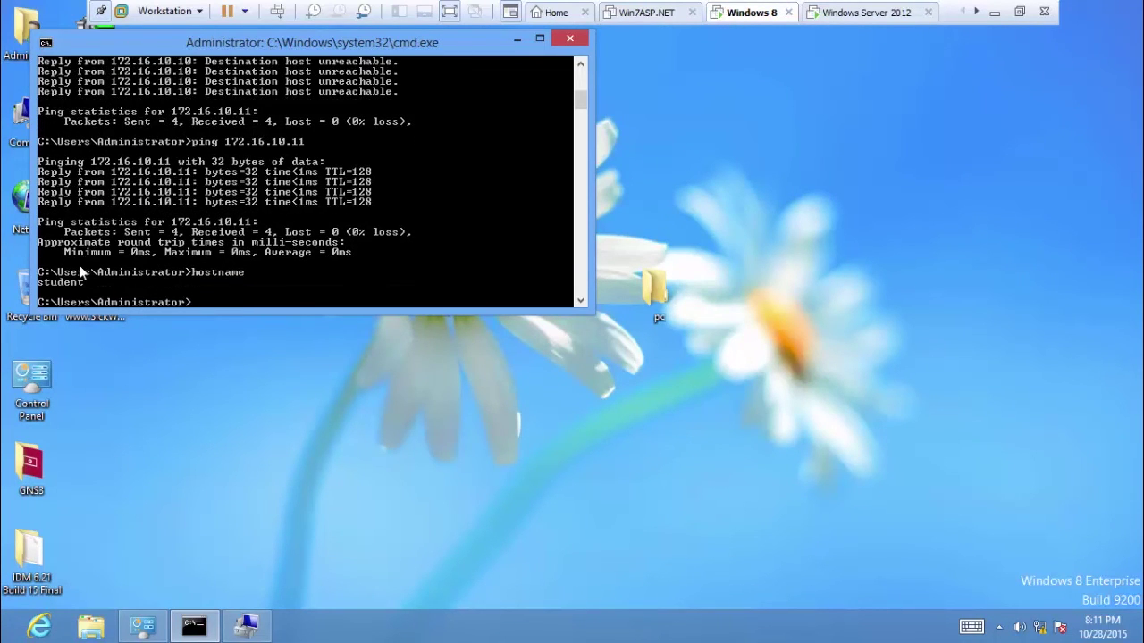
pyautogui.rightClick(4, 107)
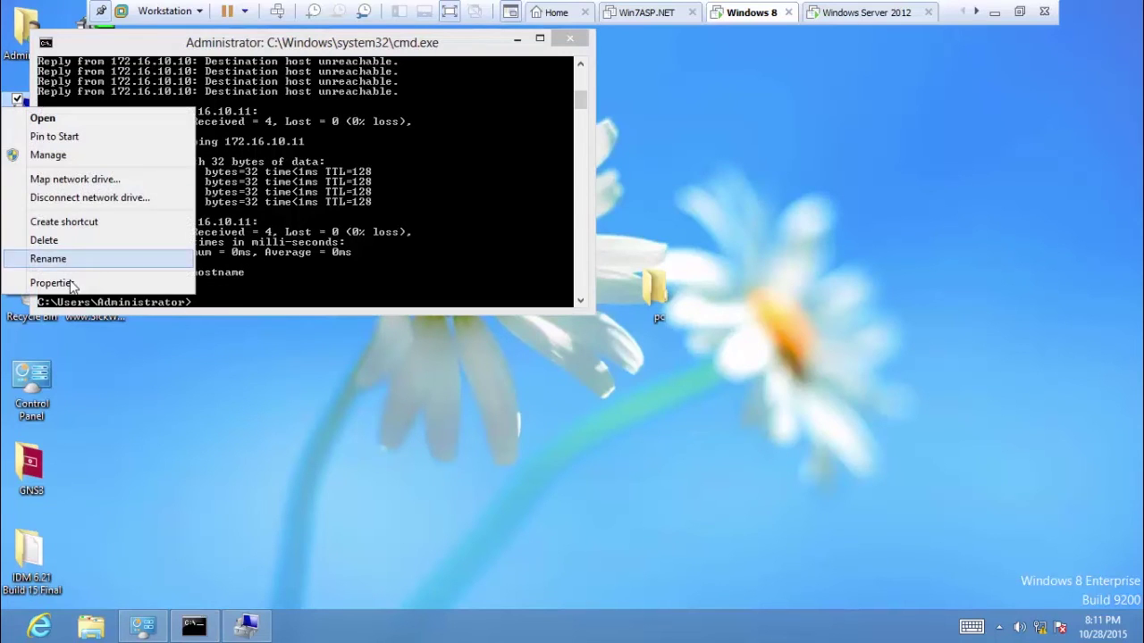
pyautogui.click(71, 283)
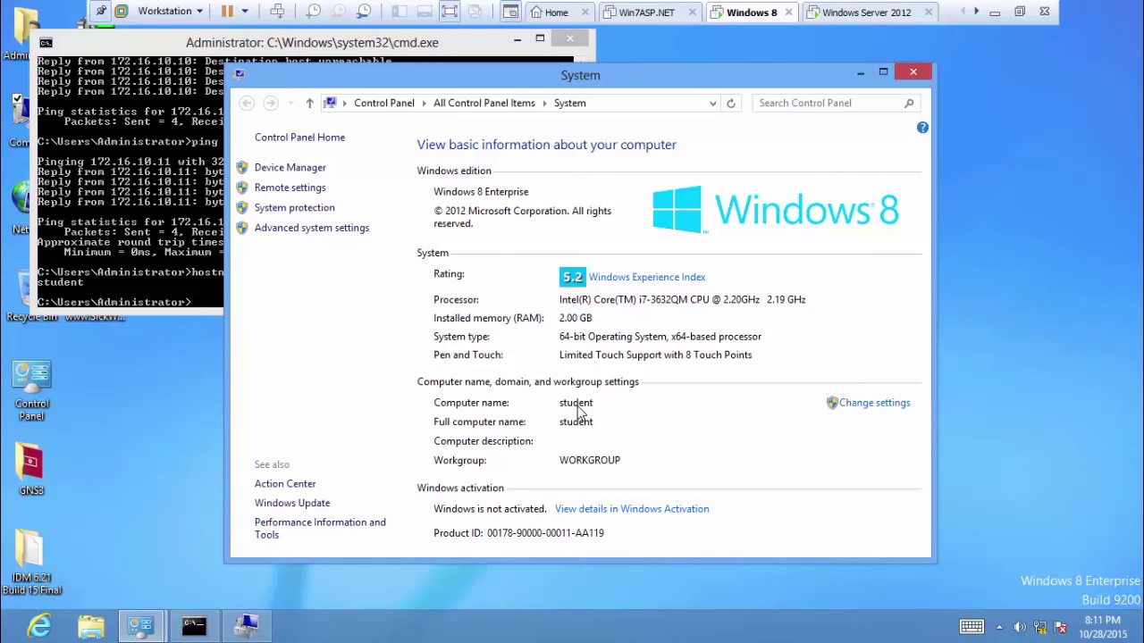
pyautogui.click(924, 74)
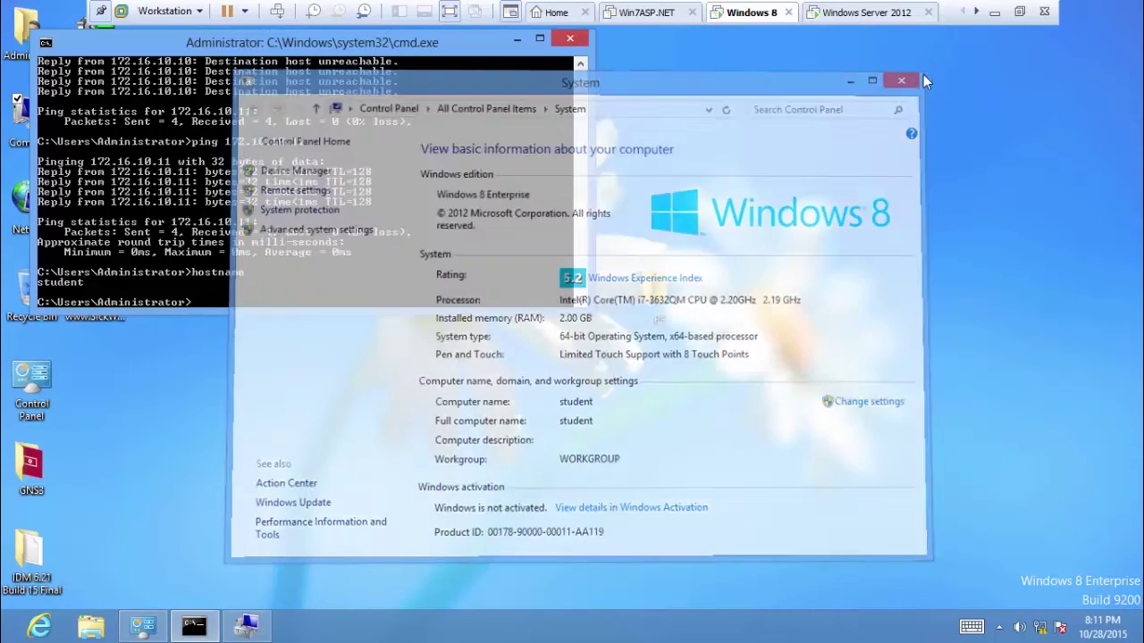
pyautogui.click(995, 12)
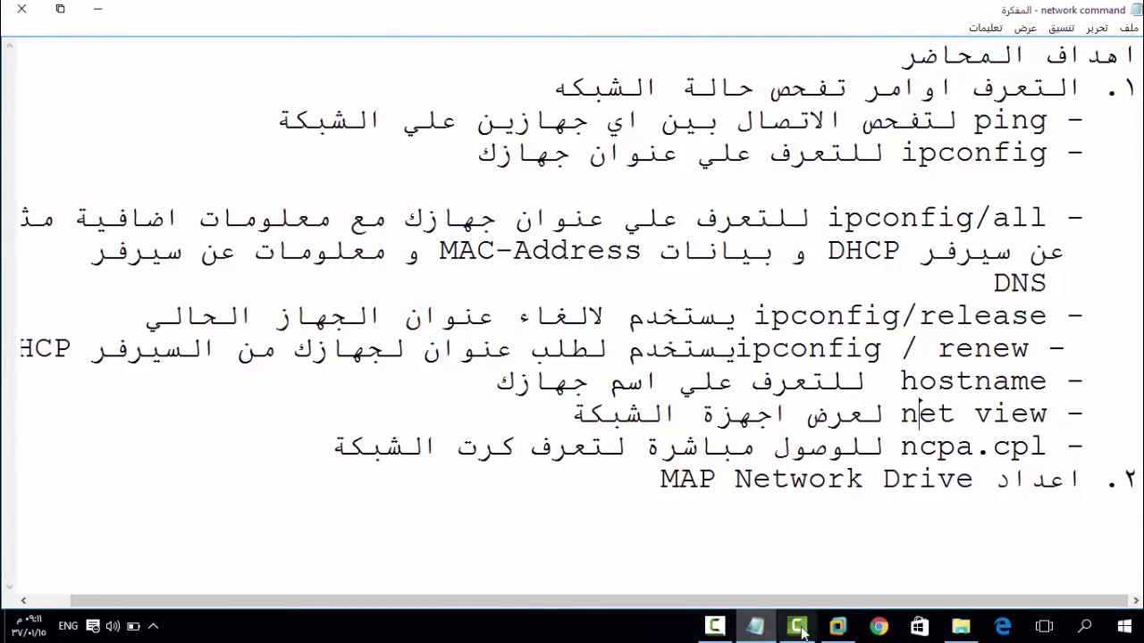
# Return from the Notepad notes to the Windows 8 VM and minimize its command prompt.
pyautogui.click(836, 627)
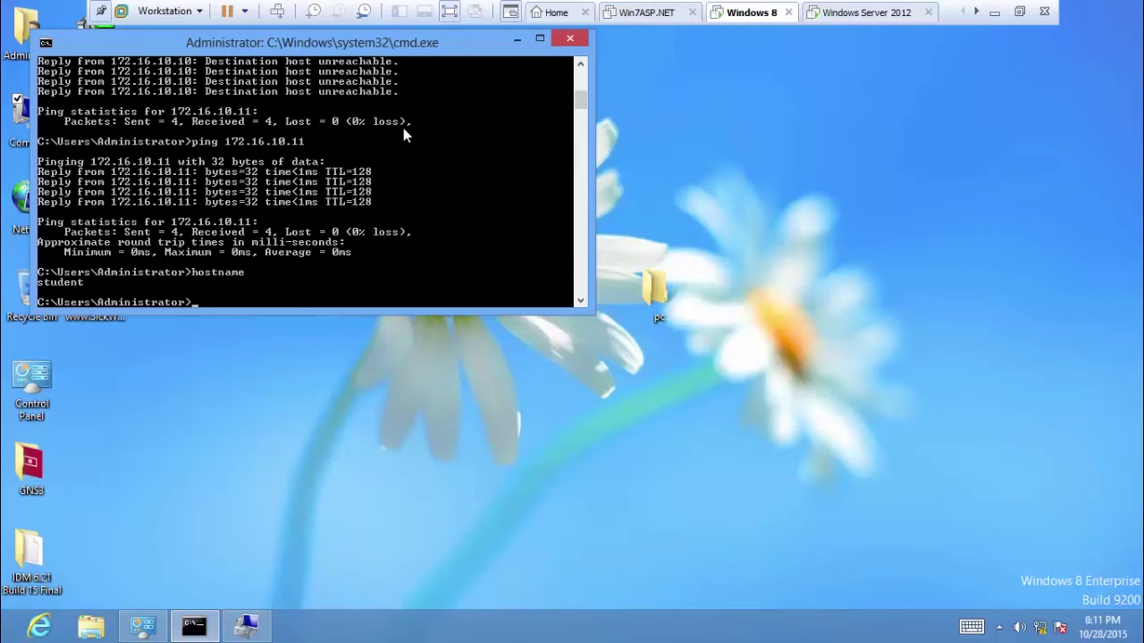
pyautogui.click(509, 41)
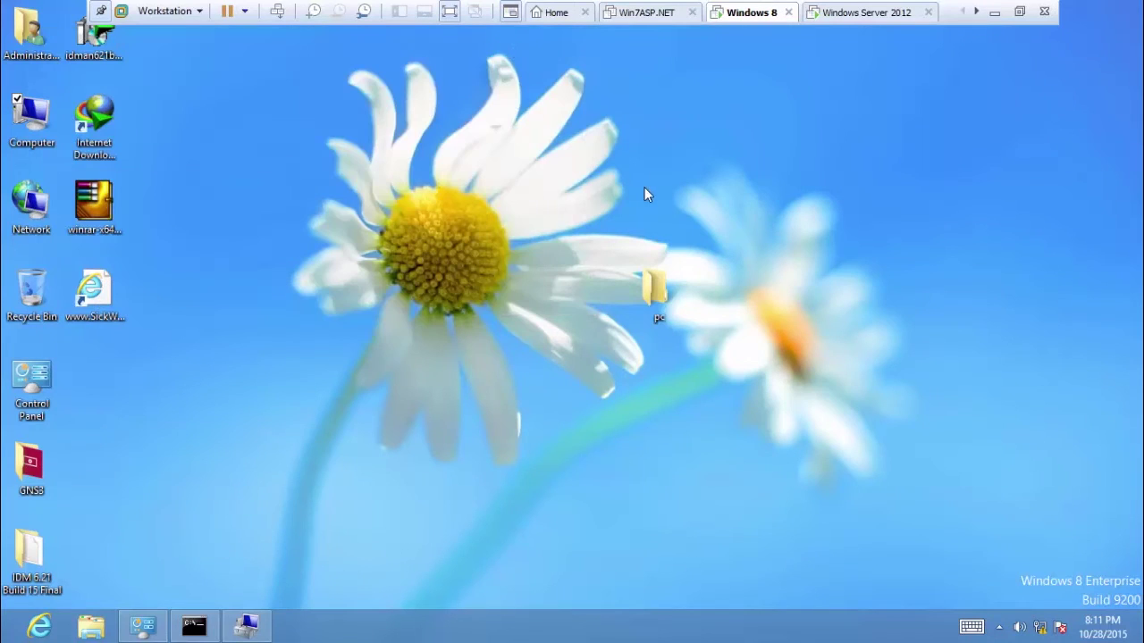
# Create a new desktop folder on the Windows 8 VM and name it test.
pyautogui.click(650, 277)
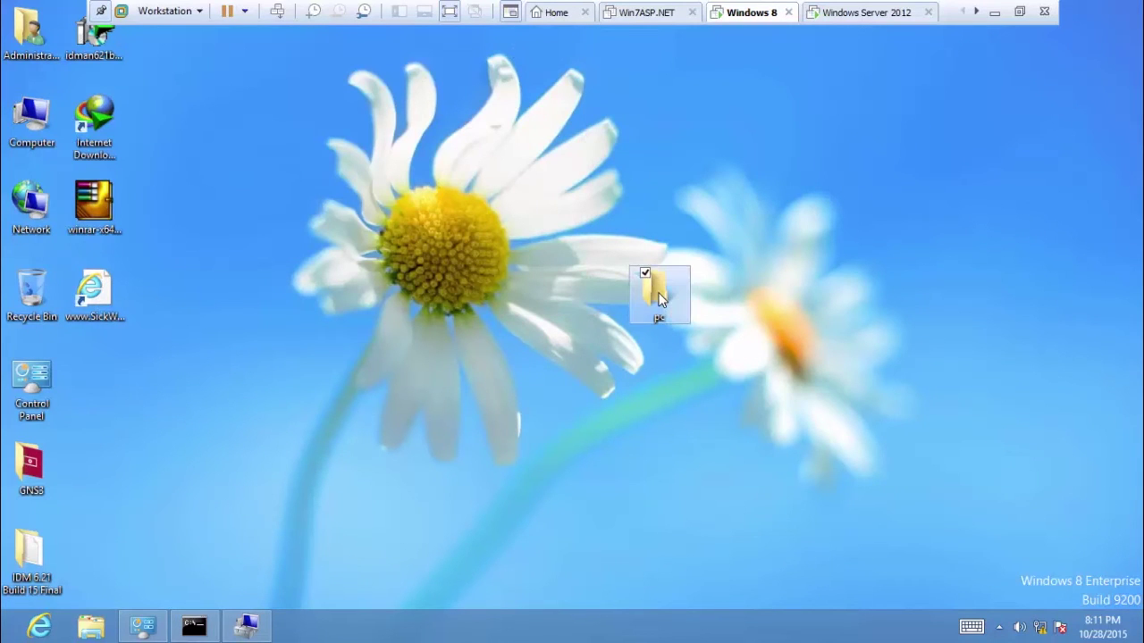
pyautogui.rightClick(532, 147)
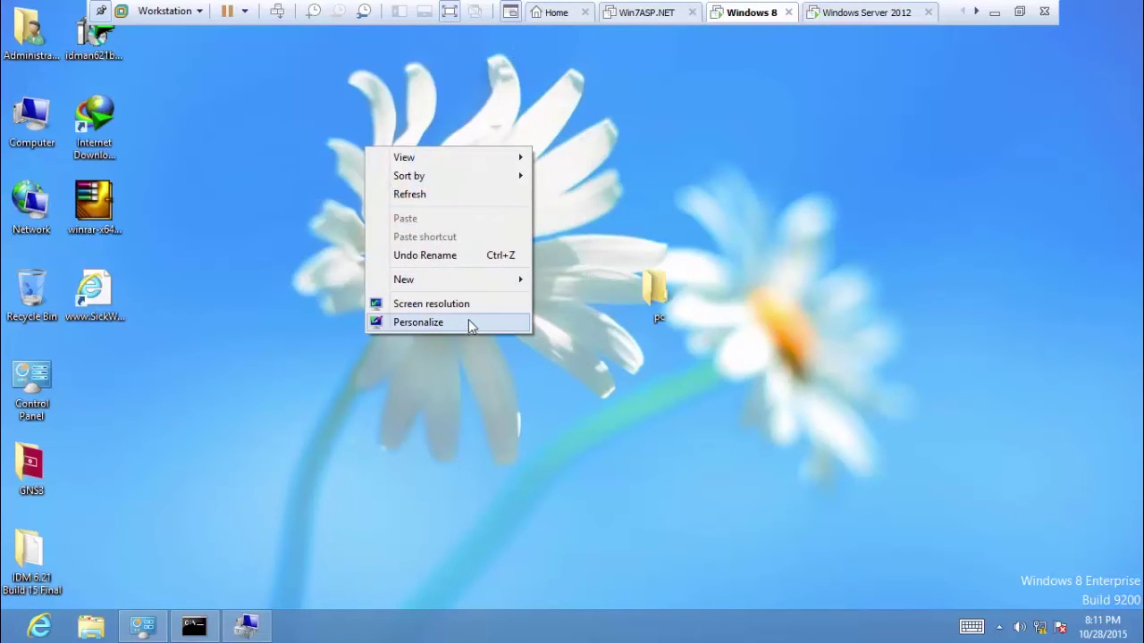
pyautogui.moveTo(507, 279)
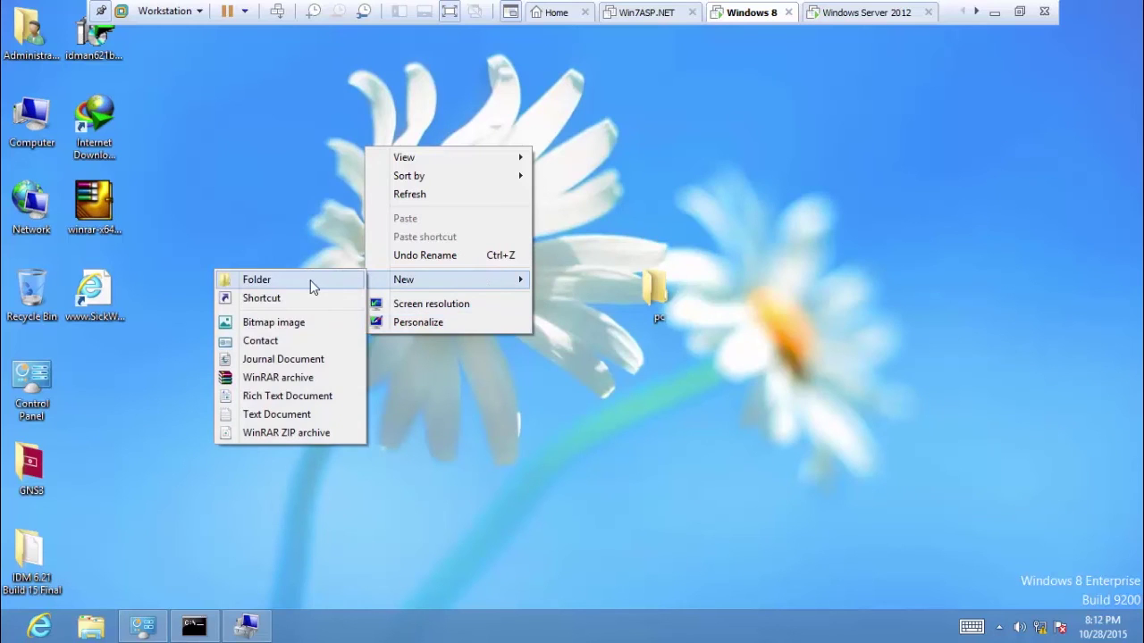
pyautogui.click(310, 280)
pyautogui.click(527, 208)
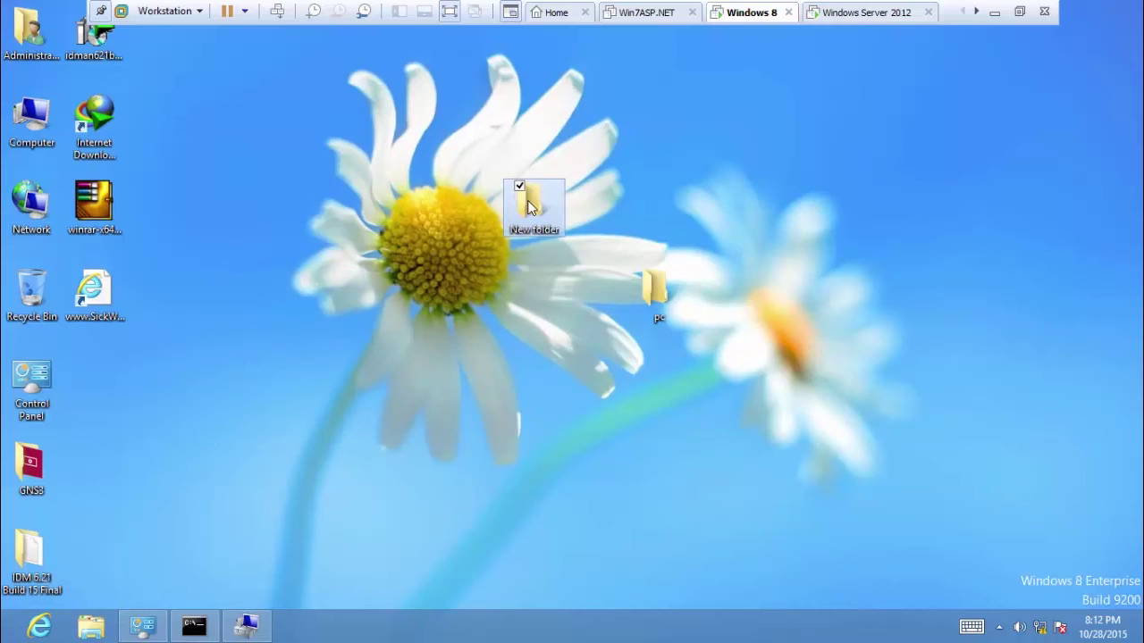
pyautogui.click(527, 207)
pyautogui.write('test')
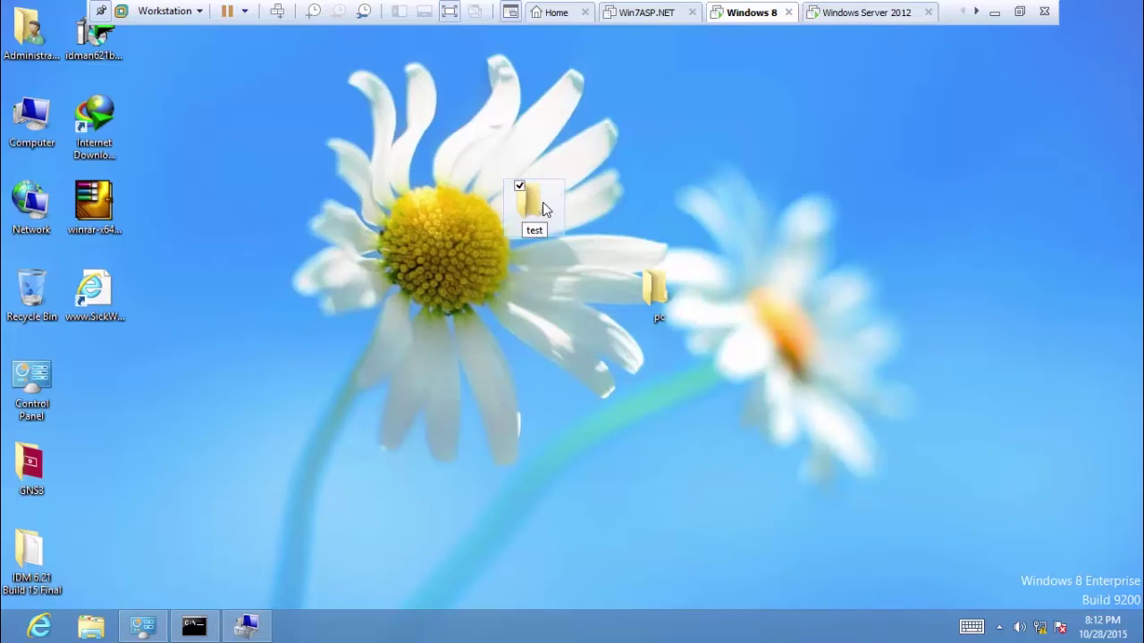
pyautogui.click(541, 206)
# Share the test folder through Properties > Advanced Sharing as \\STUDENT\test.
pyautogui.rightClick(542, 207)
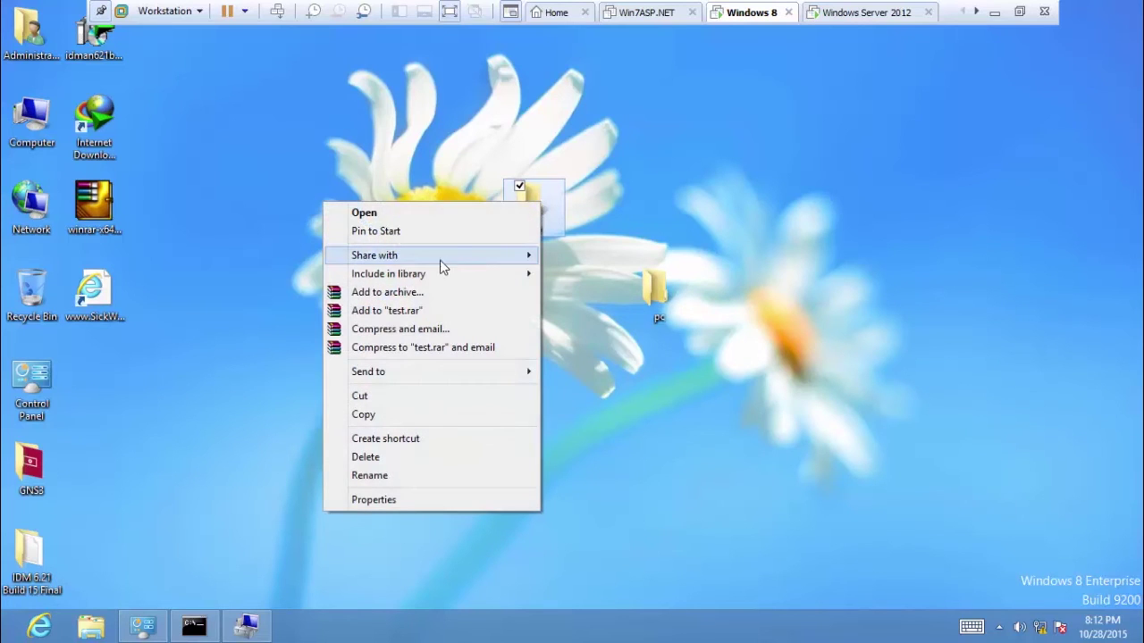
pyautogui.click(374, 498)
pyautogui.click(616, 239)
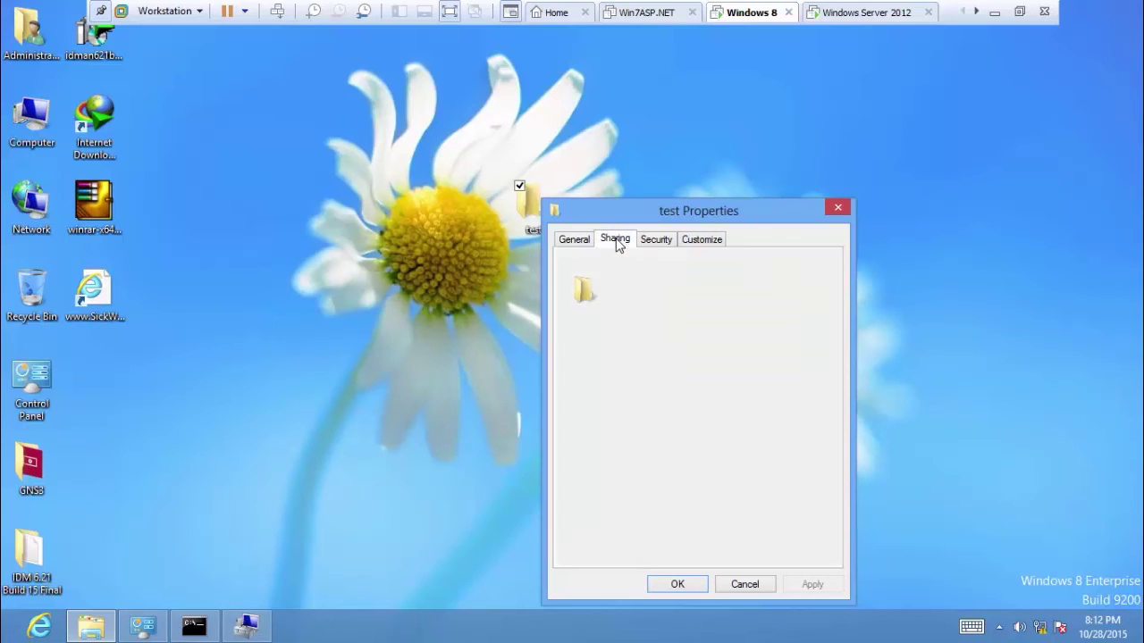
pyautogui.click(614, 442)
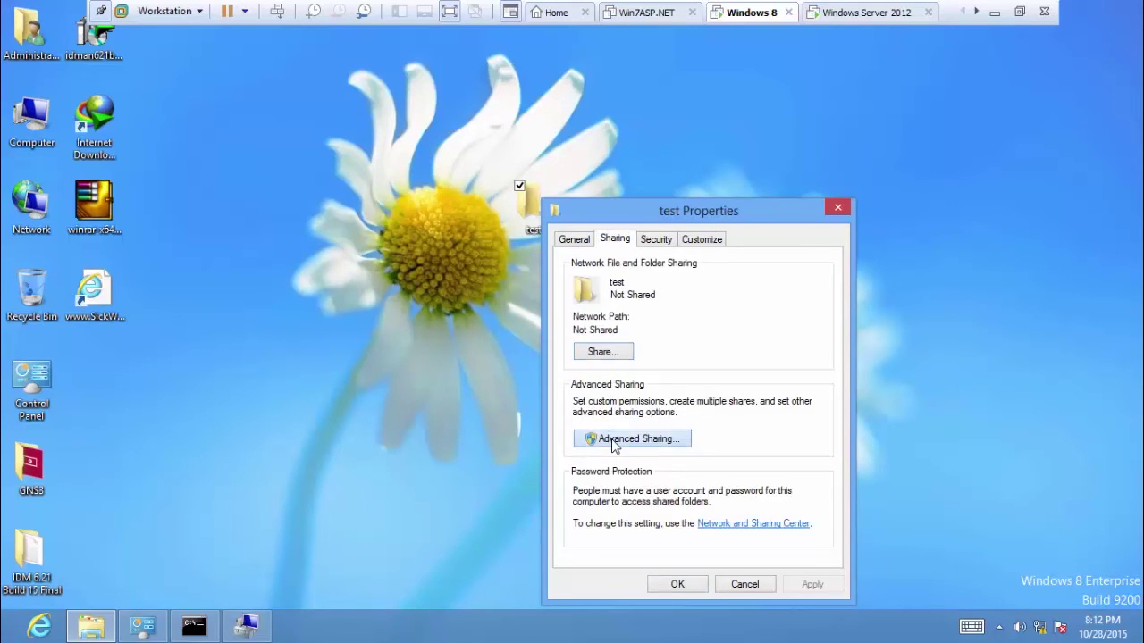
pyautogui.click(572, 269)
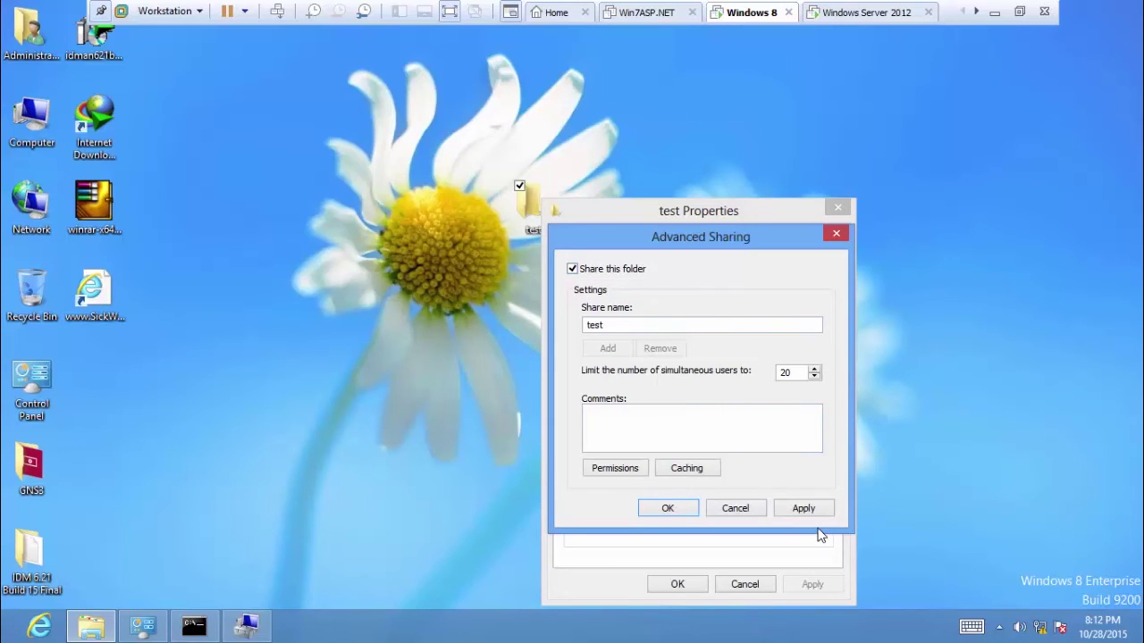
pyautogui.click(804, 509)
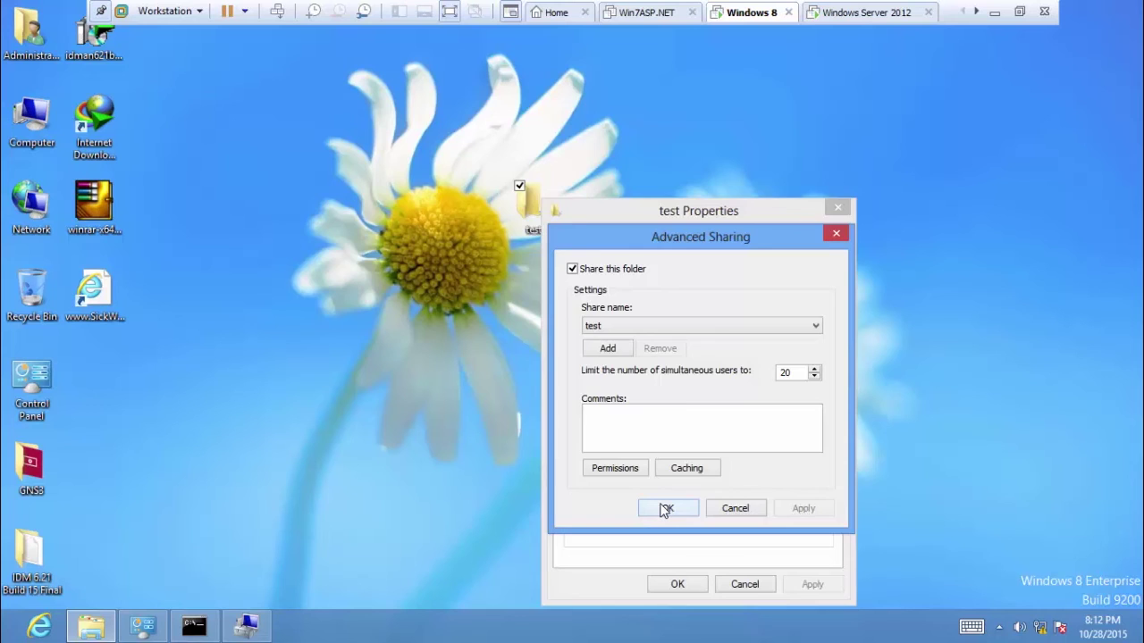
pyautogui.click(665, 509)
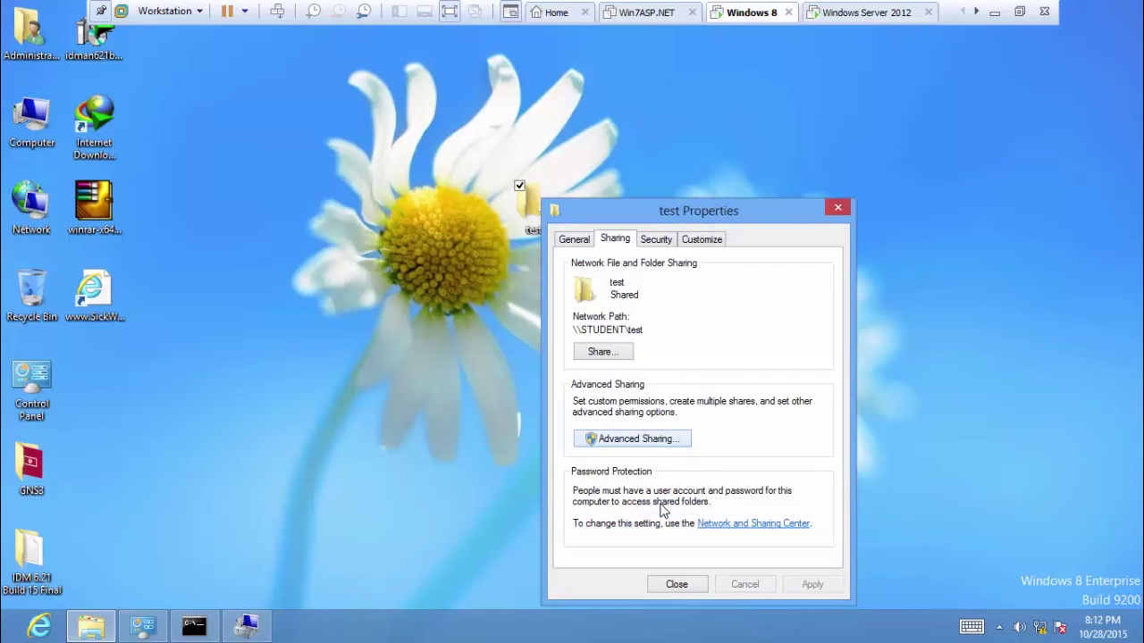
pyautogui.click(675, 590)
pyautogui.doubleClick(32, 114)
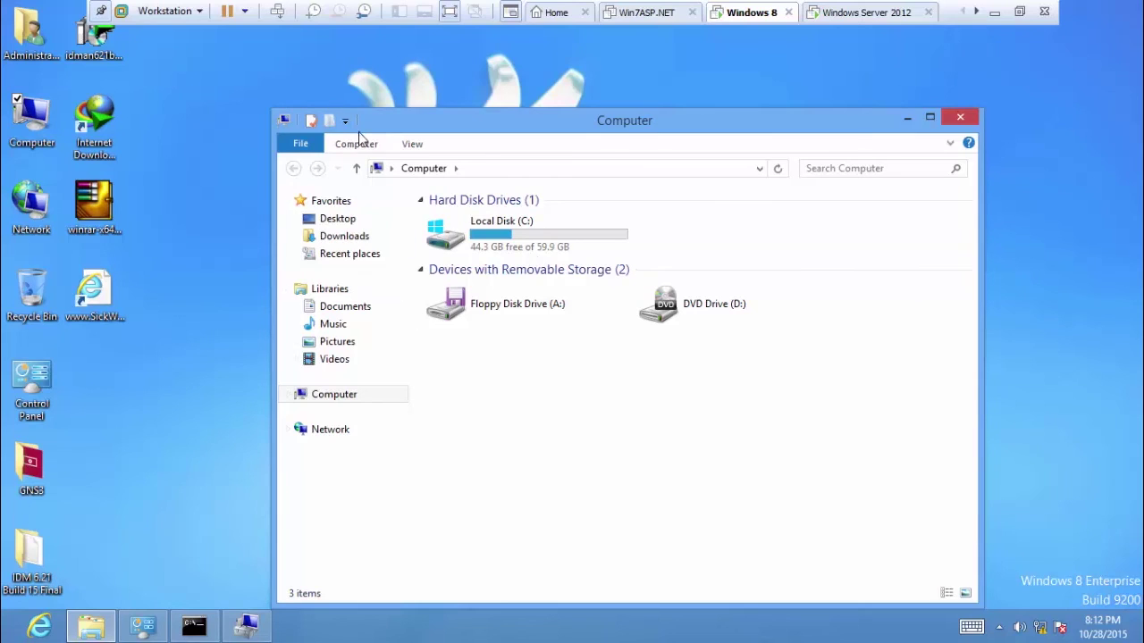
# Start the Map network drive wizard from the Computer window's ribbon and list the drive letters.
pyautogui.press('alt')
pyautogui.press('alt')
pyautogui.press('alt')
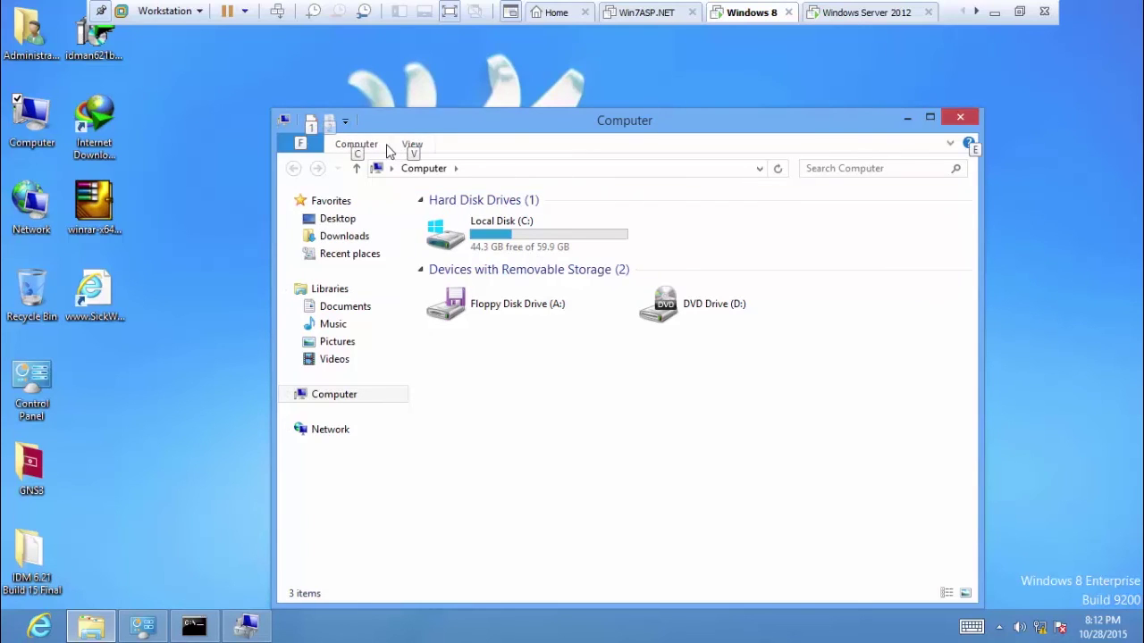
pyautogui.press('alt')
pyautogui.click(350, 146)
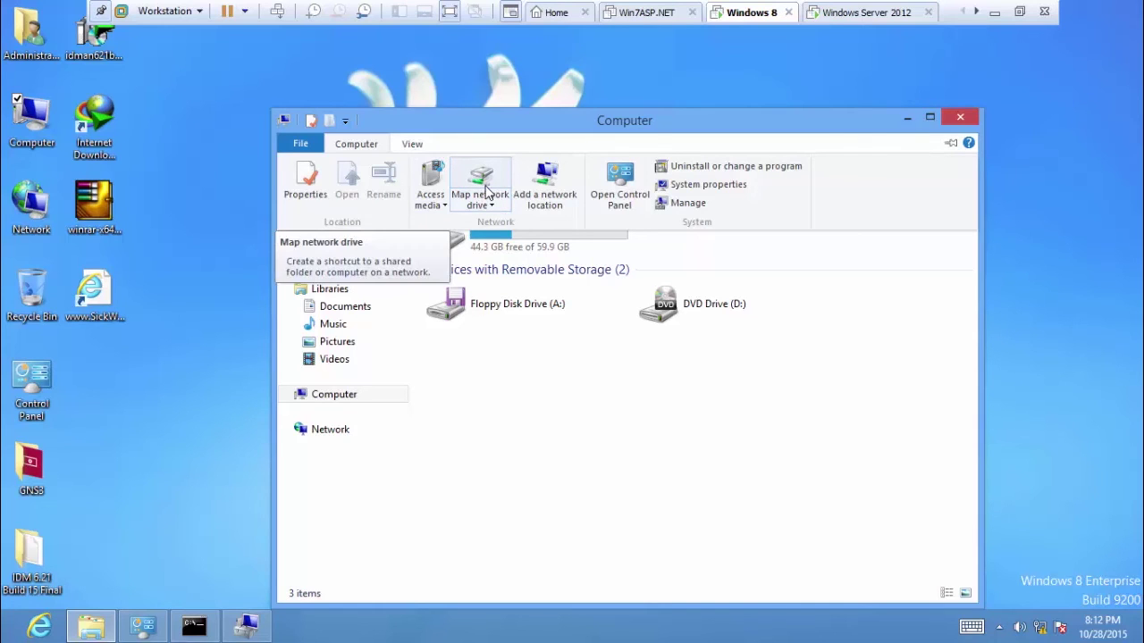
pyautogui.click(352, 147)
pyautogui.click(351, 146)
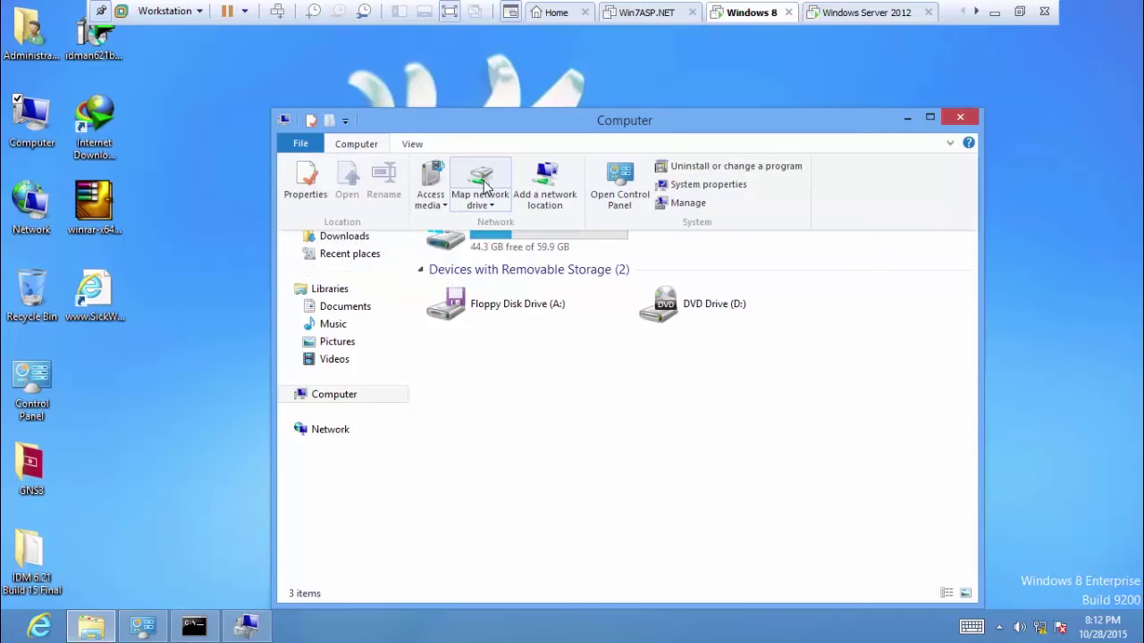
pyautogui.click(483, 183)
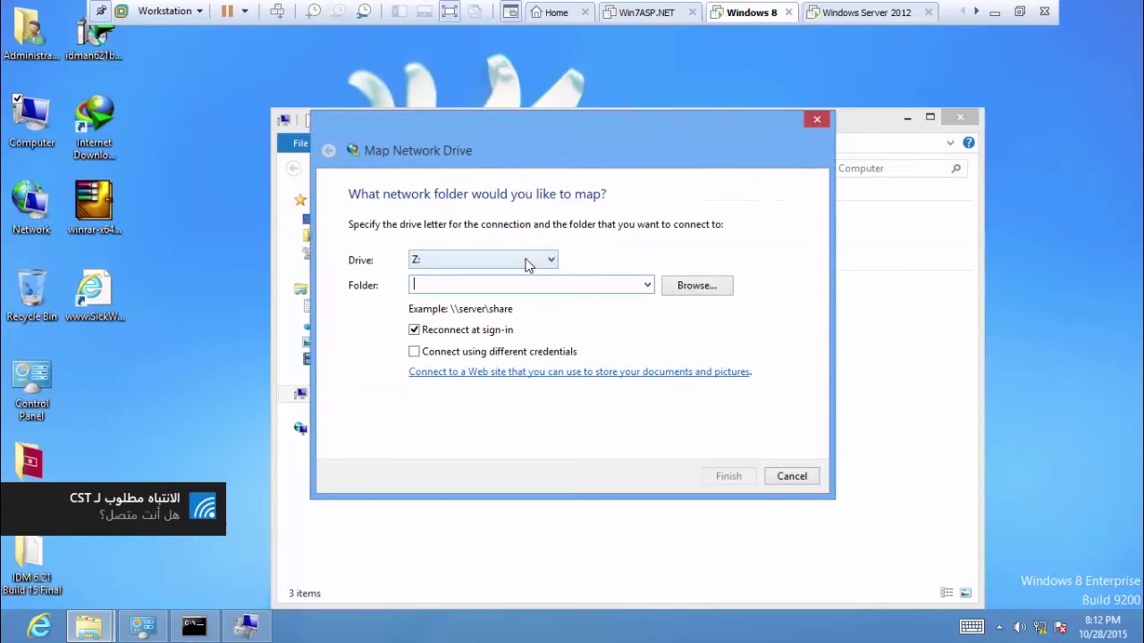
pyautogui.click(527, 265)
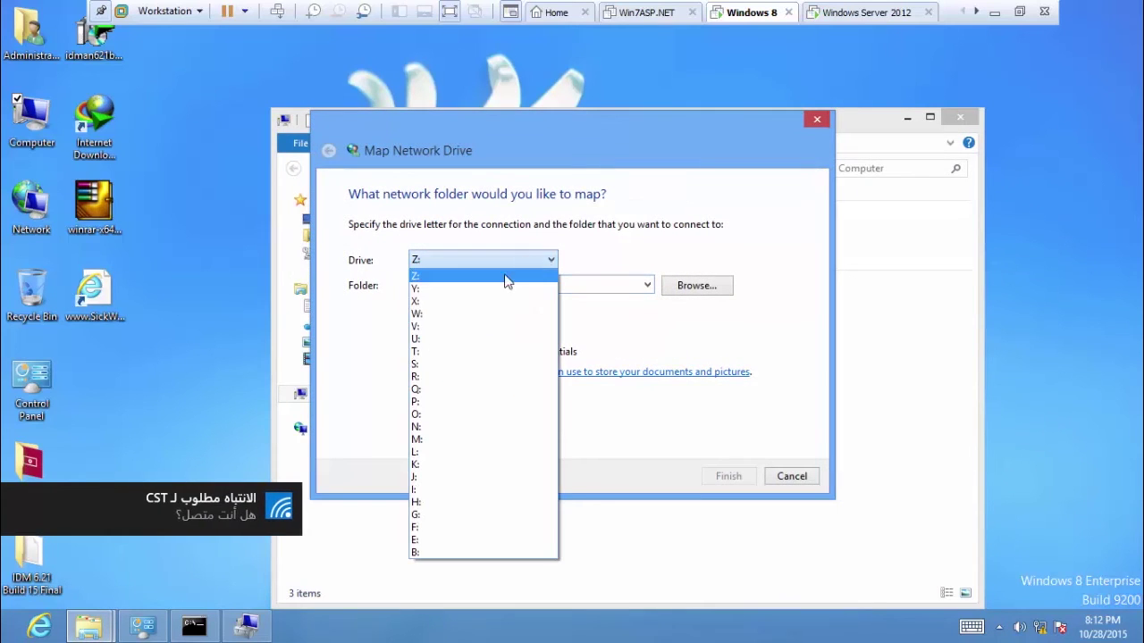
# Choose drive Y:, browse to server WIN-DEVEC2PDCKQ and enter the server account's password.
pyautogui.click(418, 290)
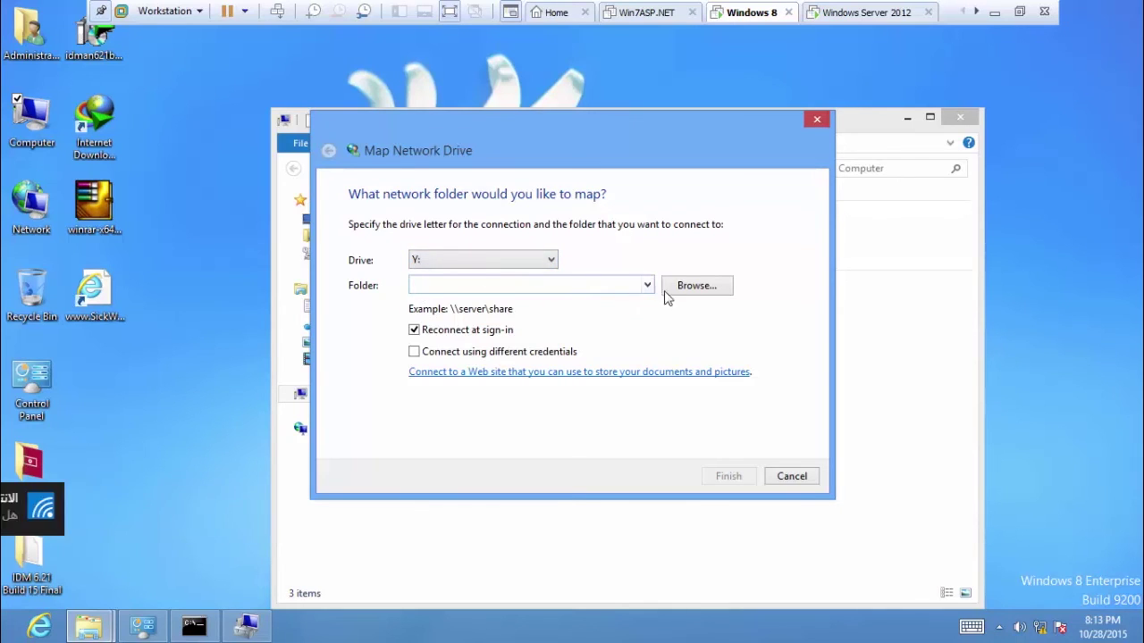
pyautogui.click(712, 284)
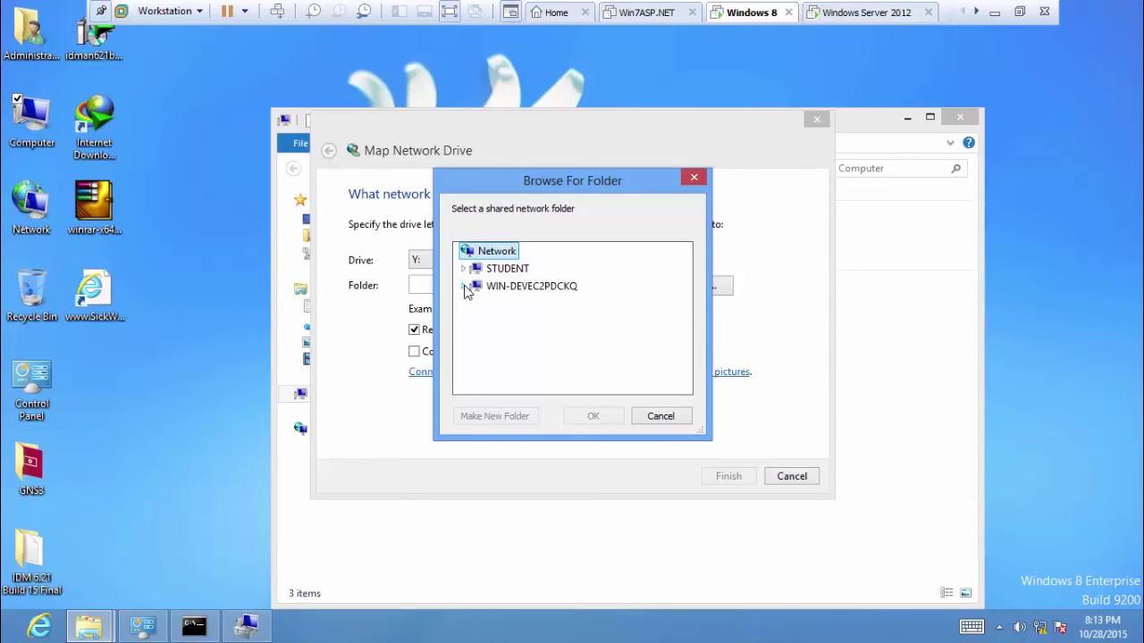
pyautogui.click(464, 286)
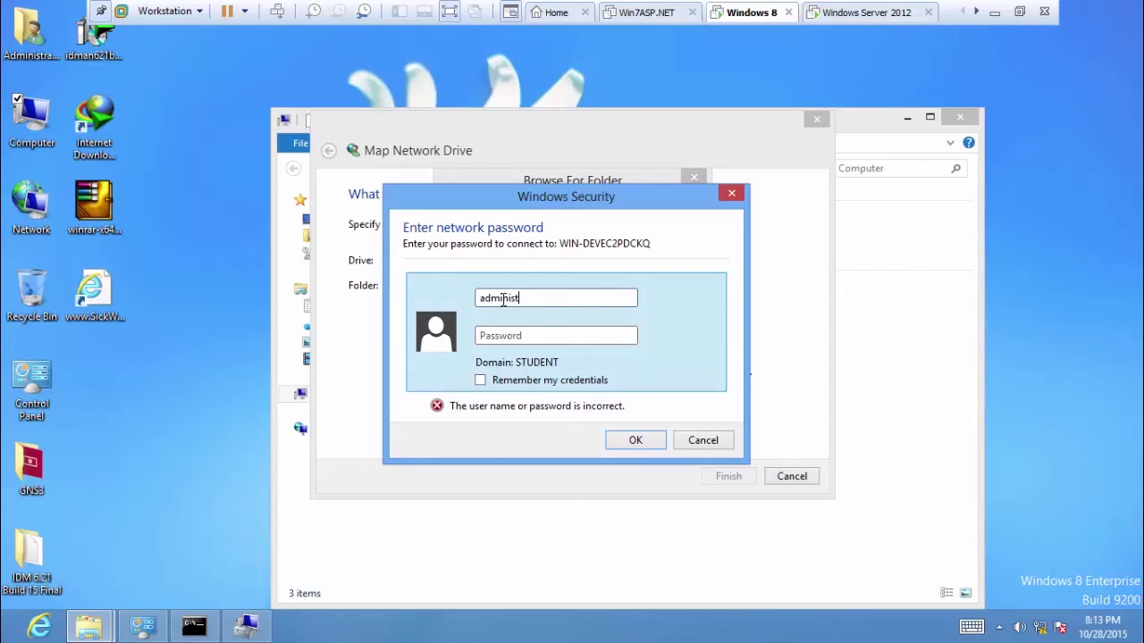
pyautogui.click(511, 336)
pyautogui.write('p')
pyautogui.press('BackSpace')
pyautogui.press('BackSpace')
pyautogui.press('BackSpace')
pyautogui.press('BackSpace')
pyautogui.click(497, 341)
pyautogui.click(652, 443)
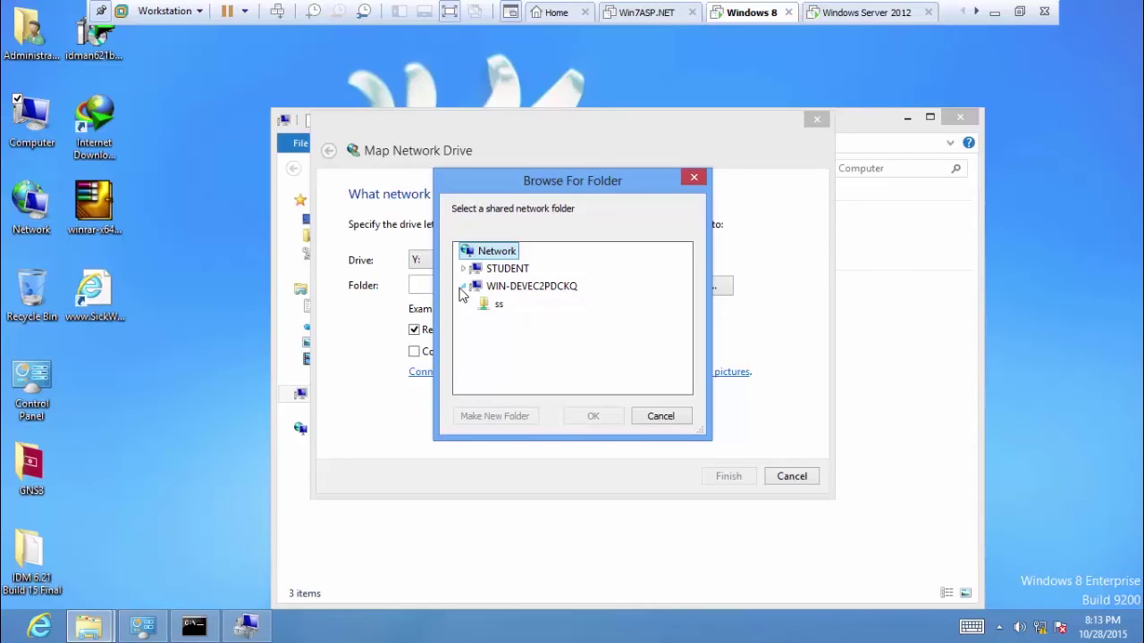
# Select the ss share on WIN-DEVEC2PDCKQ as the folder to map.
pyautogui.click(903, 10)
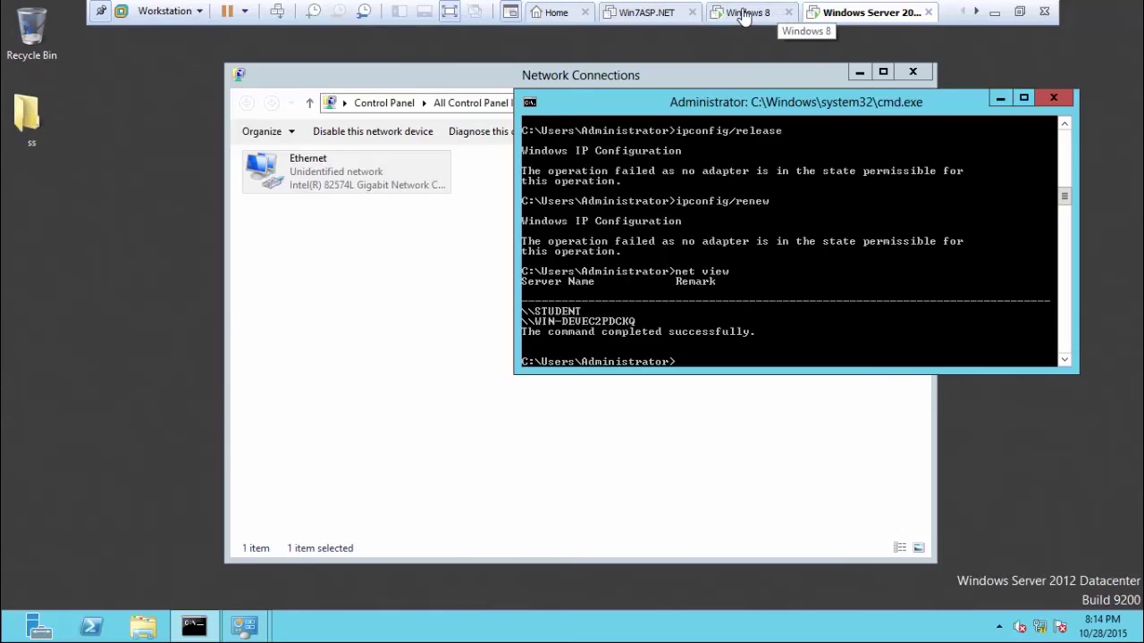
pyautogui.click(753, 20)
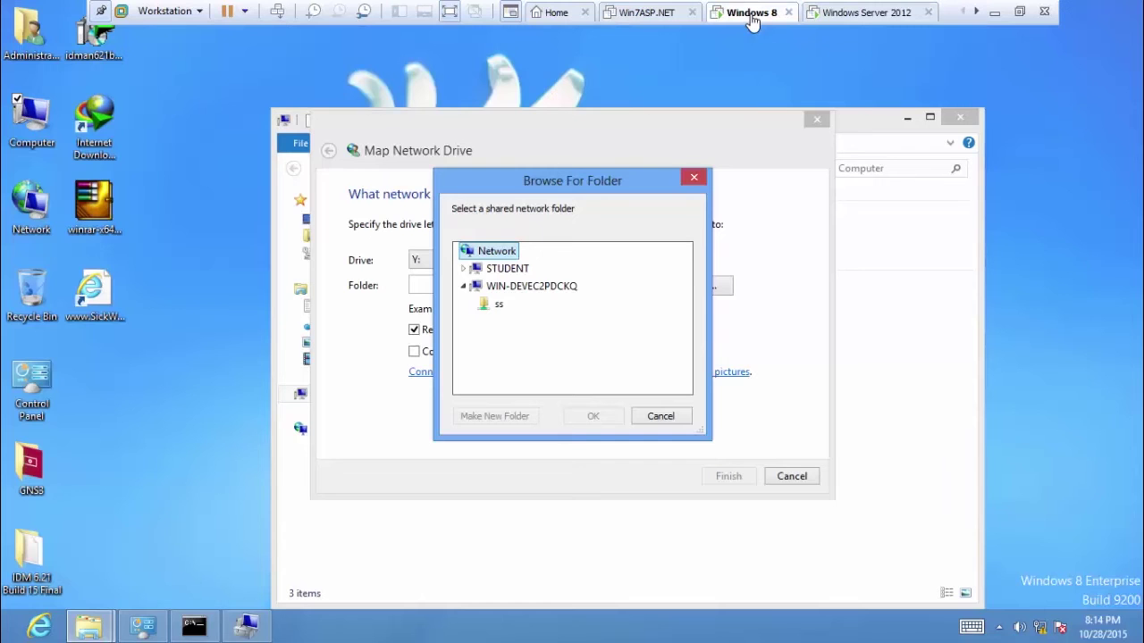
pyautogui.click(490, 305)
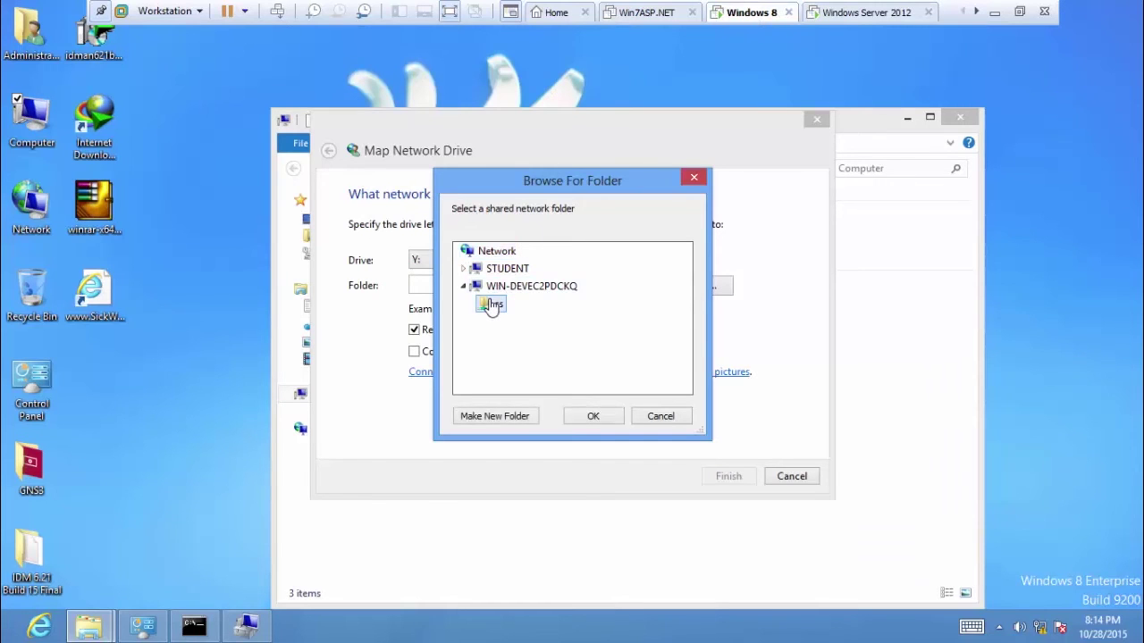
pyautogui.click(593, 419)
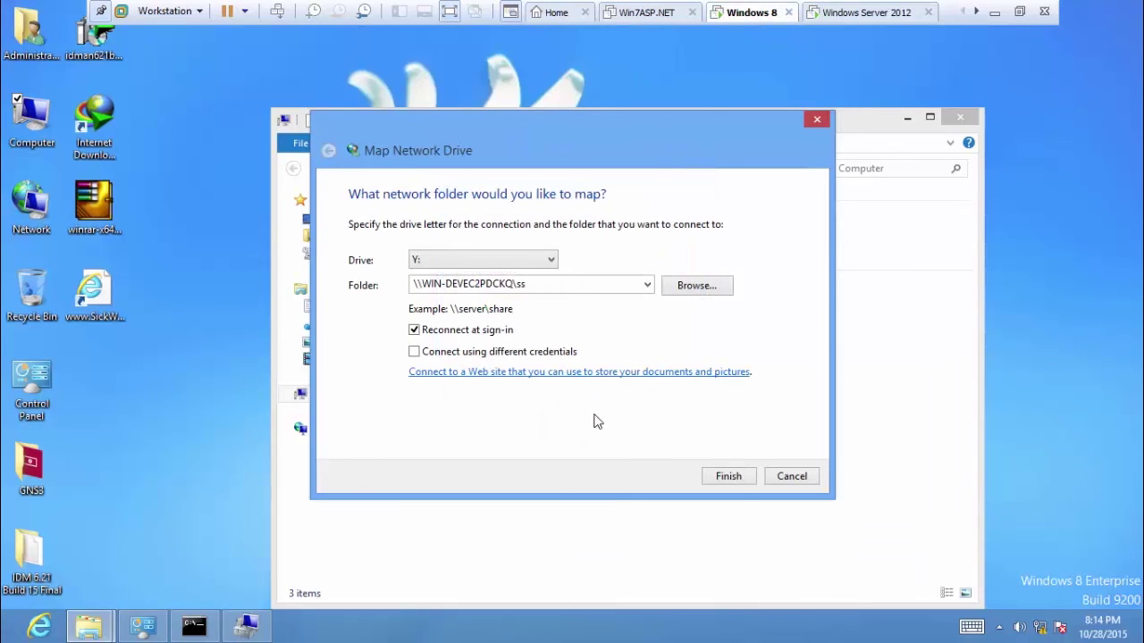
# Finish mapping ss as drive Y: and close the drive window that opens.
pyautogui.click(728, 476)
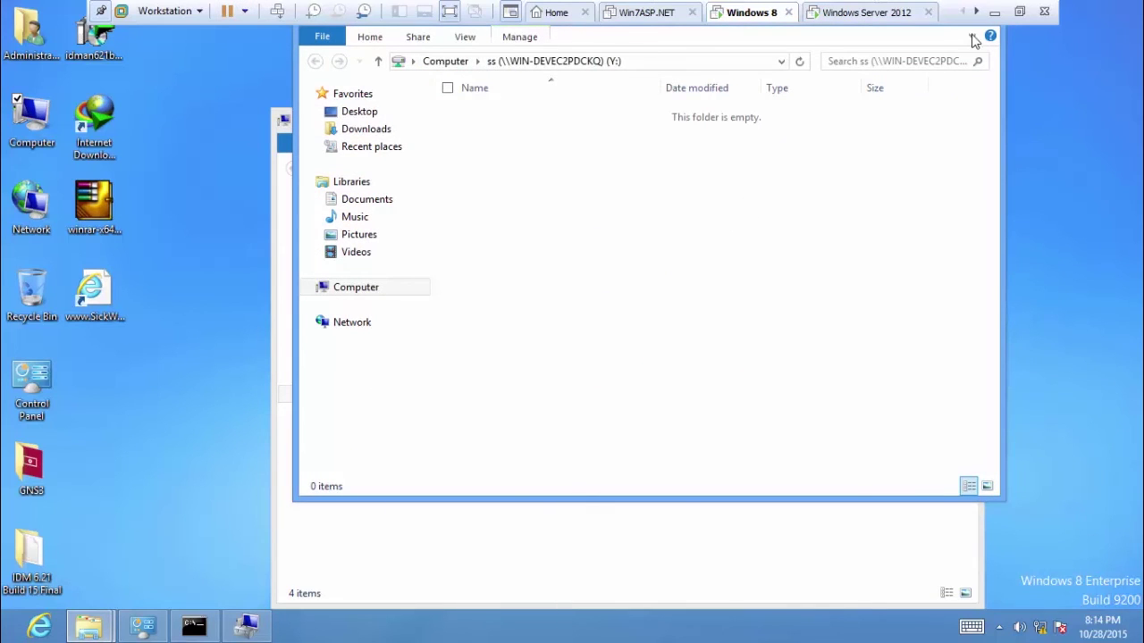
pyautogui.click(101, 11)
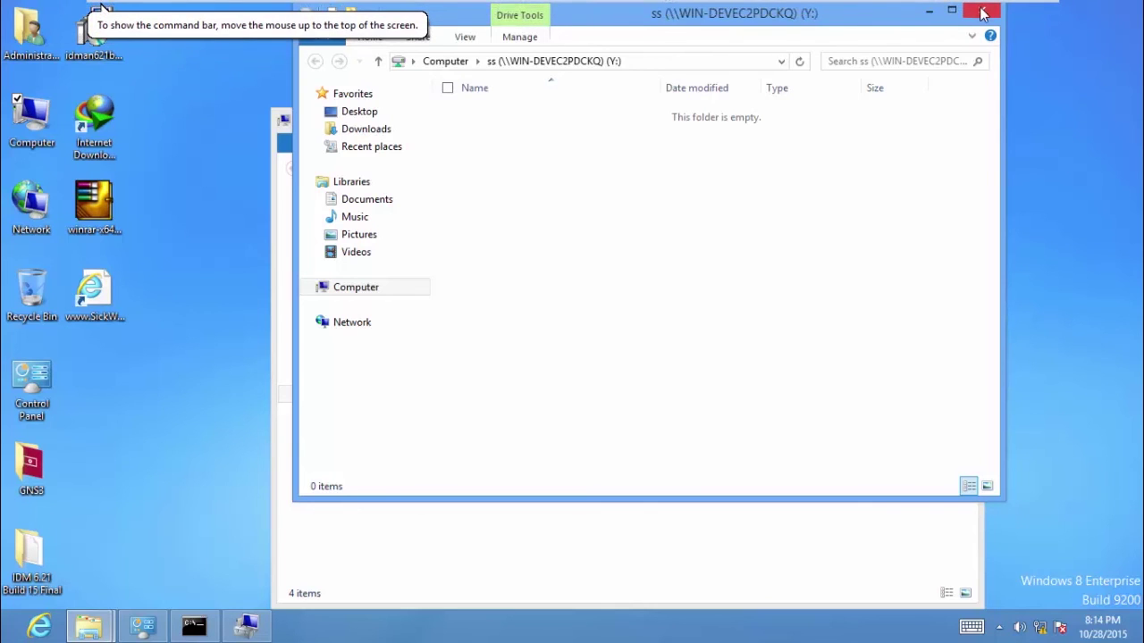
pyautogui.click(983, 13)
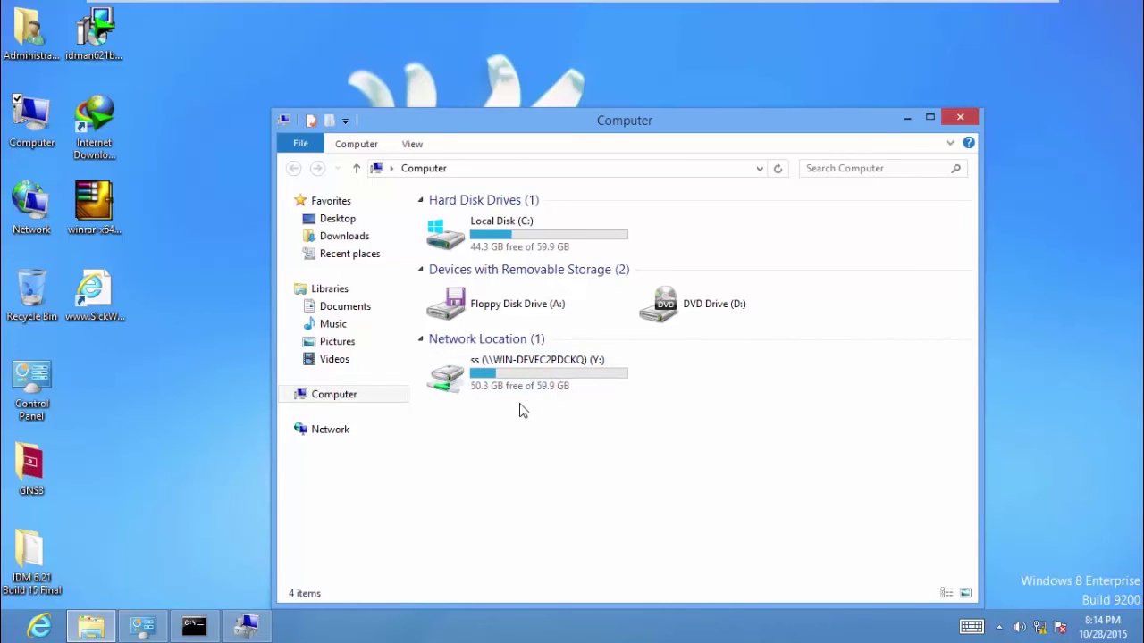
# Open the mapped ss (Y:) drive from Computer to verify it, then minimize it to the desktop.
pyautogui.click(461, 384)
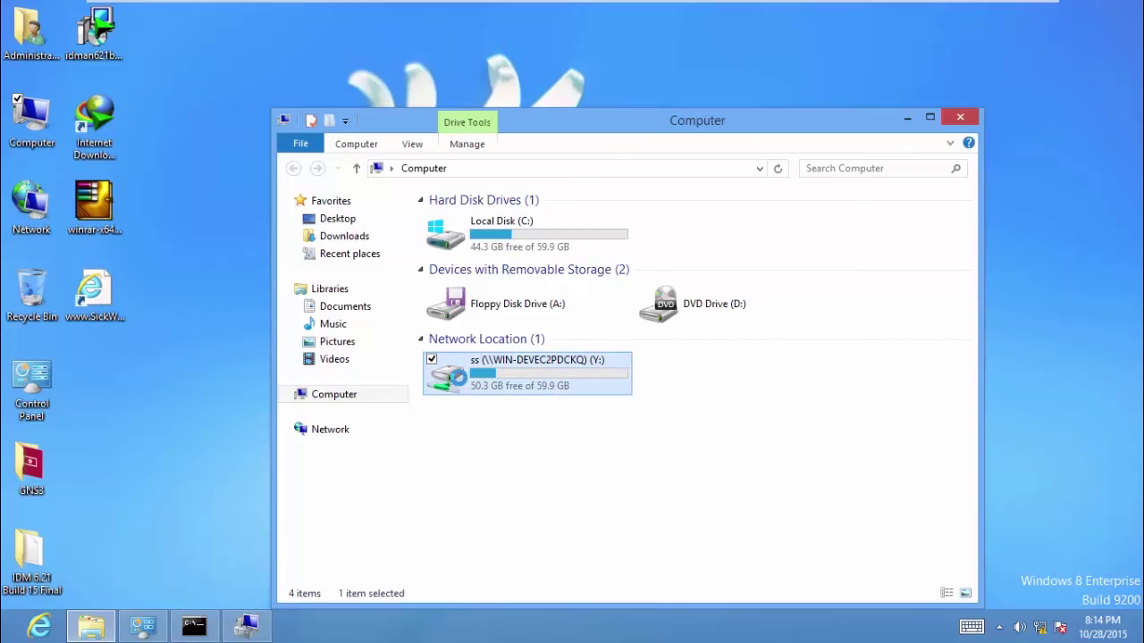
pyautogui.doubleClick(473, 382)
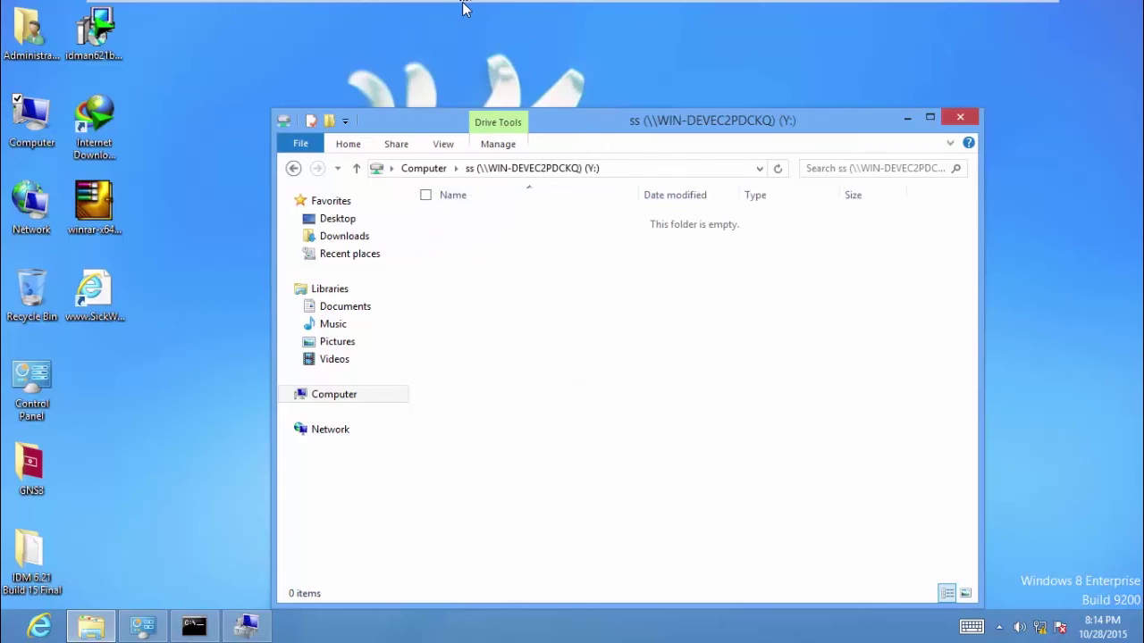
pyautogui.moveTo(501, 5)
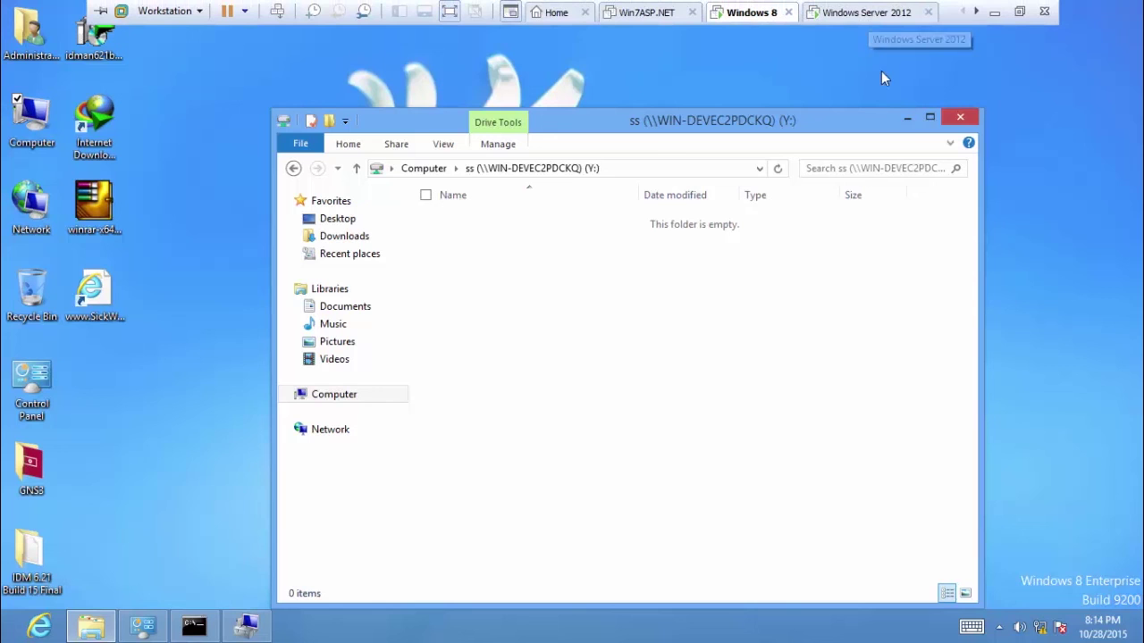
pyautogui.click(907, 117)
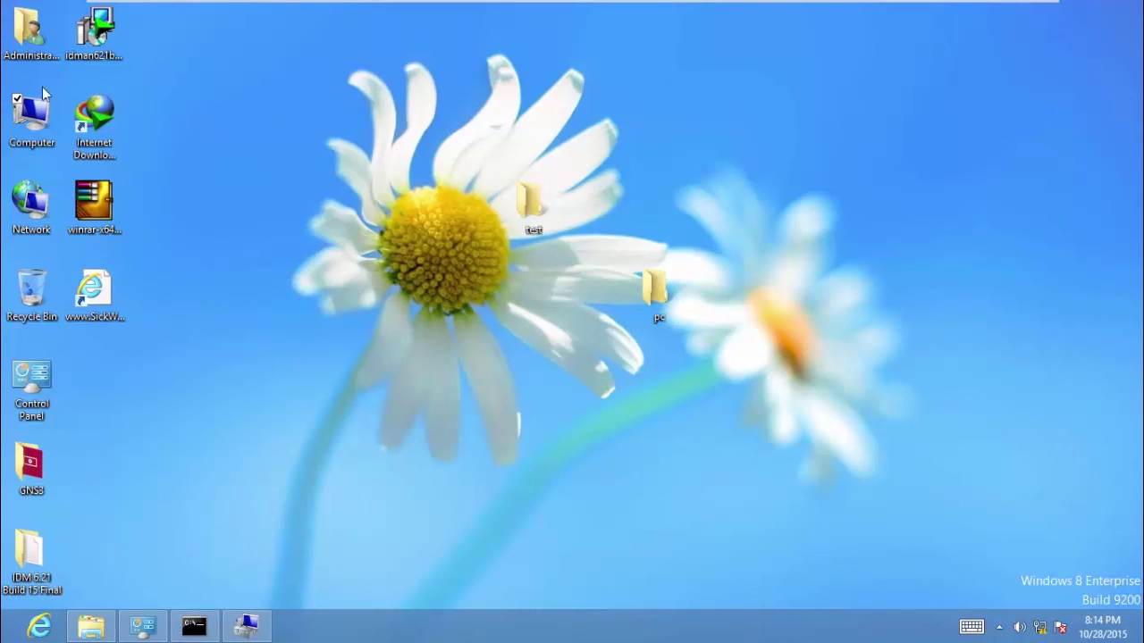
pyautogui.click(526, 197)
pyautogui.moveTo(554, 3)
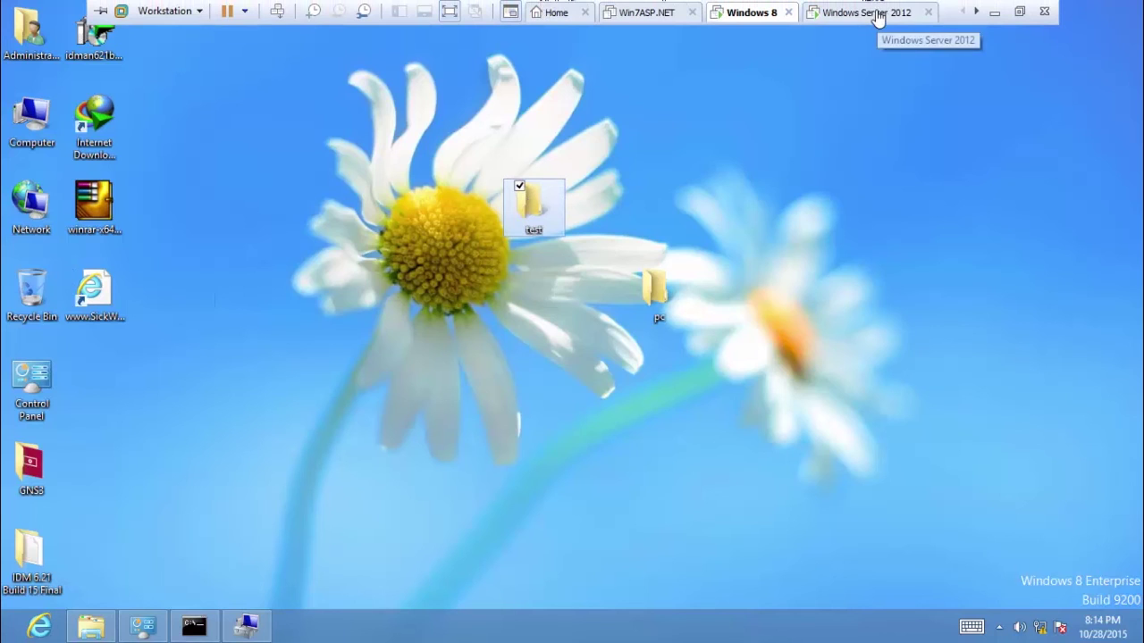
pyautogui.click(877, 16)
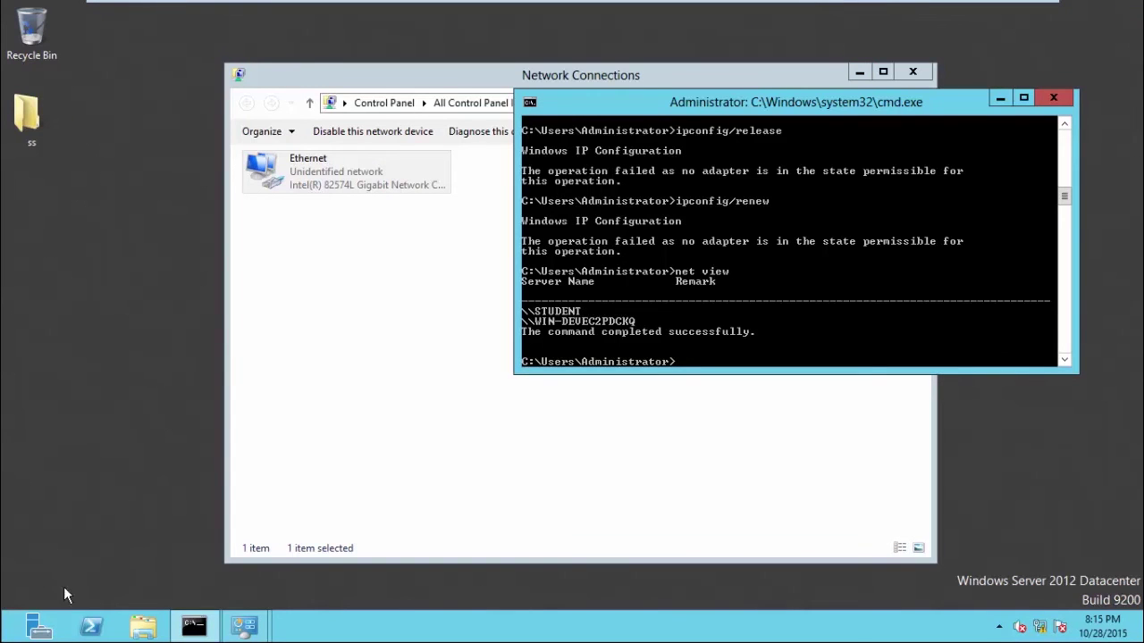
# On the Windows Server 2012 VM, open Computer from Start and launch Map network drive.
pyautogui.press('super')
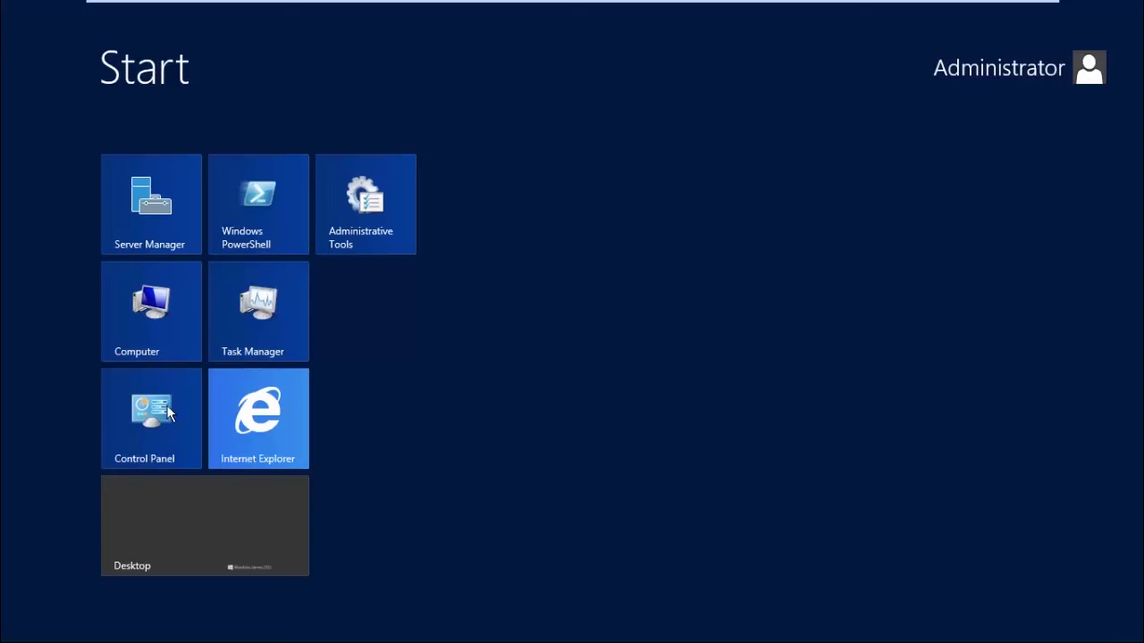
pyautogui.click(139, 301)
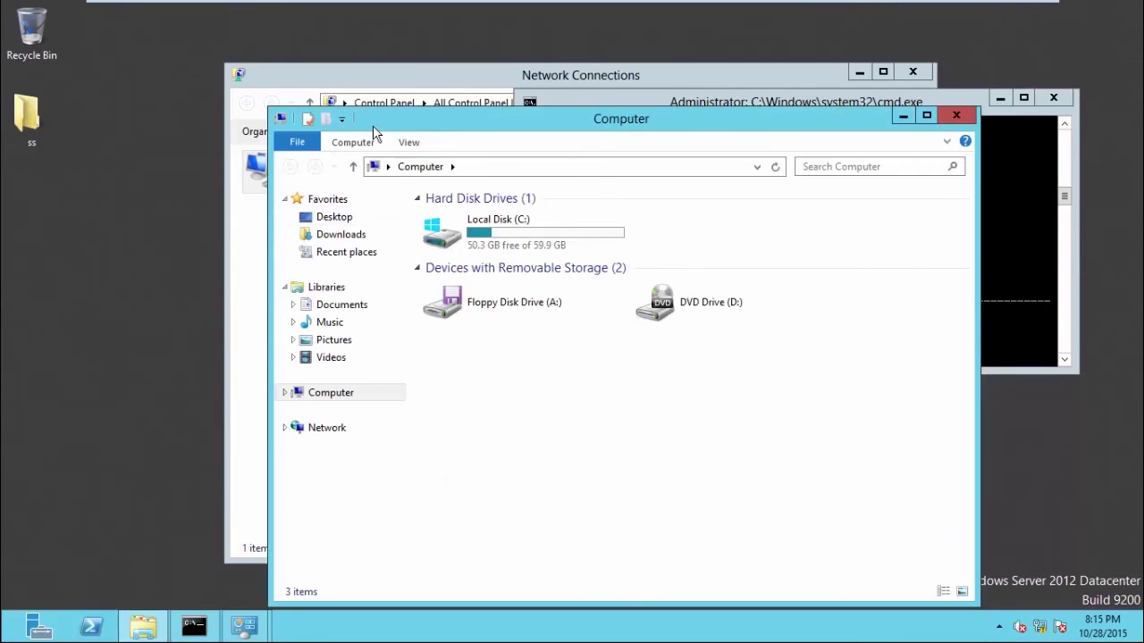
pyautogui.click(353, 143)
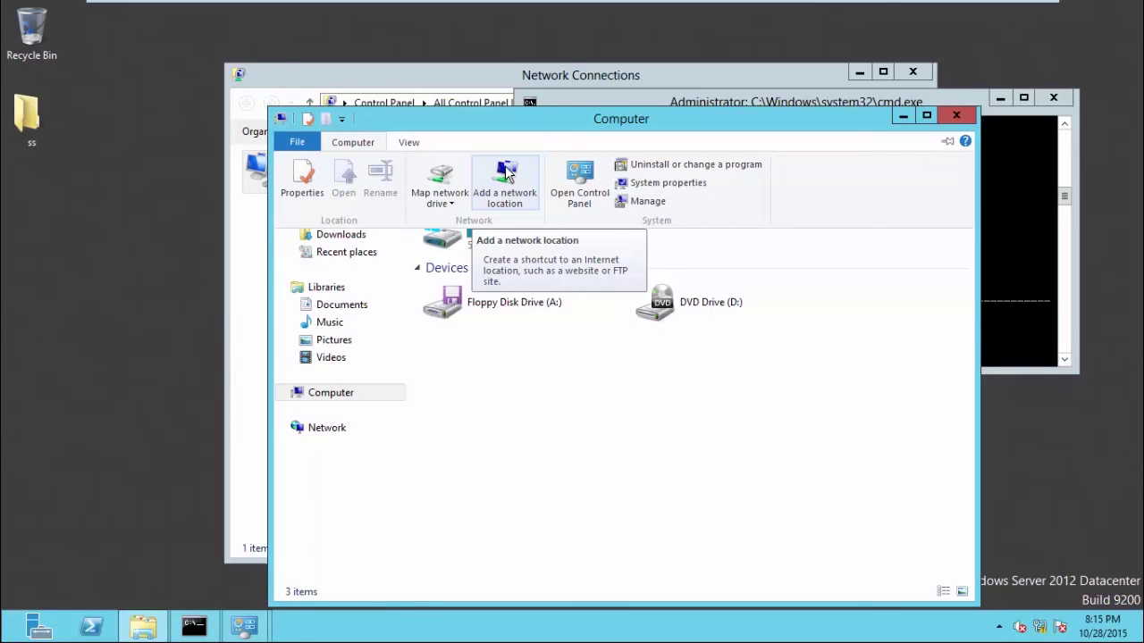
pyautogui.click(440, 179)
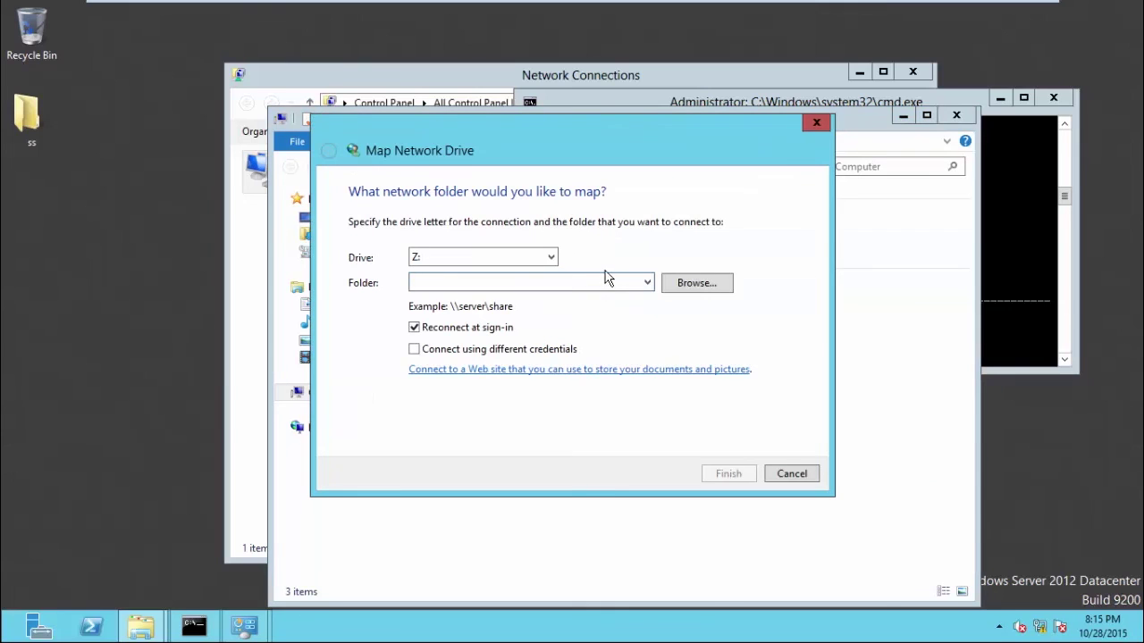
# Keep drive Z: and browse Network for a share, hitting and retrying past the network discovery error.
pyautogui.click(544, 258)
pyautogui.click(543, 258)
pyautogui.click(704, 285)
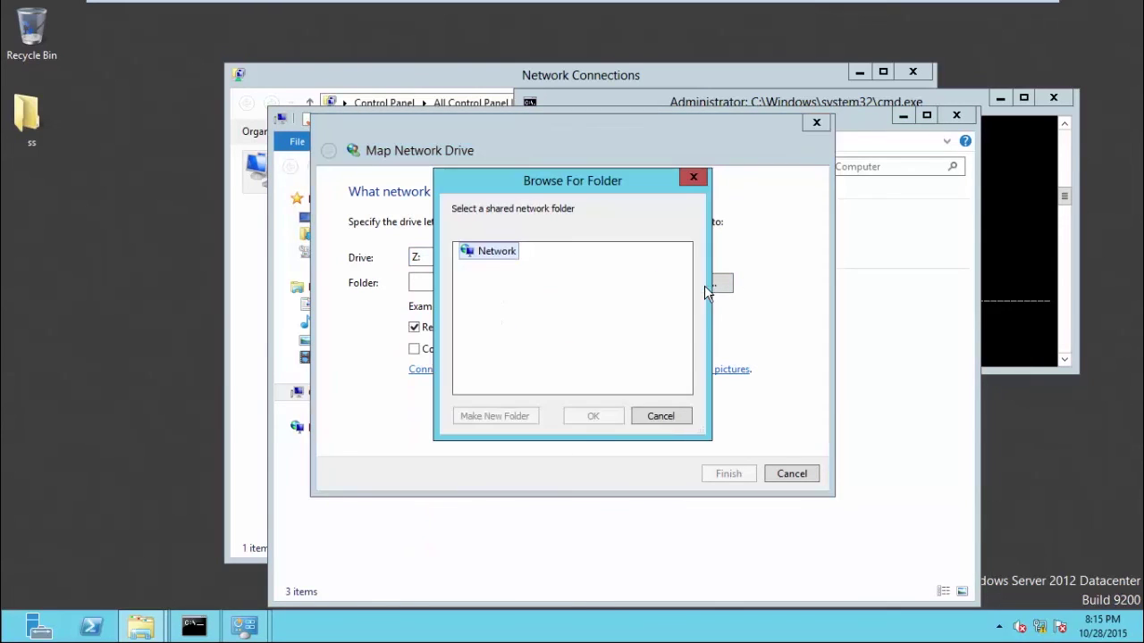
pyautogui.click(468, 255)
pyautogui.click(756, 314)
pyautogui.click(669, 419)
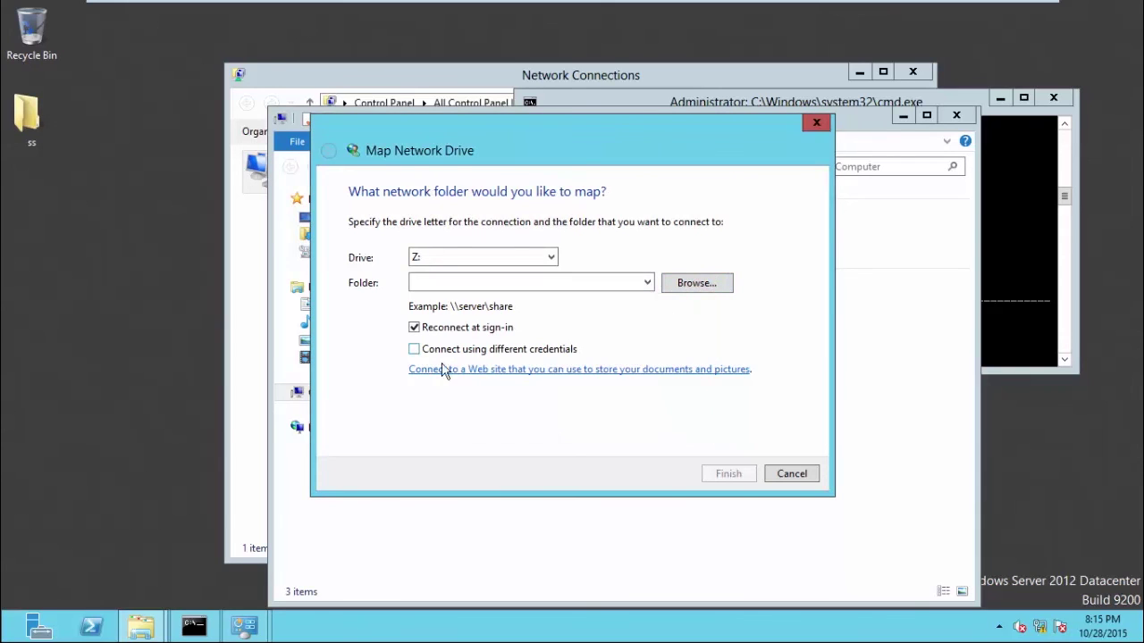
pyautogui.click(679, 286)
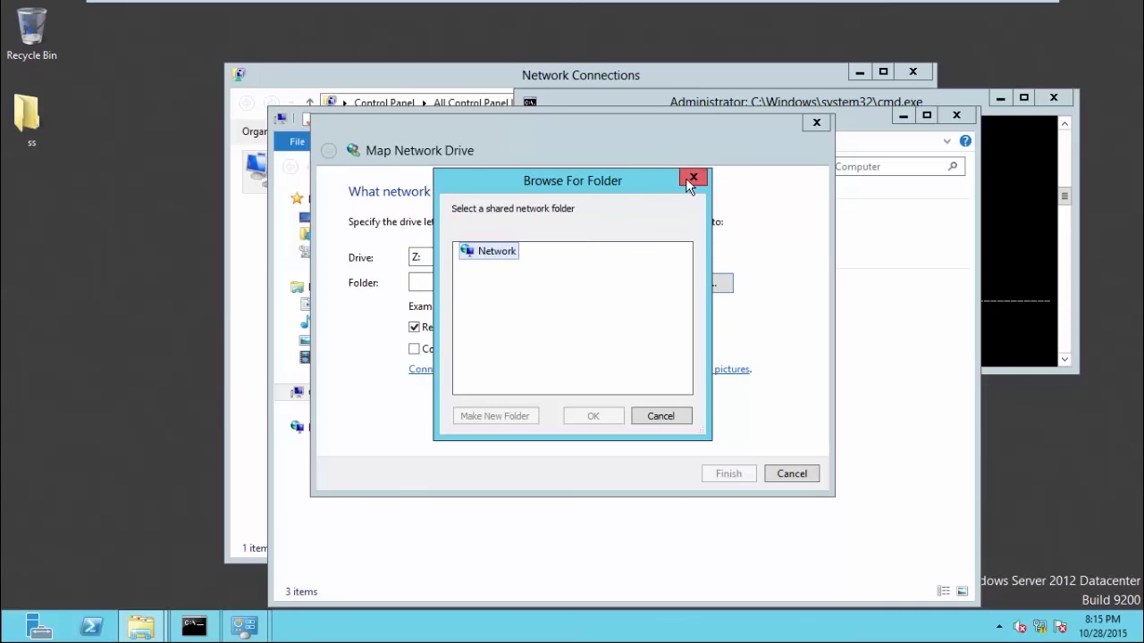
pyautogui.doubleClick(494, 252)
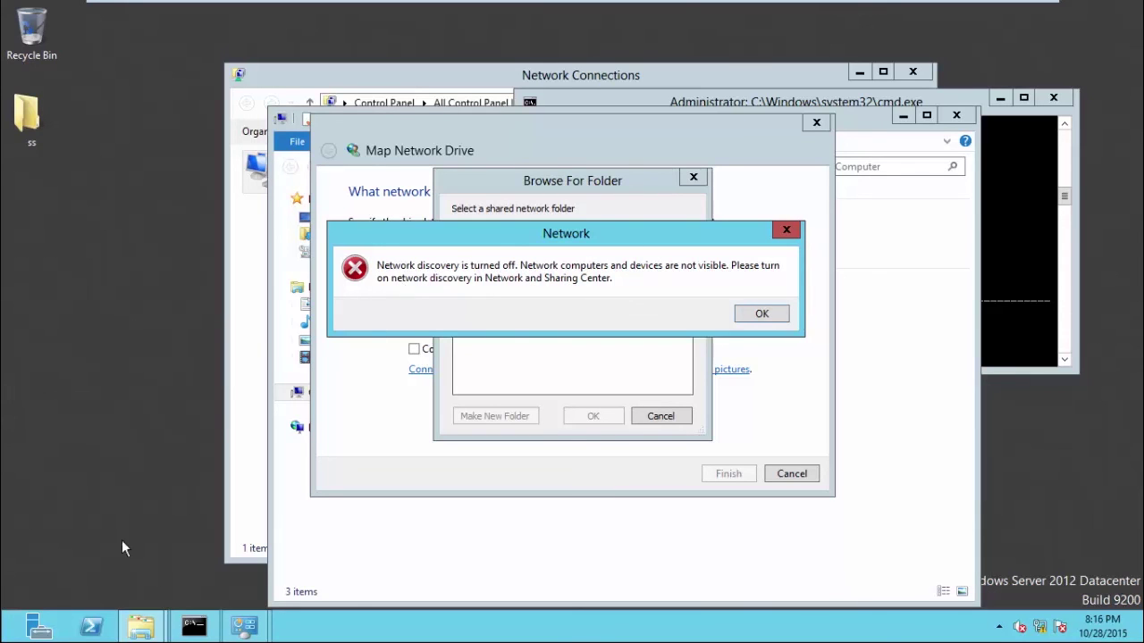
# Run services.msc from the Windows Server 2012 Run dialog to bring up the Services console.
pyautogui.press('super+r')
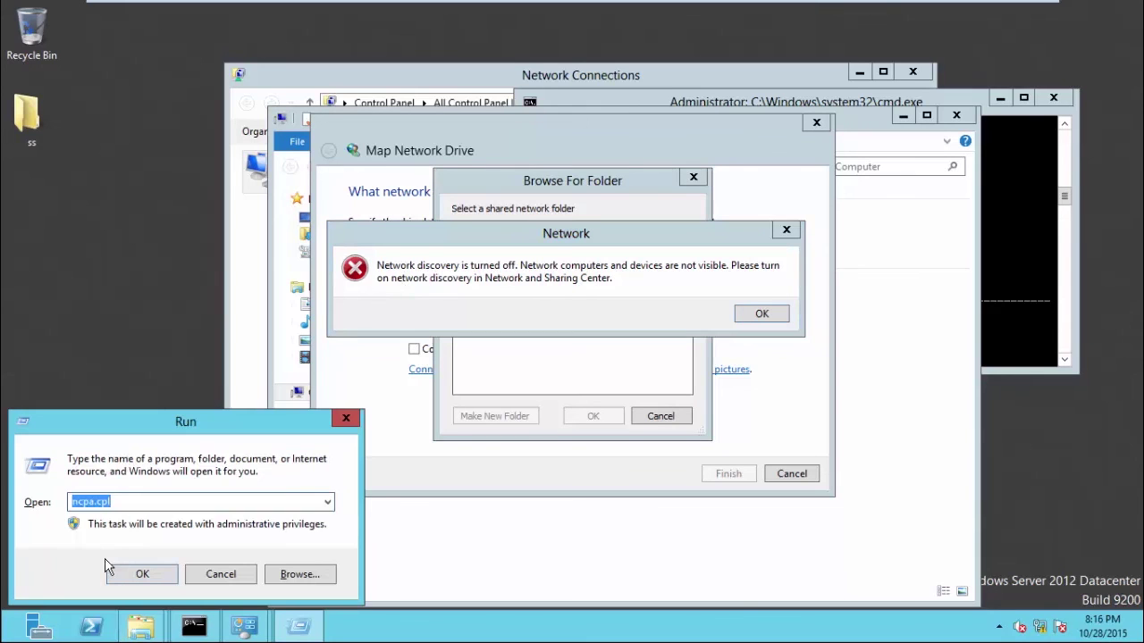
pyautogui.write('serv')
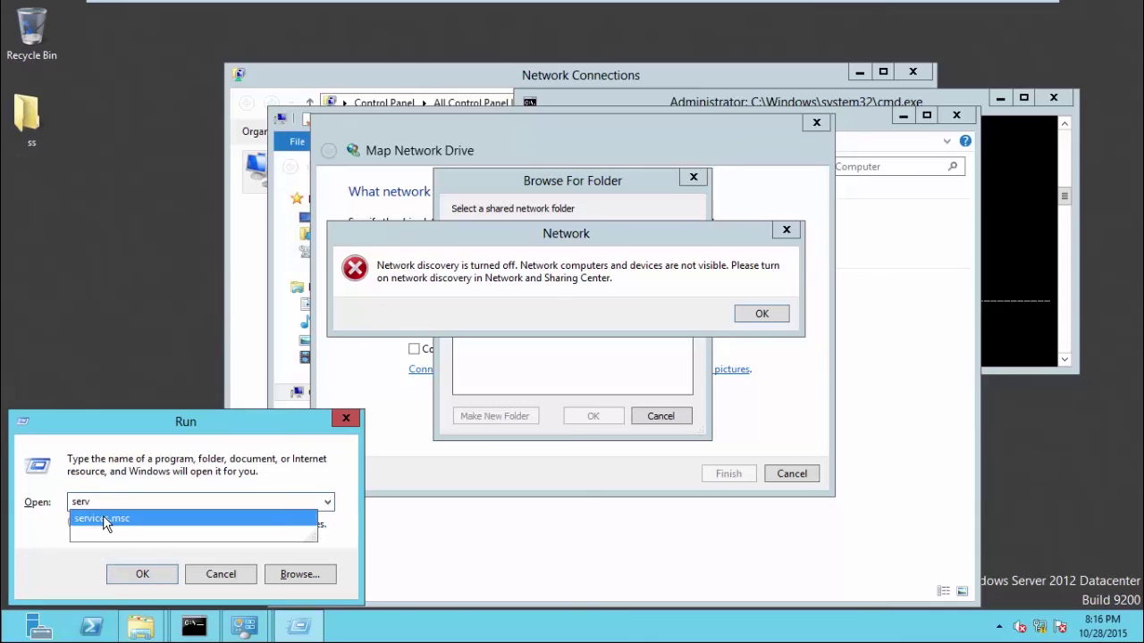
pyautogui.click(105, 520)
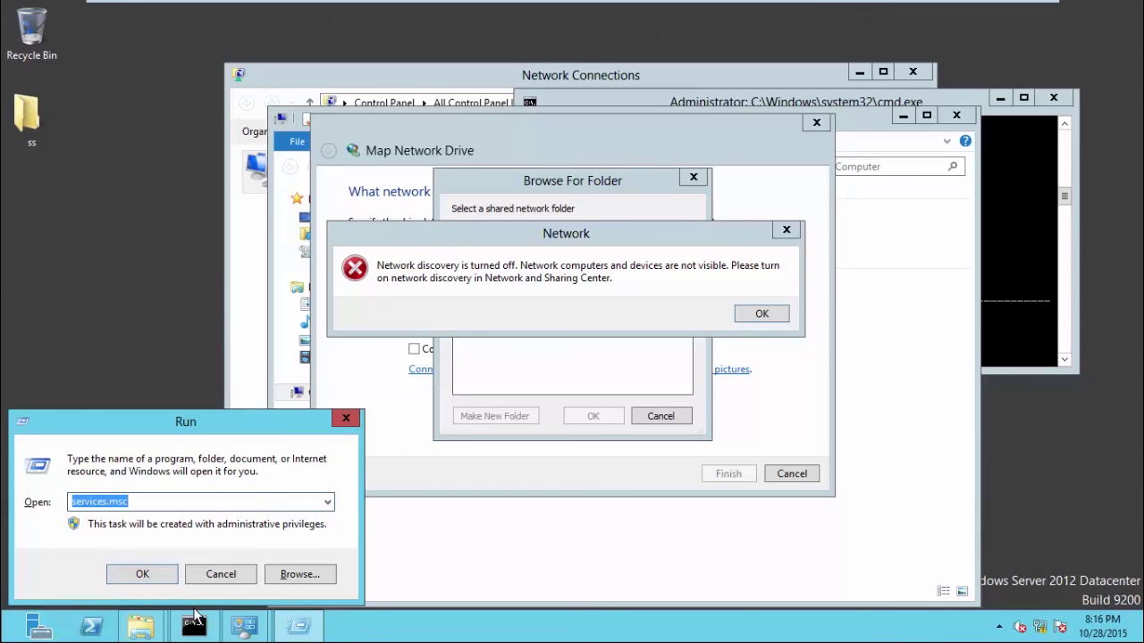
pyautogui.click(143, 577)
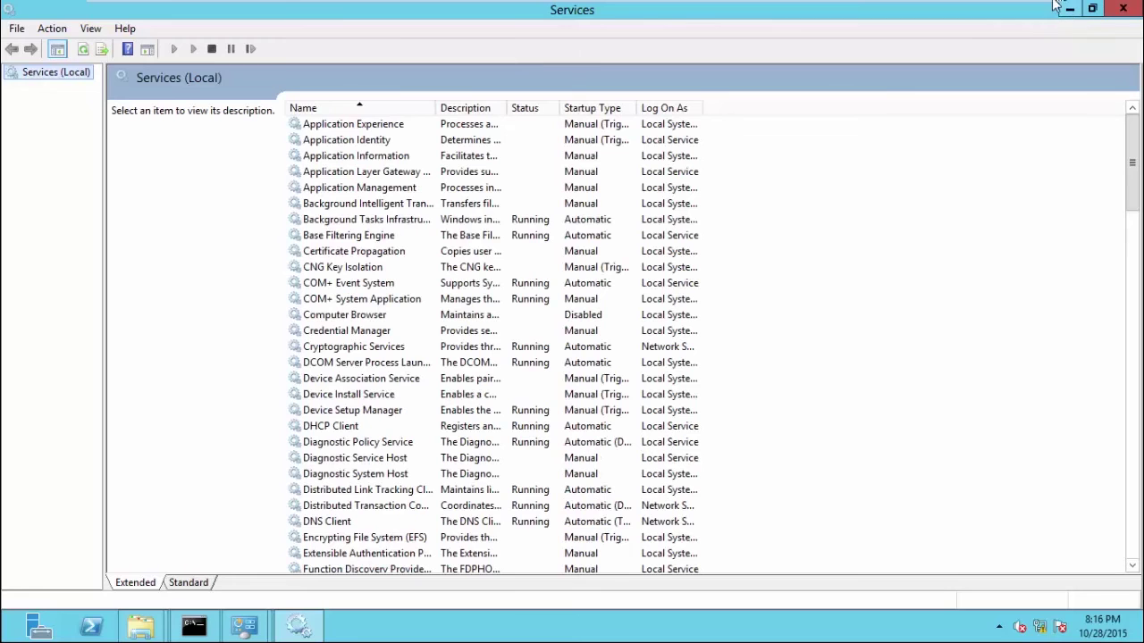
# Review the network command notes in the host's Notepad, then return to the Windows 7 VM.
pyautogui.click(986, 16)
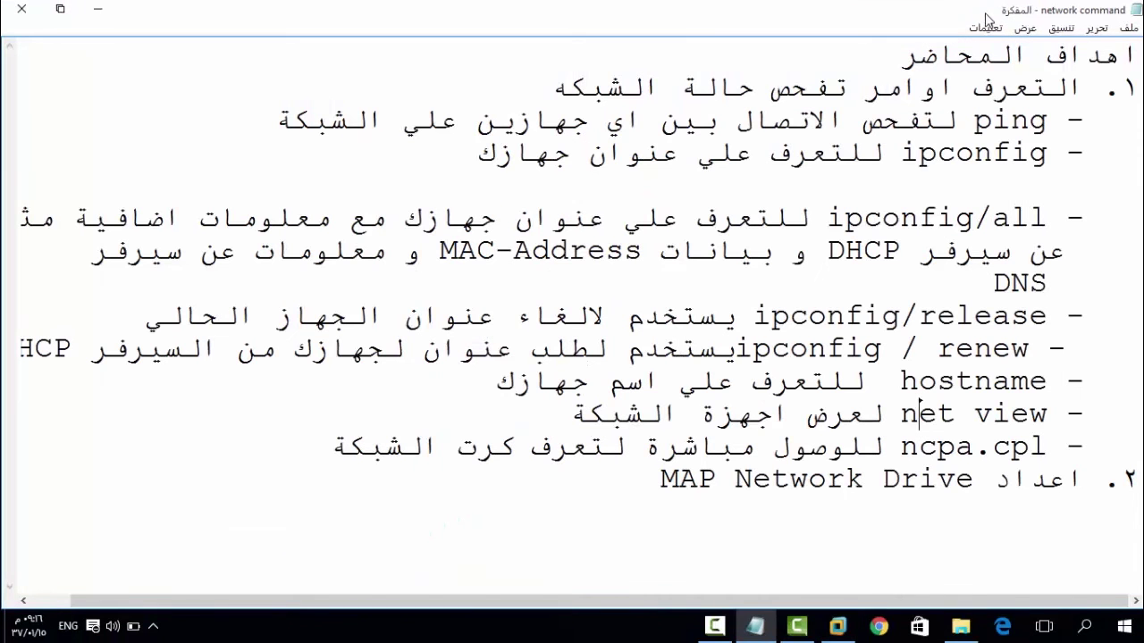
pyautogui.click(713, 628)
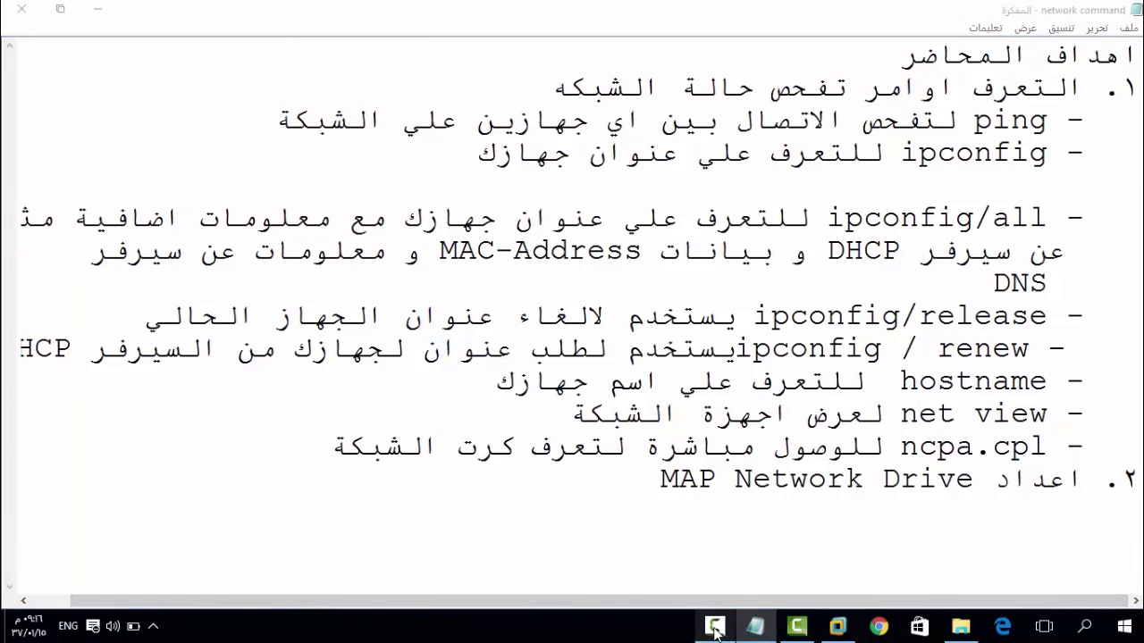
pyautogui.click(1068, 550)
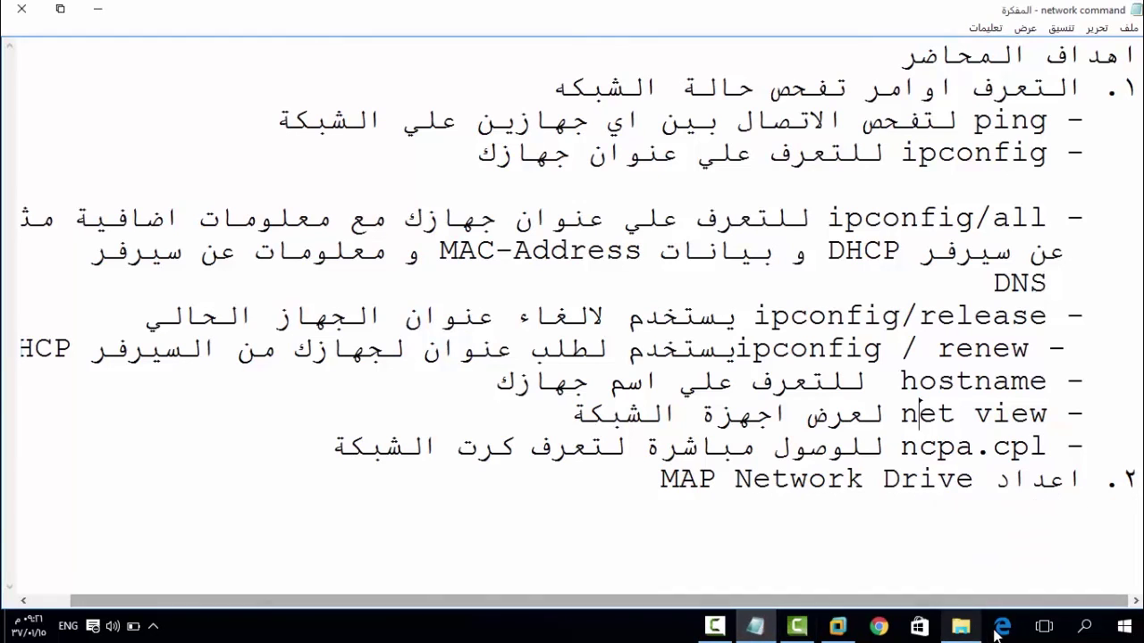
pyautogui.click(836, 628)
pyautogui.hotkey('alt', 'Tab')
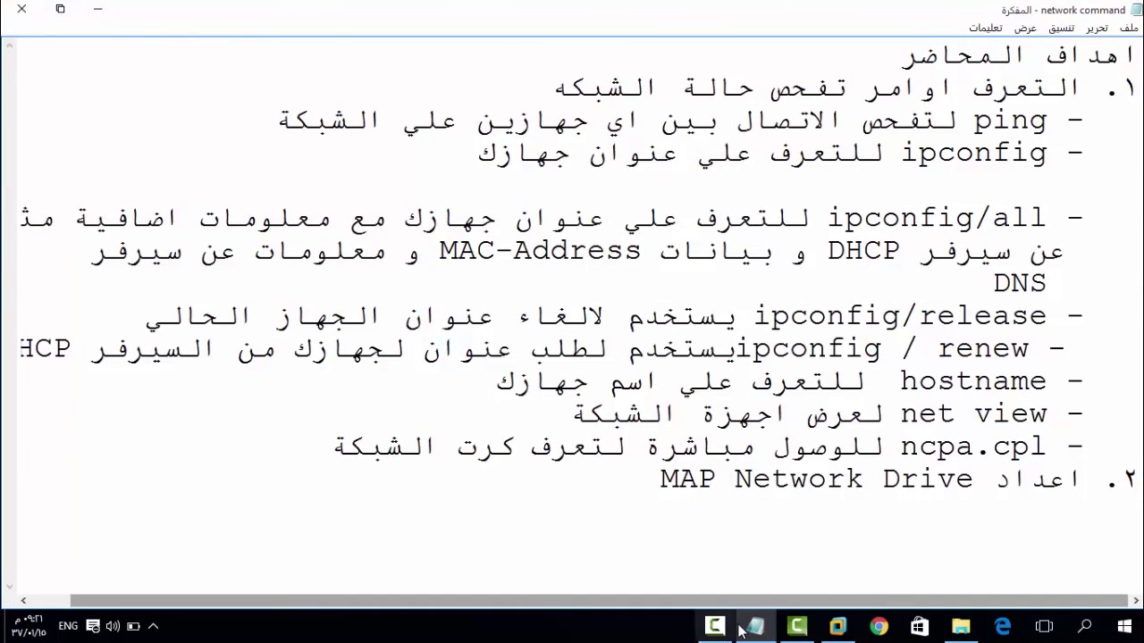
pyautogui.click(838, 627)
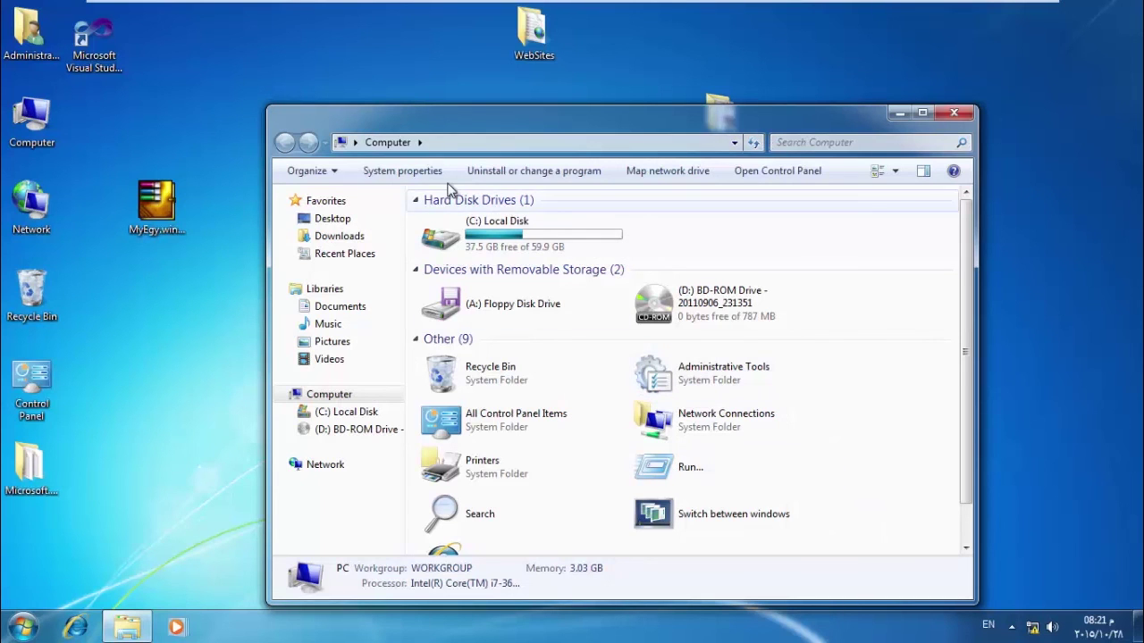
# Reopen Computer, start Map Network Drive with drive letter X:, and browse for a network folder.
pyautogui.click(953, 113)
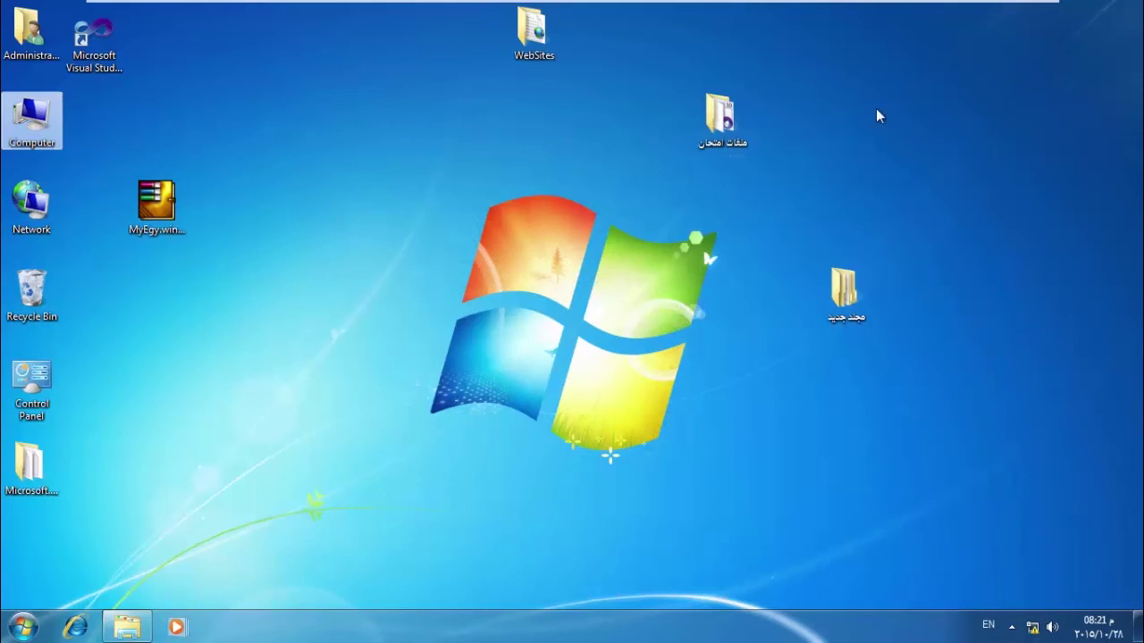
pyautogui.doubleClick(54, 105)
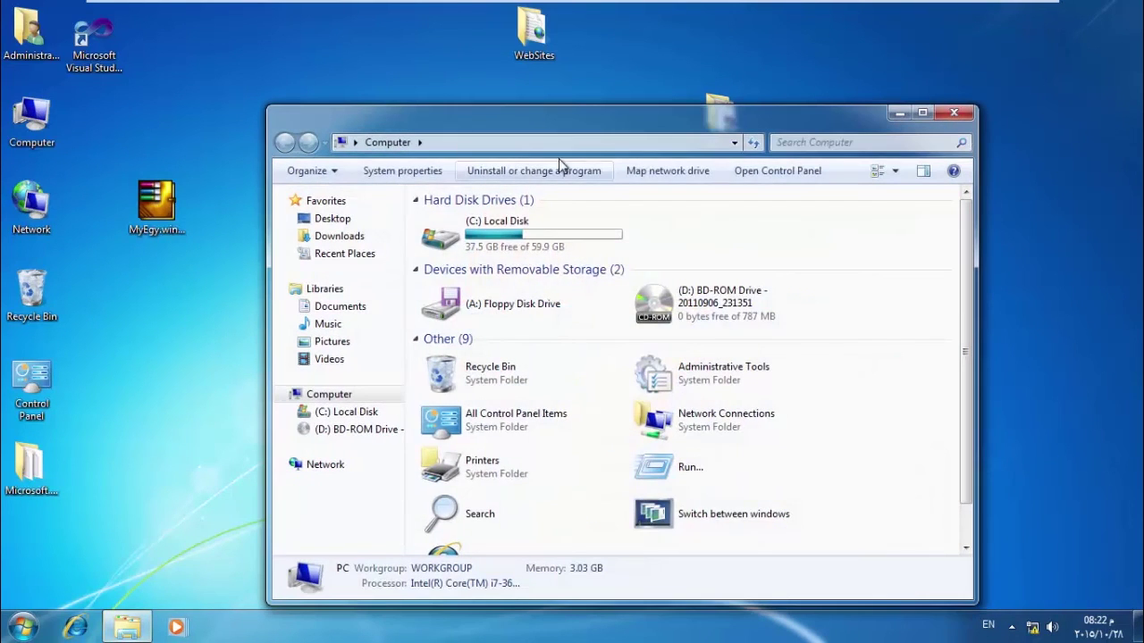
pyautogui.click(675, 169)
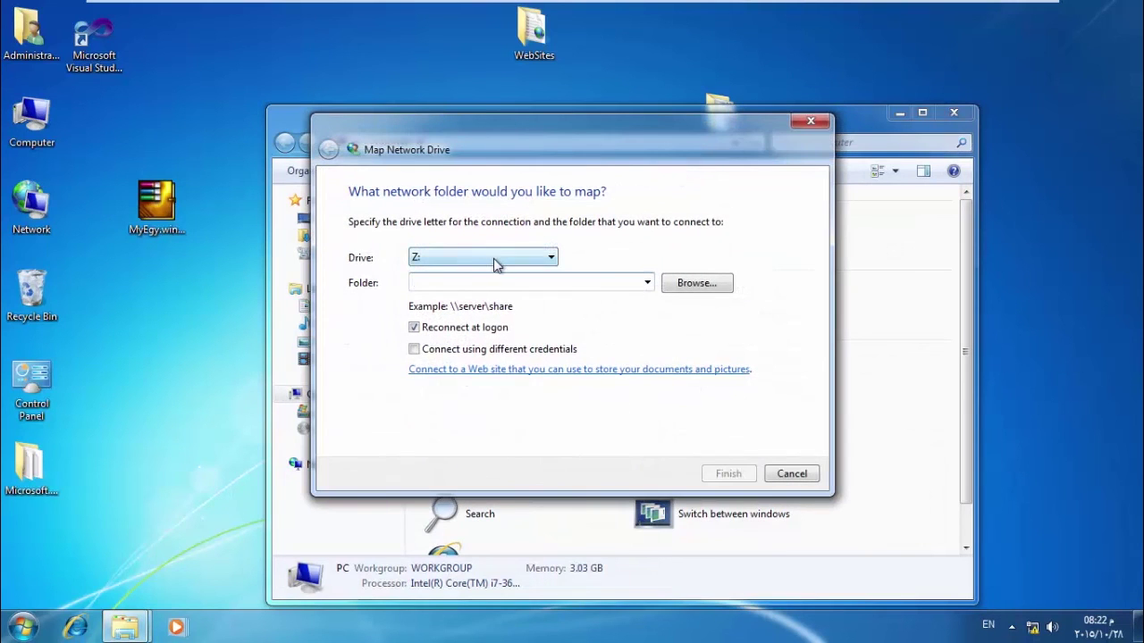
pyautogui.click(494, 259)
pyautogui.click(461, 300)
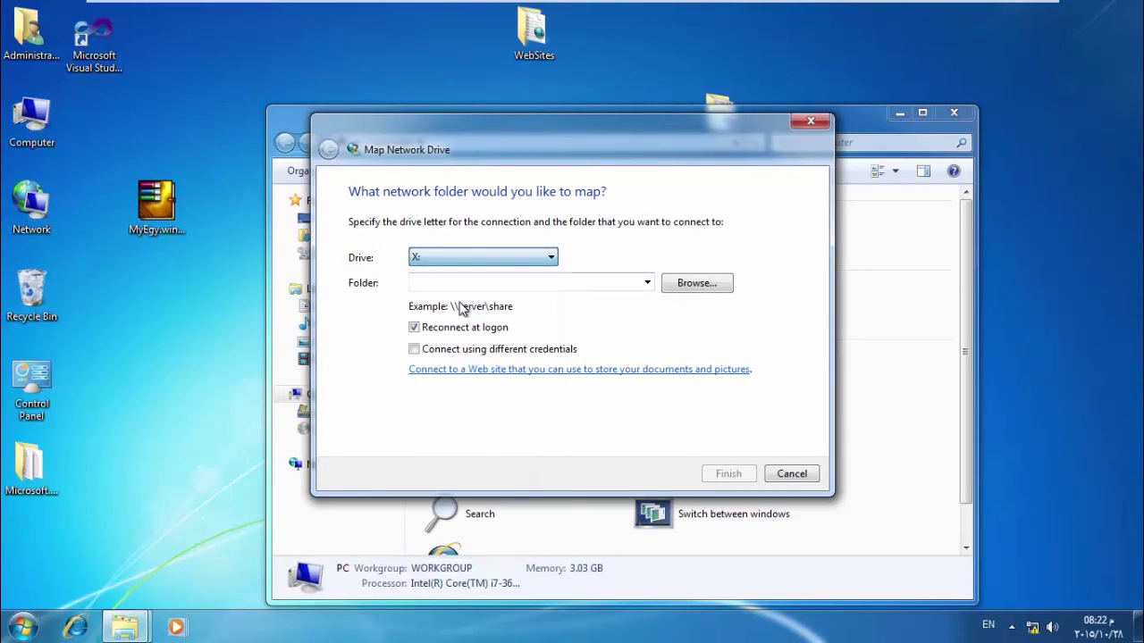
pyautogui.click(693, 283)
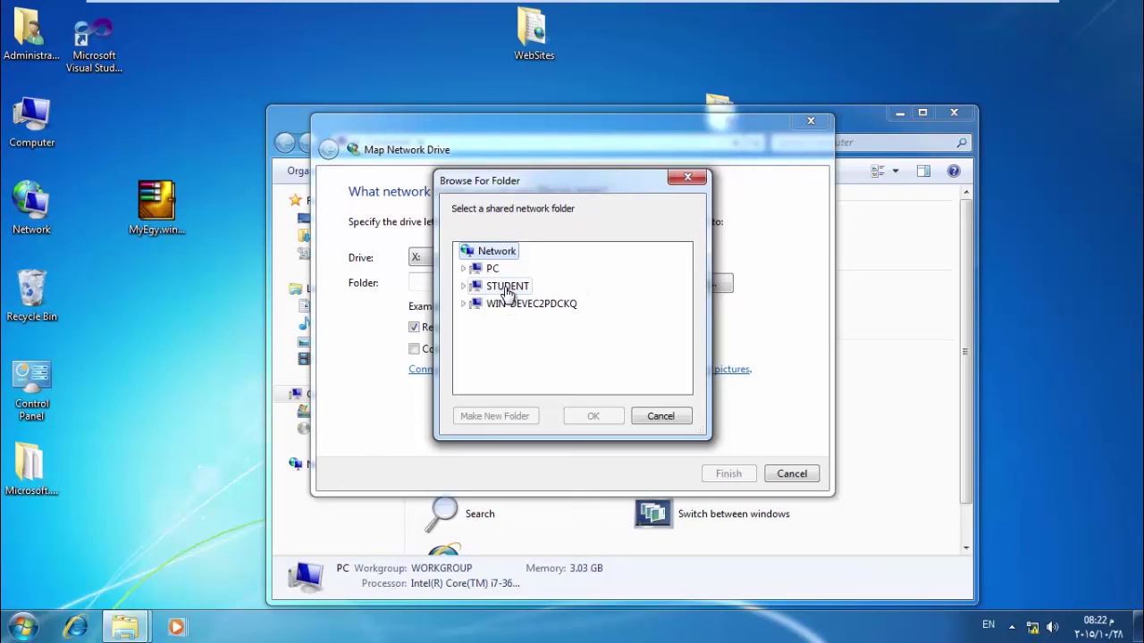
# Expand STUDENT and submit the administrator user name at the Windows Security prompt.
pyautogui.click(462, 286)
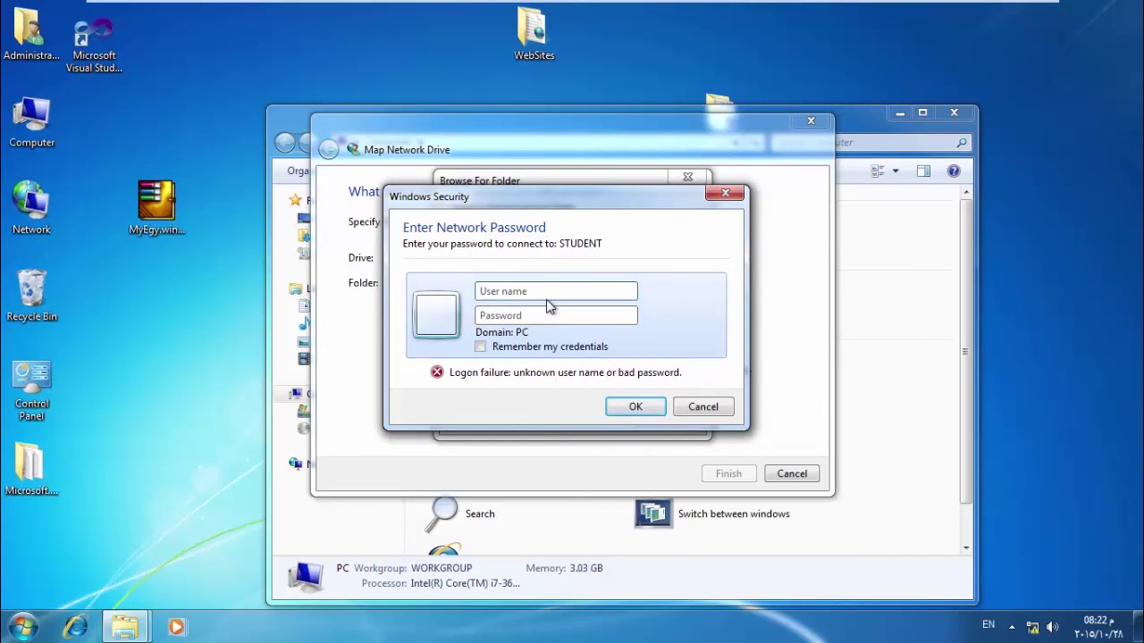
pyautogui.moveTo(536, 3)
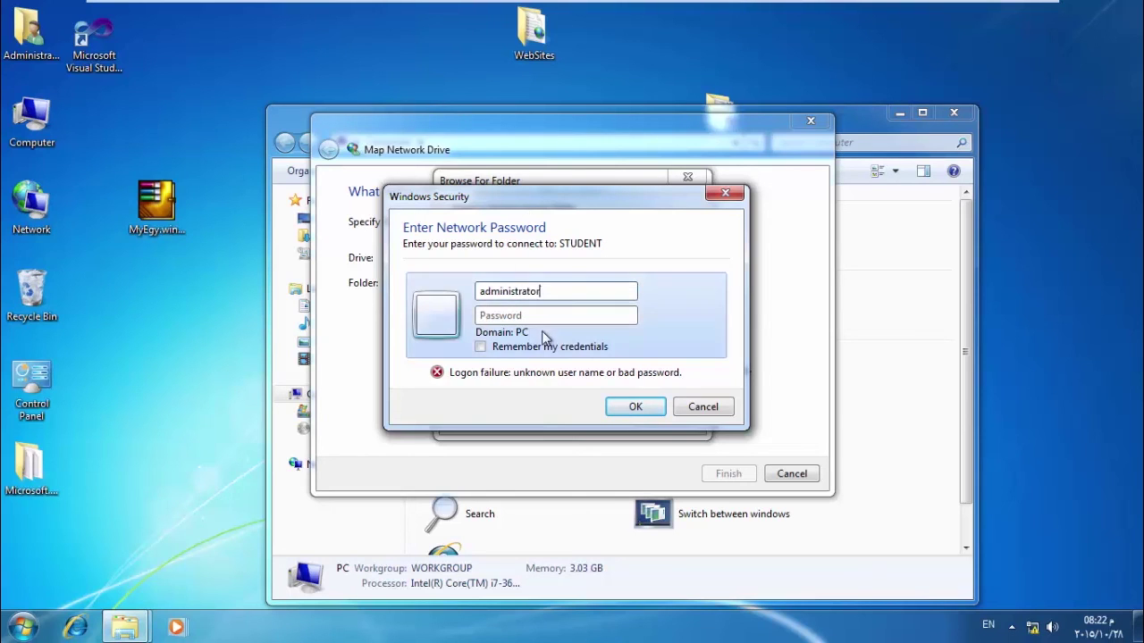
pyautogui.click(634, 407)
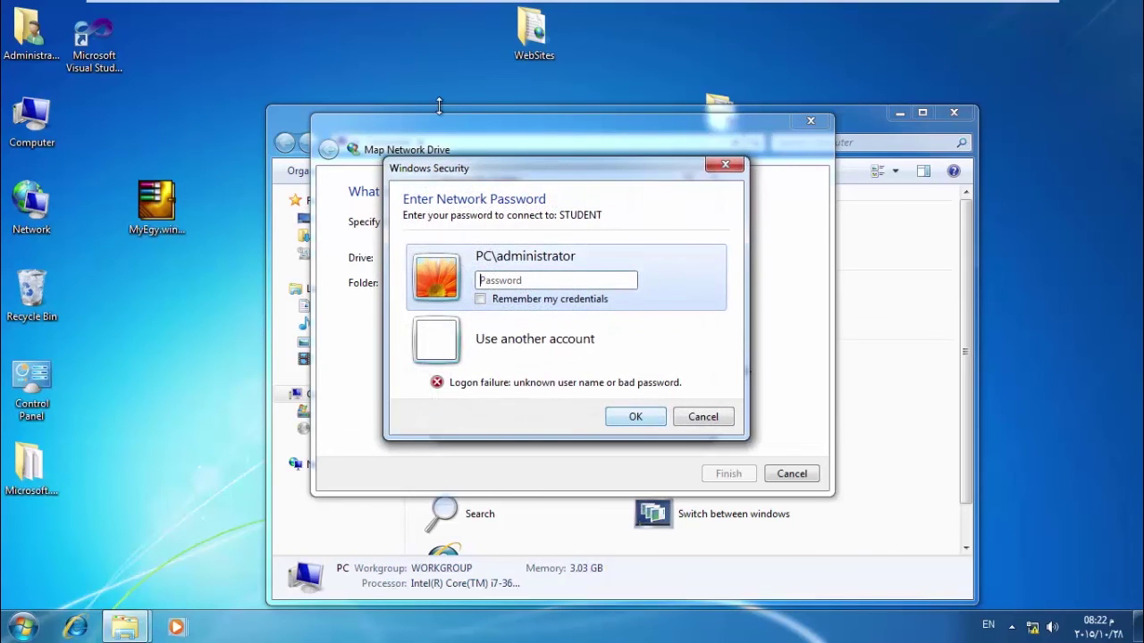
# On the Windows 8 VM, open Computer Management and list the local users.
pyautogui.moveTo(365, 5)
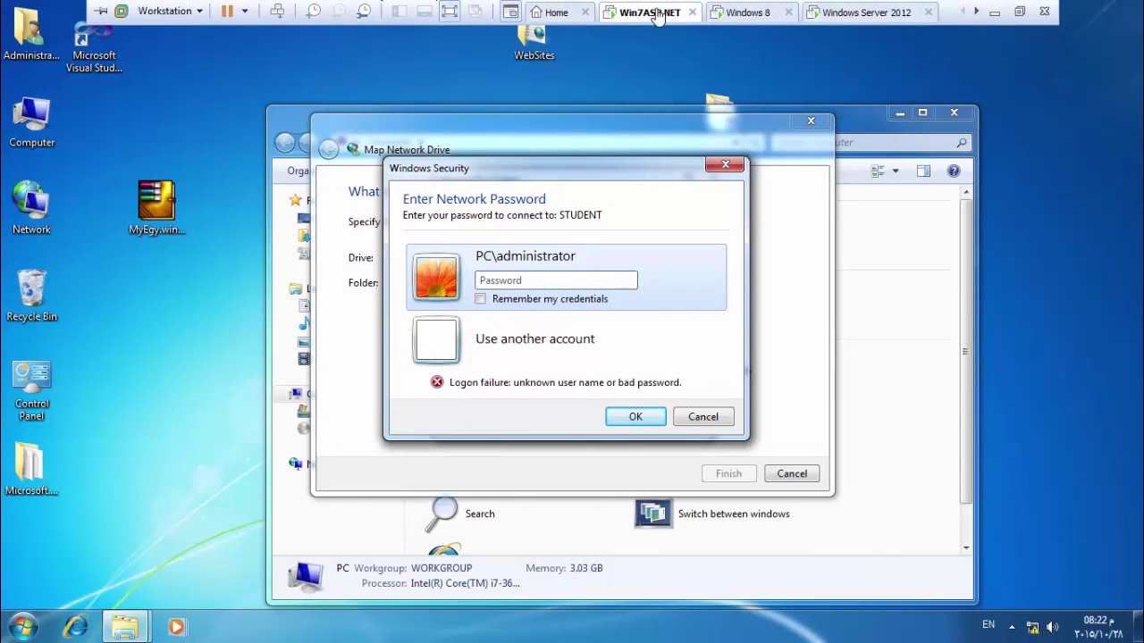
pyautogui.click(742, 12)
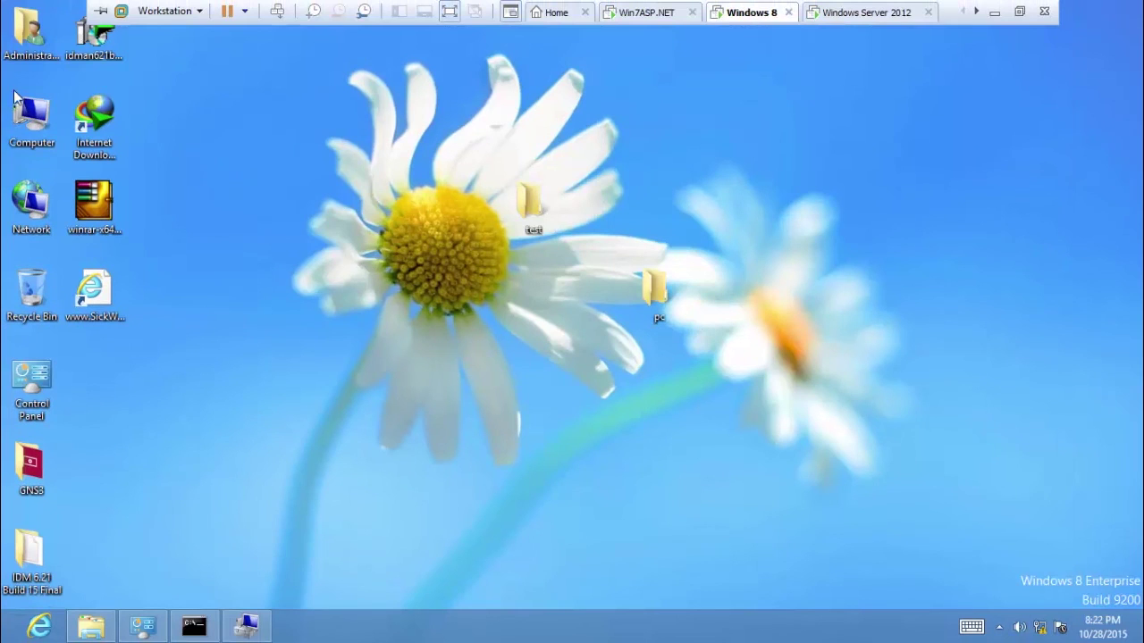
pyautogui.rightClick(30, 110)
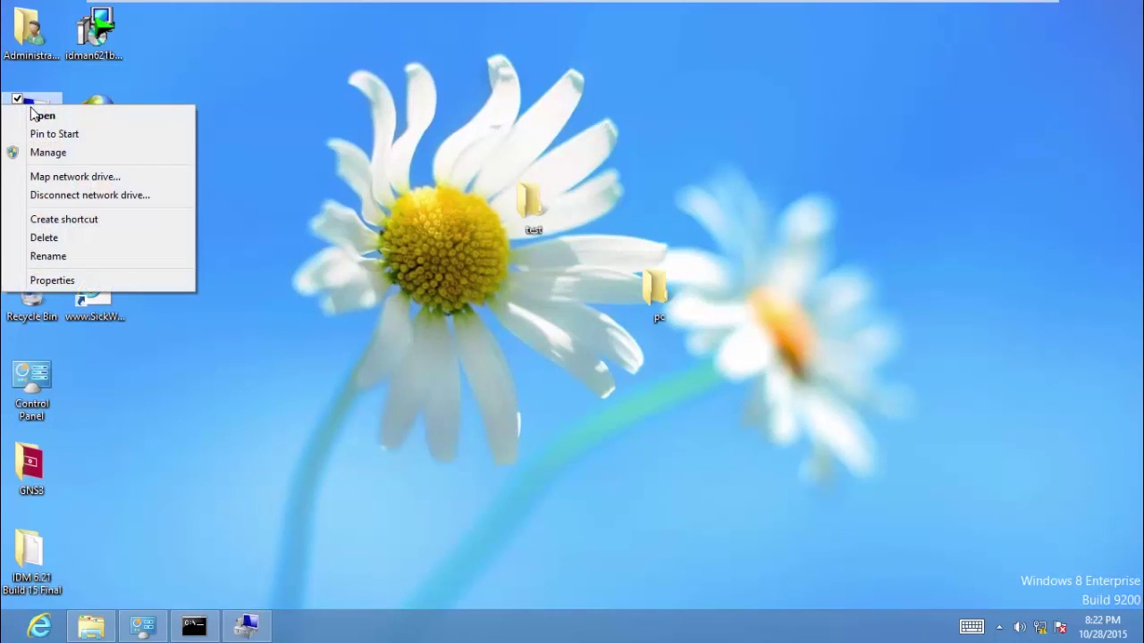
pyautogui.click(59, 155)
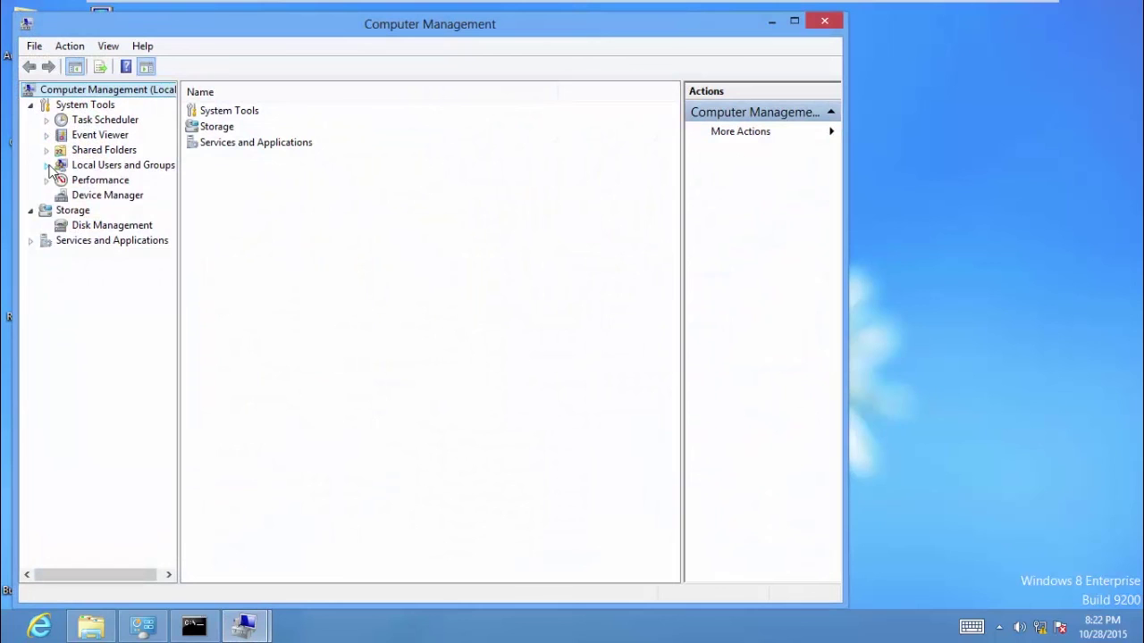
pyautogui.click(48, 165)
pyautogui.click(95, 182)
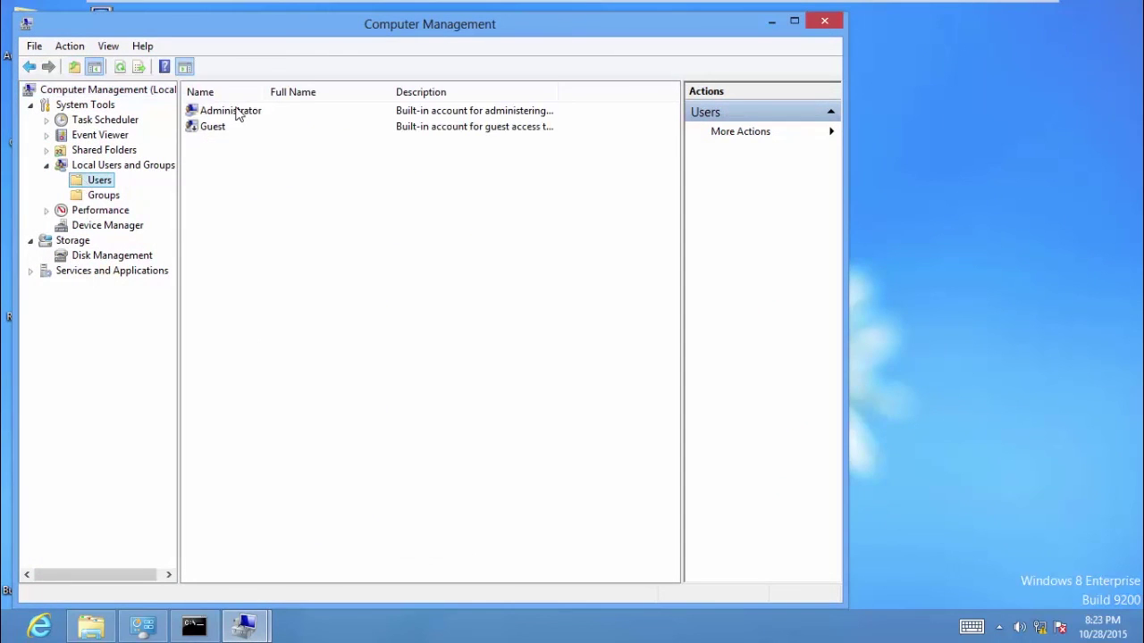
# Set a new password for the Administrator account and confirm it.
pyautogui.rightClick(238, 111)
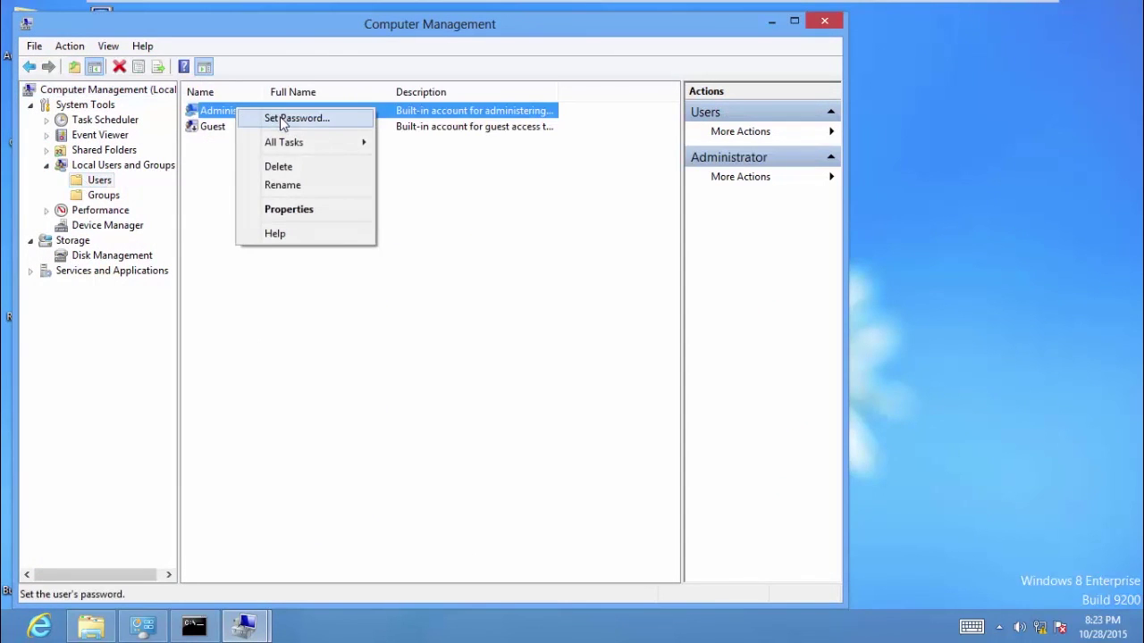
pyautogui.click(283, 120)
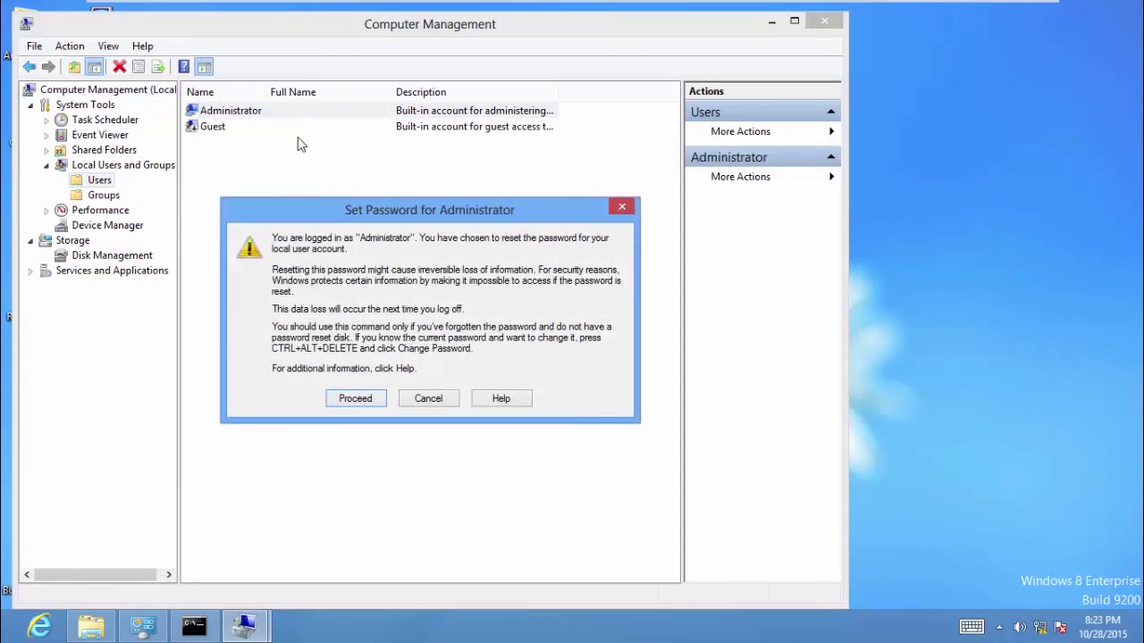
pyautogui.click(364, 401)
pyautogui.write('p')
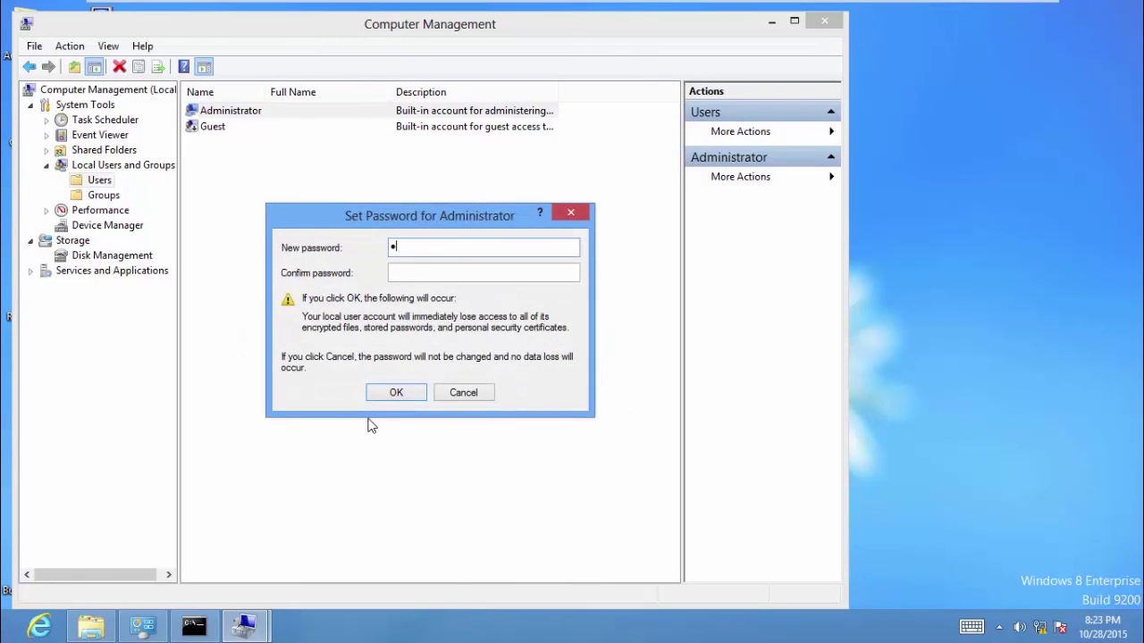
pyautogui.write('p')
pyautogui.click(396, 393)
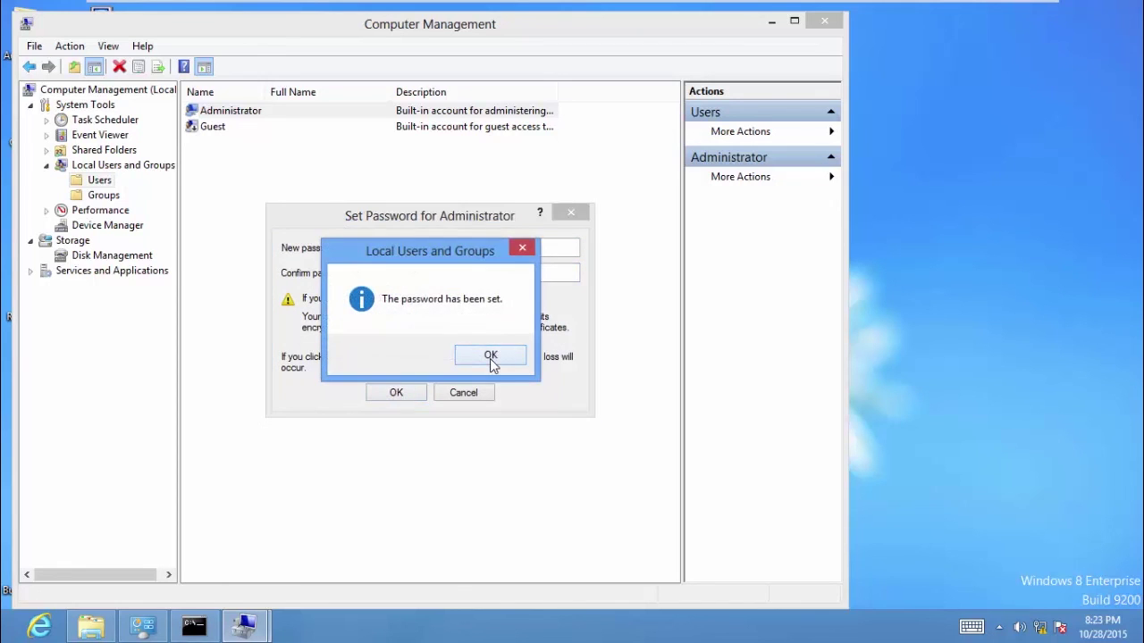
pyautogui.click(491, 357)
pyautogui.moveTo(726, 3)
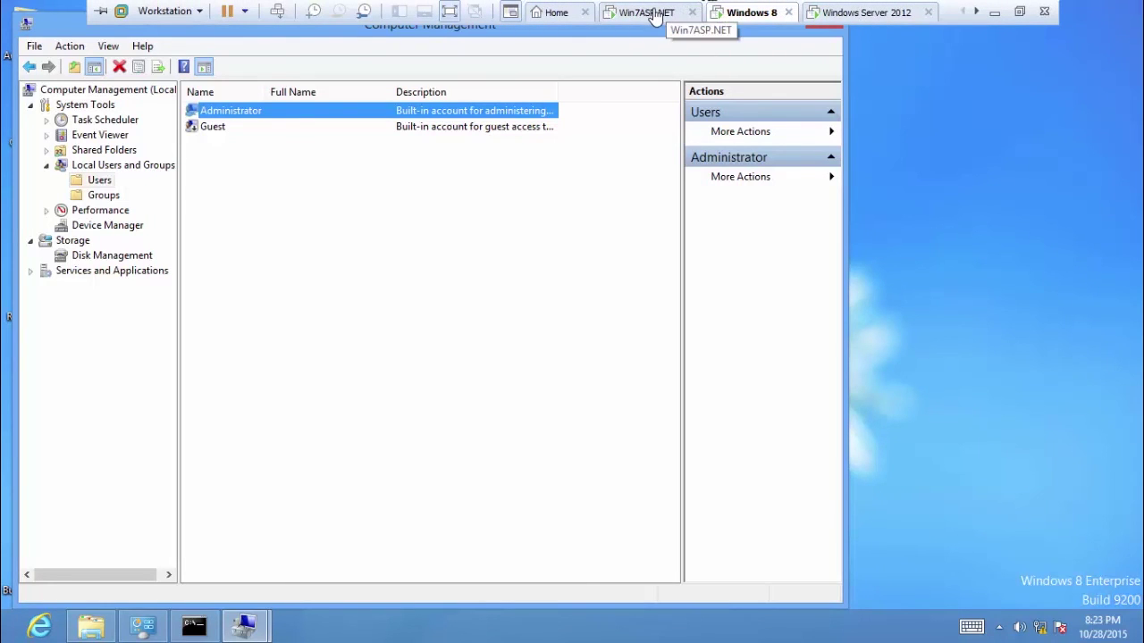
pyautogui.click(655, 14)
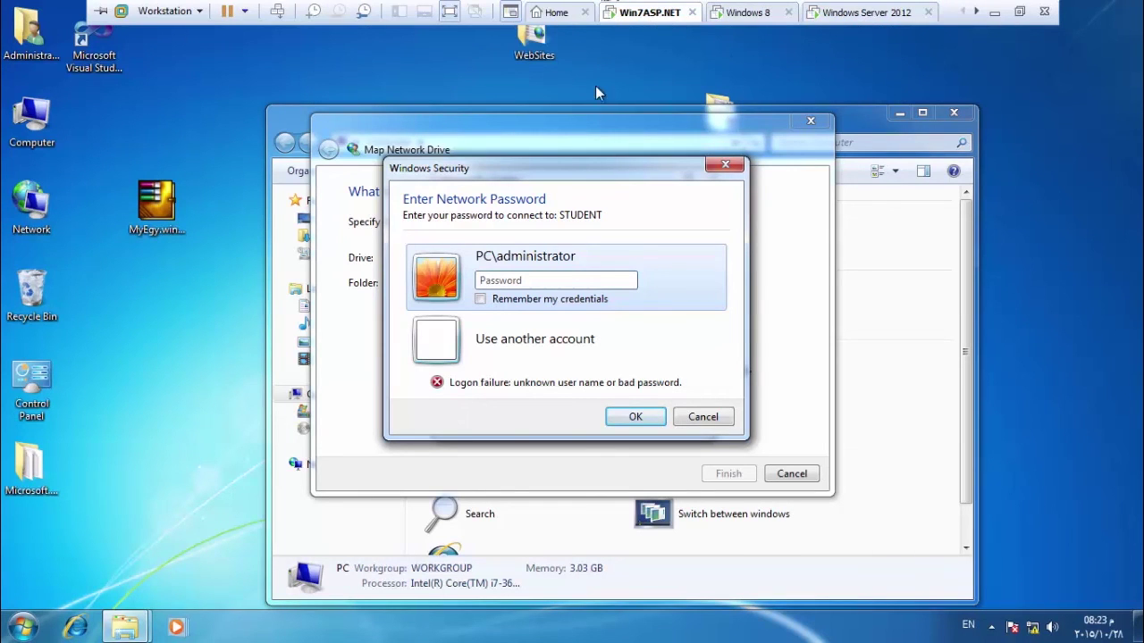
# Enter STUDENT's network password, pick the test share, and finish mapping X: to \\STUDENT\test.
pyautogui.click(505, 286)
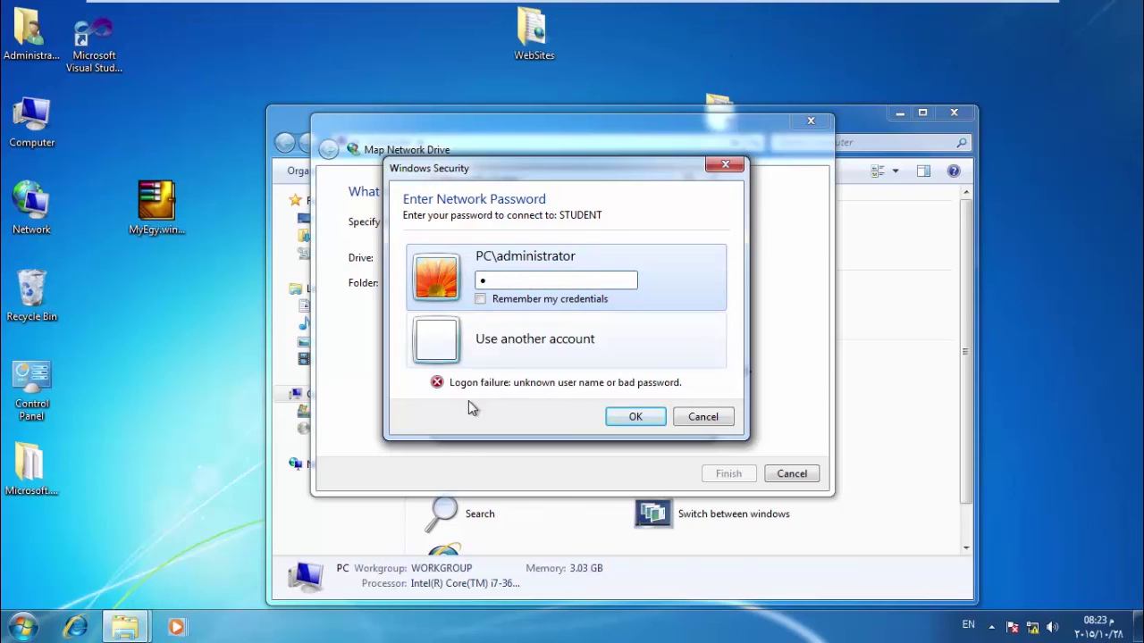
pyautogui.click(637, 422)
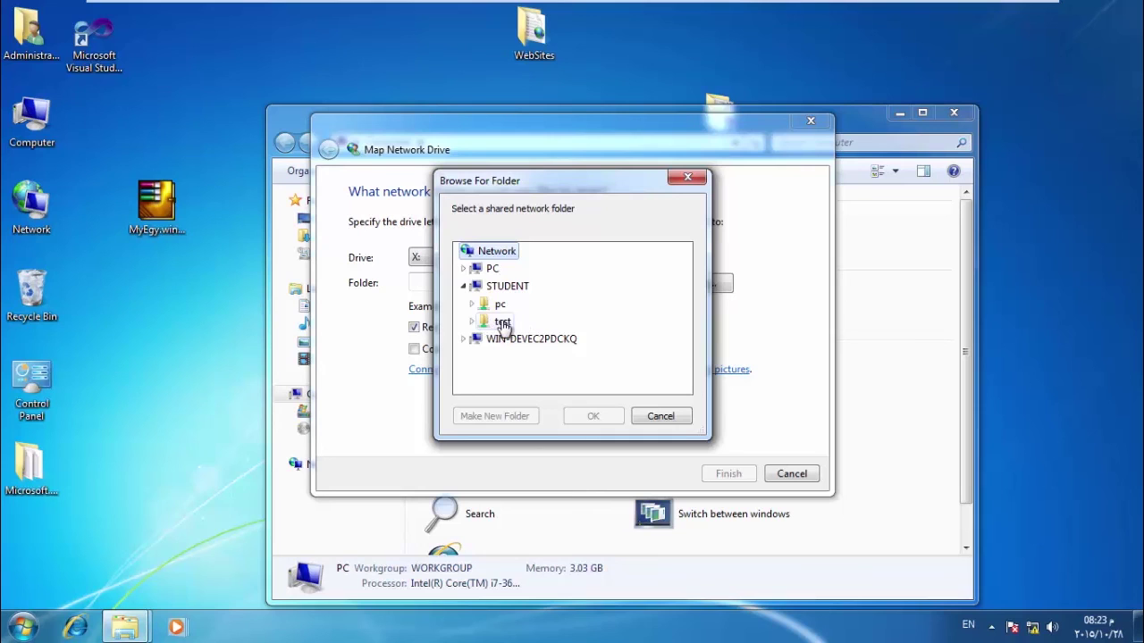
pyautogui.click(503, 322)
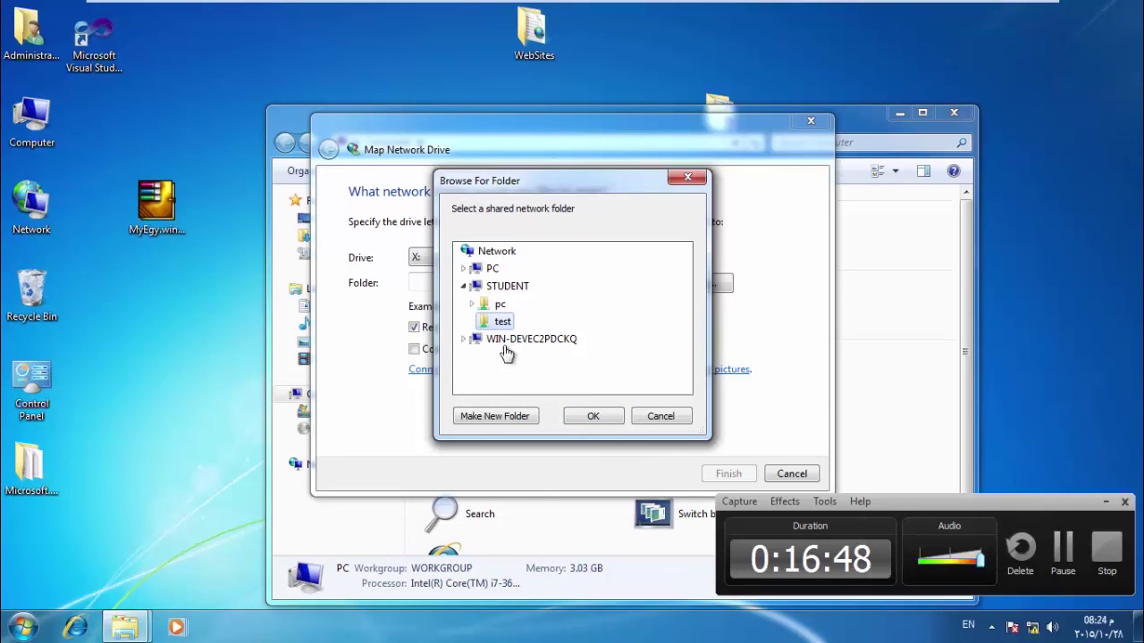
pyautogui.click(594, 417)
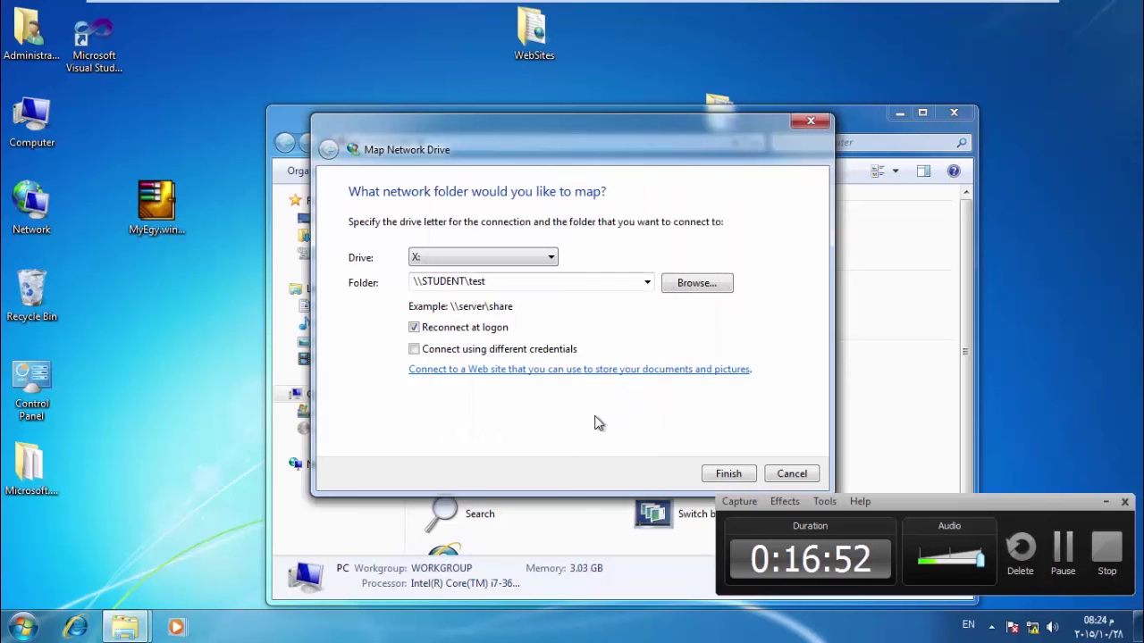
pyautogui.click(722, 473)
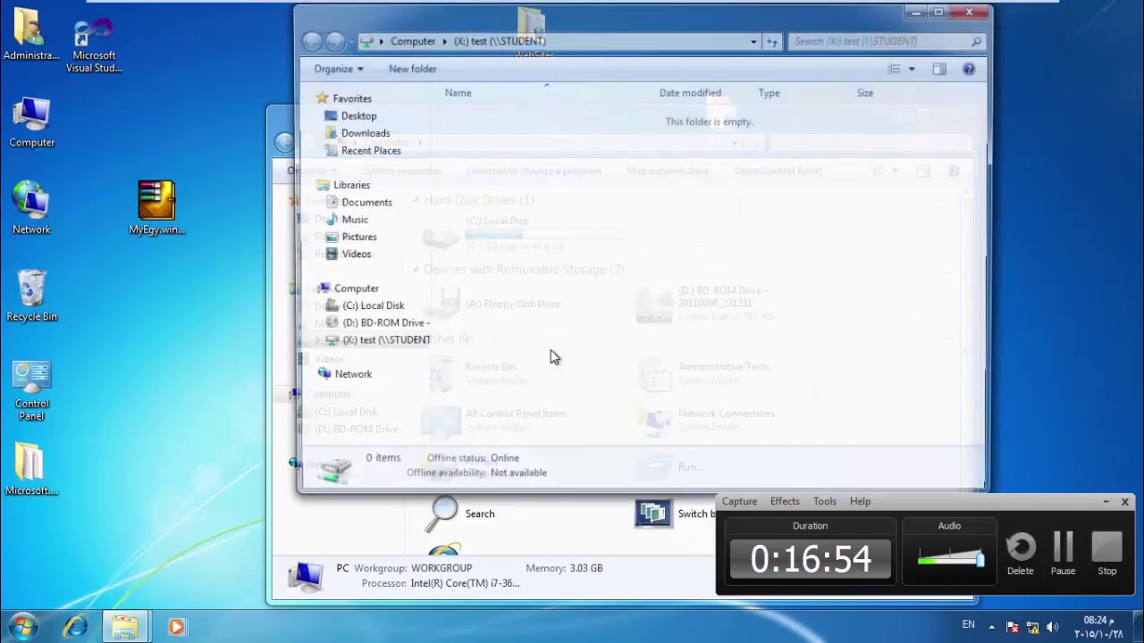
pyautogui.click(974, 10)
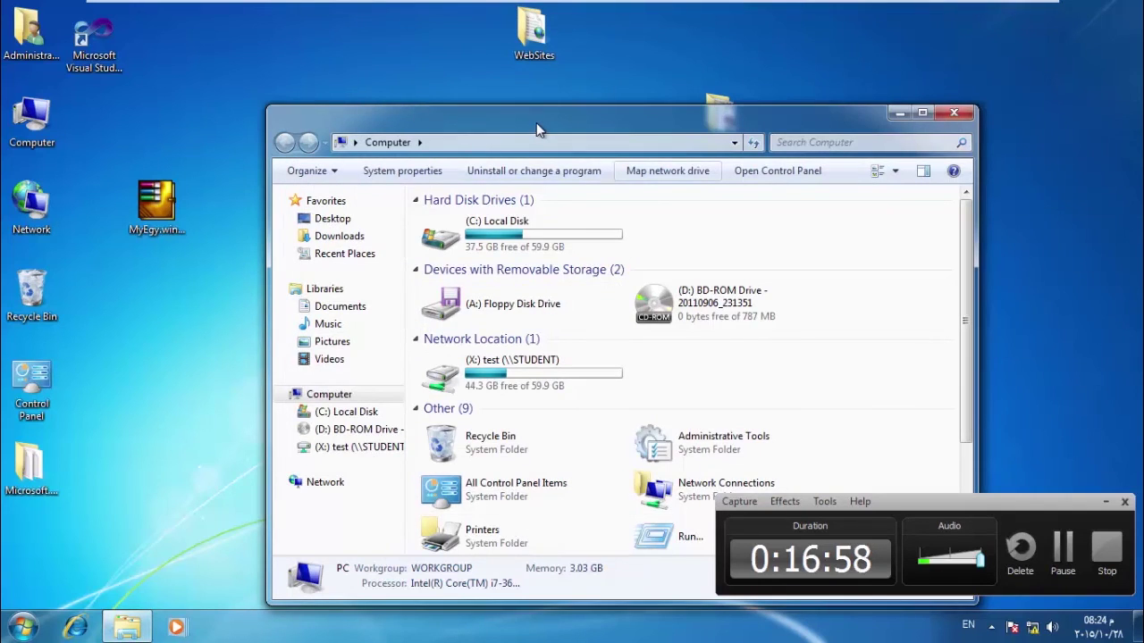
# Maximize Computer to show X: test (\\STUDENT) under Network Location, then switch to Windows 8.
pyautogui.doubleClick(537, 122)
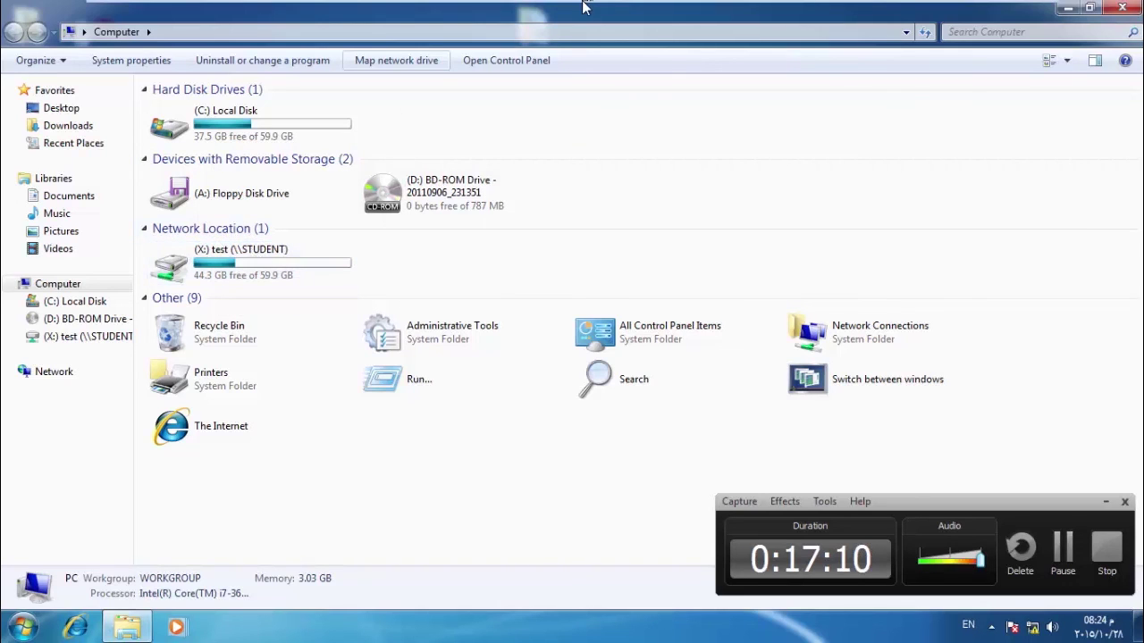
pyautogui.moveTo(589, 4)
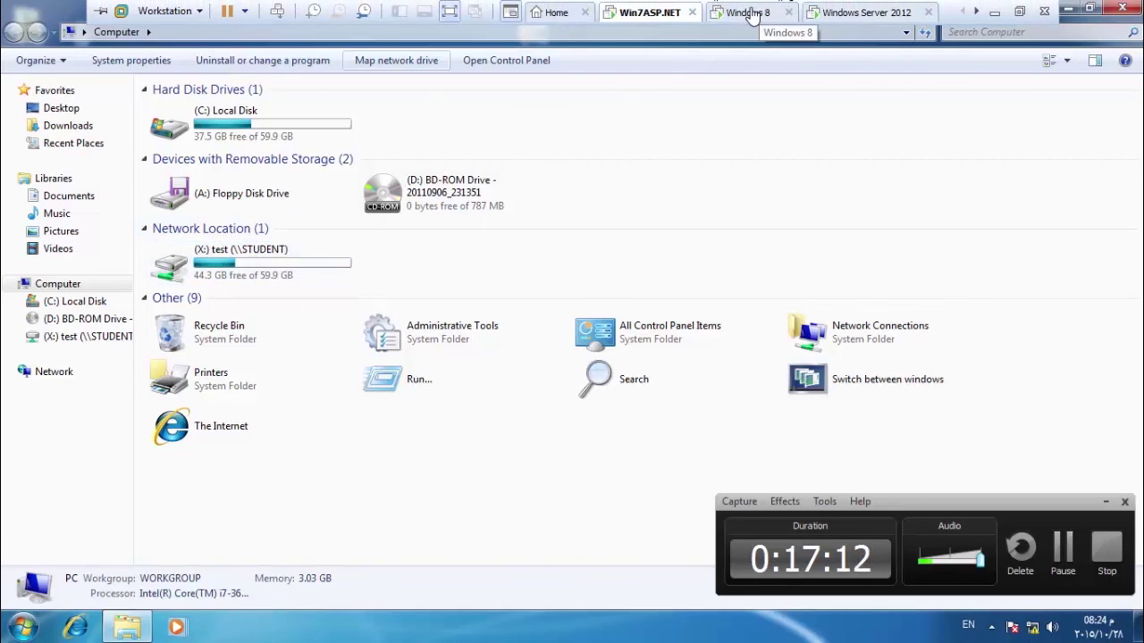
pyautogui.click(752, 14)
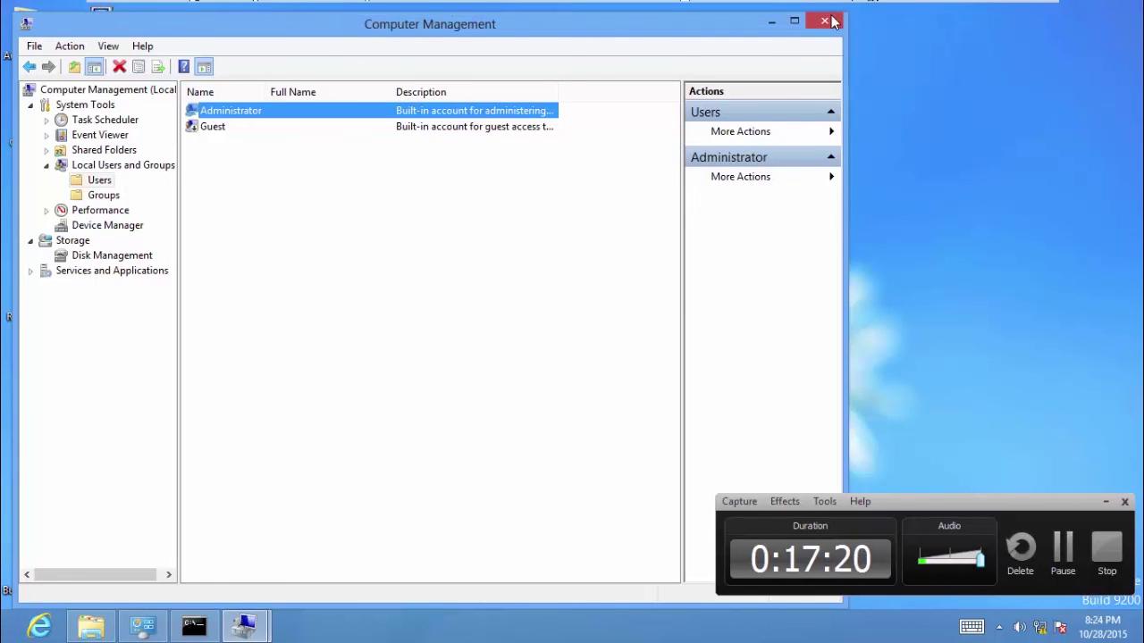
# Close Computer Management and select the test folder on the Windows 8 desktop.
pyautogui.click(824, 21)
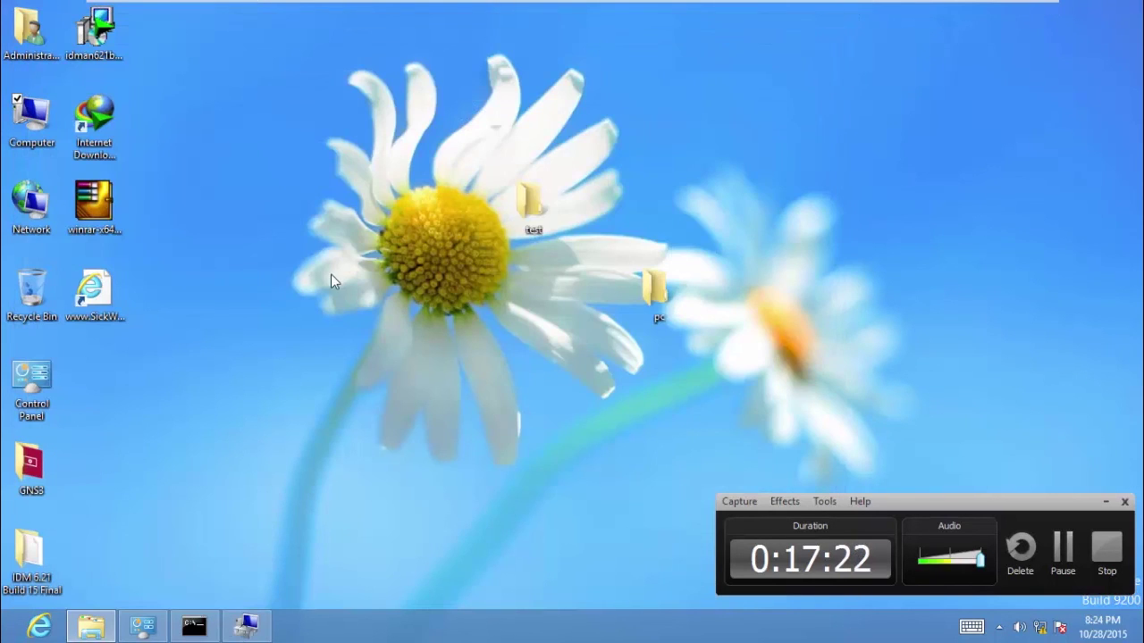
pyautogui.moveTo(566, 141); pyautogui.dragTo(469, 338)
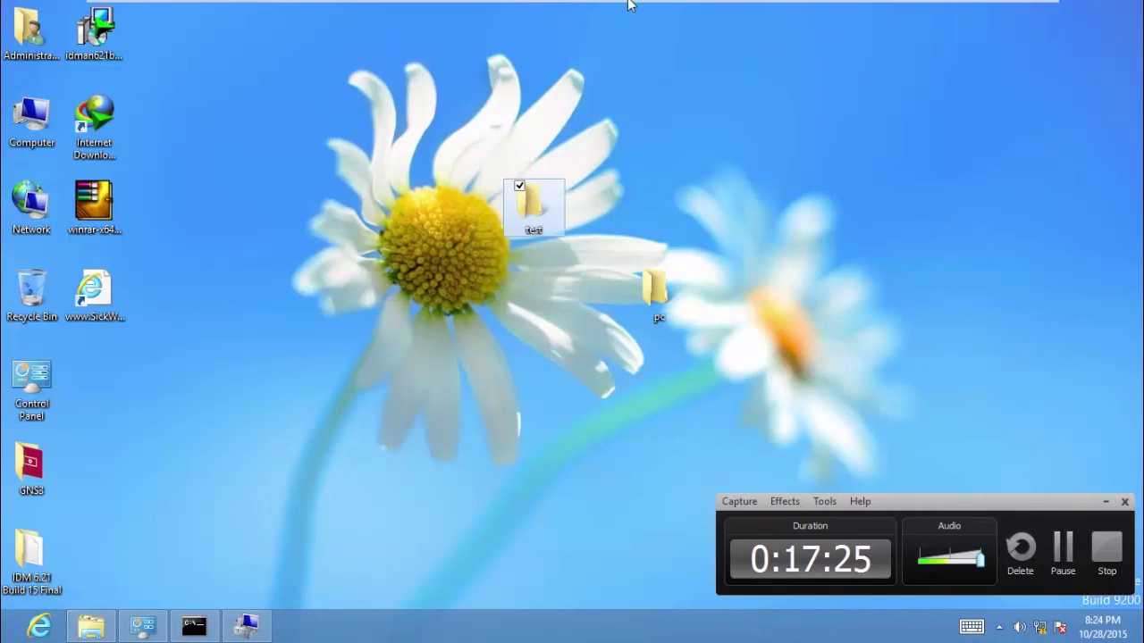
pyautogui.moveTo(628, 4)
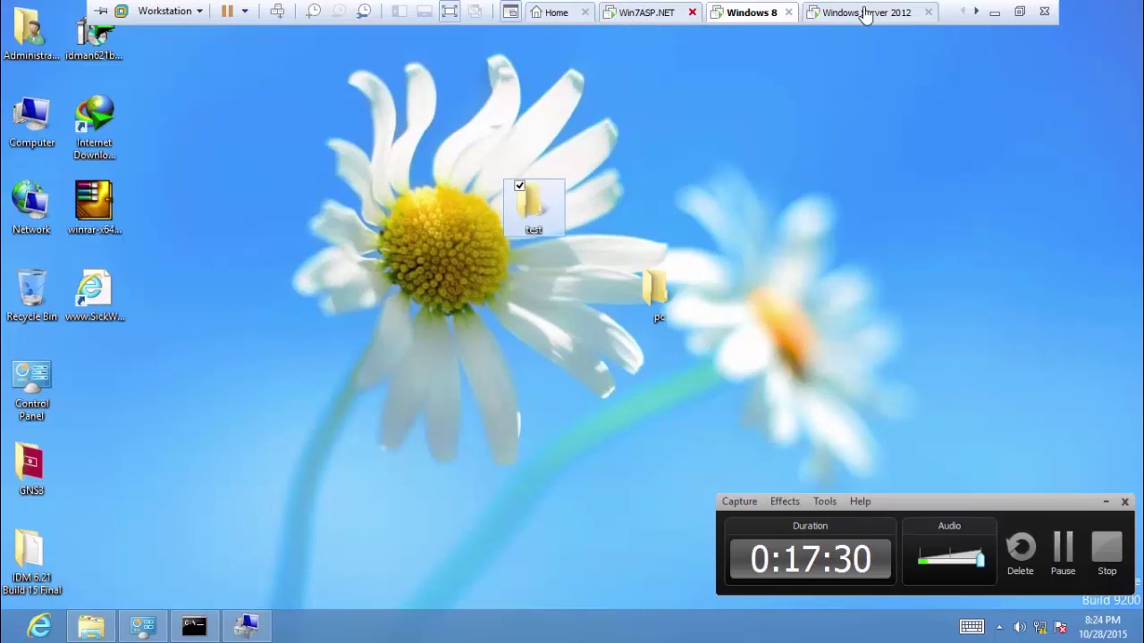
pyautogui.click(976, 13)
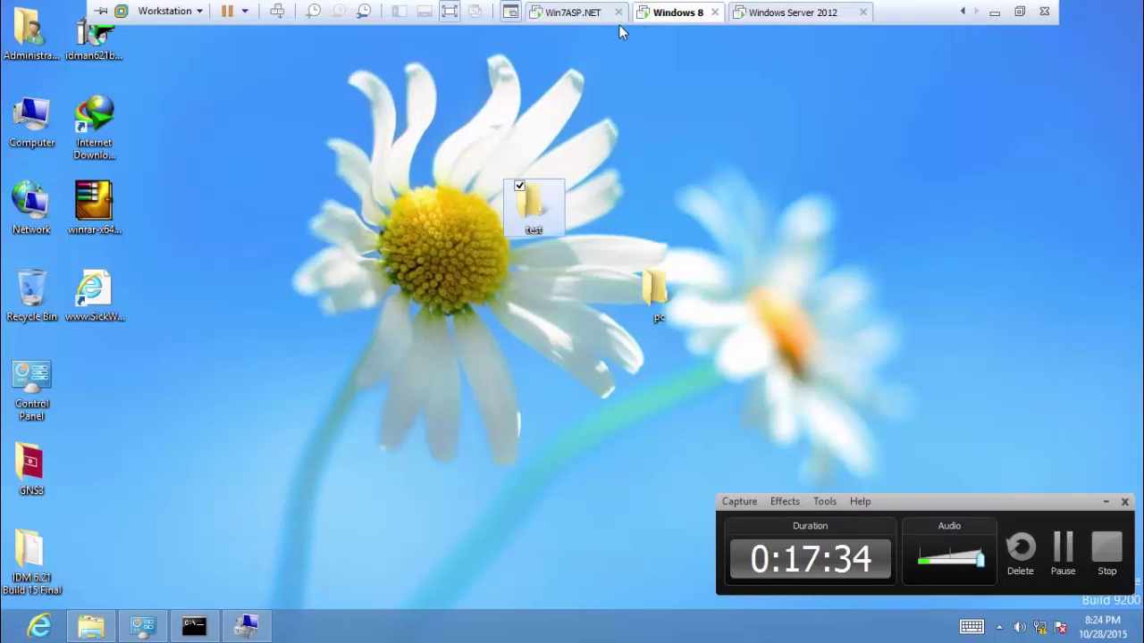
# Open the empty mapped X: test drive on Windows 7, then minimize it and the VMware window.
pyautogui.click(579, 13)
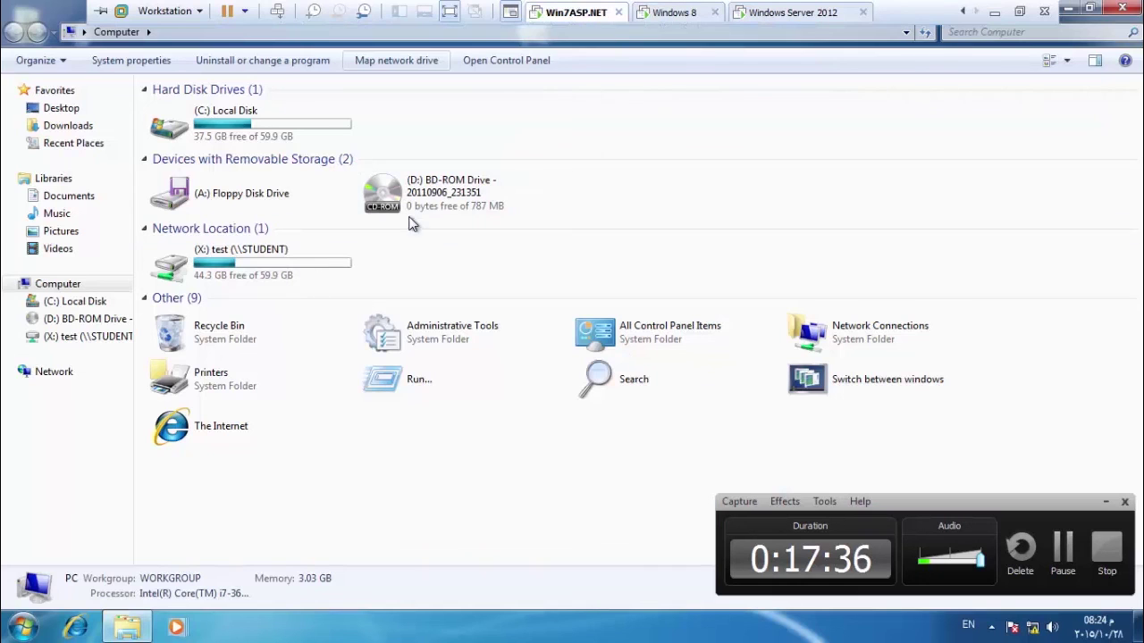
pyautogui.click(285, 271)
pyautogui.doubleClick(286, 272)
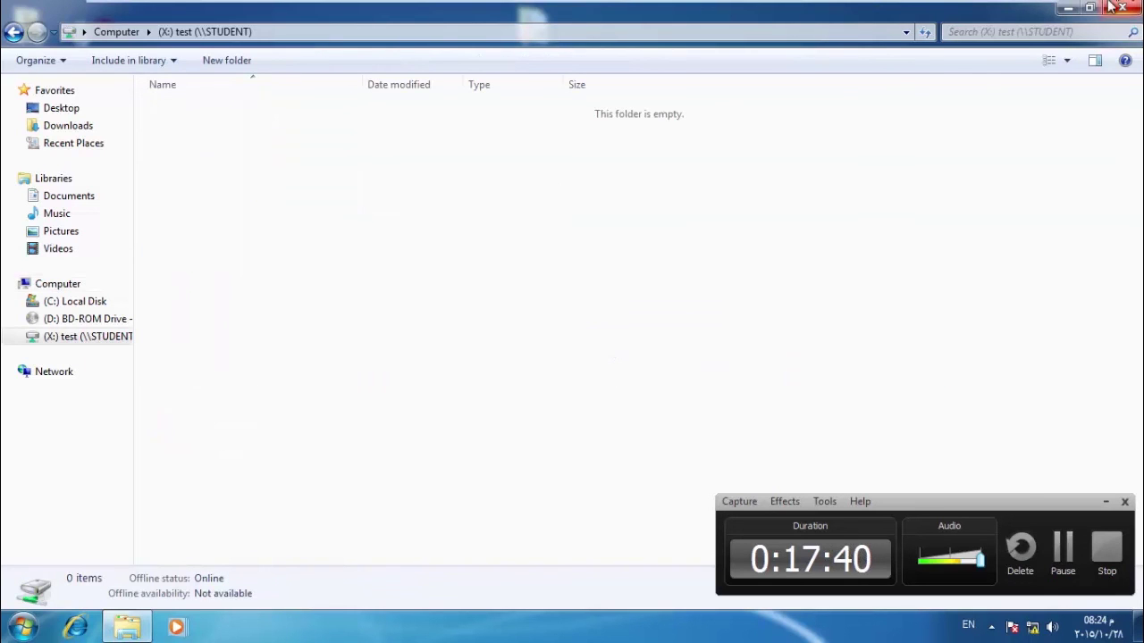
pyautogui.click(1070, 9)
pyautogui.moveTo(991, 6)
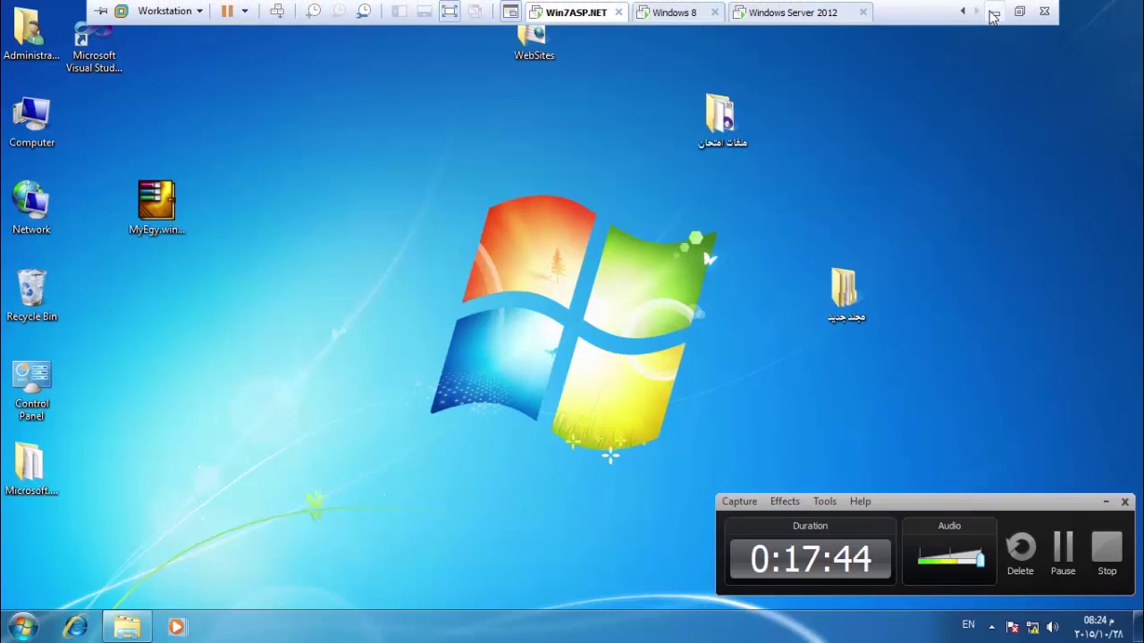
pyautogui.click(994, 13)
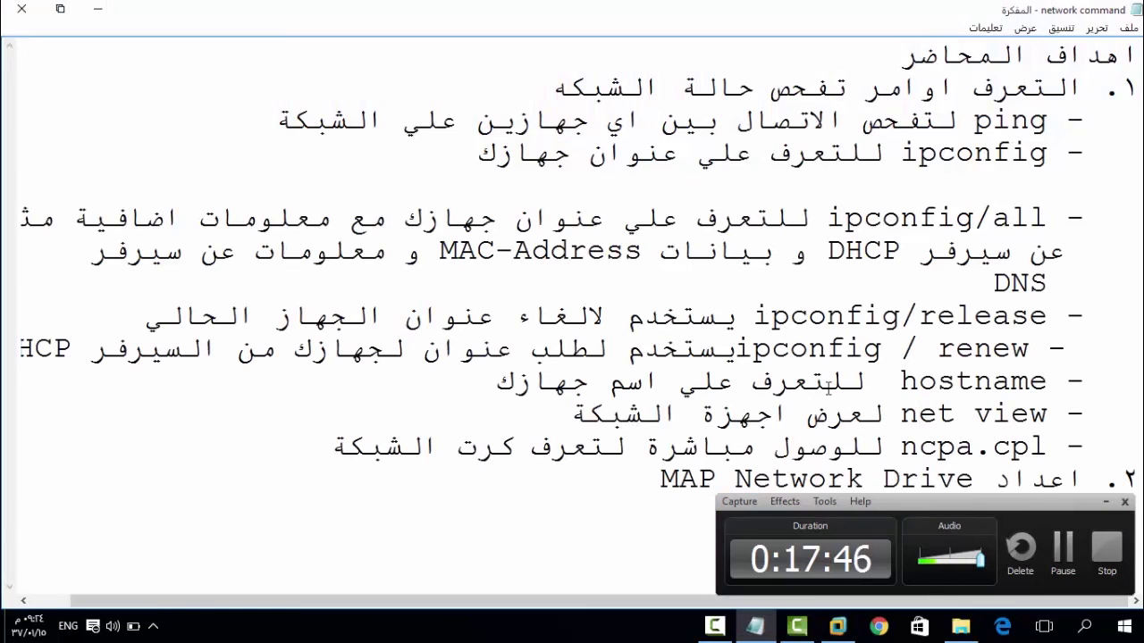